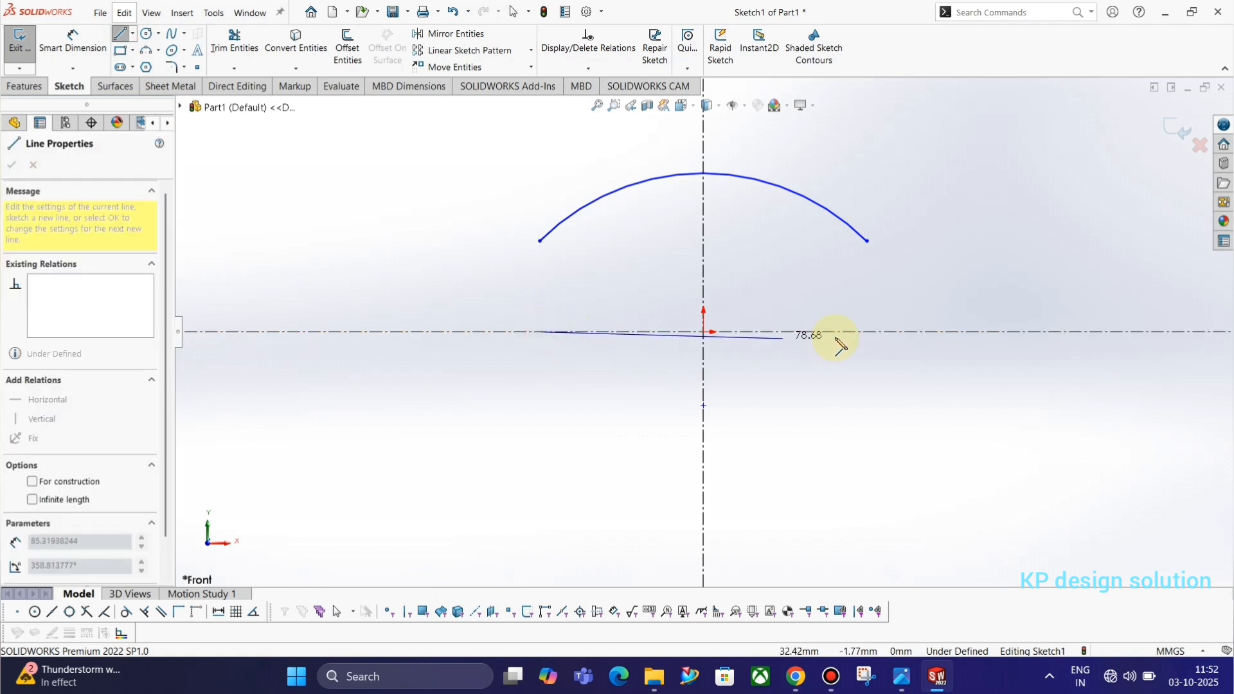
- Finish the base line along the horizontal centreline and make its endpoints symmetric about the vertical centreline
{"action": "left_click", "coordinate": [915, 332]}
{"action": "key", "text": "Escape"}
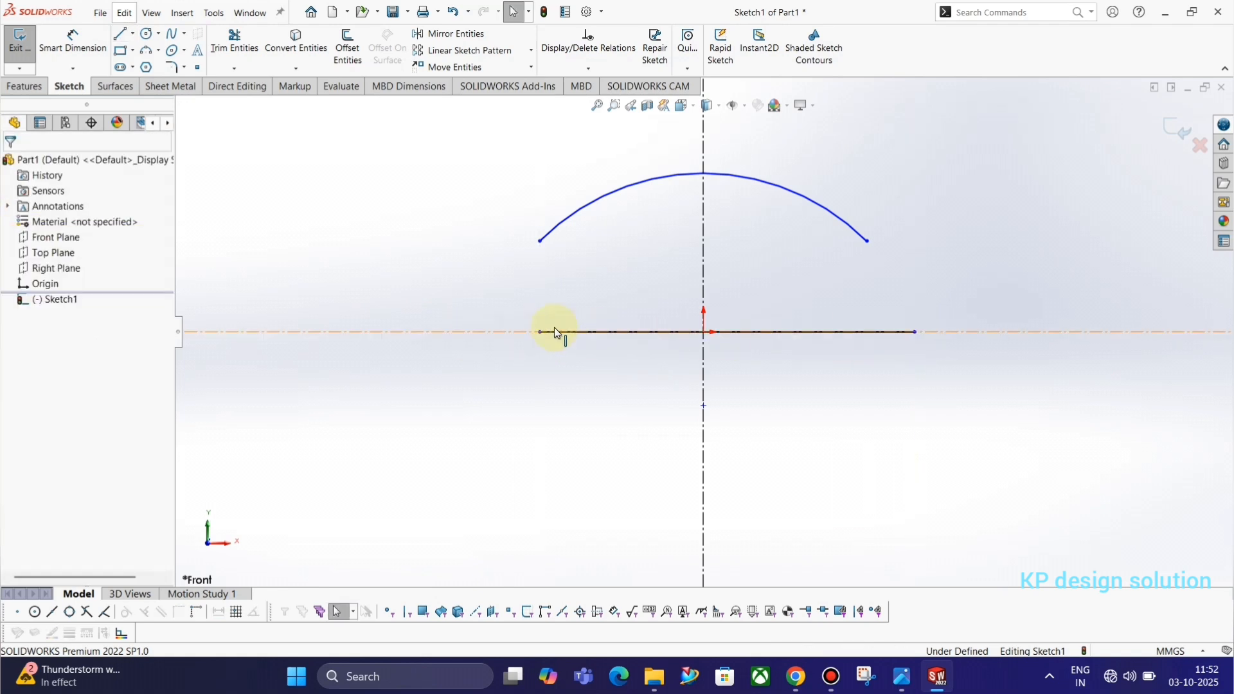
{"action": "left_click", "coordinate": [540, 331]}
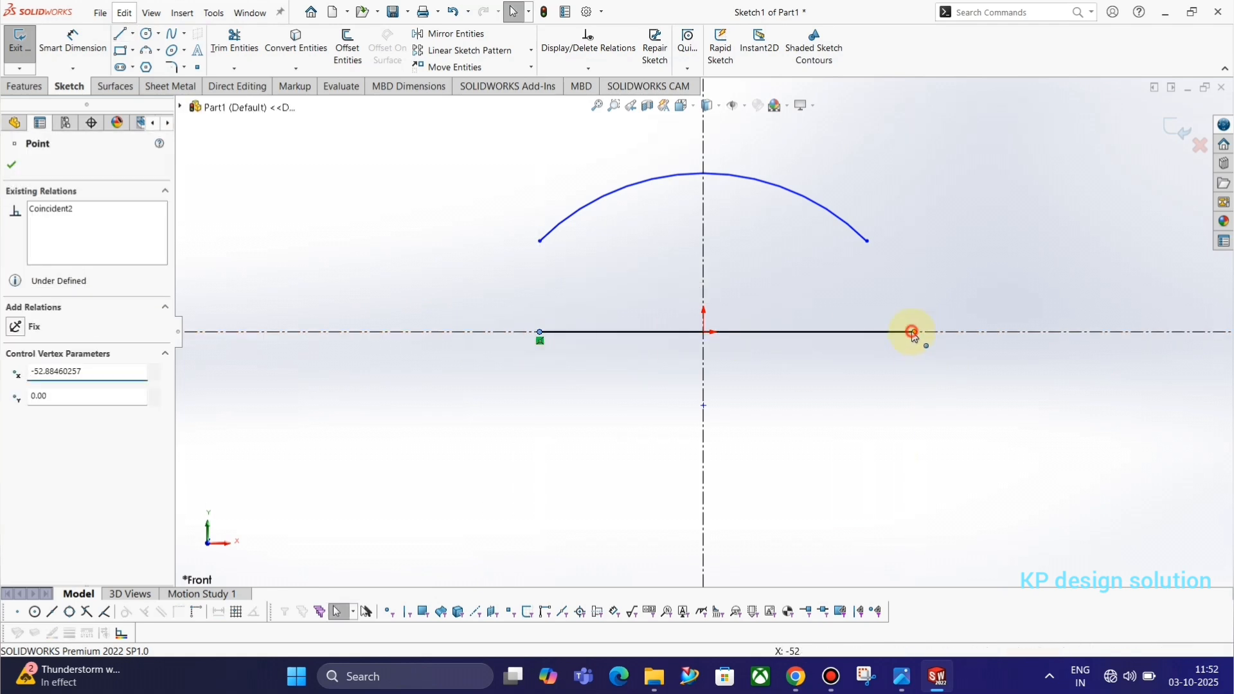
{"action": "left_click", "coordinate": [914, 333], "text": "ctrl"}
{"action": "left_click", "coordinate": [703, 393], "text": "ctrl"}
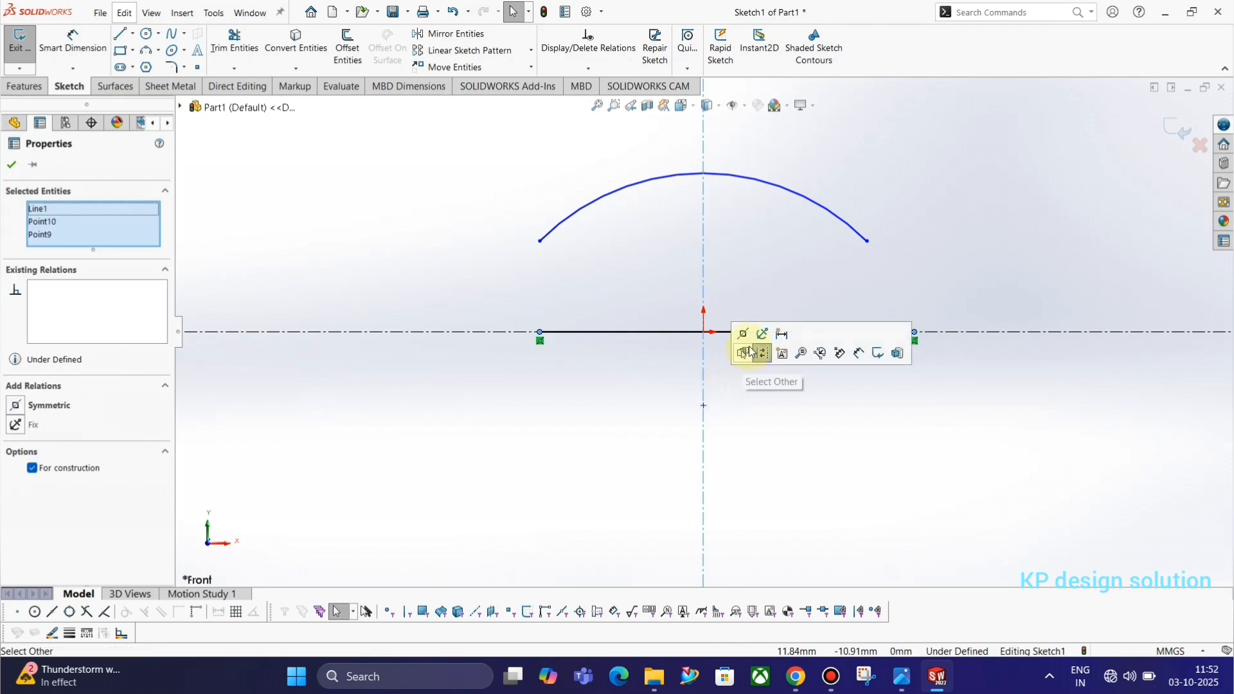
{"action": "left_click", "coordinate": [742, 333]}
{"action": "left_click", "coordinate": [952, 254]}
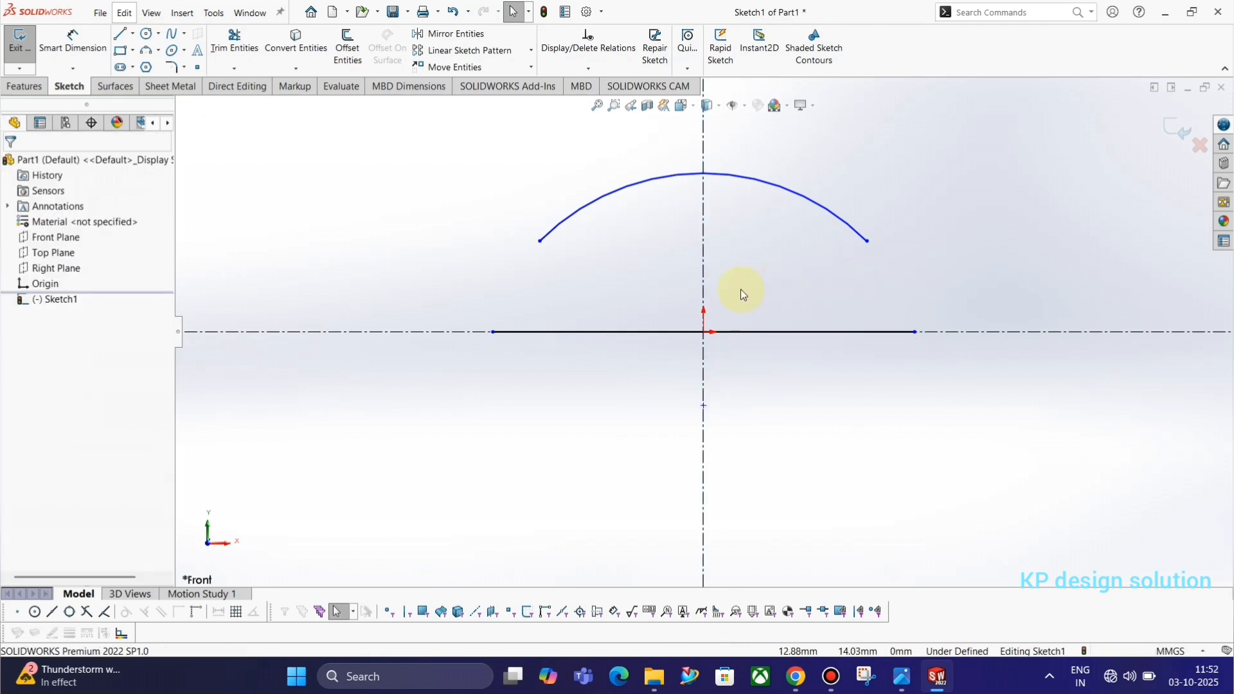
- Dimension the upper arc's radius as 100 mm, following the reference drawing
{"action": "key", "text": "alt+Tab"}
{"action": "key", "text": "alt+Tab"}
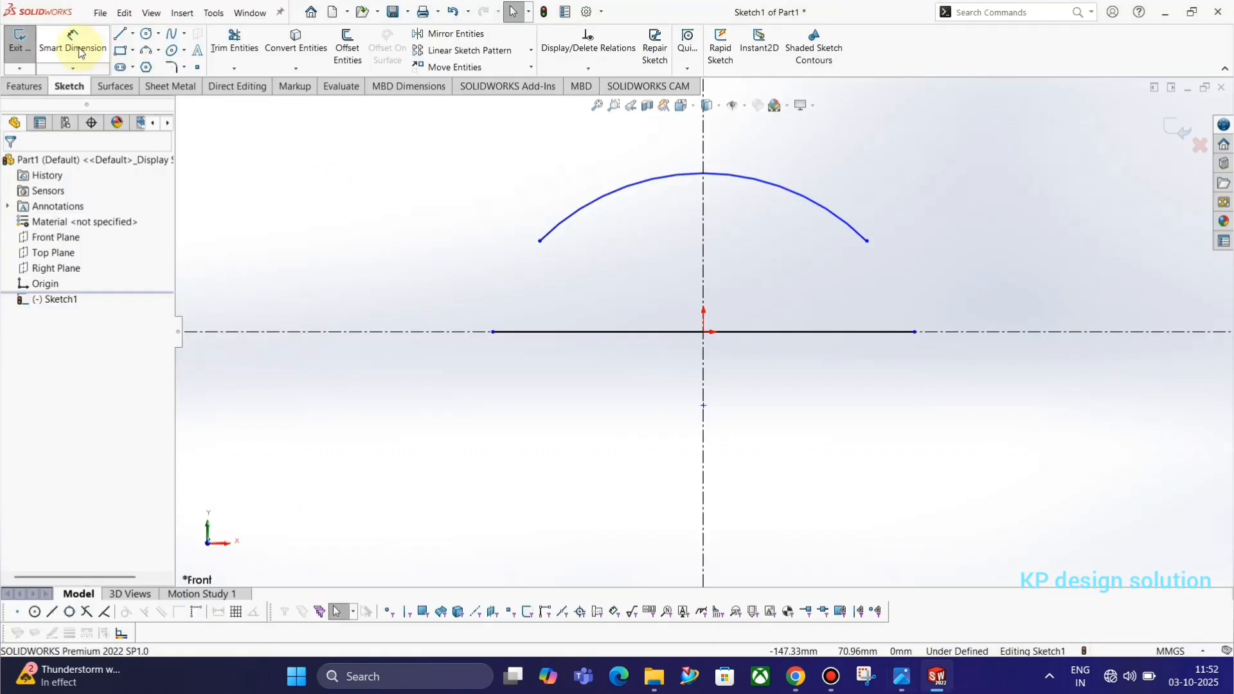
{"action": "left_click", "coordinate": [73, 45]}
{"action": "left_click", "coordinate": [642, 182]}
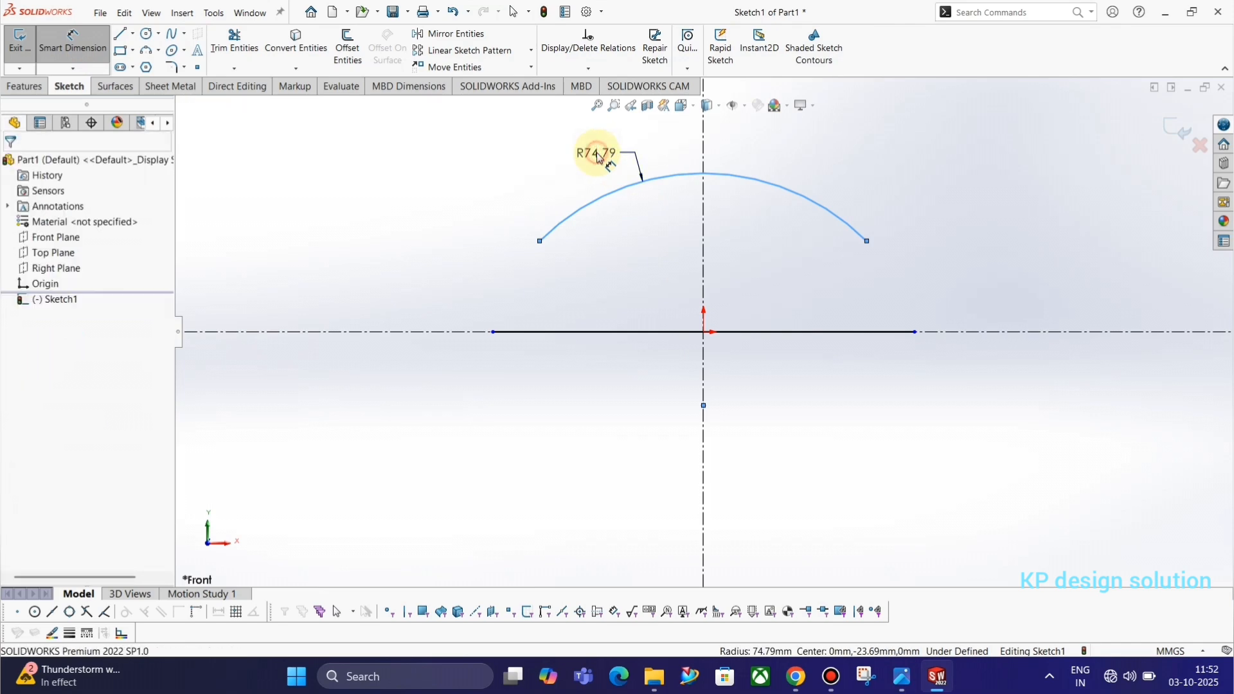
{"action": "left_click", "coordinate": [597, 156]}
{"action": "type", "text": "100"}
{"action": "key", "text": "Return"}
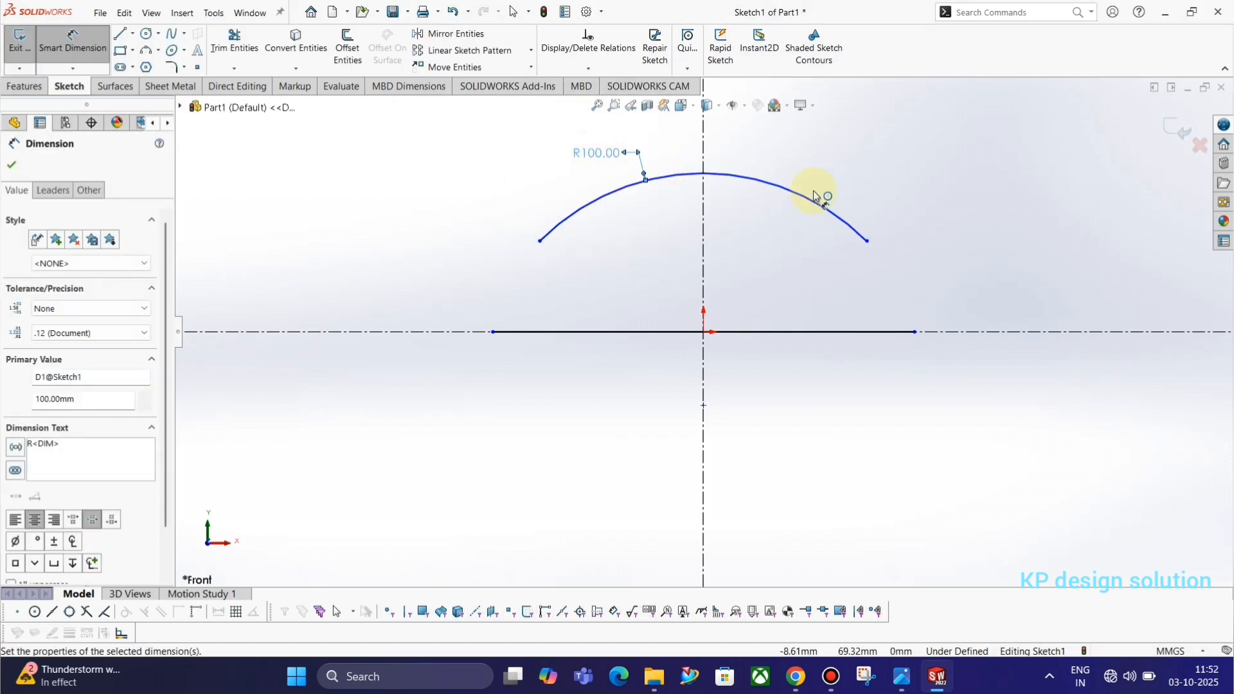
- Check the overall height in the reference drawing and set the distance from the base line to the arc's crown to 50 mm
{"action": "key", "text": "alt+Tab"}
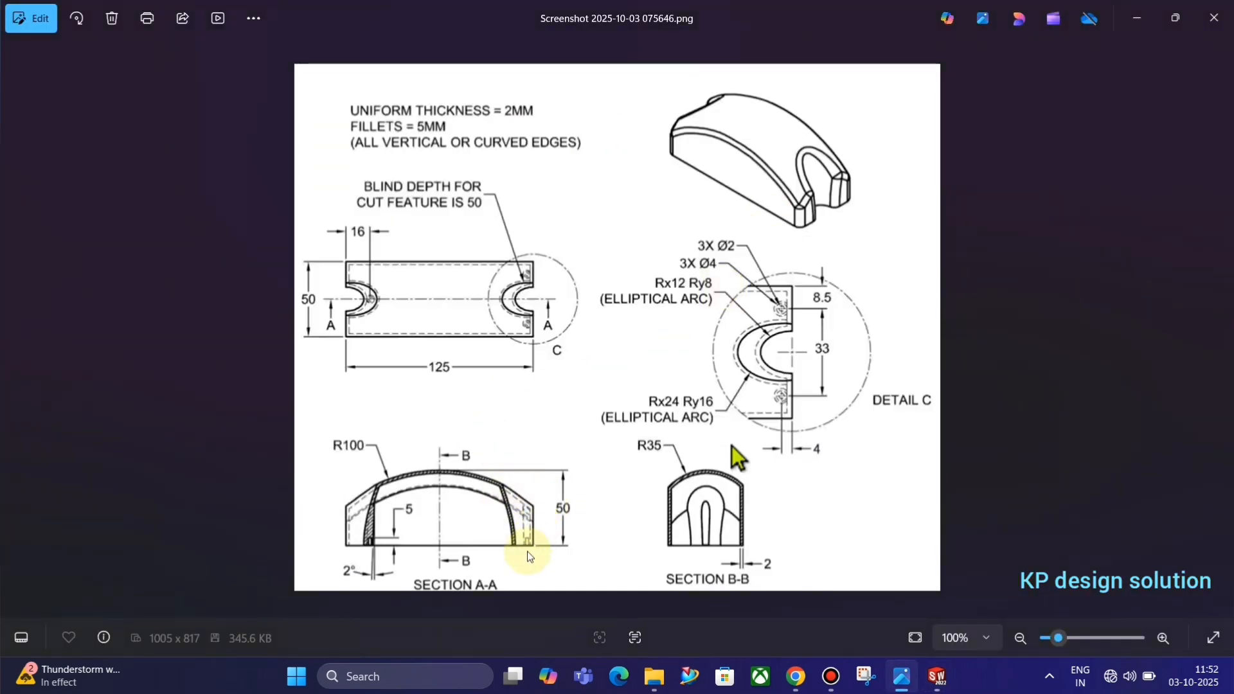
{"action": "key", "text": "alt+Tab"}
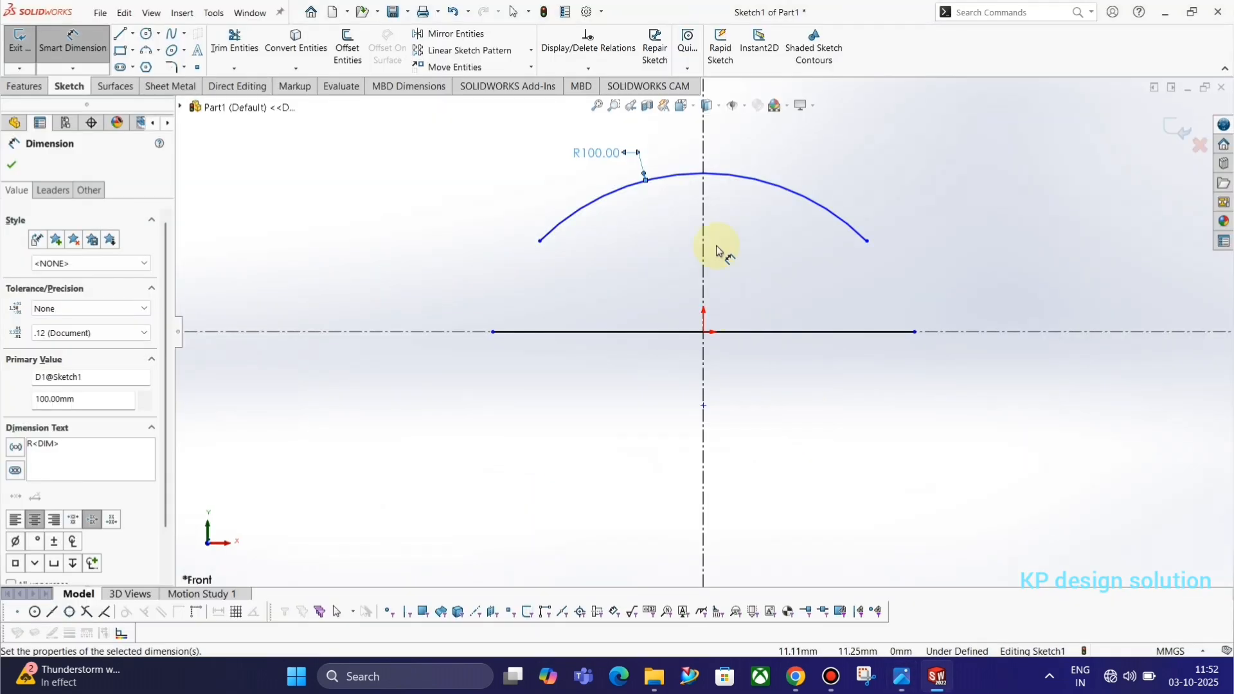
{"action": "left_click", "coordinate": [705, 174]}
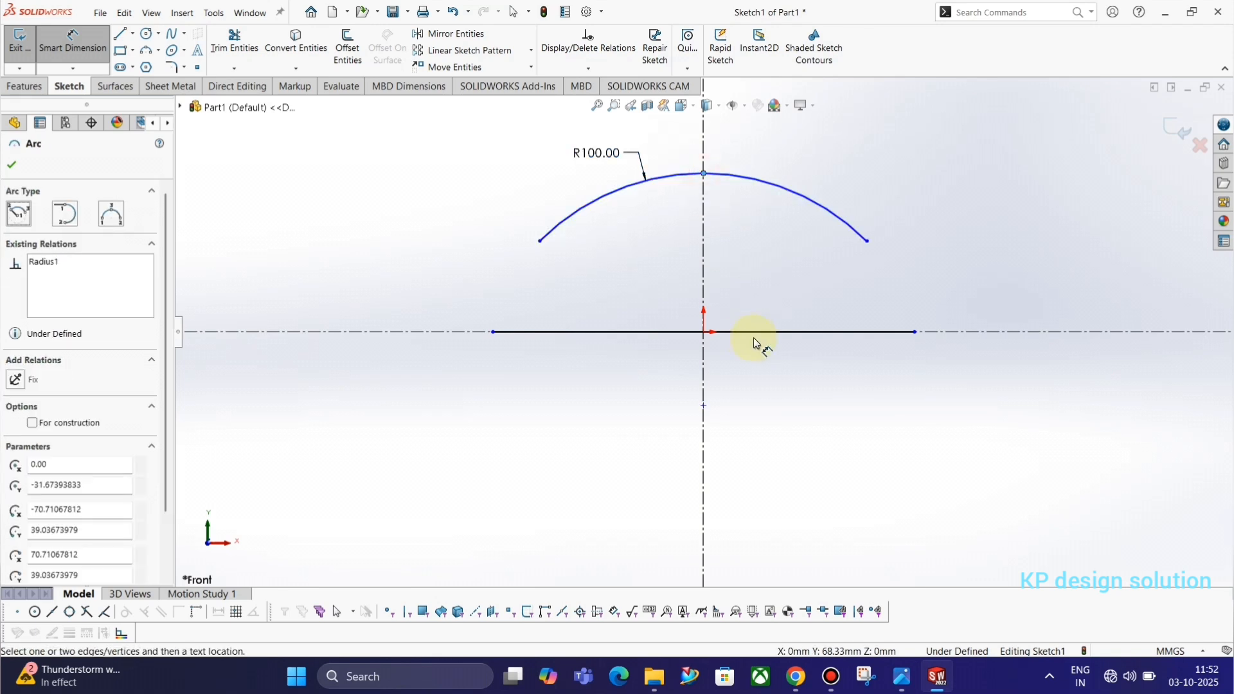
{"action": "left_click", "coordinate": [707, 333]}
{"action": "left_click", "coordinate": [992, 261]}
{"action": "type", "text": "50"}
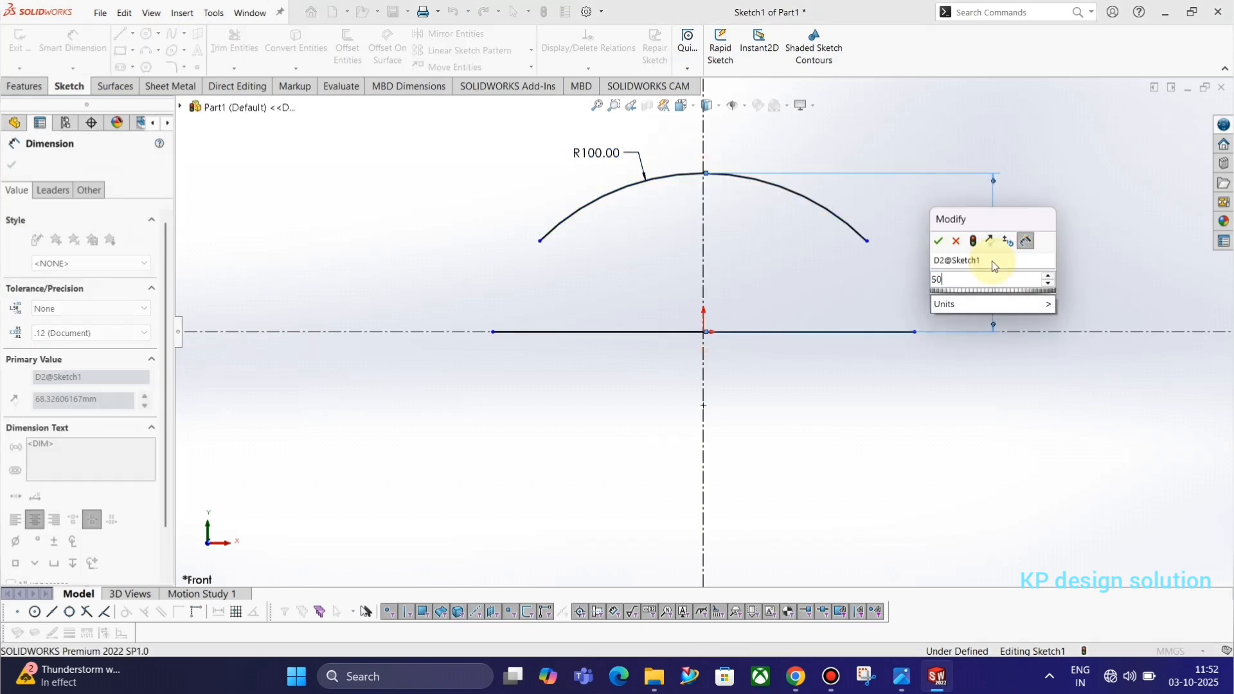
{"action": "key", "text": "Return"}
- Check the overall length in the reference drawing and dimension the base line as 125 mm
{"action": "key", "text": "alt+Tab"}
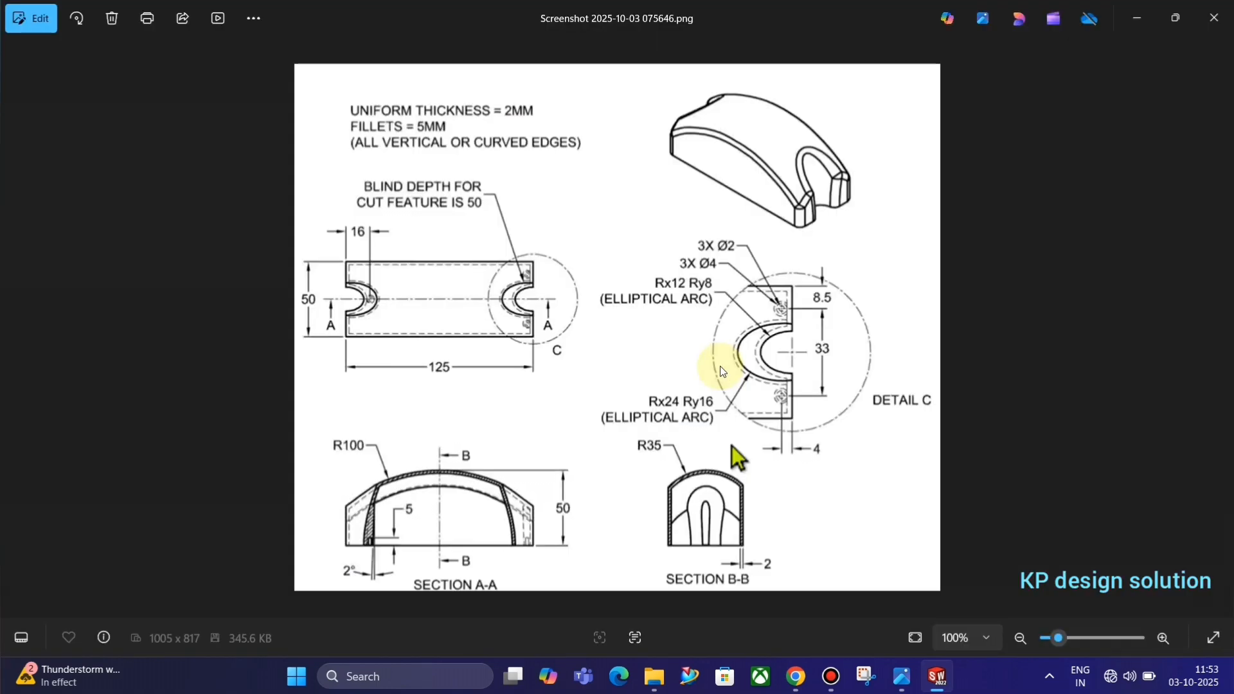
{"action": "key", "text": "alt+Tab"}
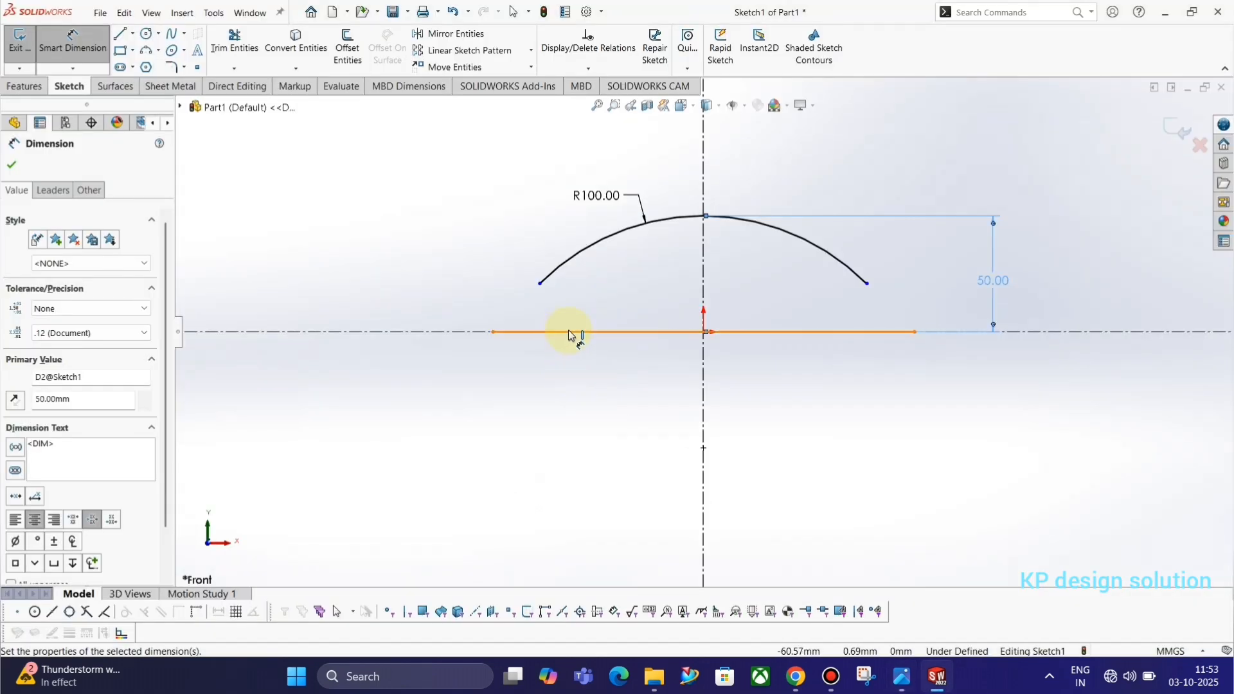
{"action": "left_click", "coordinate": [565, 332]}
{"action": "left_click", "coordinate": [653, 388]}
{"action": "type", "text": "125"}
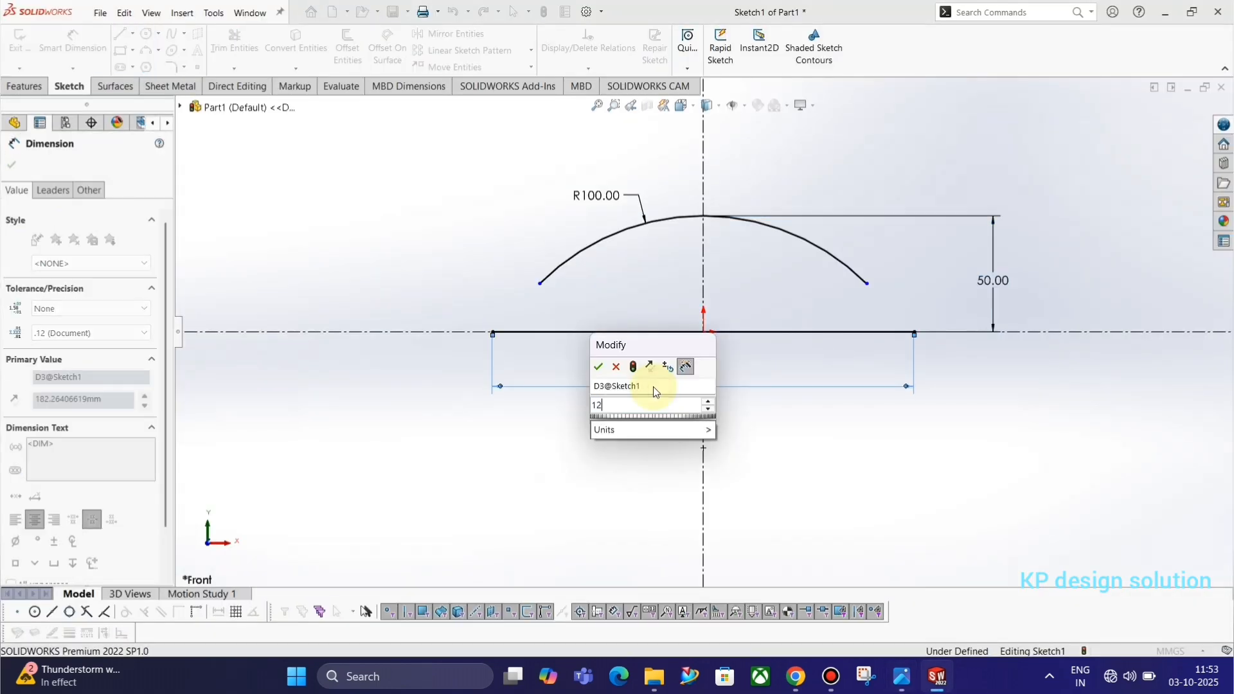
{"action": "key", "text": "Return"}
{"action": "key", "text": "Escape"}
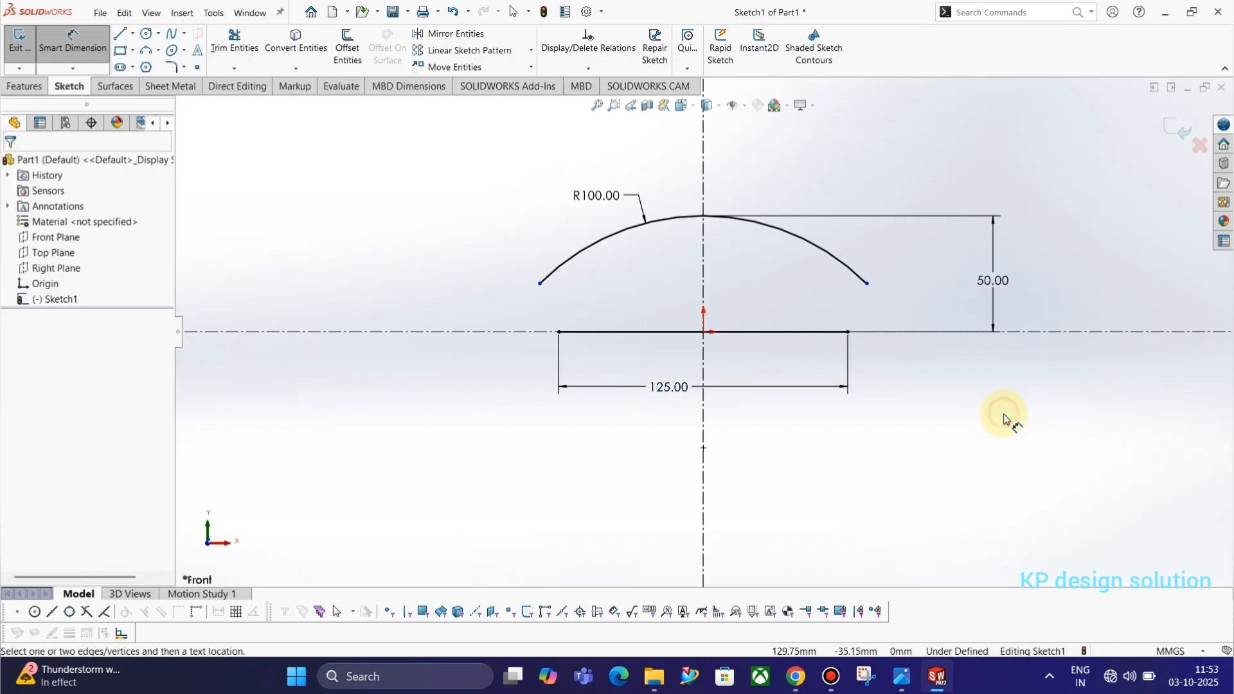
- Align the arc's left endpoint with the base line's left endpoint using a Vertical relation
{"action": "key", "text": "alt+Tab"}
{"action": "key", "text": "alt+Tab"}
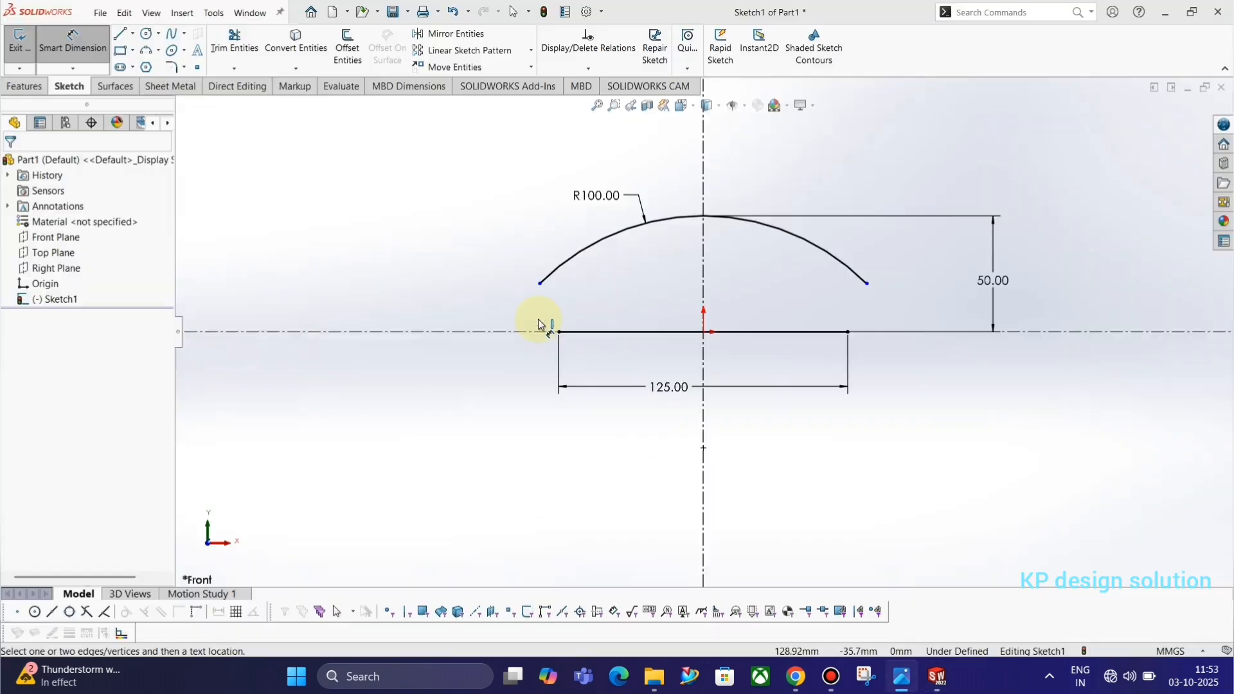
{"action": "left_click", "coordinate": [541, 285]}
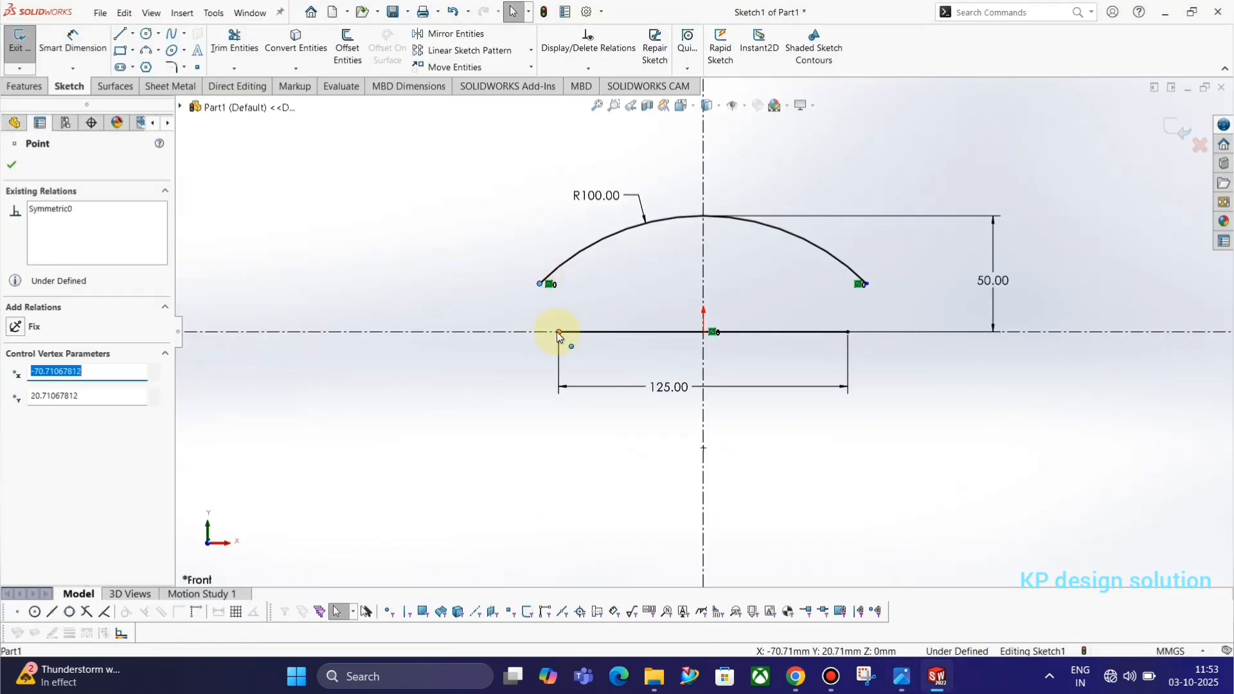
{"action": "left_click", "coordinate": [558, 333], "text": "ctrl"}
{"action": "left_click", "coordinate": [614, 276]}
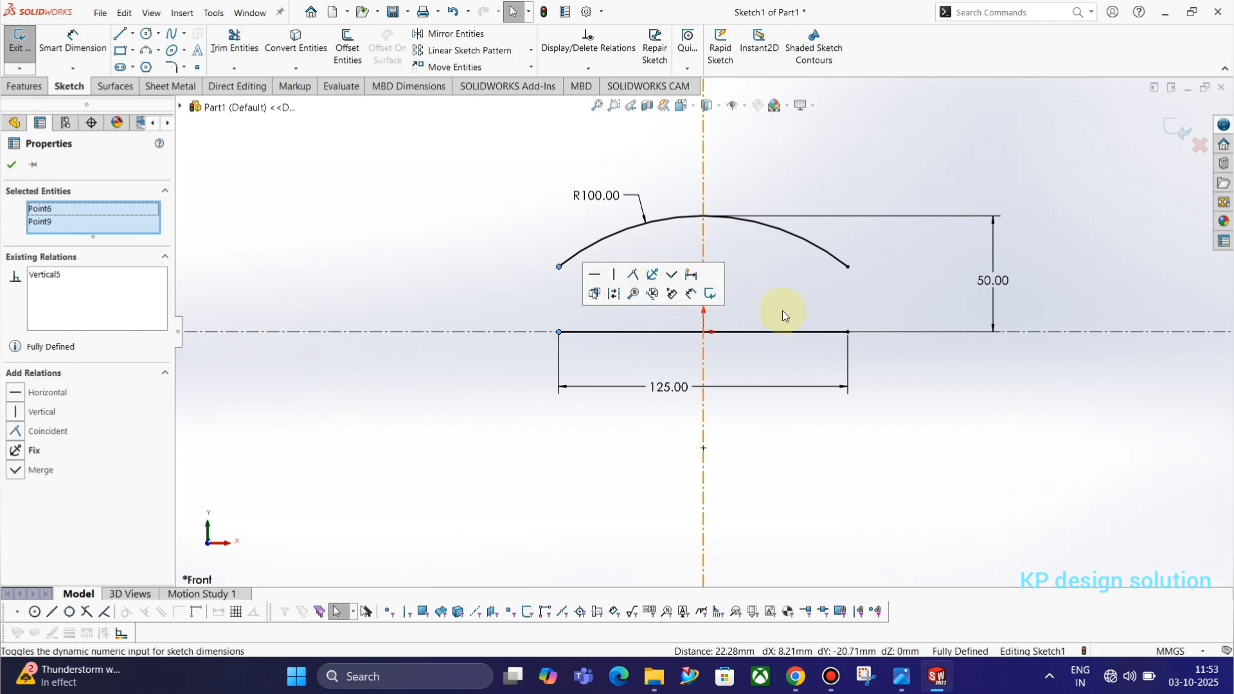
{"action": "left_click", "coordinate": [931, 374]}
- Compare the arc and base line profile with section A-A of the reference drawing and exit the sketch
{"action": "key", "text": "alt+Tab"}
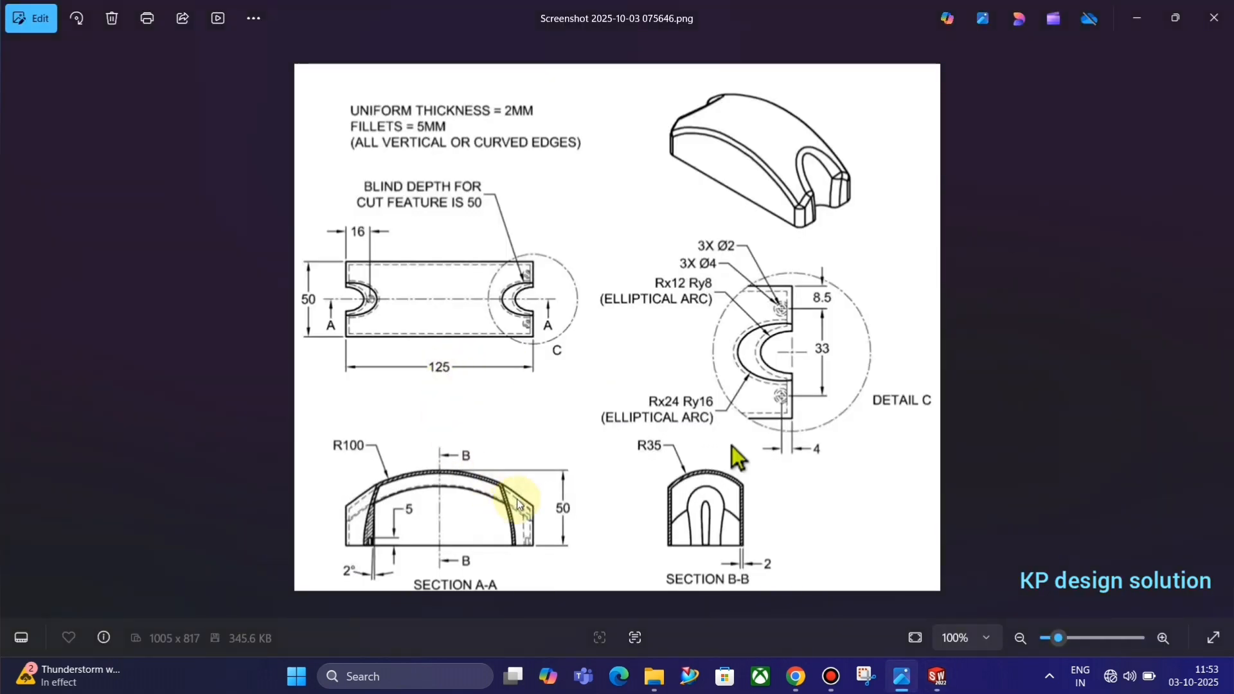
{"action": "key", "text": "alt+Tab"}
{"action": "scroll", "coordinate": [727, 411], "scroll_direction": "down", "scroll_amount": 3}
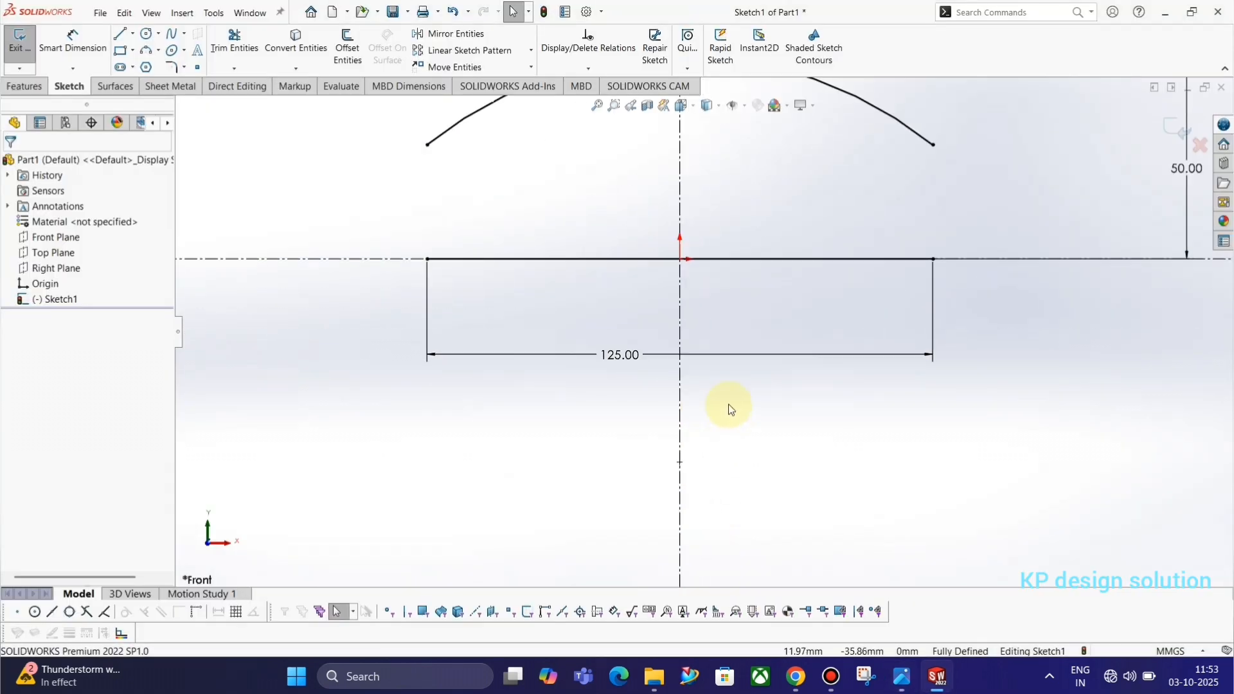
{"action": "scroll", "coordinate": [723, 183], "scroll_direction": "up", "scroll_amount": 3}
{"action": "scroll", "coordinate": [721, 182], "scroll_direction": "down", "scroll_amount": 3}
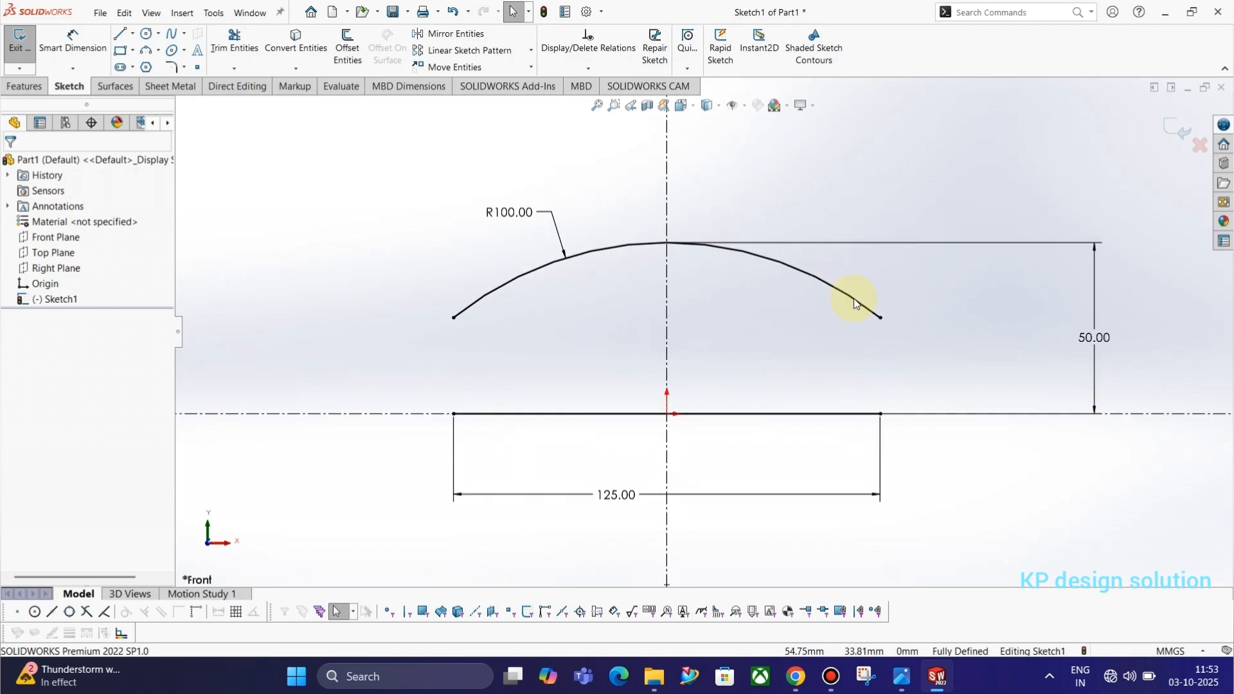
{"action": "key", "text": "alt+Tab"}
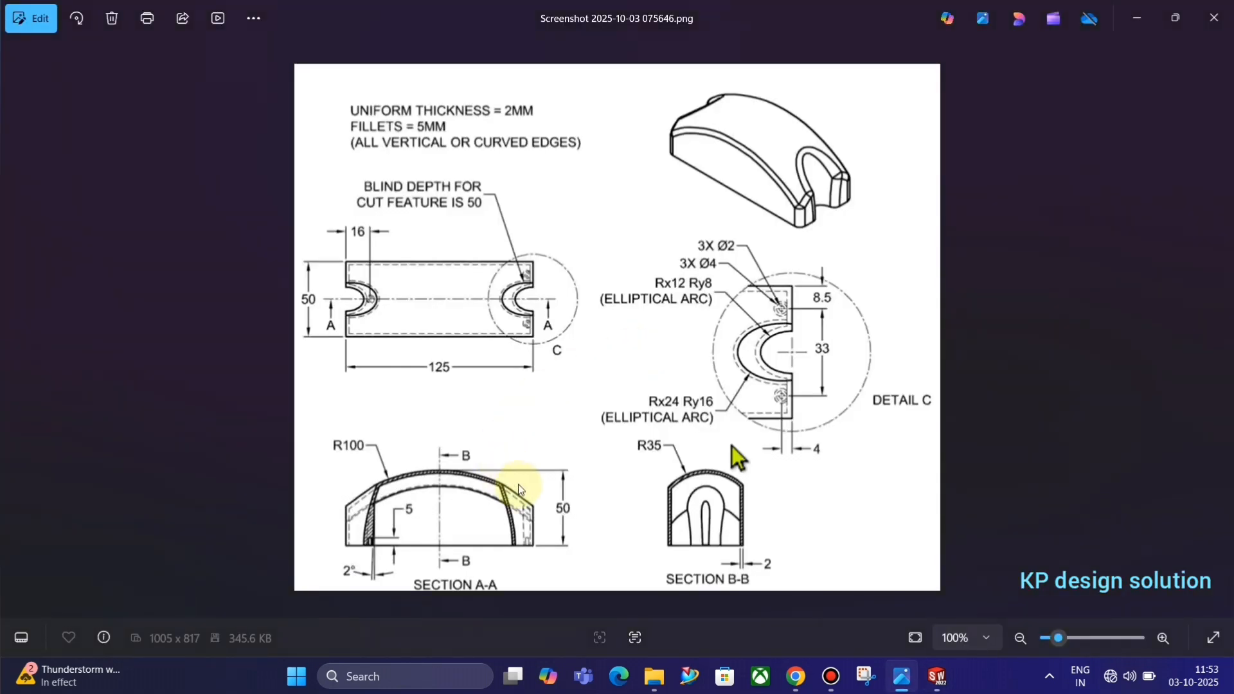
{"action": "key", "text": "alt+Tab"}
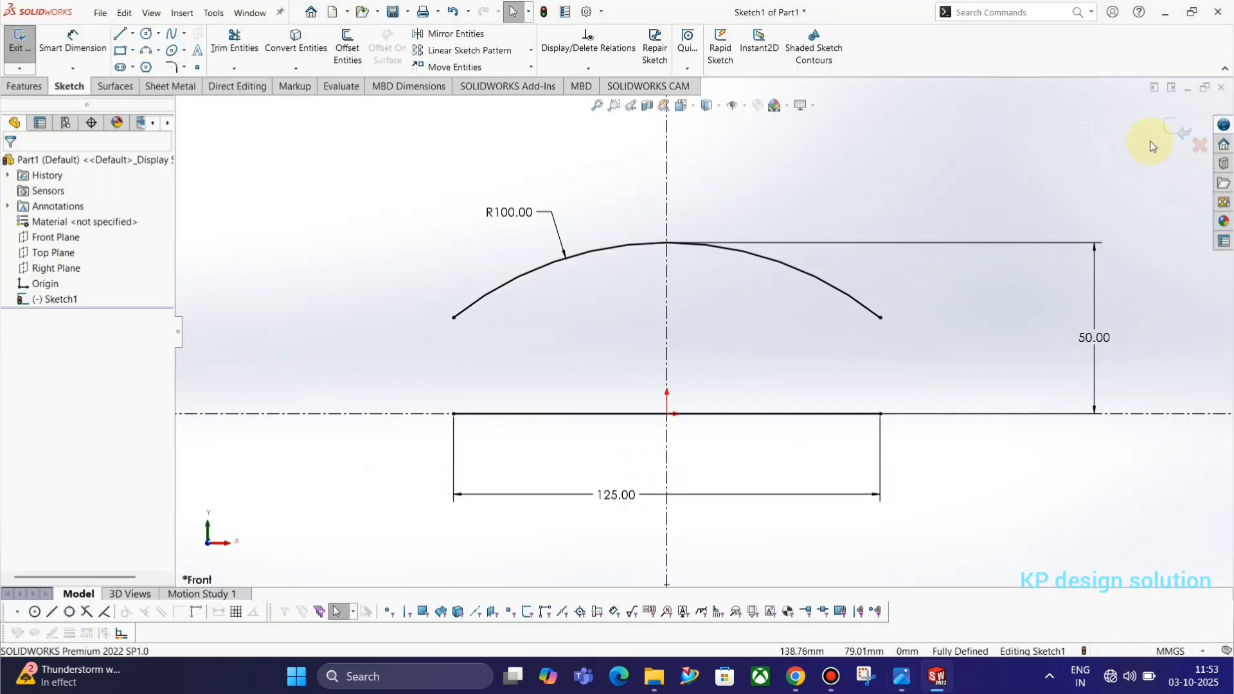
{"action": "left_click", "coordinate": [1176, 132]}
{"action": "mouse_move", "coordinate": [992, 435]}
{"action": "middle_mouse_down"}
{"action": "mouse_move", "coordinate": [917, 487]}
{"action": "mouse_move", "coordinate": [911, 369]}
{"action": "middle_mouse_up"}
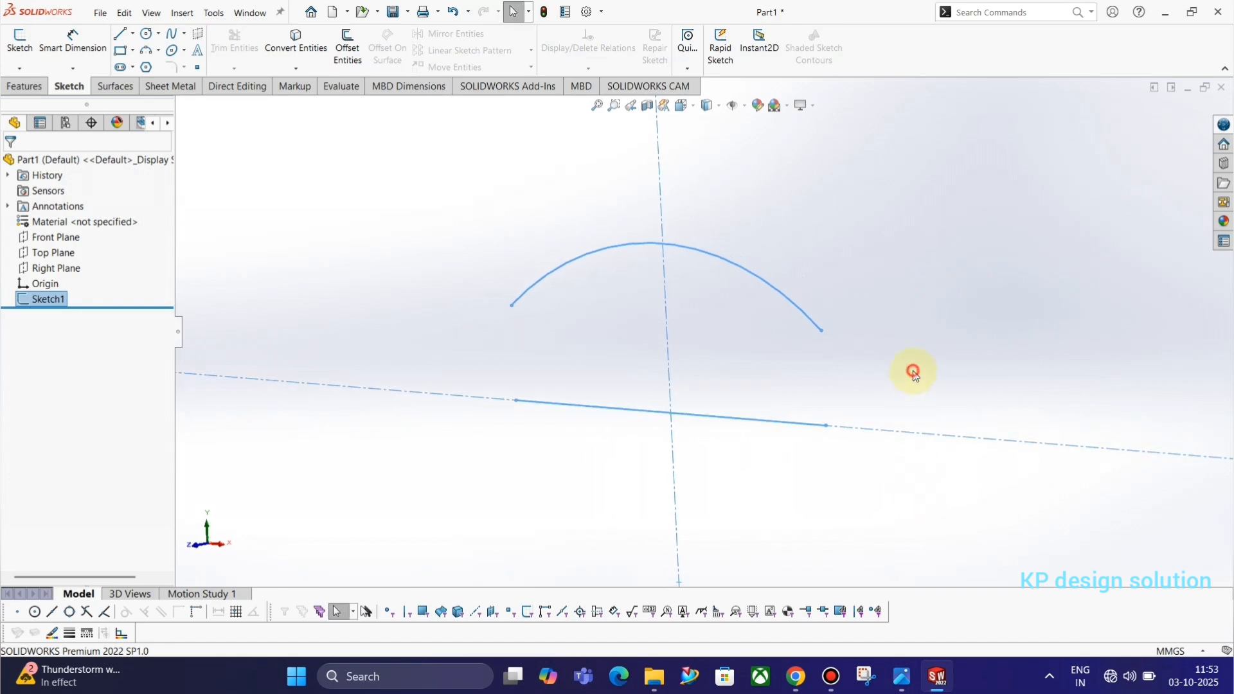
{"action": "left_click", "coordinate": [28, 86]}
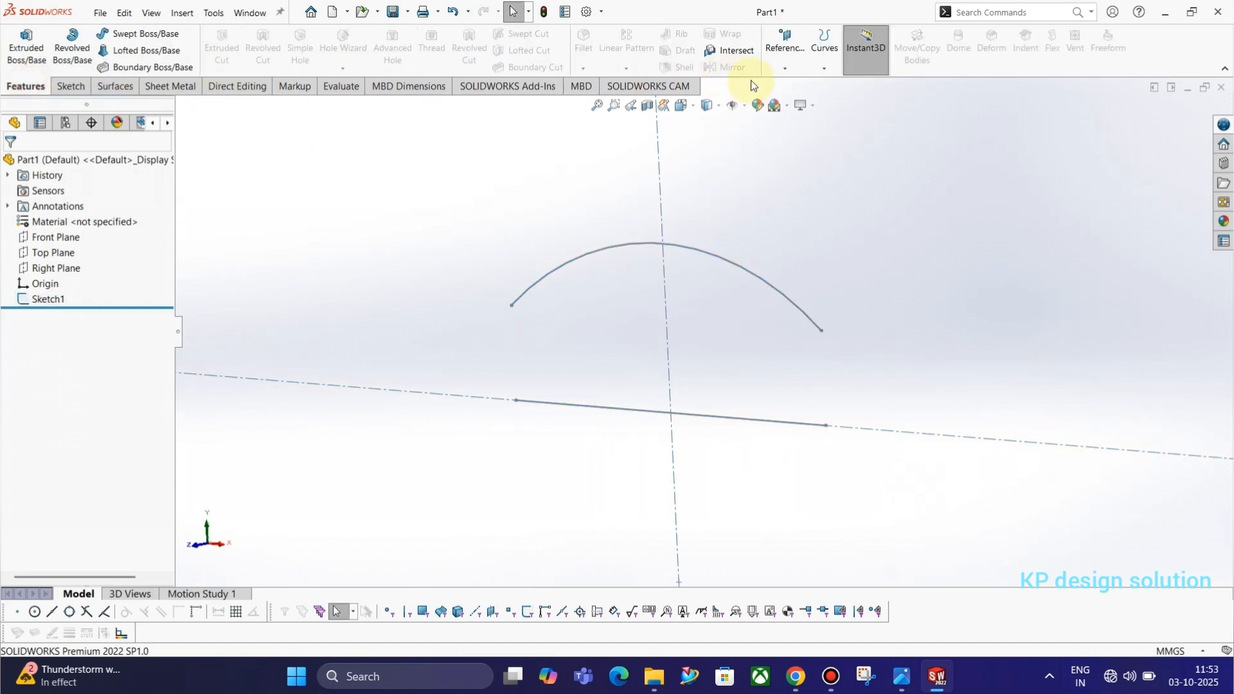
{"action": "left_click", "coordinate": [784, 69]}
{"action": "left_click", "coordinate": [796, 86]}
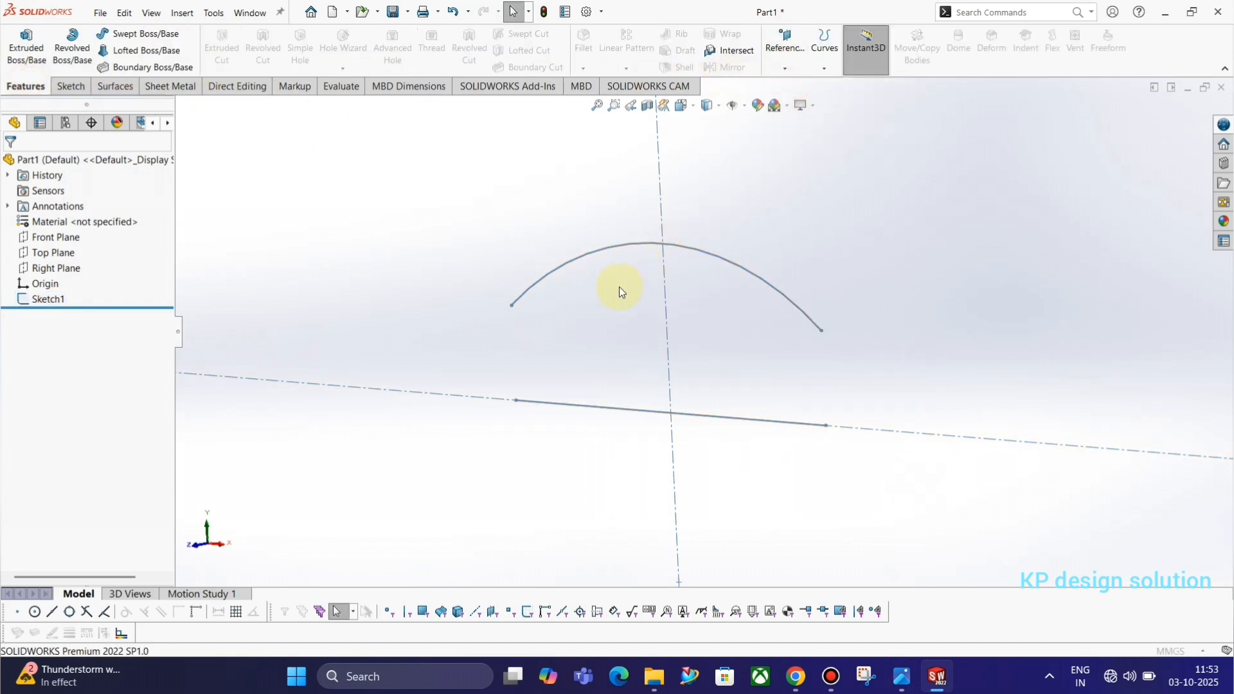
{"action": "left_click", "coordinate": [761, 281]}
{"action": "left_click", "coordinate": [821, 331]}
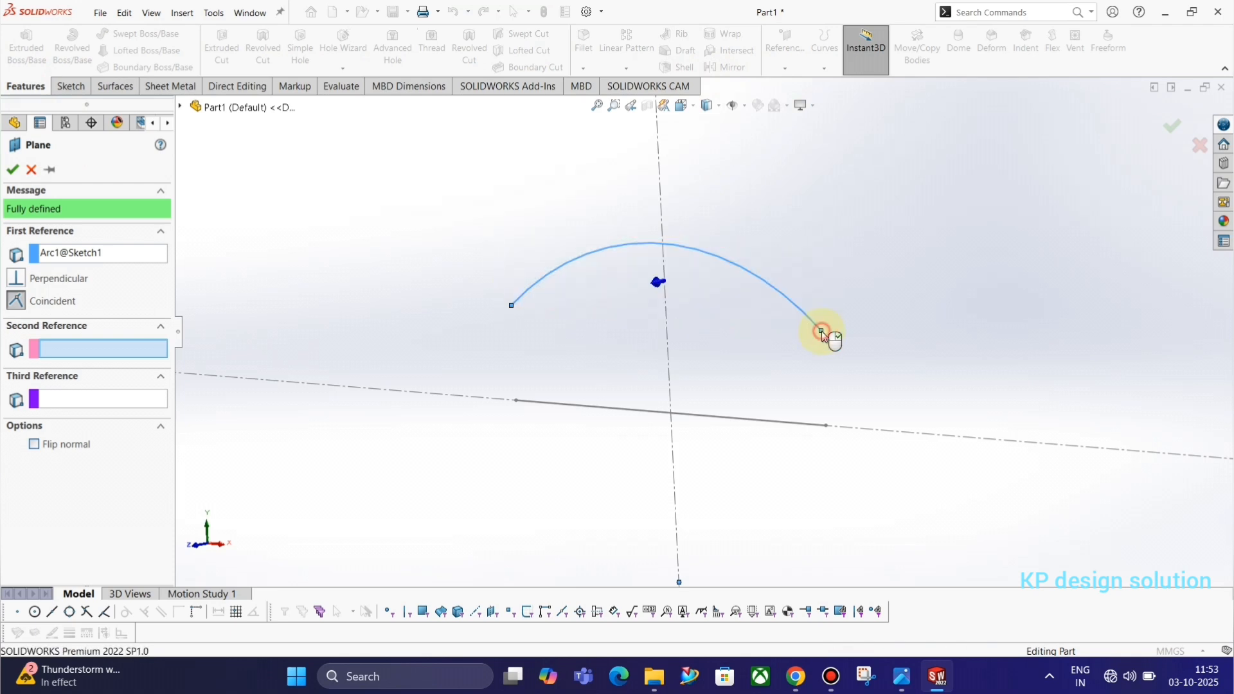
{"action": "middle_click_drag", "start_coordinate": [838, 412], "coordinate": [817, 419]}
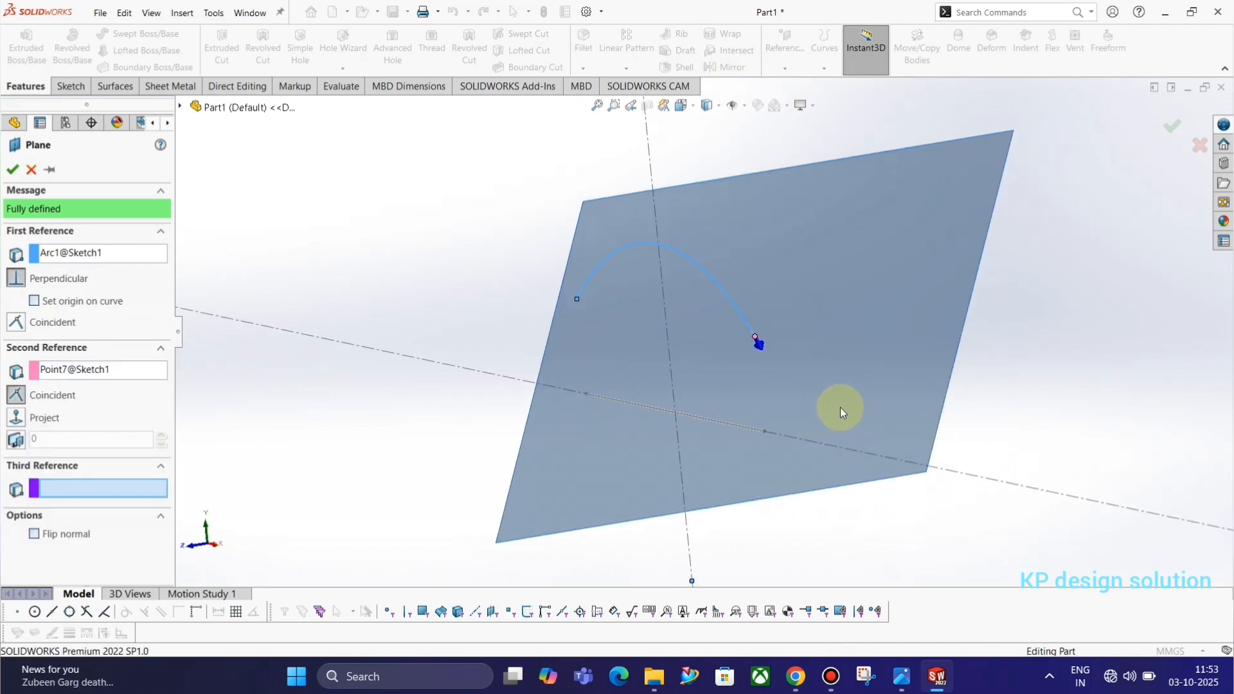
{"action": "key", "text": "Escape"}
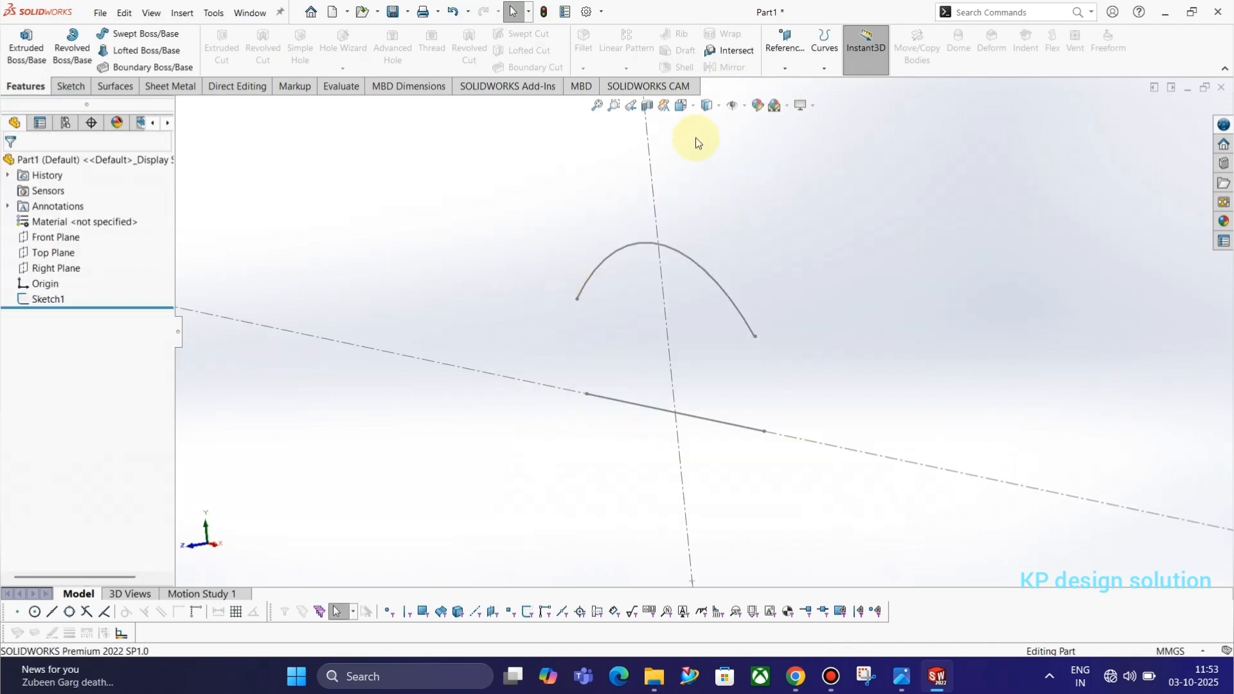
- Create a reference plane perpendicular to the base line at its right endpoint
{"action": "left_click", "coordinate": [784, 68]}
{"action": "left_click", "coordinate": [794, 85]}
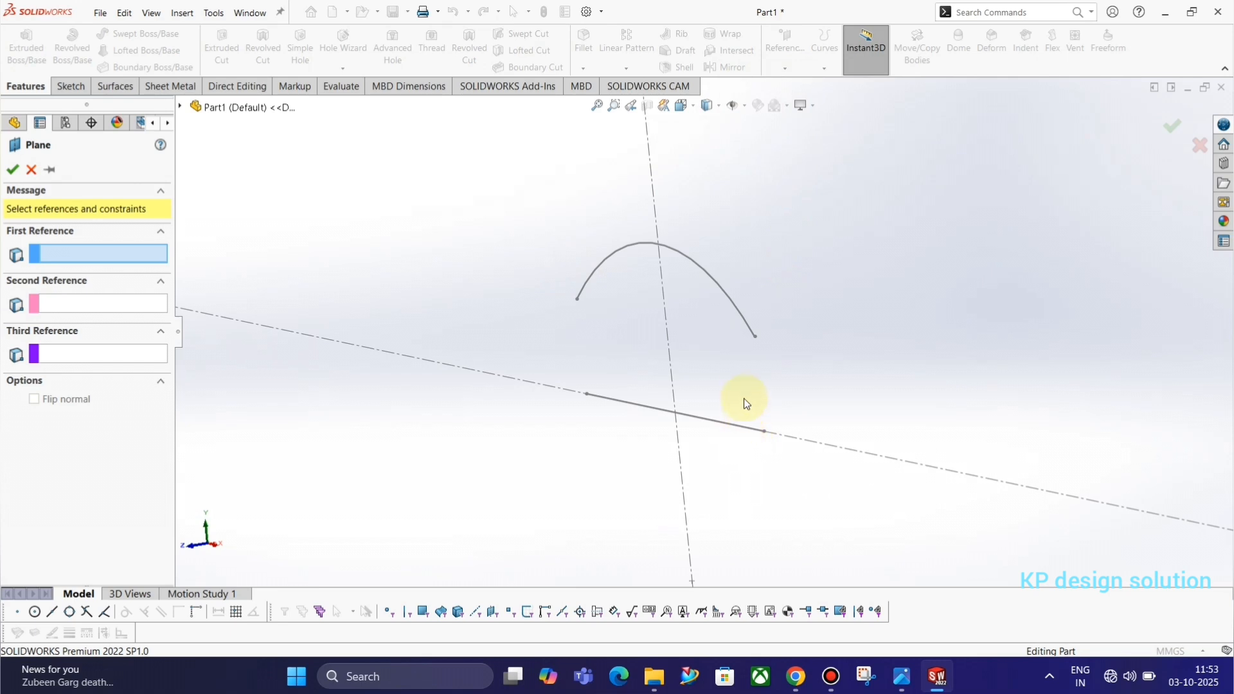
{"action": "left_click", "coordinate": [747, 434]}
{"action": "left_click", "coordinate": [748, 431]}
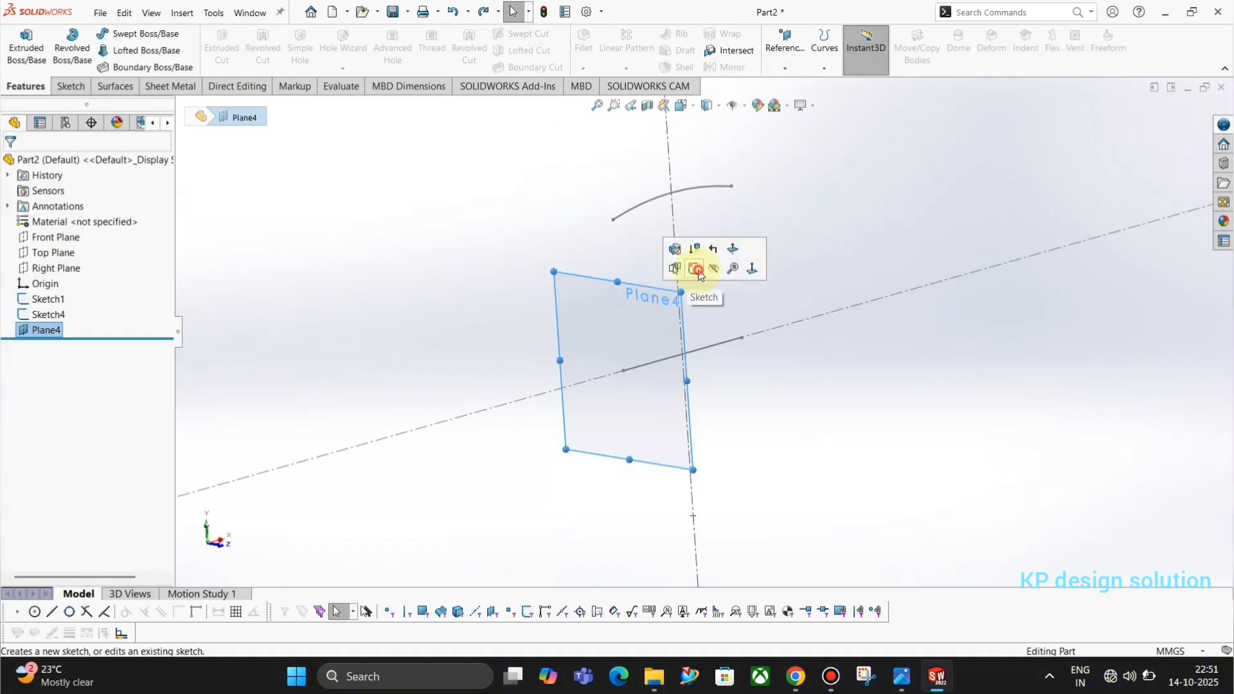
- Start a new sketch on the reference plane at the base line's end and orient the view normal to it
{"action": "left_click", "coordinate": [698, 272]}
{"action": "key", "text": "space"}
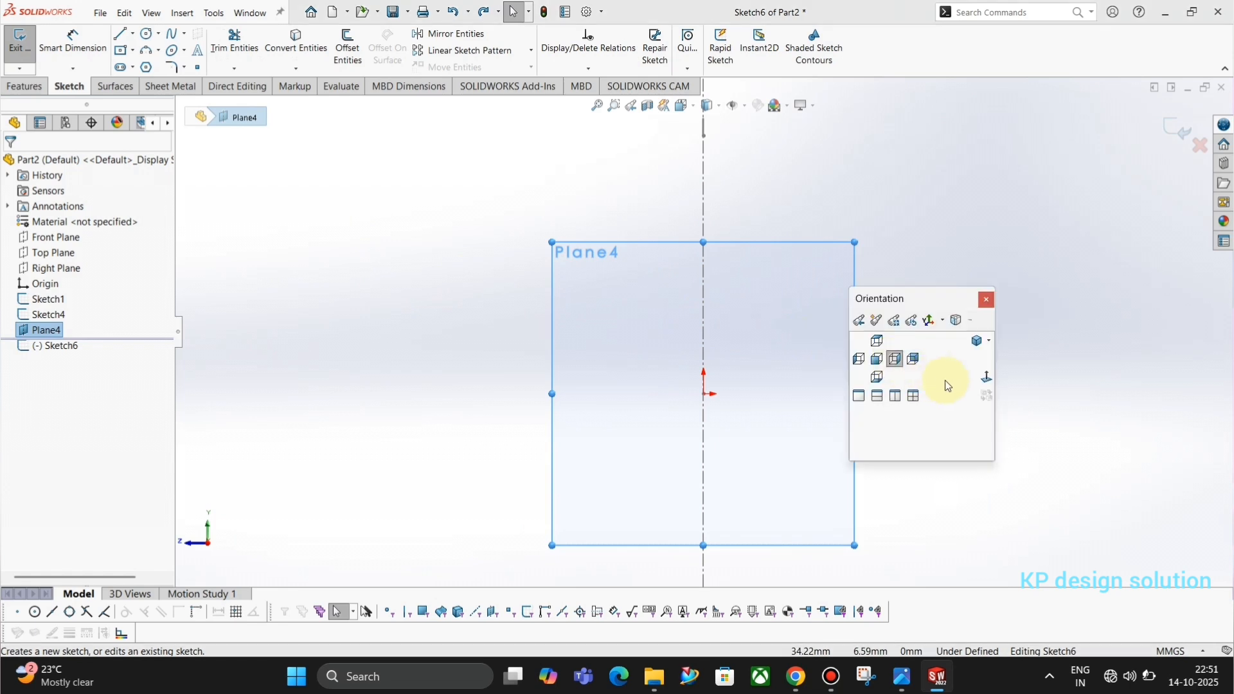
{"action": "left_click", "coordinate": [985, 380]}
{"action": "scroll", "coordinate": [926, 360], "scroll_direction": "up", "scroll_amount": 4}
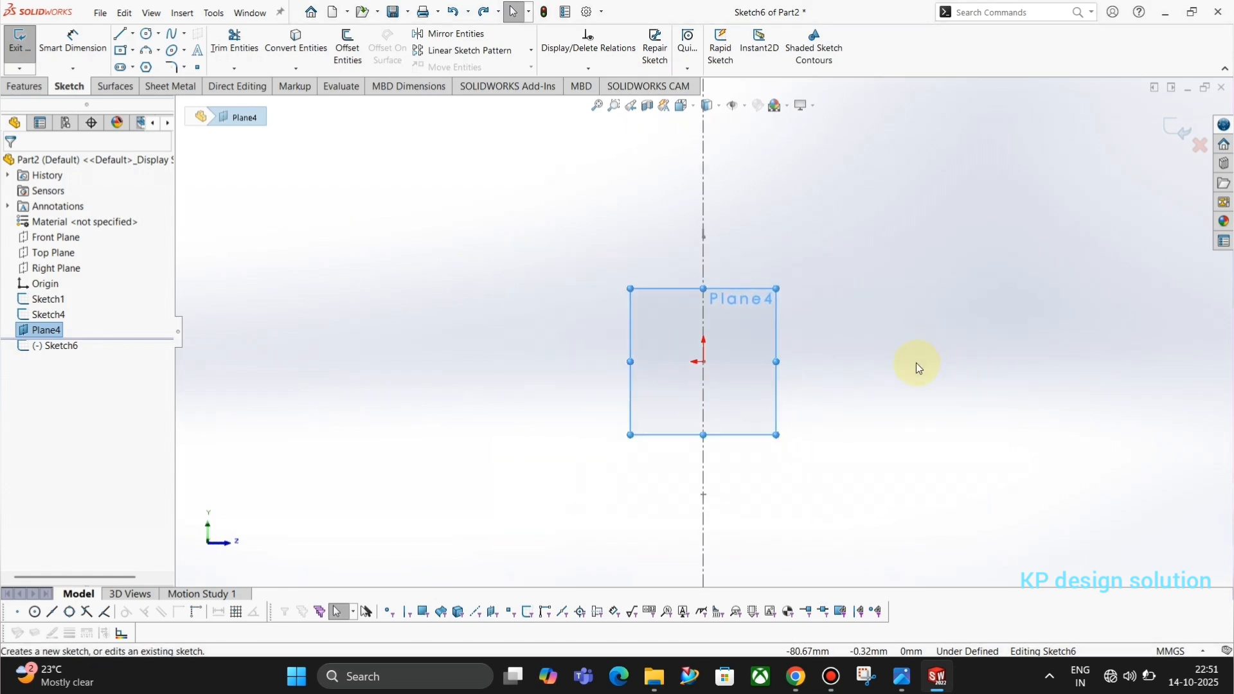
{"action": "middle_click_drag", "start_coordinate": [917, 365], "coordinate": [889, 377]}
{"action": "key", "text": "space"}
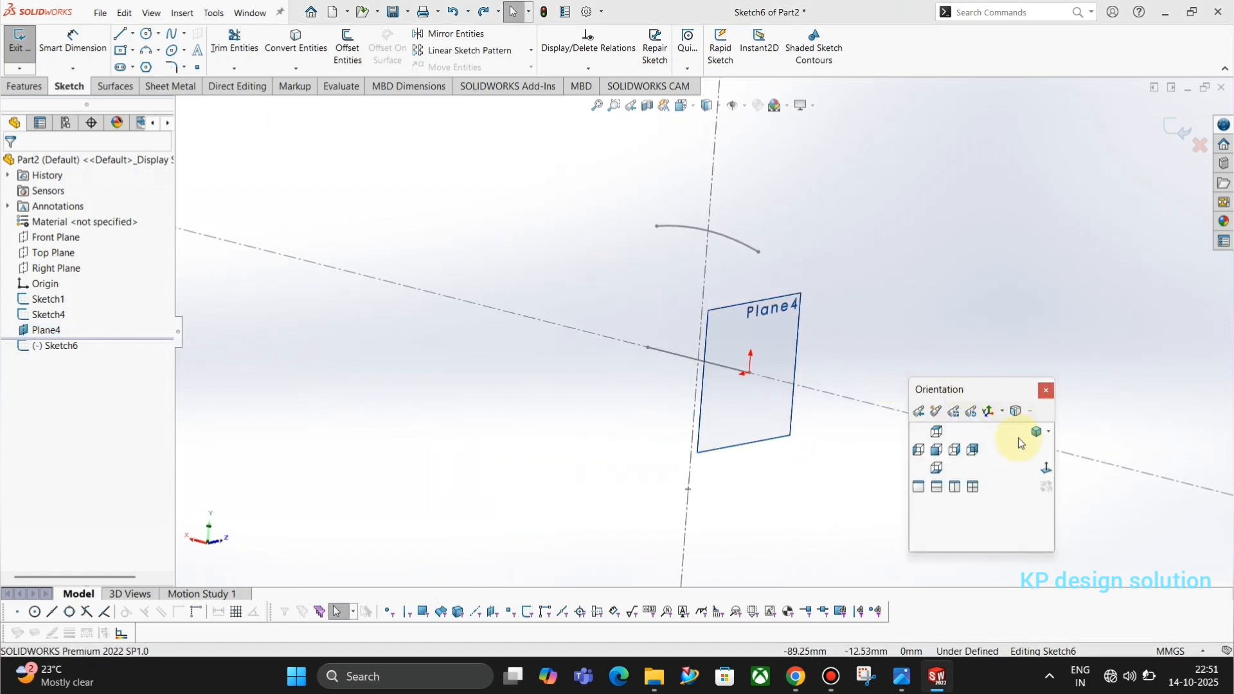
{"action": "key", "text": "space"}
{"action": "left_click", "coordinate": [1007, 430]}
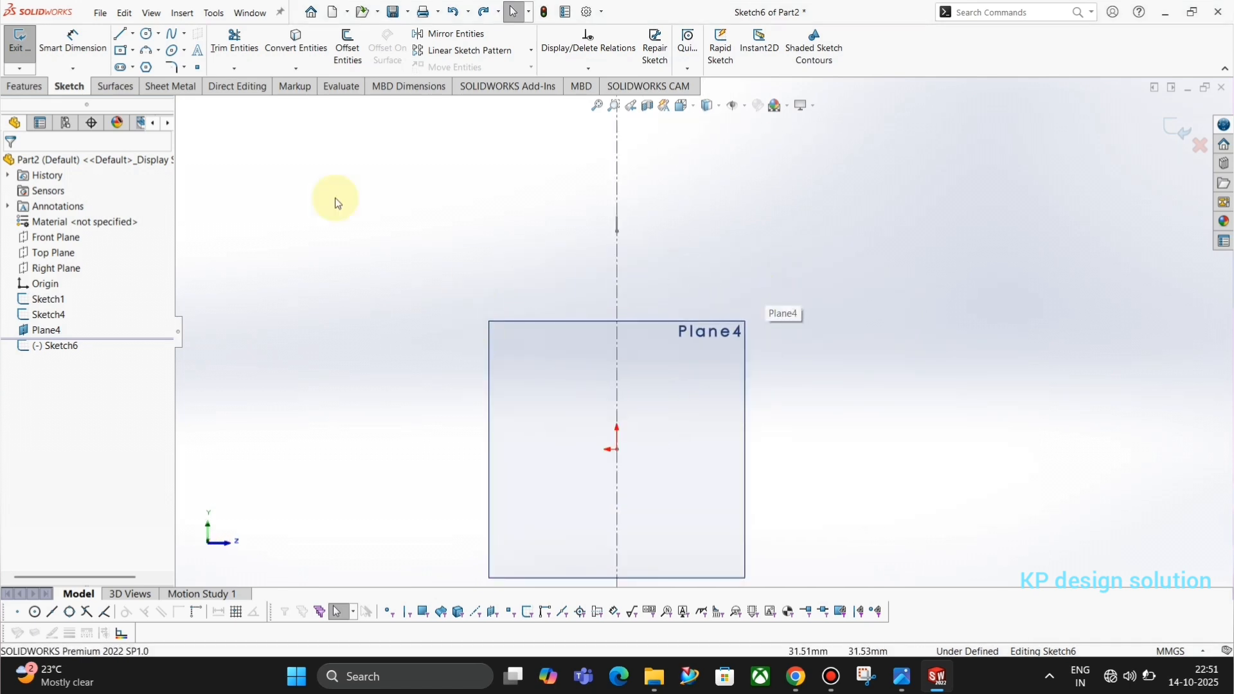
- Sketch a center rectangle about 91 mm wide and 30 mm tall, centered on the vertical centerline above the origin
{"action": "left_click", "coordinate": [121, 50]}
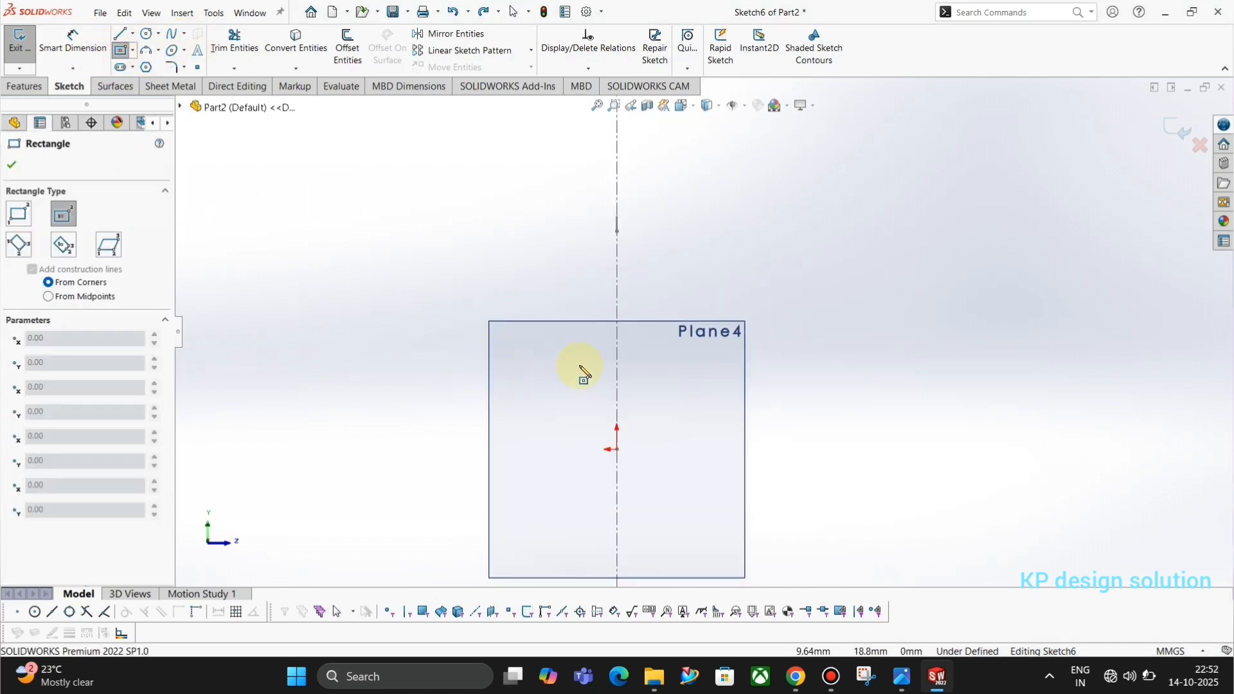
{"action": "left_click", "coordinate": [617, 368]}
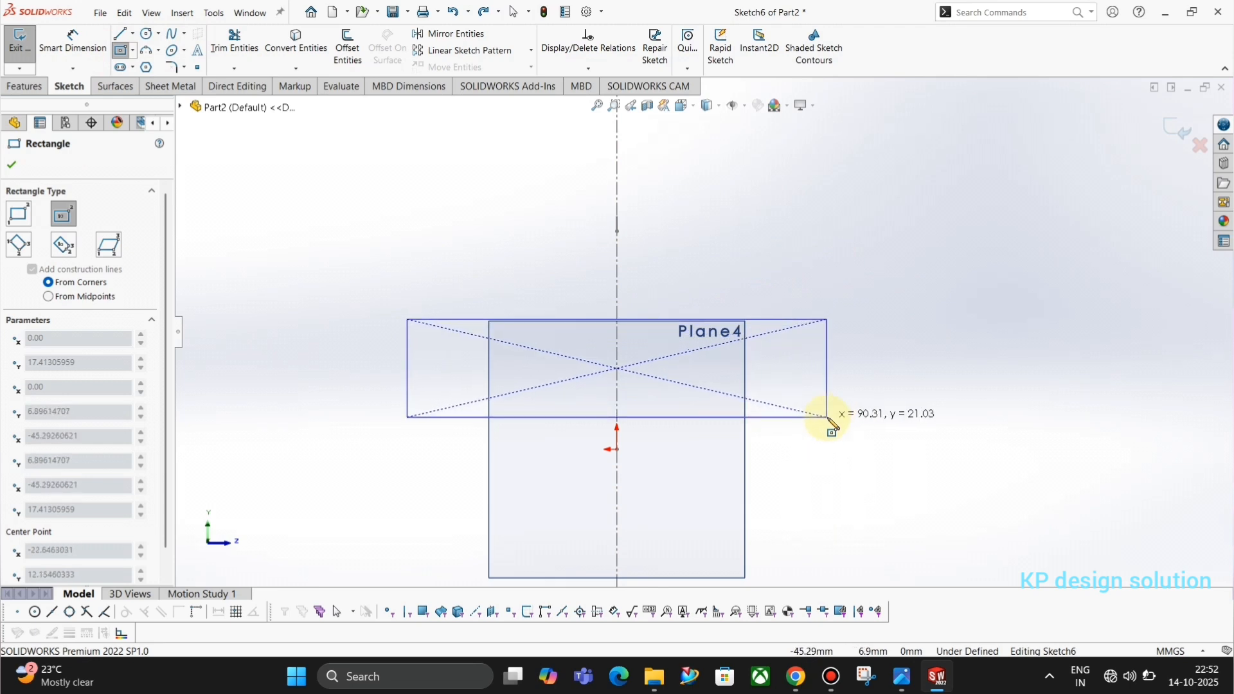
{"action": "left_click", "coordinate": [828, 417]}
{"action": "key", "text": "Escape"}
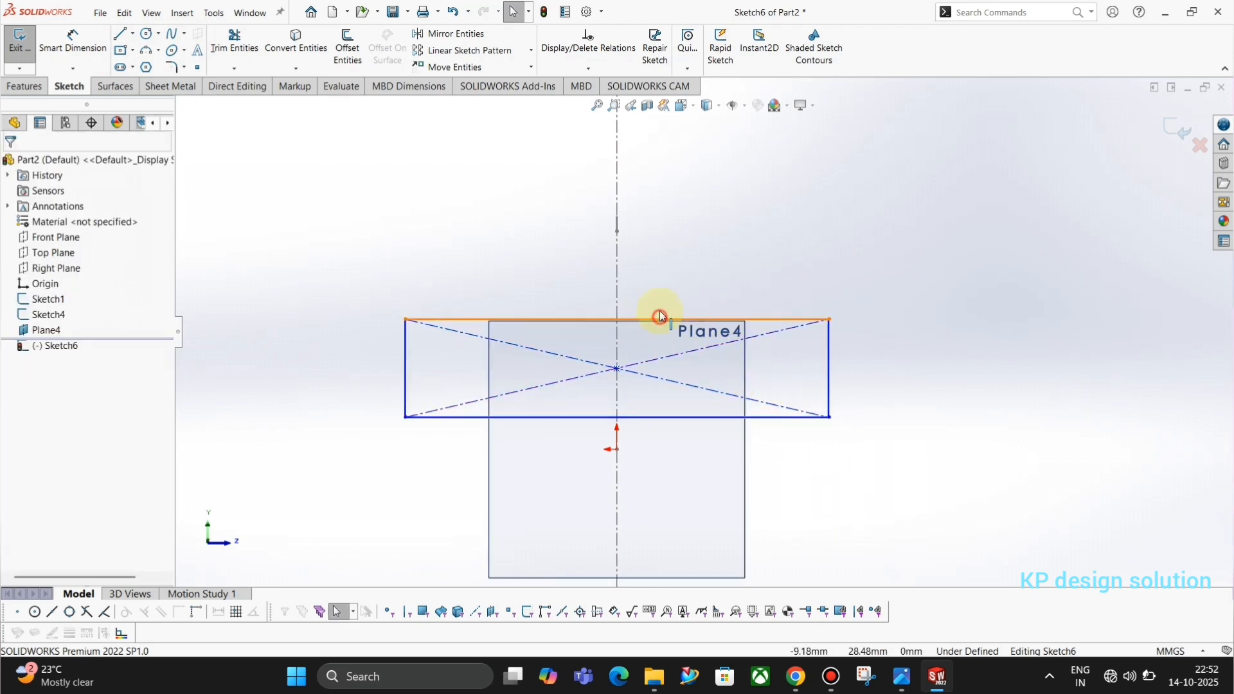
{"action": "left_click_drag", "start_coordinate": [655, 319], "coordinate": [658, 276]}
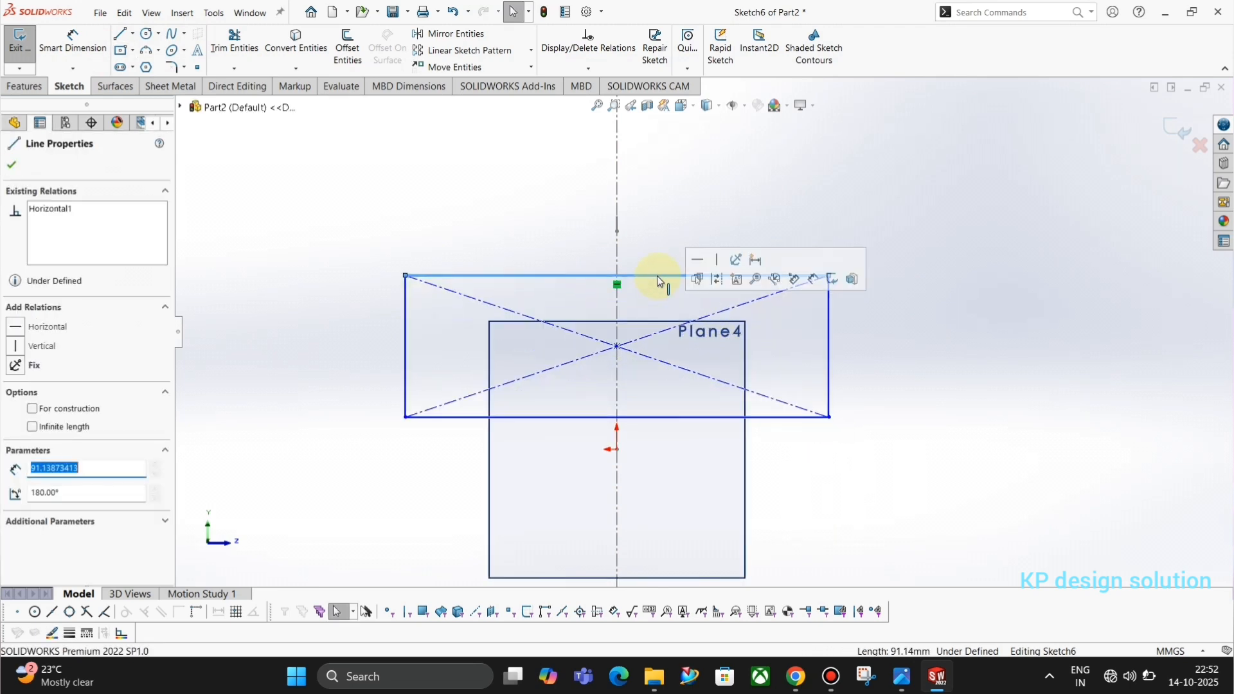
- Draw a three-point arc bulging upward between the rectangle's two upper corners
{"action": "left_click", "coordinate": [146, 51]}
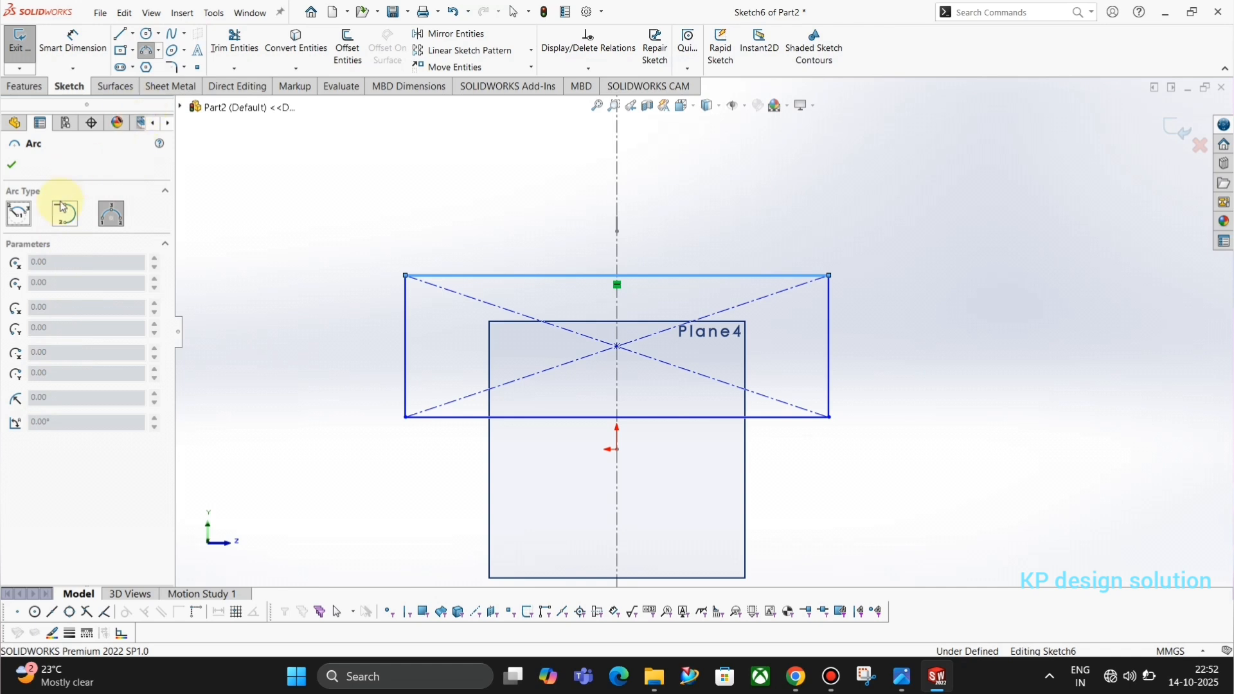
{"action": "left_click", "coordinate": [405, 275]}
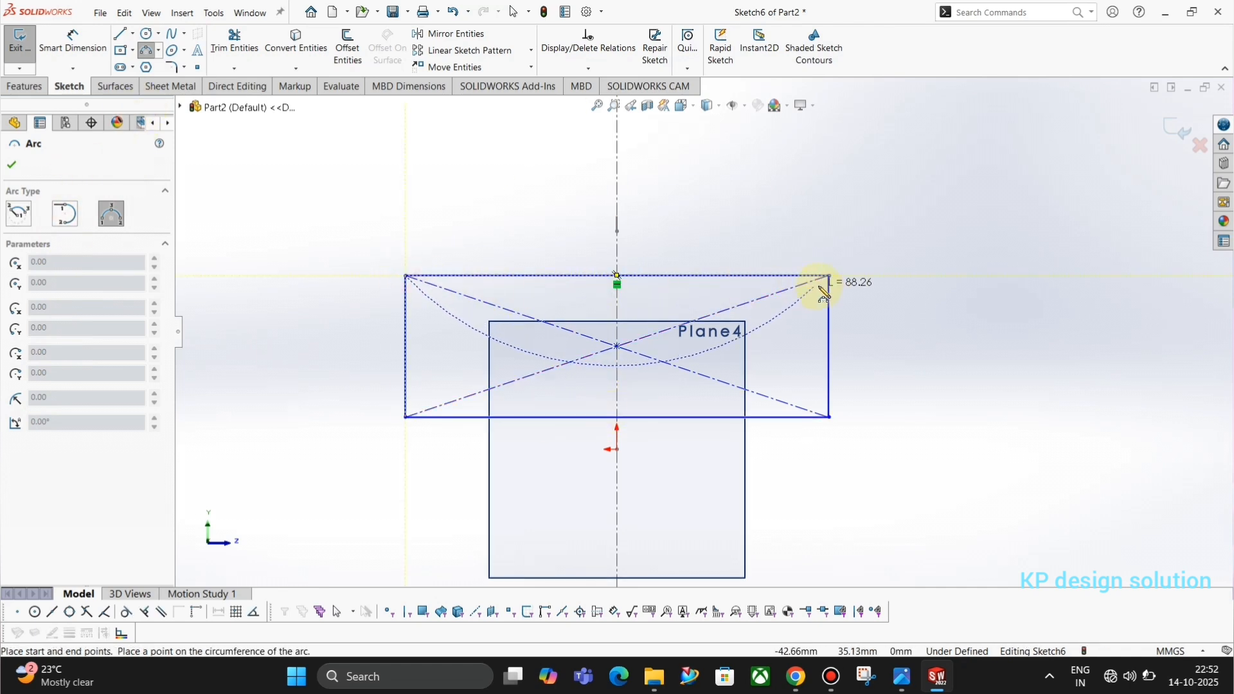
{"action": "left_click", "coordinate": [829, 276]}
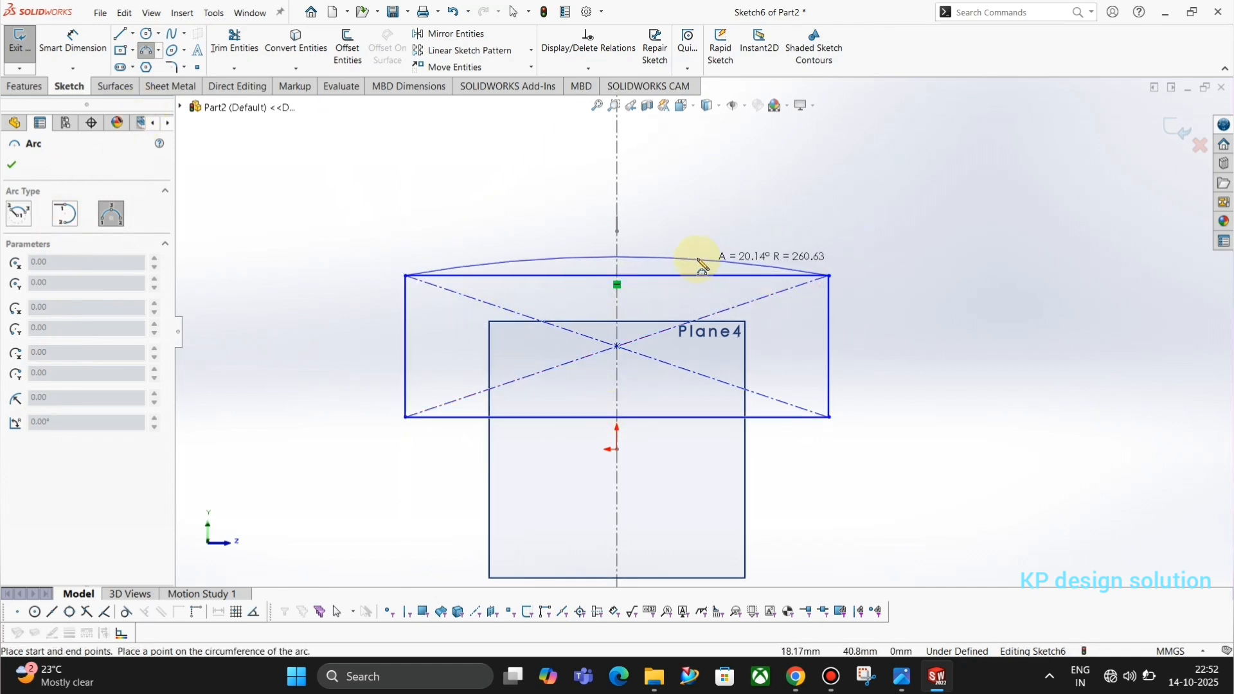
{"action": "left_click", "coordinate": [652, 251]}
{"action": "key", "text": "Escape"}
{"action": "key", "text": "Escape"}
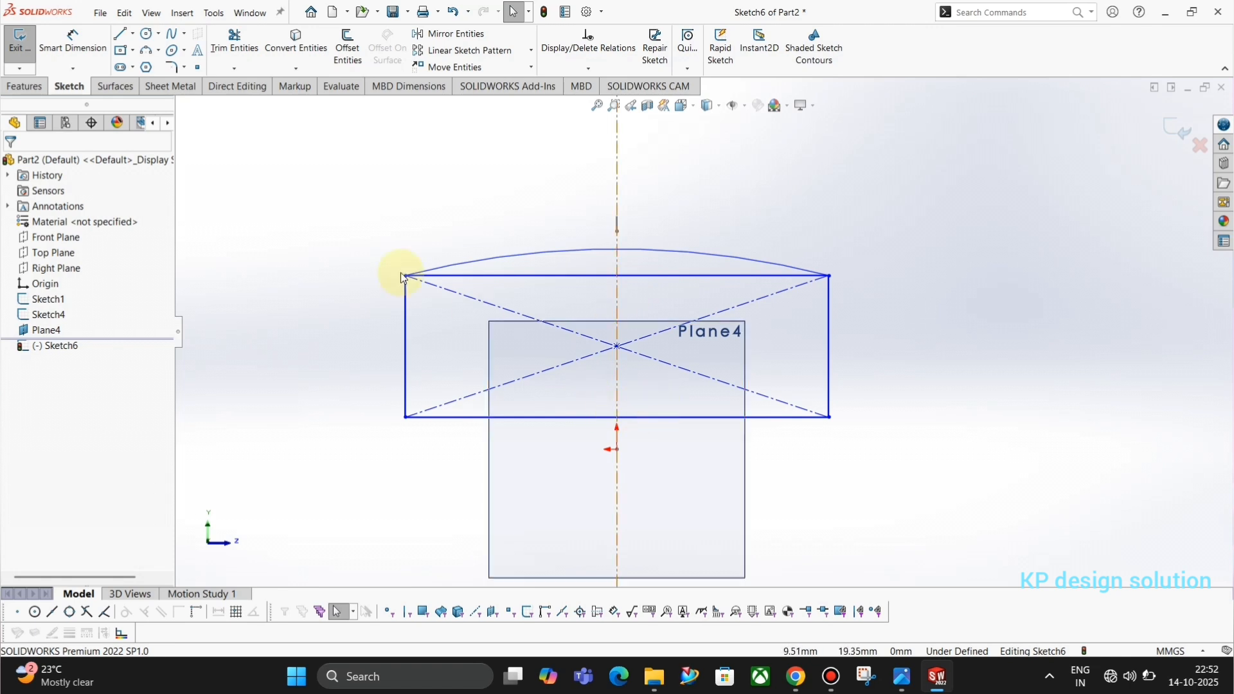
- Make the rectangle's lower edge coincident with the origin
{"action": "scroll", "coordinate": [685, 450], "scroll_direction": "down", "scroll_amount": 4}
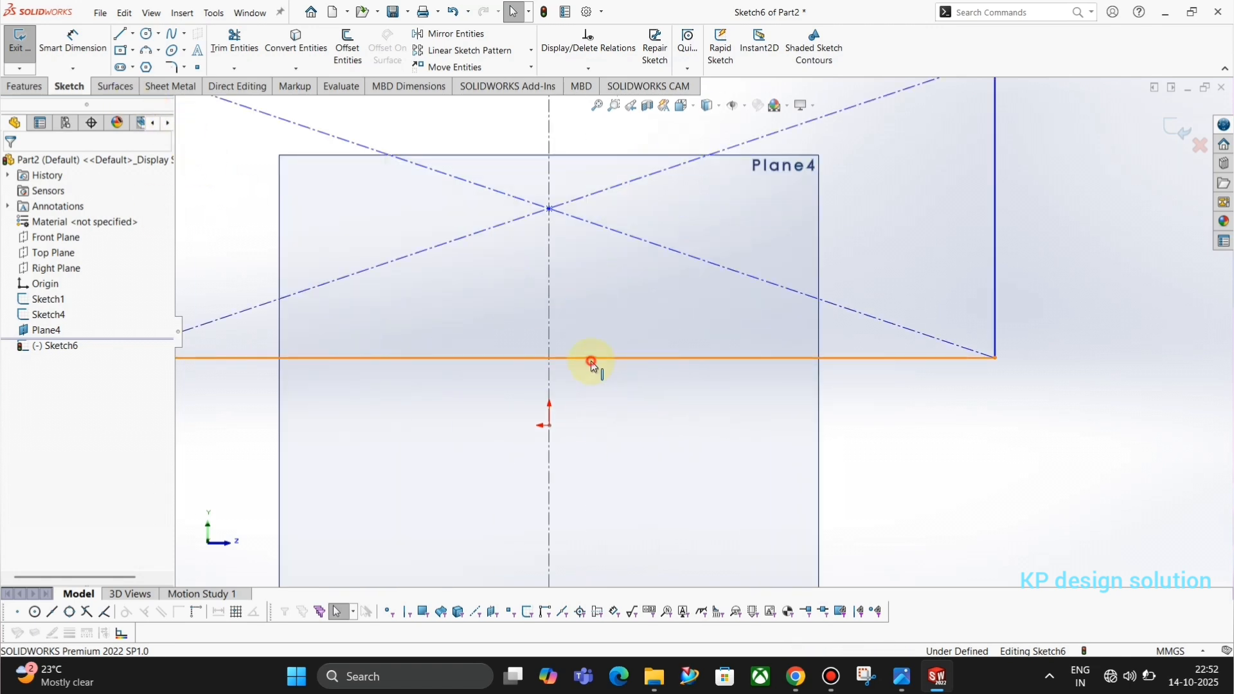
{"action": "left_click", "coordinate": [589, 358]}
{"action": "left_click", "coordinate": [549, 425]}
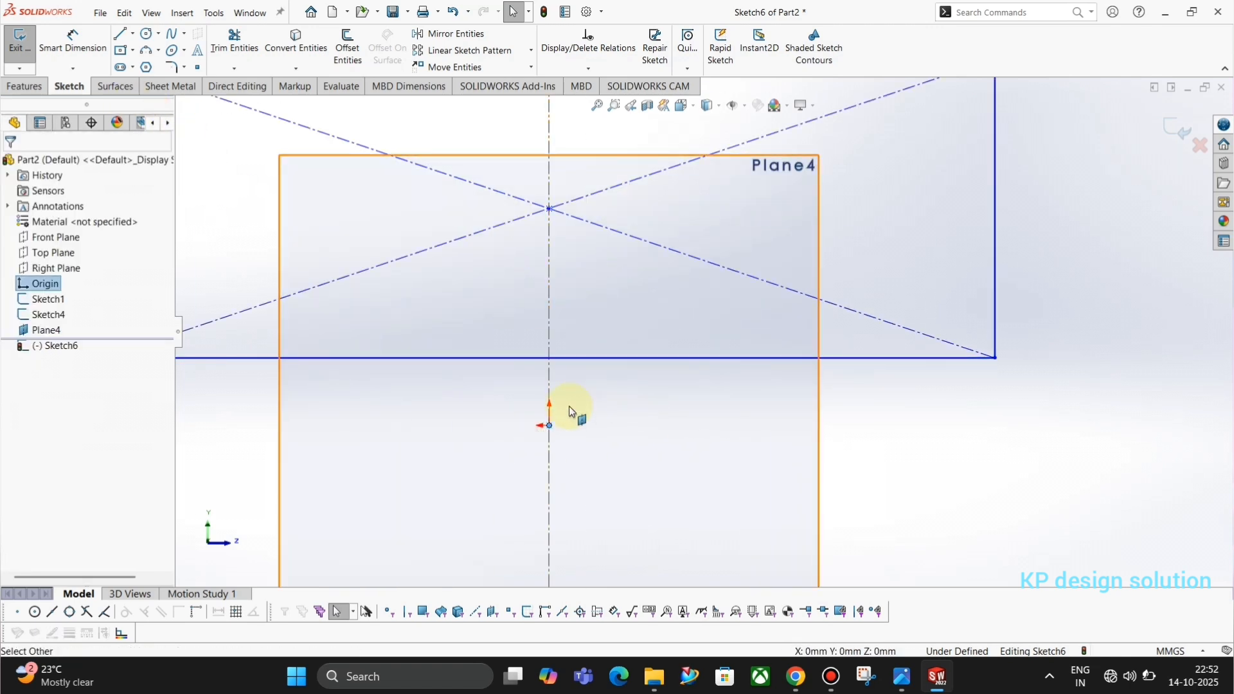
{"action": "left_click", "coordinate": [565, 358], "text": "ctrl"}
{"action": "left_click", "coordinate": [627, 303]}
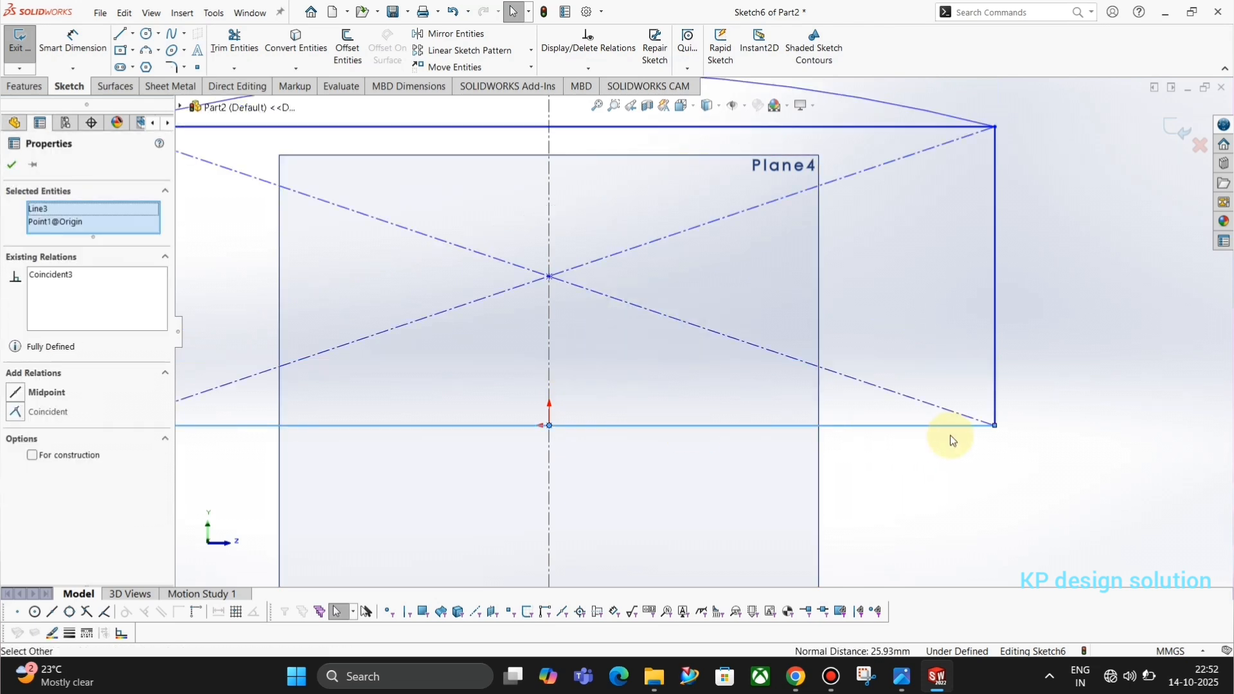
{"action": "scroll", "coordinate": [1015, 443], "scroll_direction": "up", "scroll_amount": 4}
{"action": "left_click", "coordinate": [1021, 443]}
{"action": "scroll", "coordinate": [578, 350], "scroll_direction": "down", "scroll_amount": 2}
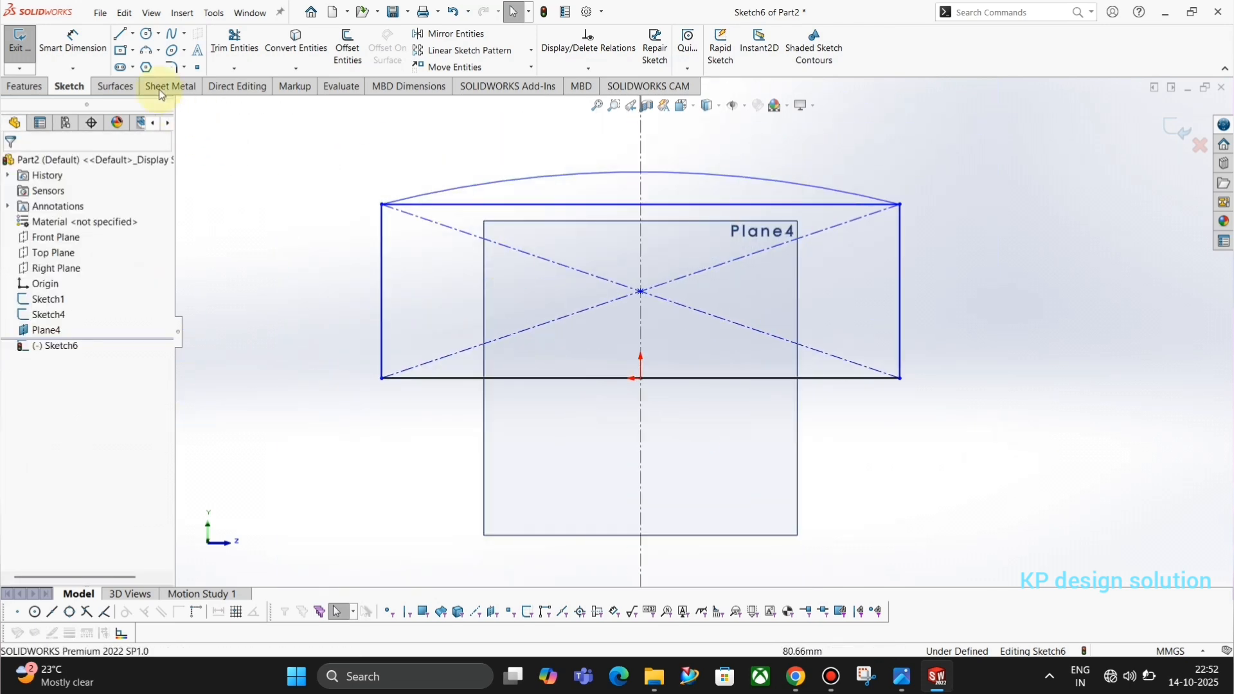
- Dimension the rectangle's width between its two vertical sides as 125 mm
{"action": "left_click", "coordinate": [73, 41]}
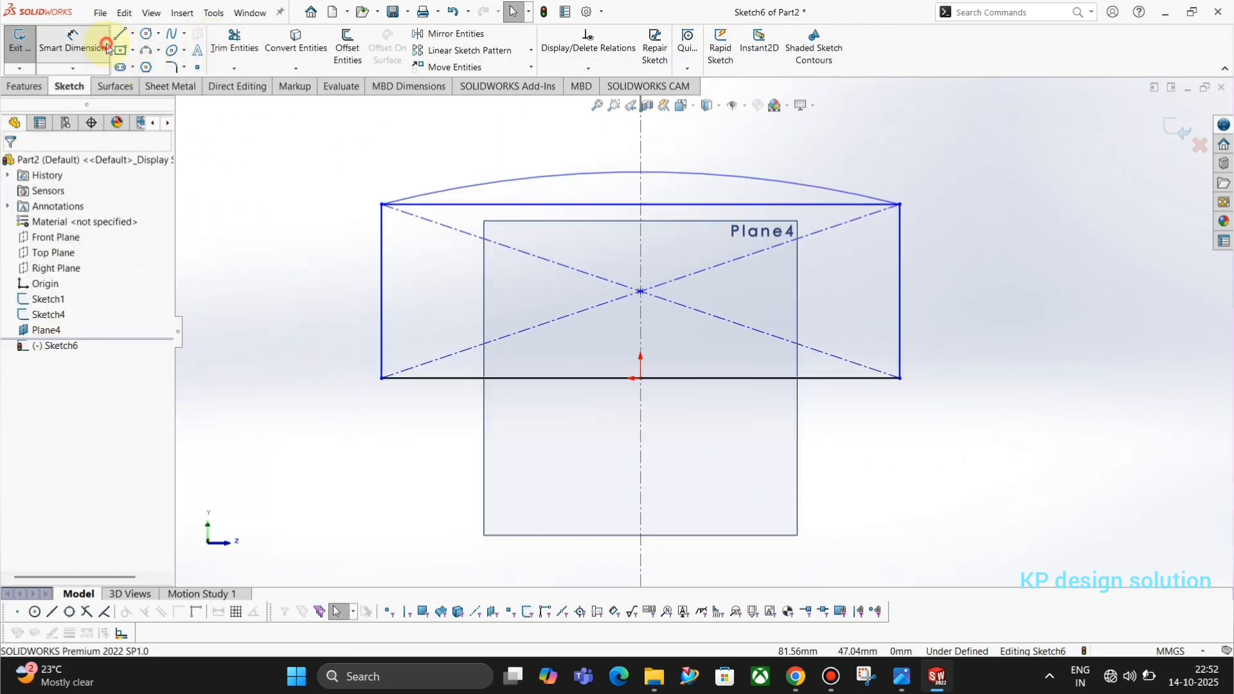
{"action": "left_click", "coordinate": [382, 324]}
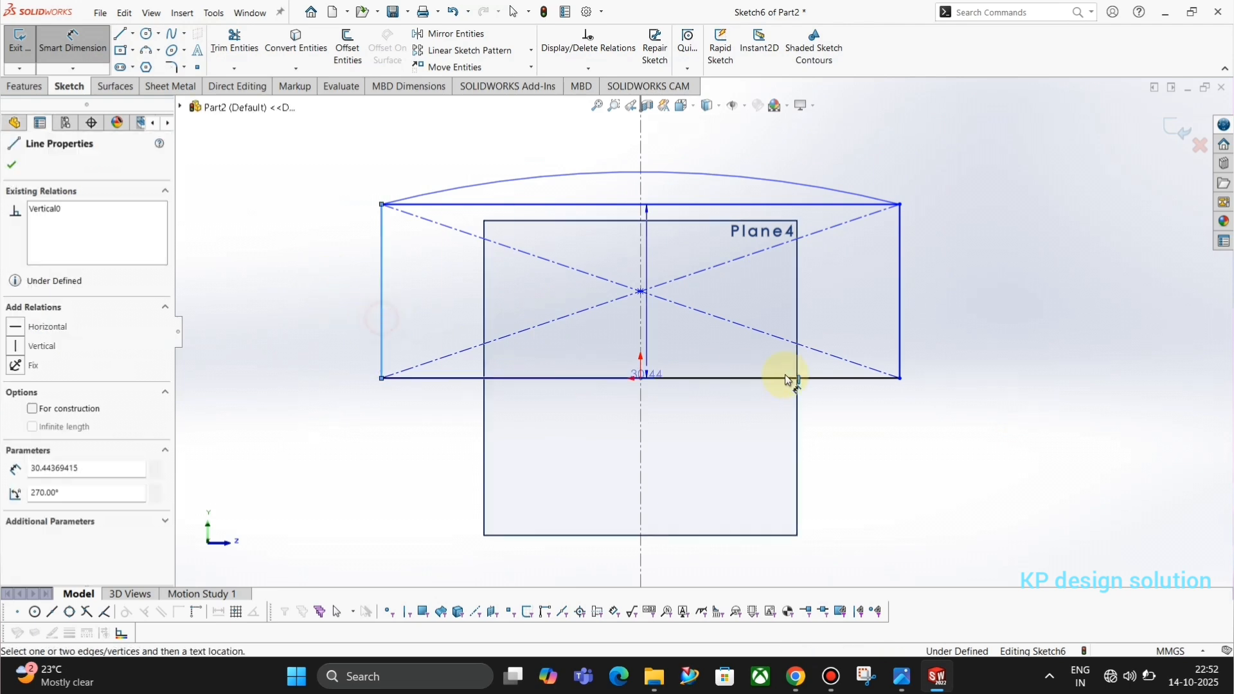
{"action": "left_click", "coordinate": [900, 333]}
{"action": "left_click", "coordinate": [831, 445]}
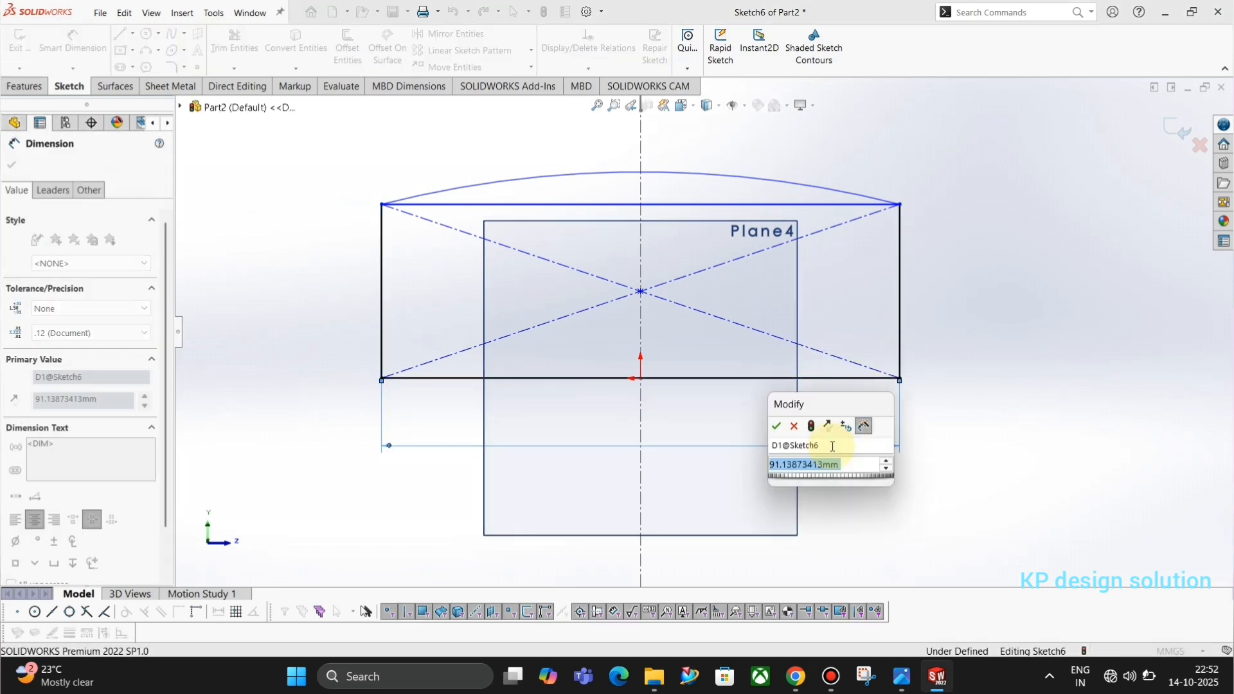
{"action": "type", "text": "125"}
{"action": "key", "text": "Return"}
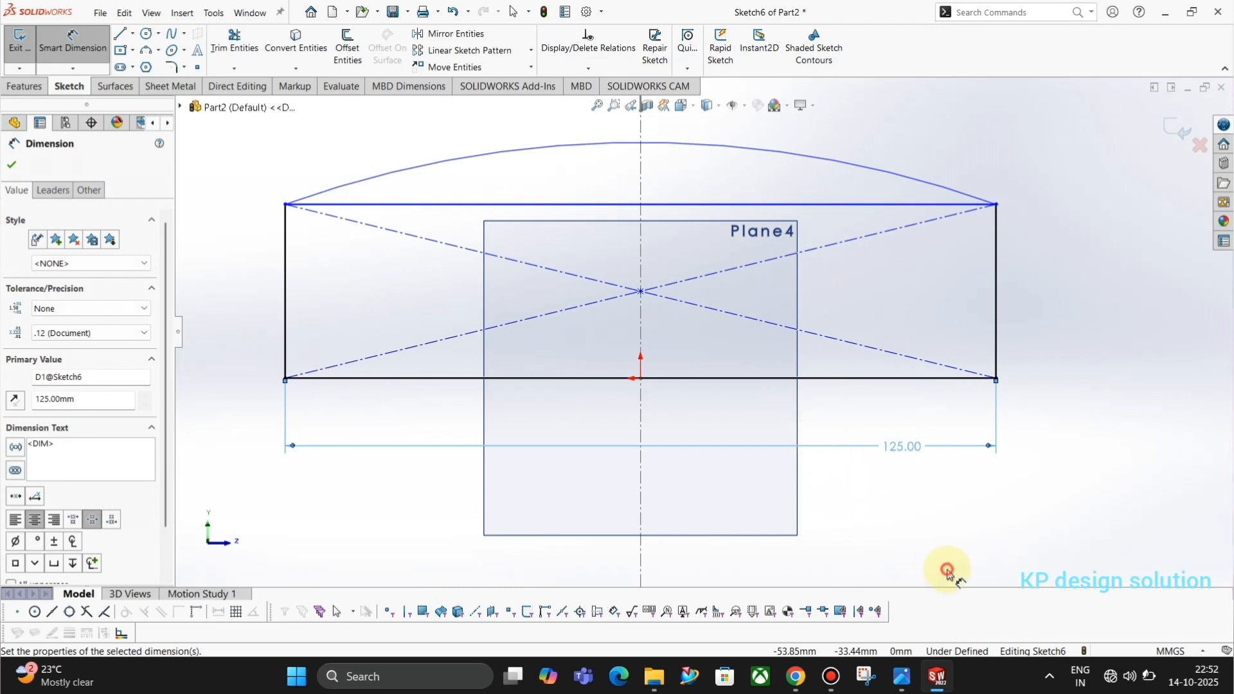
{"action": "key", "text": "Escape"}
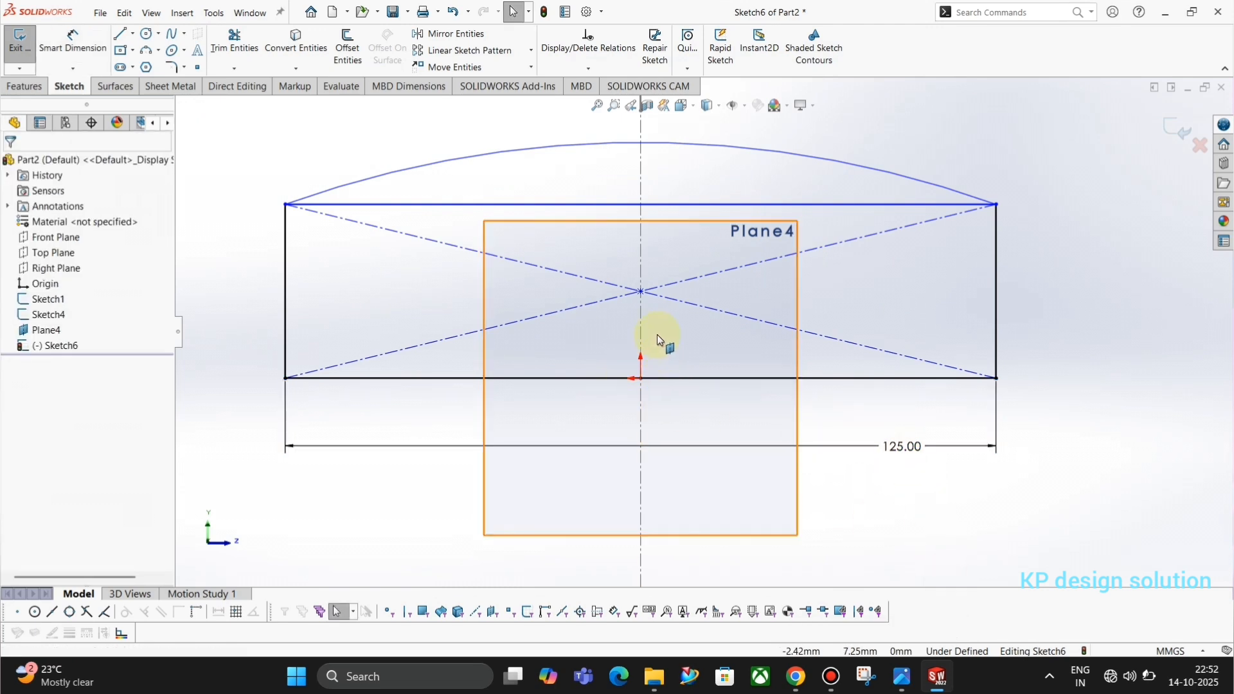
- Make the midpoint of the profile arc coincident with the near endpoint of the existing guide arc
{"action": "scroll", "coordinate": [656, 334], "scroll_direction": "down", "scroll_amount": 3}
{"action": "scroll", "coordinate": [732, 293], "scroll_direction": "up", "scroll_amount": 3}
{"action": "mouse_move", "coordinate": [661, 201]}
{"action": "middle_mouse_down"}
{"action": "mouse_move", "coordinate": [631, 240]}
{"action": "mouse_move", "coordinate": [575, 240]}
{"action": "middle_mouse_up"}
{"action": "mouse_move", "coordinate": [632, 283]}
{"action": "middle_mouse_down"}
{"action": "mouse_move", "coordinate": [622, 298]}
{"action": "mouse_move", "coordinate": [485, 248]}
{"action": "middle_mouse_up"}
{"action": "left_click", "coordinate": [468, 261]}
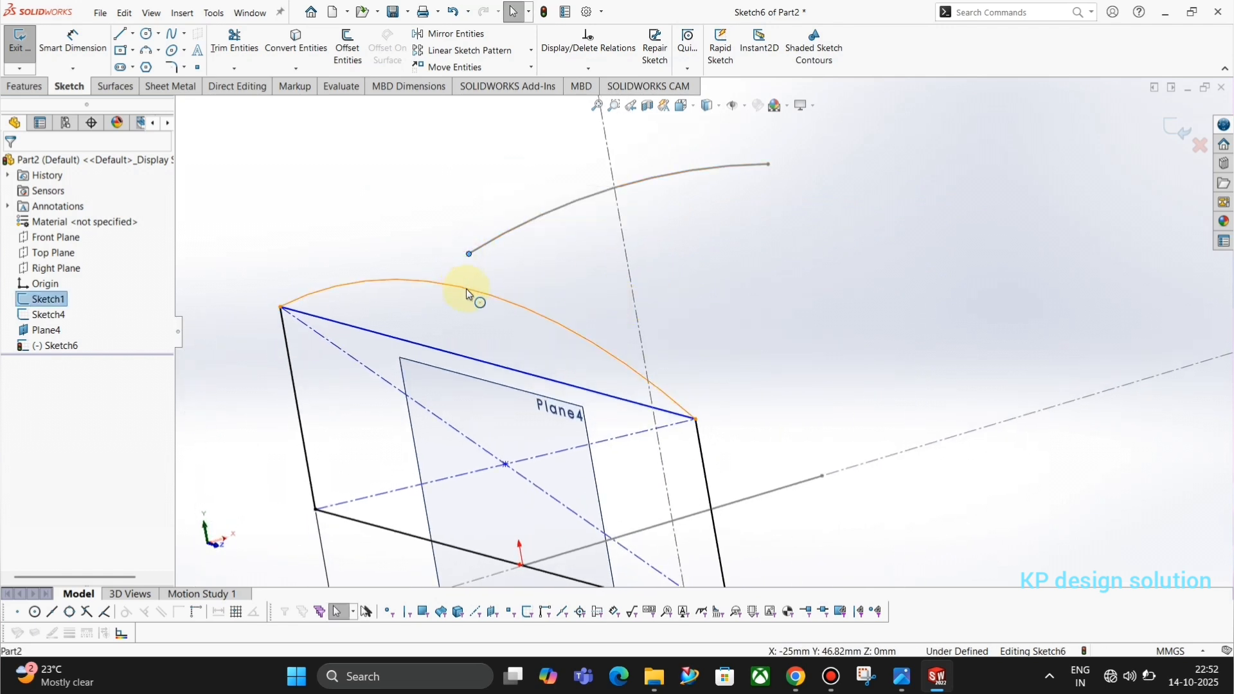
{"action": "left_click", "coordinate": [477, 293], "text": "ctrl"}
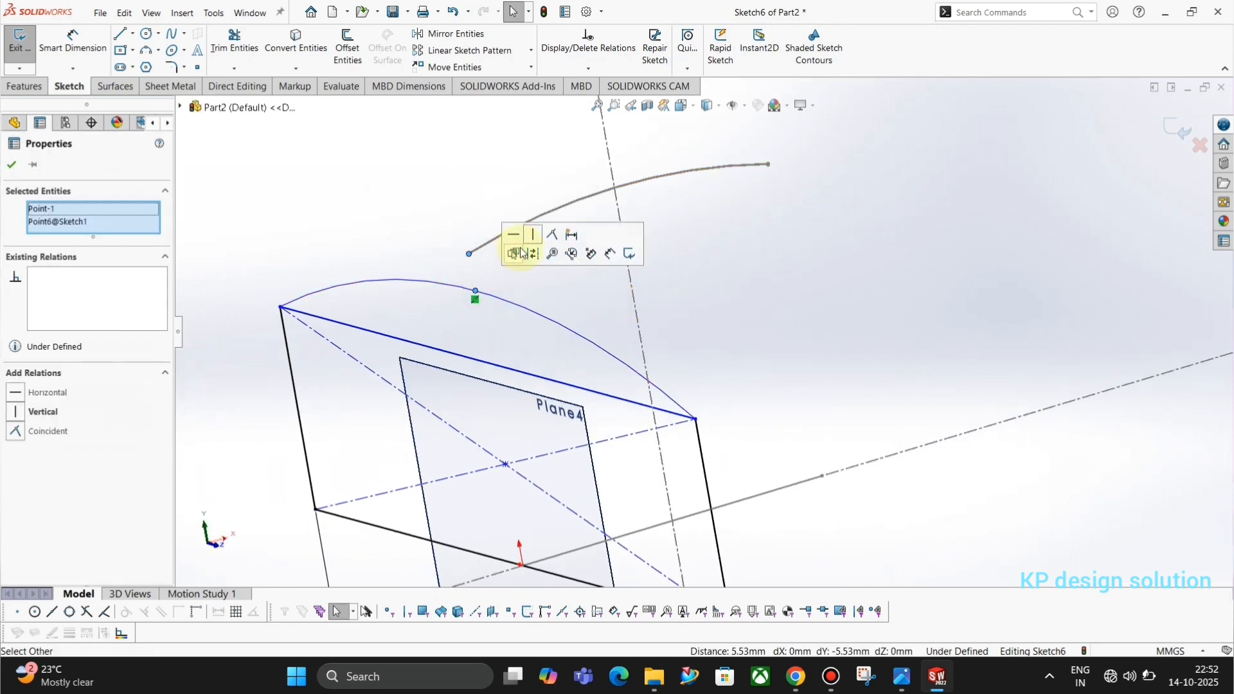
{"action": "left_click", "coordinate": [554, 235]}
{"action": "left_click", "coordinate": [908, 308]}
{"action": "scroll", "coordinate": [785, 358], "scroll_direction": "up", "scroll_amount": 3}
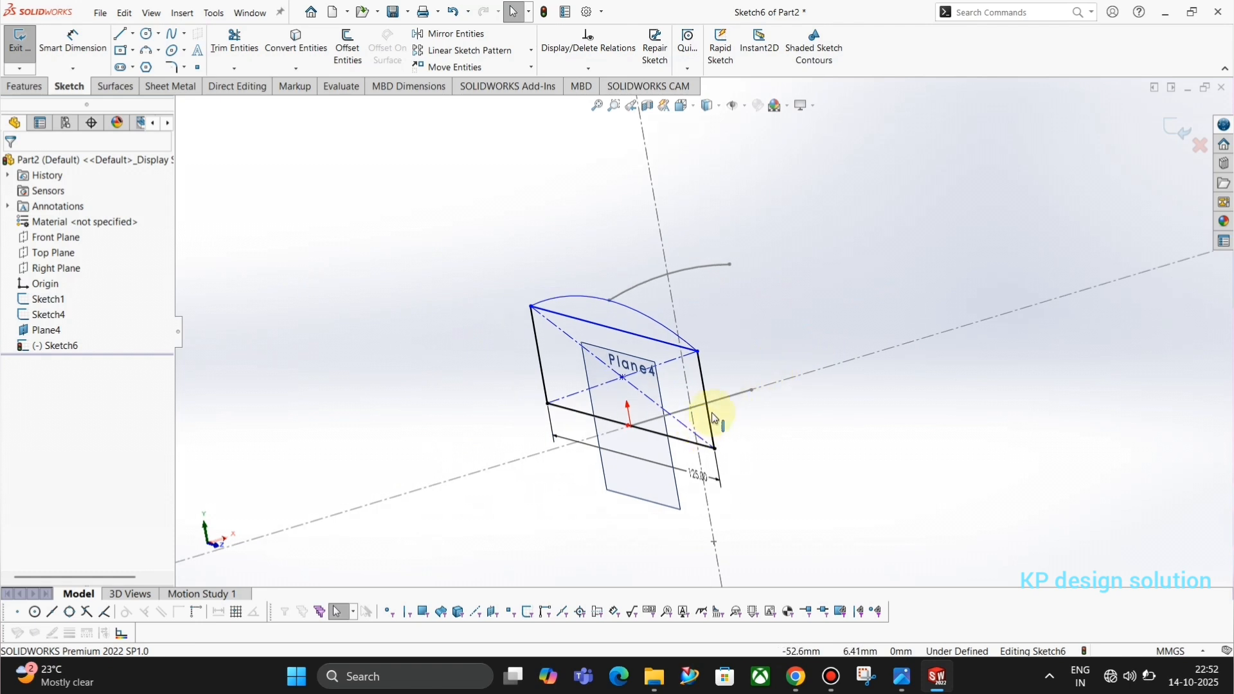
- Orient the view normal to the sketch and dimension the profile arc's radius as 100 mm
{"action": "key", "text": "space"}
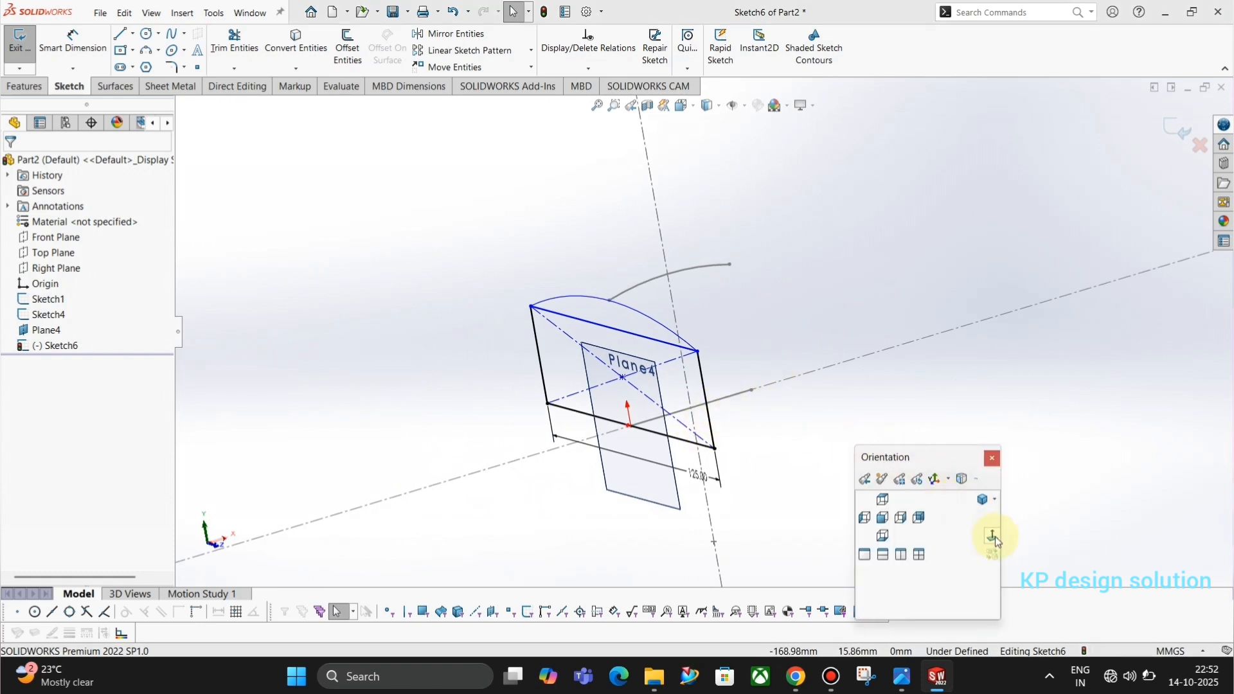
{"action": "left_click", "coordinate": [993, 535]}
{"action": "key", "text": "space"}
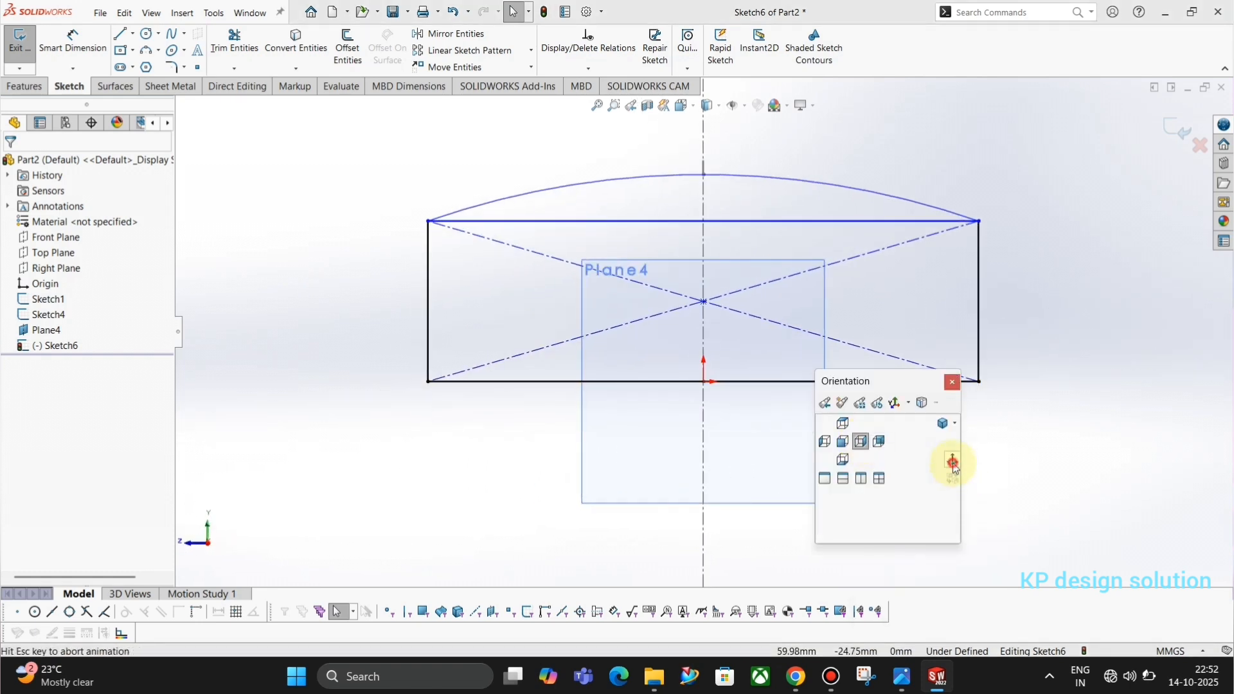
{"action": "left_click", "coordinate": [953, 461]}
{"action": "scroll", "coordinate": [711, 257], "scroll_direction": "down", "scroll_amount": 3}
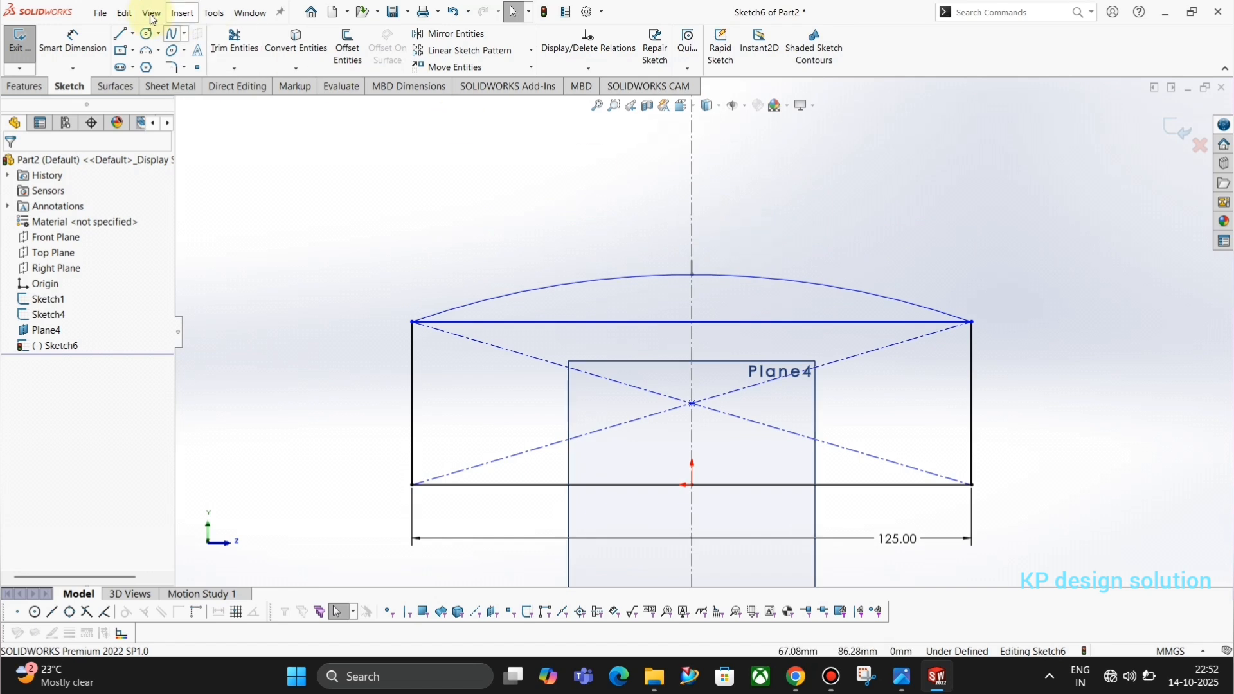
{"action": "left_click", "coordinate": [72, 38]}
{"action": "left_click", "coordinate": [738, 280]}
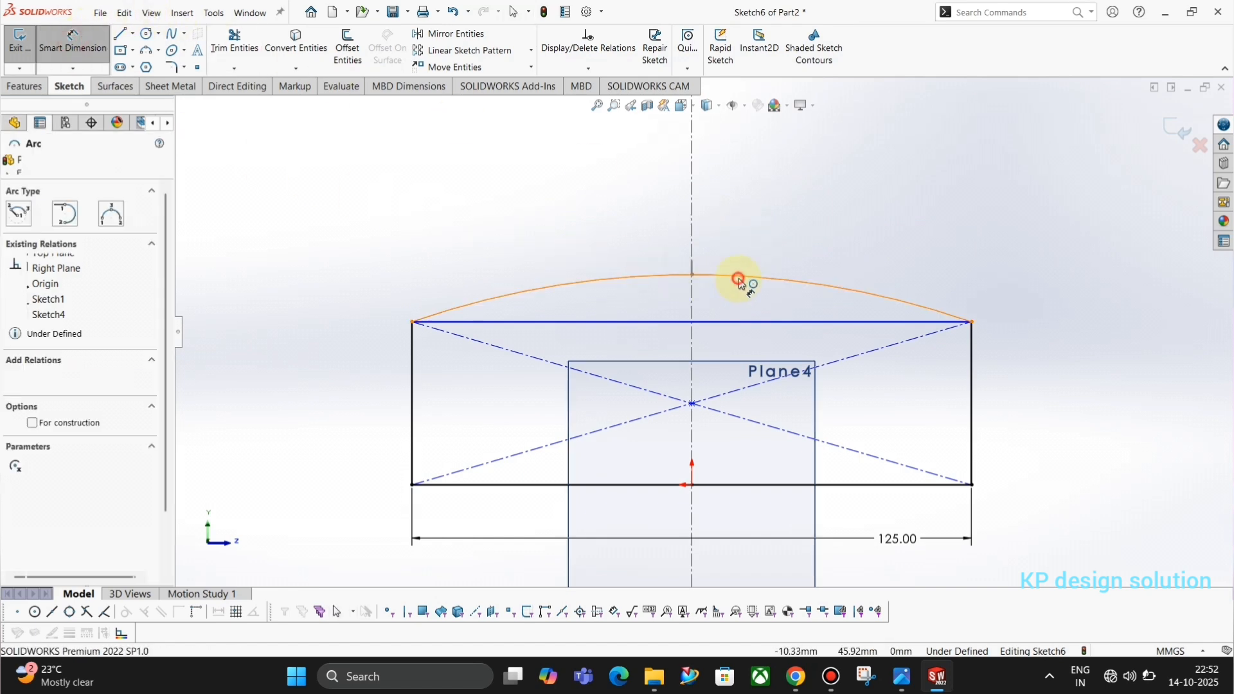
{"action": "left_click", "coordinate": [769, 243]}
{"action": "key", "text": "Return"}
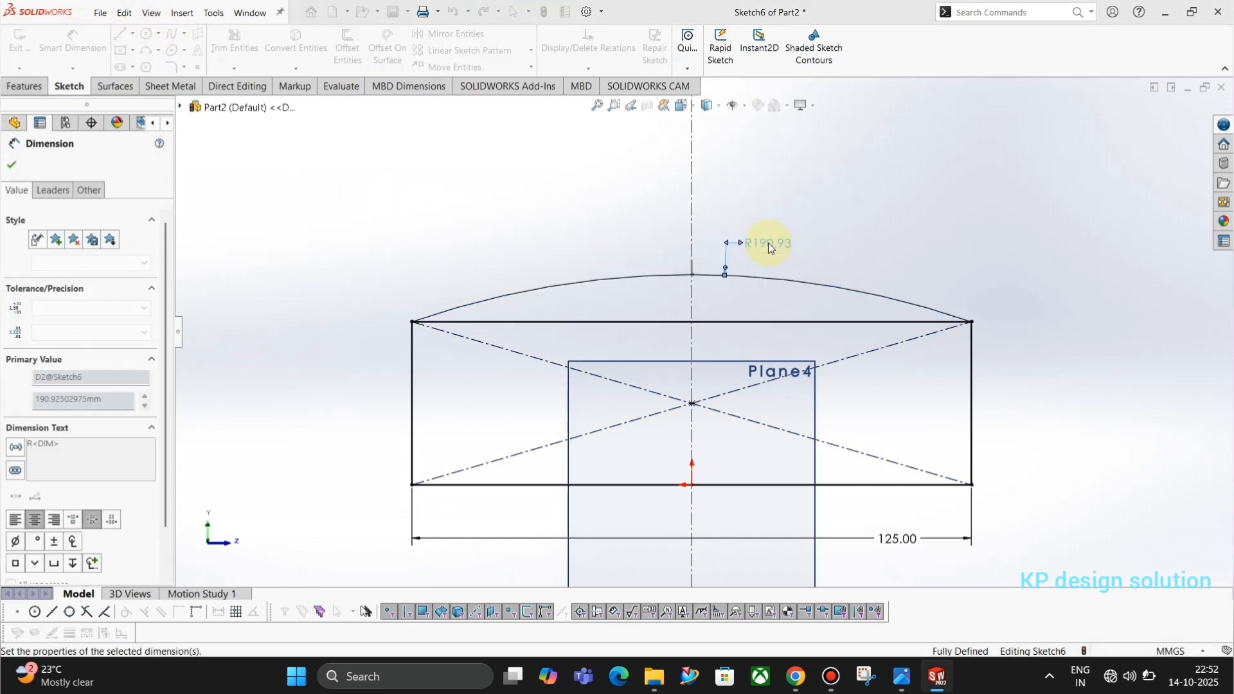
{"action": "left_click", "coordinate": [881, 256]}
- Convert the rectangle's upper edge to construction geometry and exit the profile sketch
{"action": "left_click", "coordinate": [893, 372]}
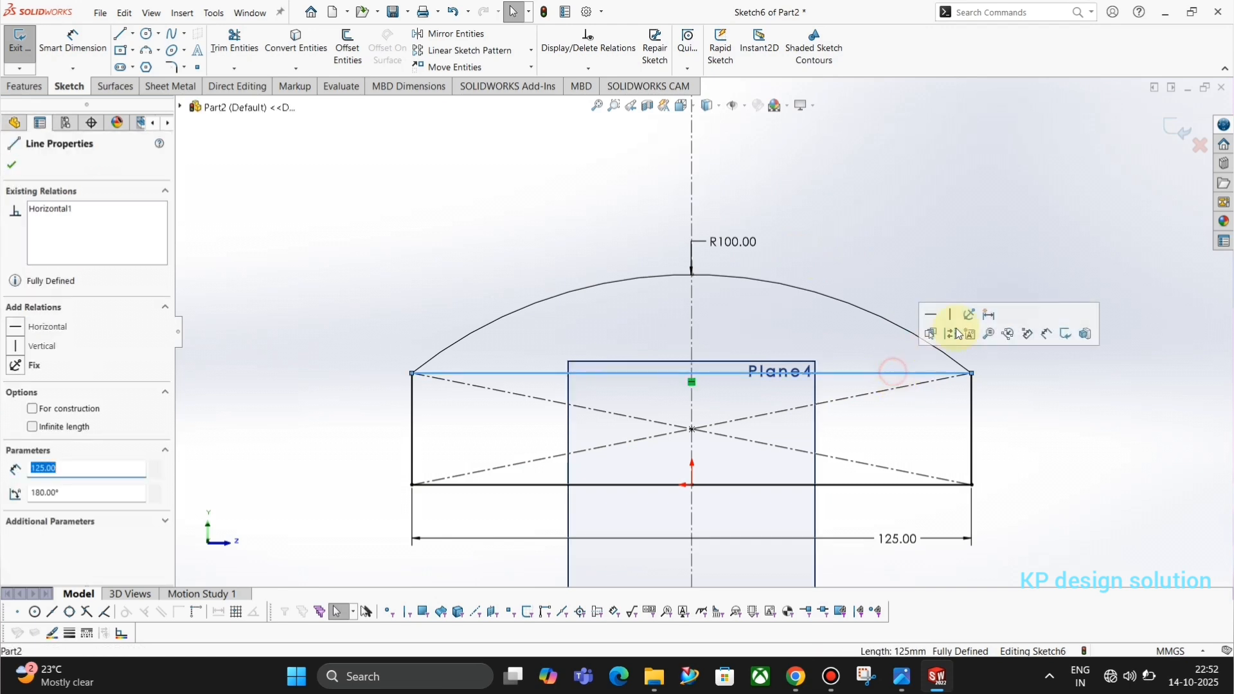
{"action": "left_click", "coordinate": [950, 333]}
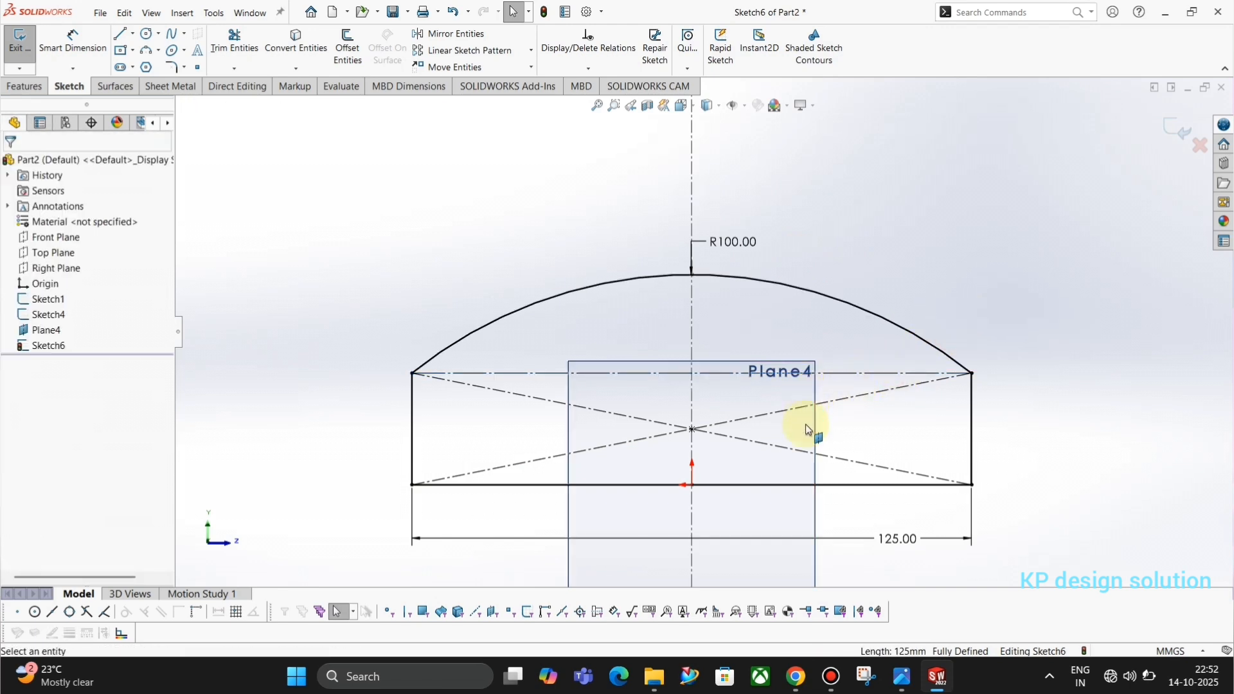
{"action": "scroll", "coordinate": [804, 479], "scroll_direction": "up", "scroll_amount": 2}
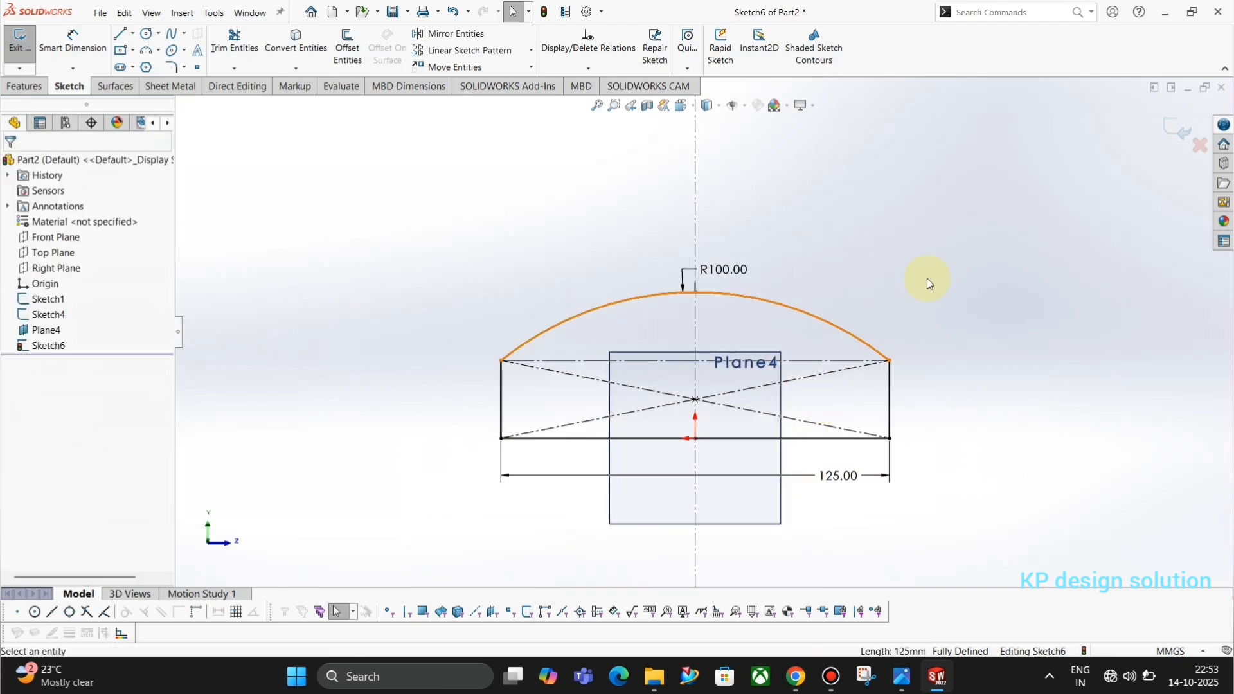
{"action": "left_click", "coordinate": [1173, 121]}
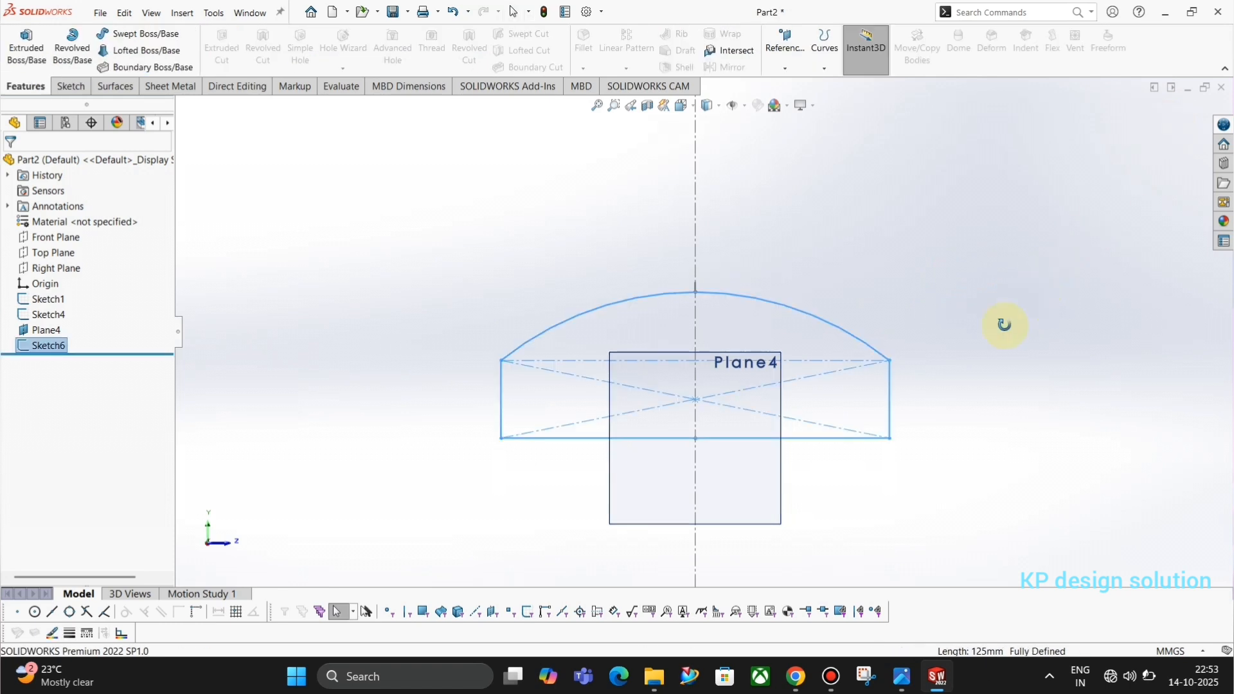
- Start a Swept Boss/Base with the closed arched sketch on the end plane as its profile
{"action": "left_click", "coordinate": [480, 329]}
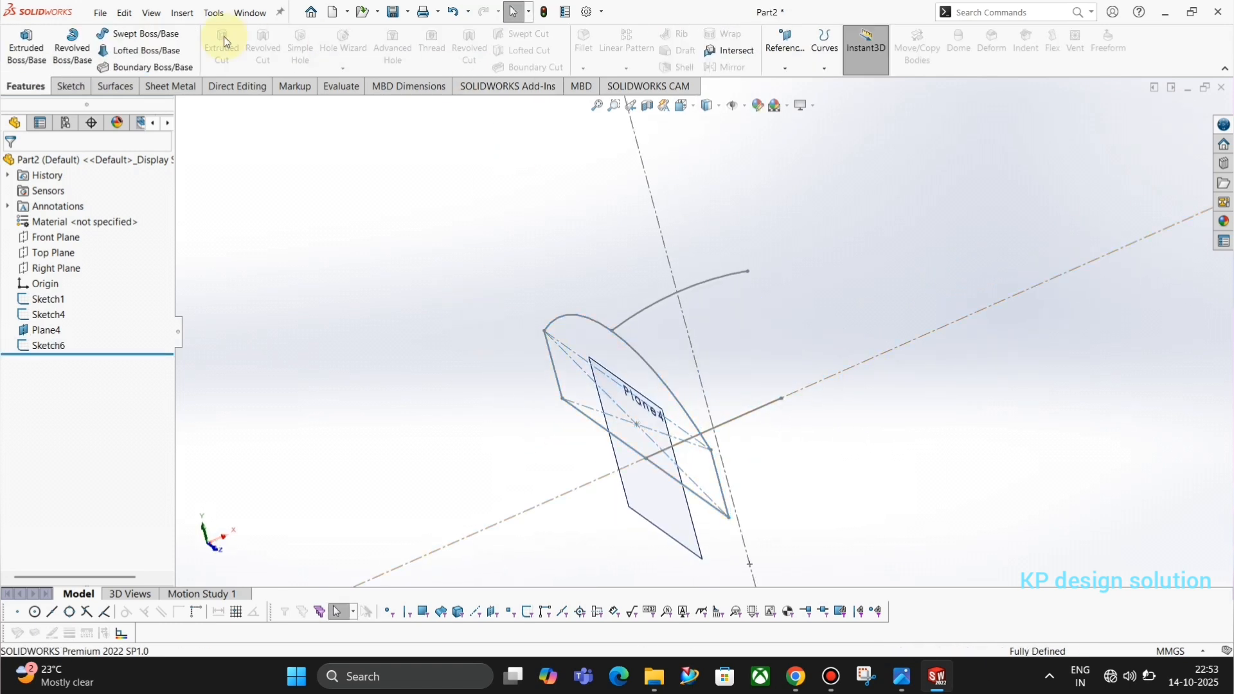
{"action": "left_click", "coordinate": [116, 34]}
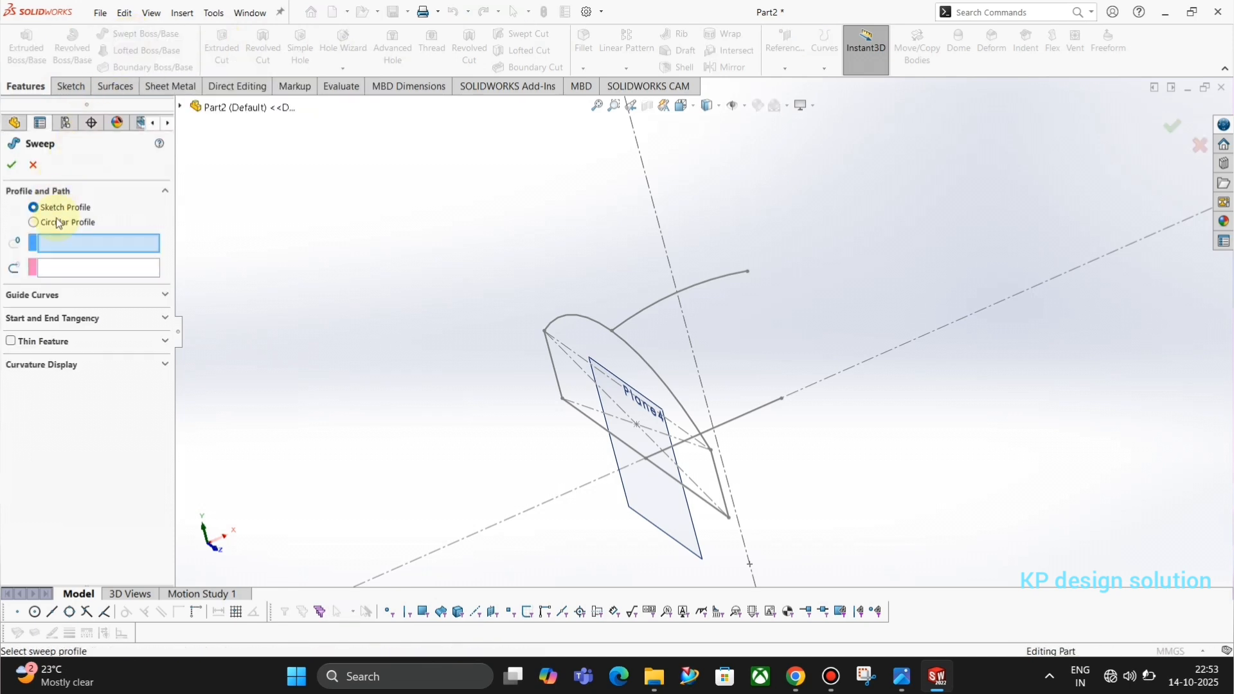
{"action": "left_click", "coordinate": [586, 321]}
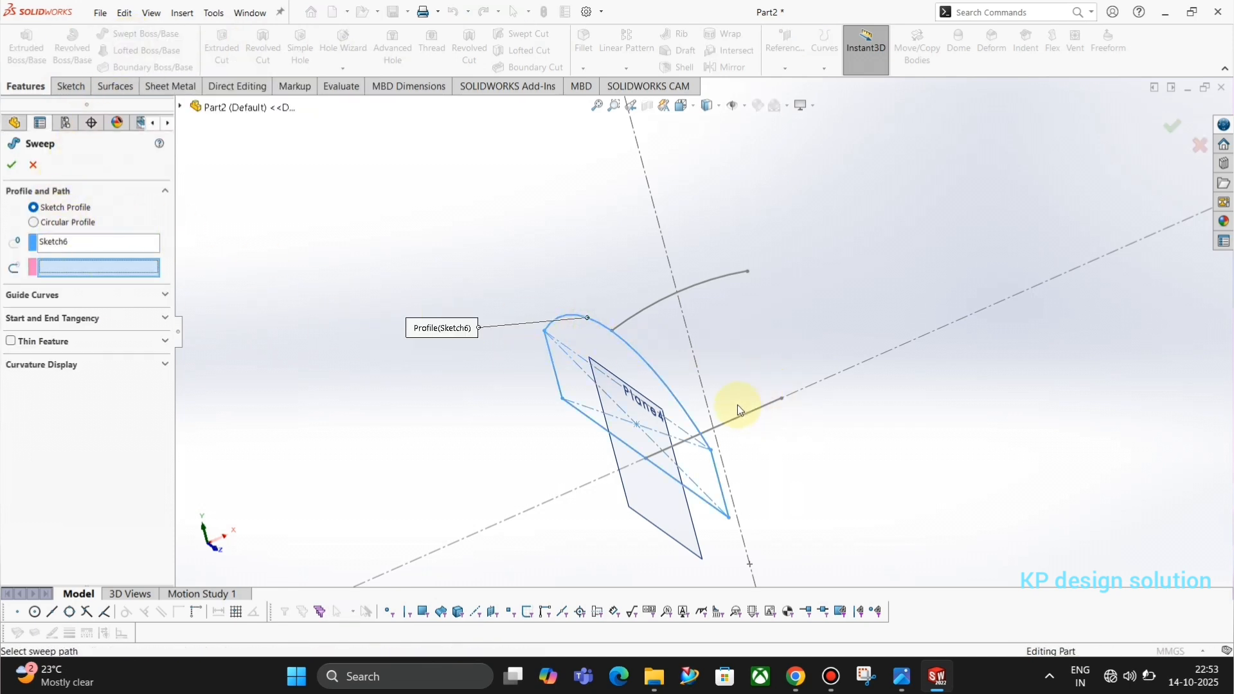
- Try the sketch containing the straight base line as the sweep path and clear that path selection
{"action": "left_click", "coordinate": [750, 414]}
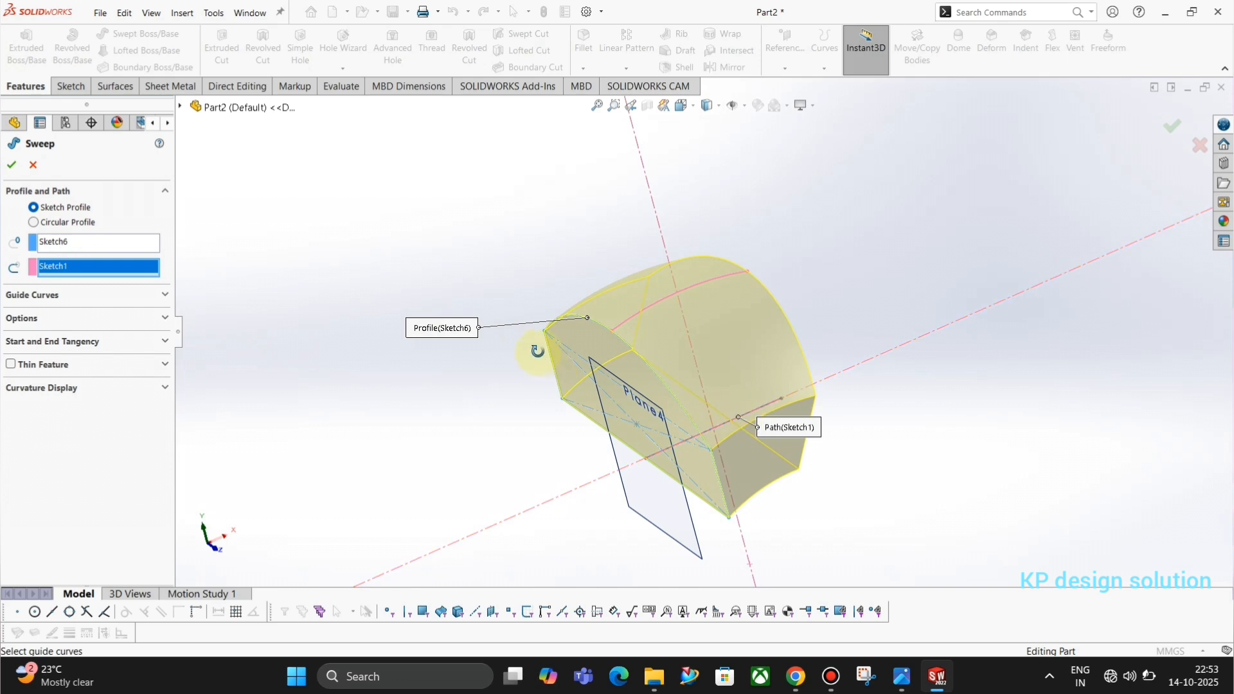
{"action": "middle_click_drag", "start_coordinate": [542, 350], "coordinate": [453, 335]}
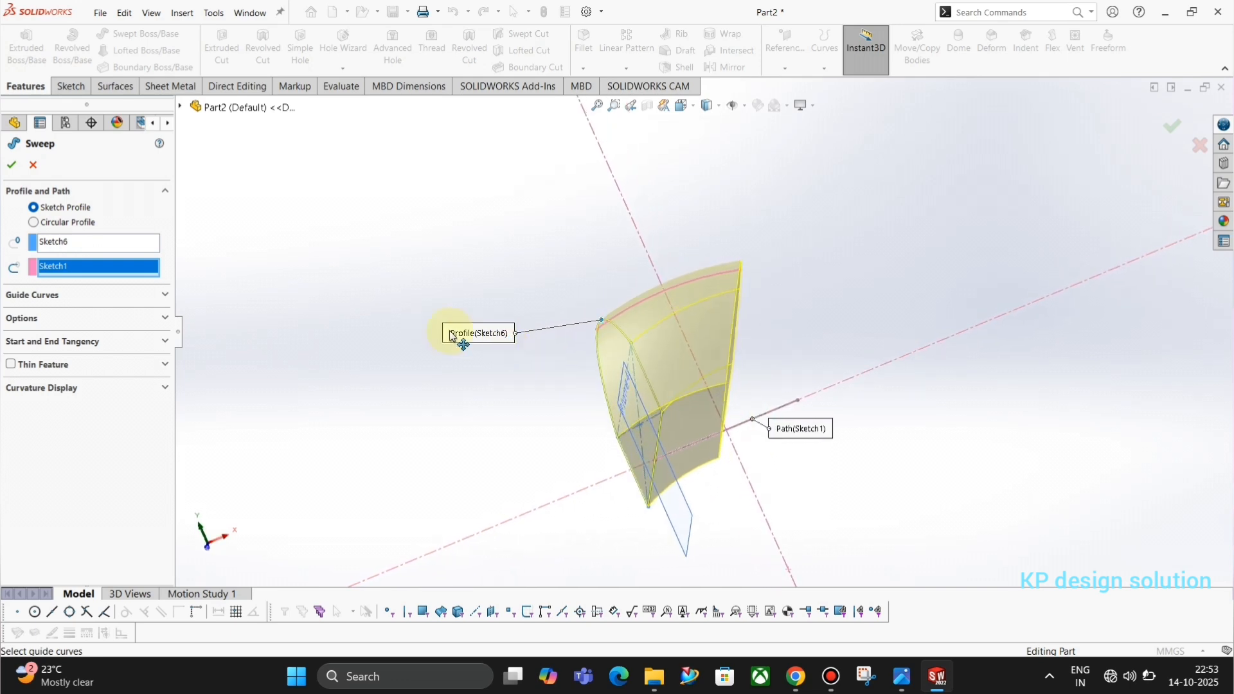
{"action": "right_click", "coordinate": [66, 270]}
{"action": "left_click", "coordinate": [111, 292]}
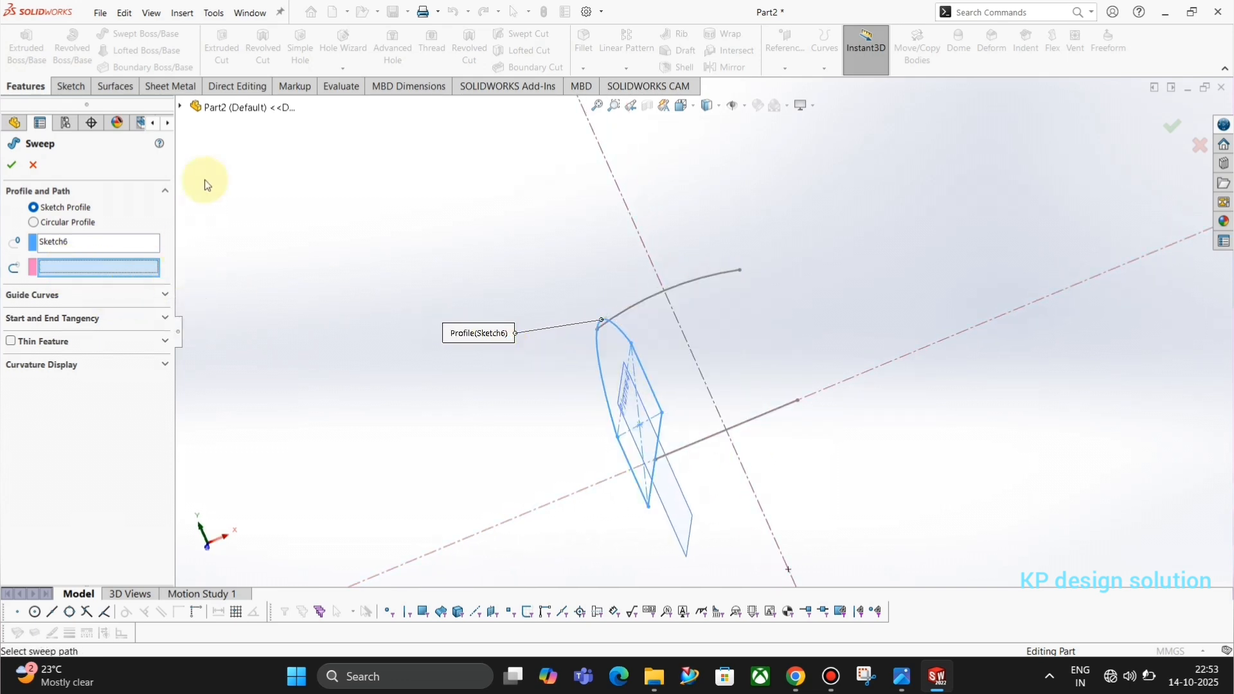
- Complete the sweep using the straight base line sketch as path and the R100 side arc sketch as guide curve
{"action": "left_click", "coordinate": [181, 106]}
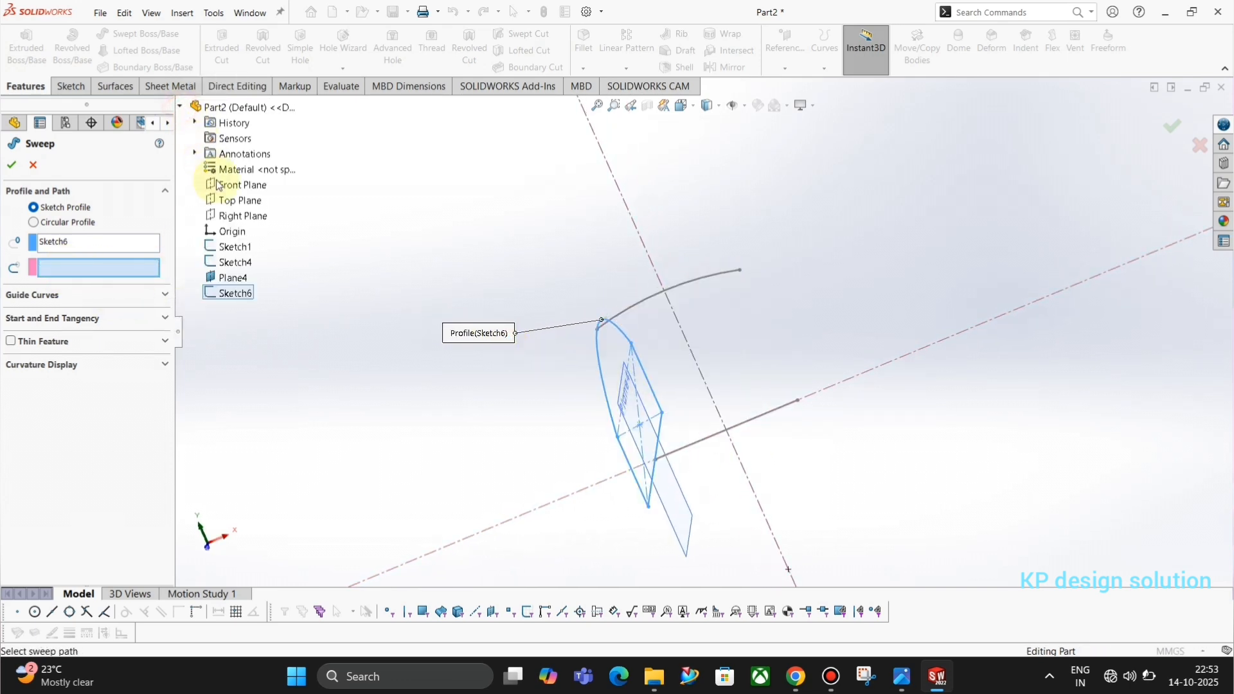
{"action": "left_click", "coordinate": [236, 263]}
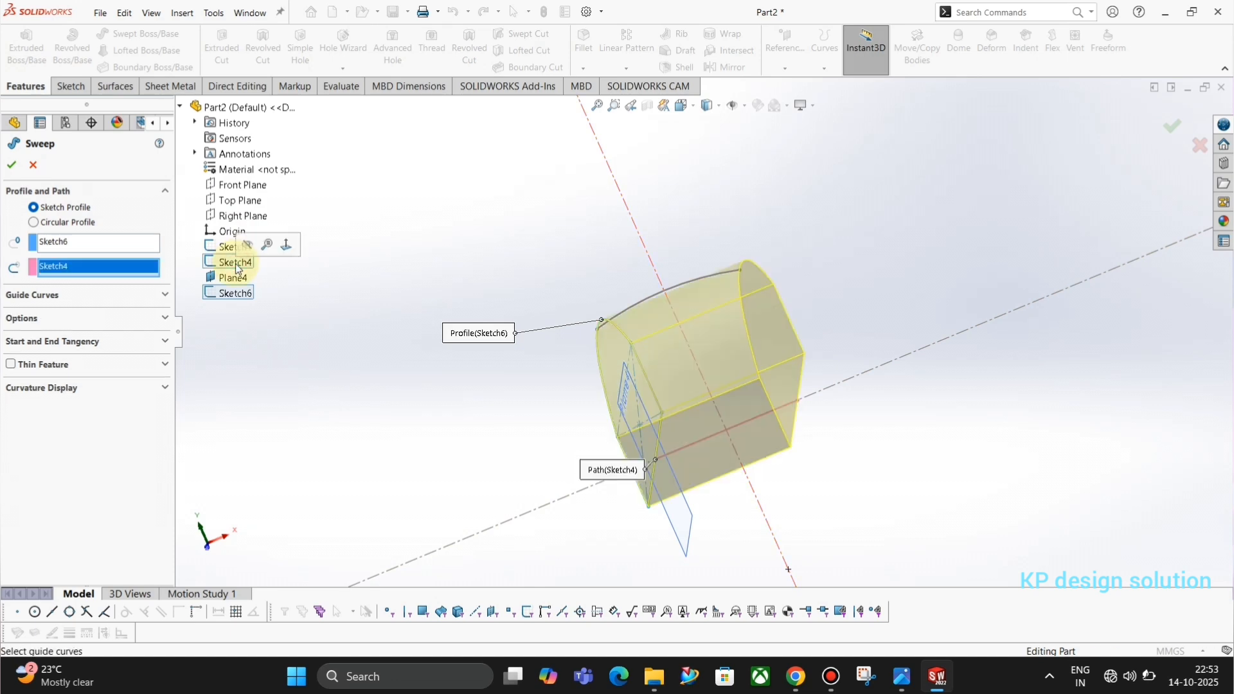
{"action": "left_click", "coordinate": [60, 307]}
{"action": "middle_click_drag", "start_coordinate": [334, 376], "coordinate": [537, 325]}
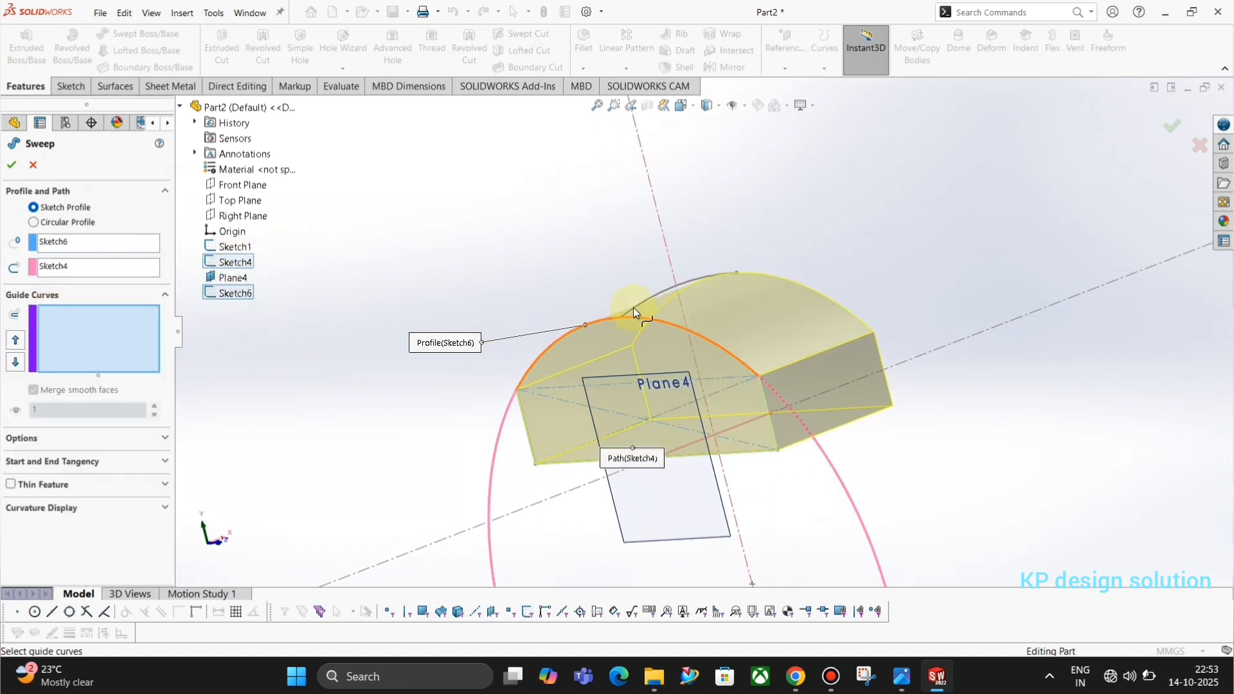
{"action": "left_click", "coordinate": [648, 299]}
{"action": "middle_click_drag", "start_coordinate": [715, 281], "coordinate": [697, 295]}
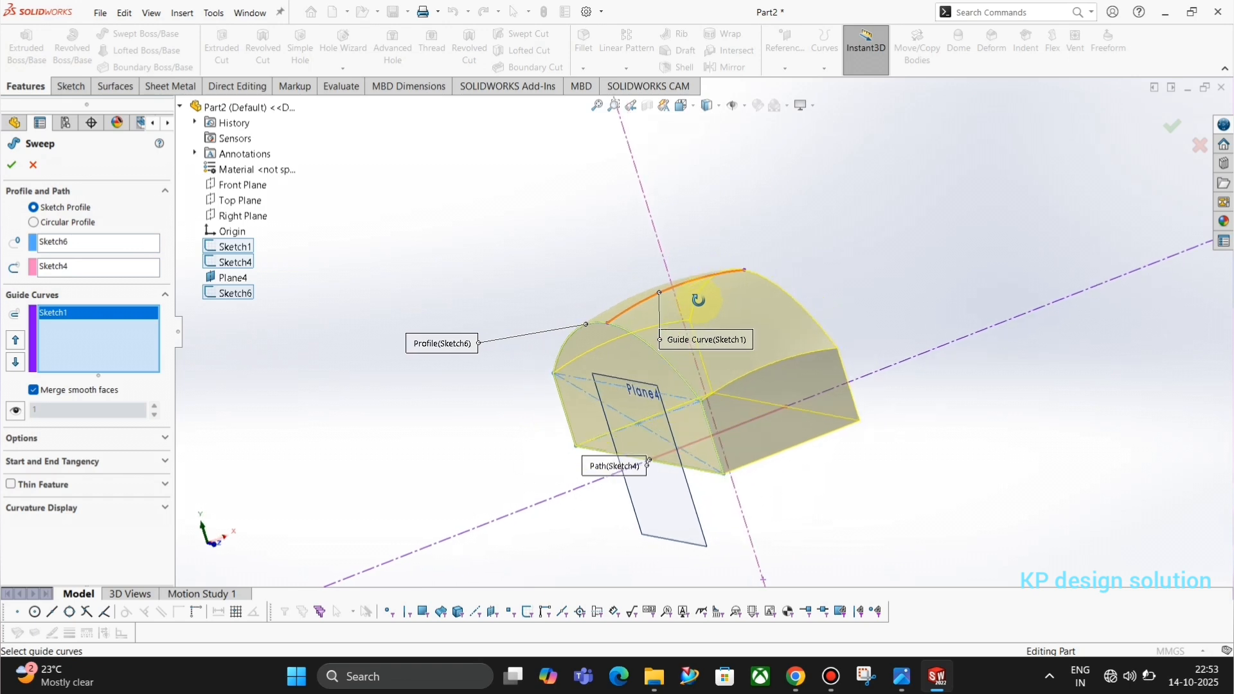
{"action": "left_click", "coordinate": [11, 164]}
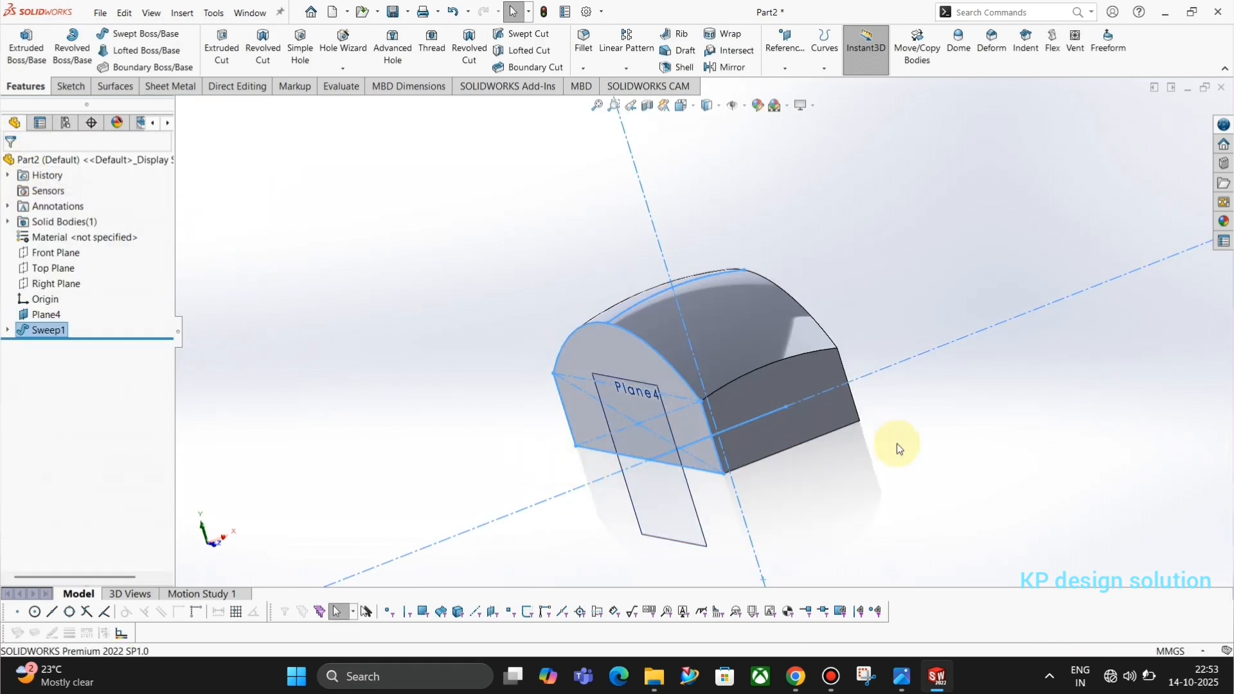
- Hide the reference plane at the end face of the swept body
{"action": "left_click", "coordinate": [706, 516]}
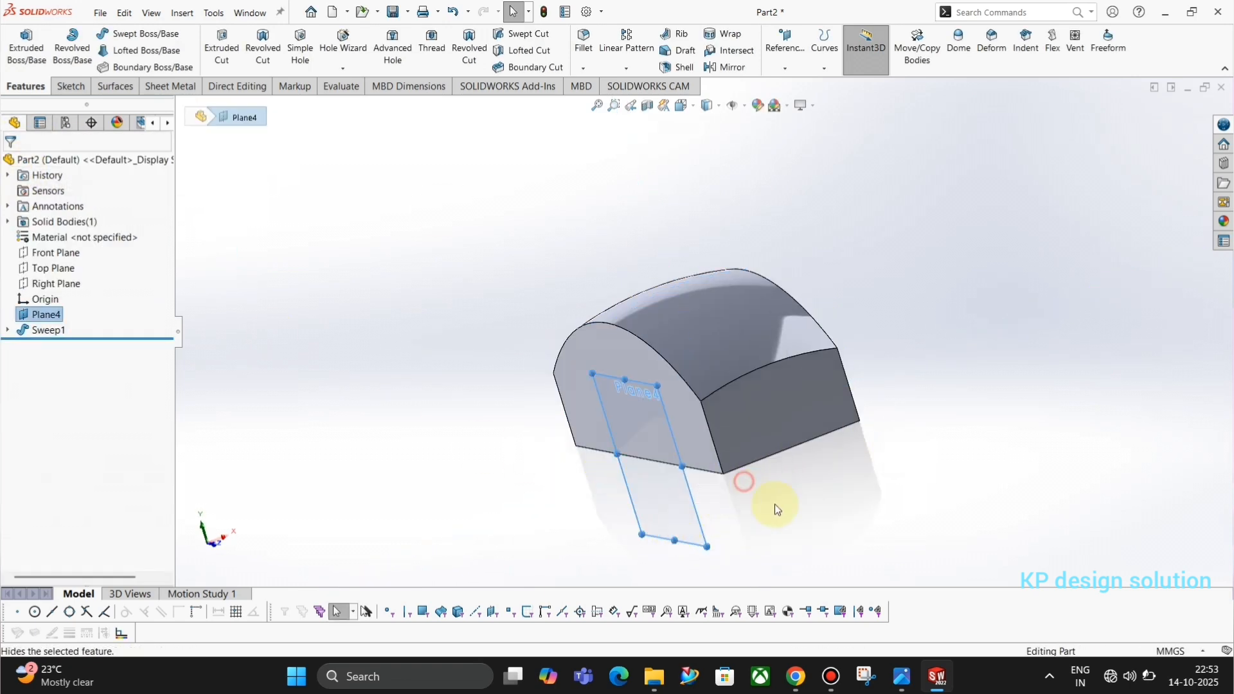
{"action": "left_click", "coordinate": [829, 542]}
{"action": "middle_click_drag", "start_coordinate": [518, 433], "coordinate": [649, 444]}
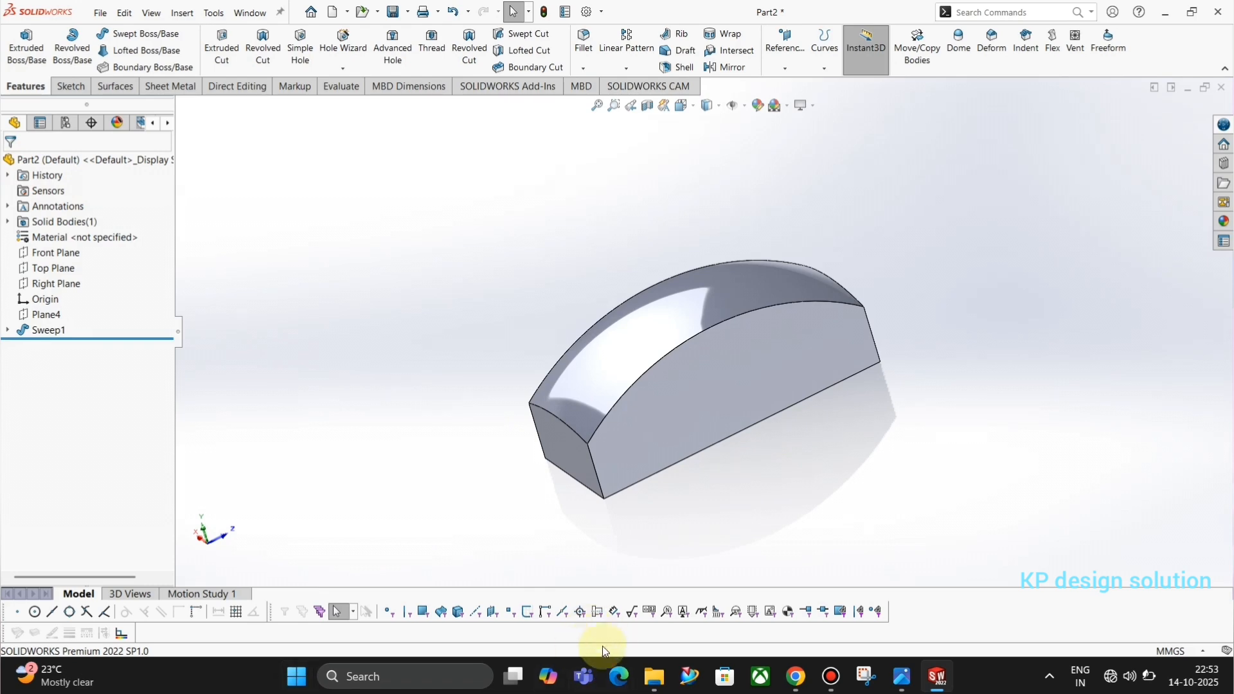
{"action": "middle_click_drag", "start_coordinate": [1038, 187], "coordinate": [545, 341]}
- Switch to the reference drawing image and examine the elliptical end cutouts and Detail C dimensions, then return to SOLIDWORKS
{"action": "key", "text": "alt+Tab"}
{"action": "key", "text": "alt+Tab"}
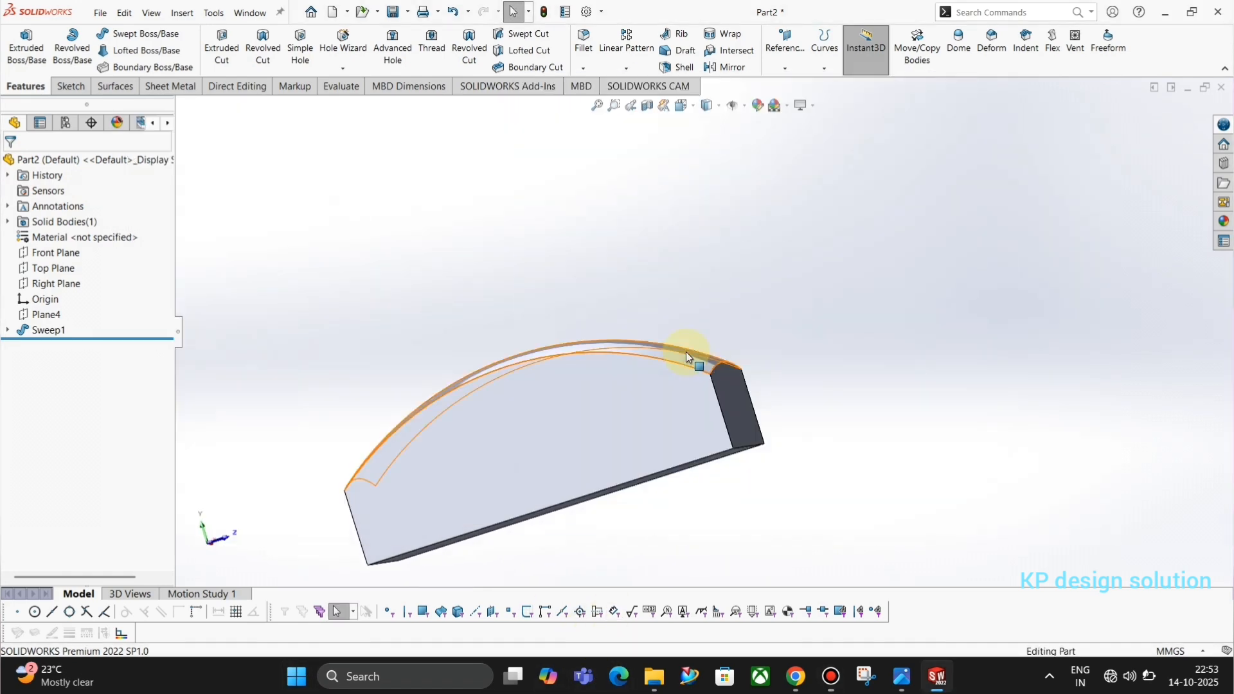
{"action": "key", "text": "alt+Tab"}
{"action": "key", "text": "Tab"}
{"action": "key", "text": "alt+Tab"}
{"action": "key", "text": "alt+Tab"}
{"action": "key", "text": "Tab"}
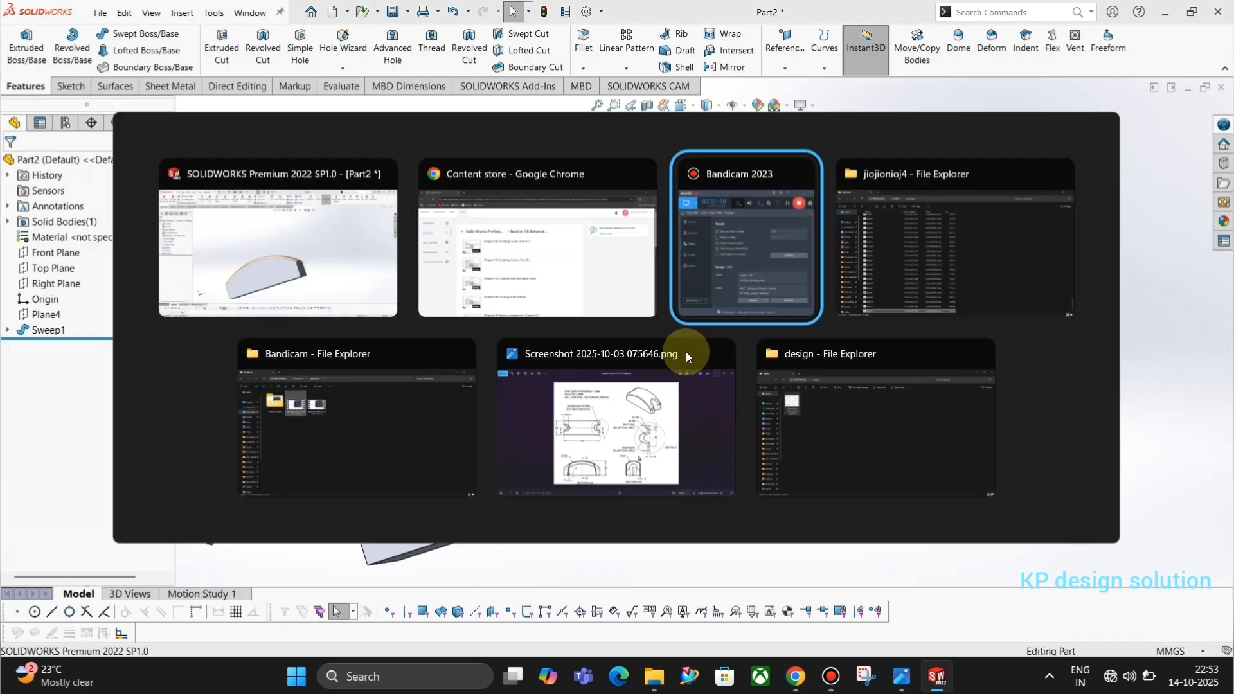
{"action": "key", "text": "alt+Tab"}
{"action": "key", "text": "Tab"}
{"action": "key", "text": "Tab"}
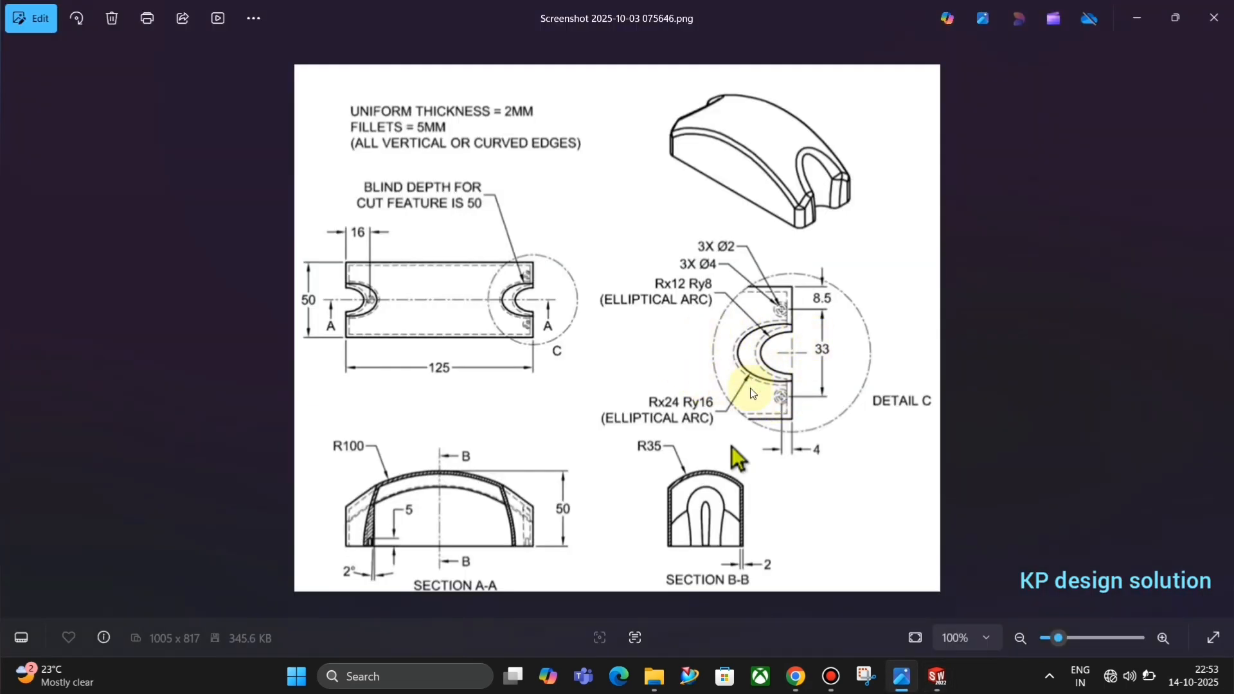
{"action": "key", "text": "alt+Tab"}
- Start a sketch on the body's flat bottom face and draw an infinite vertical construction line through the origin
{"action": "middle_click_drag", "start_coordinate": [726, 380], "coordinate": [667, 372]}
{"action": "left_click", "coordinate": [668, 370]}
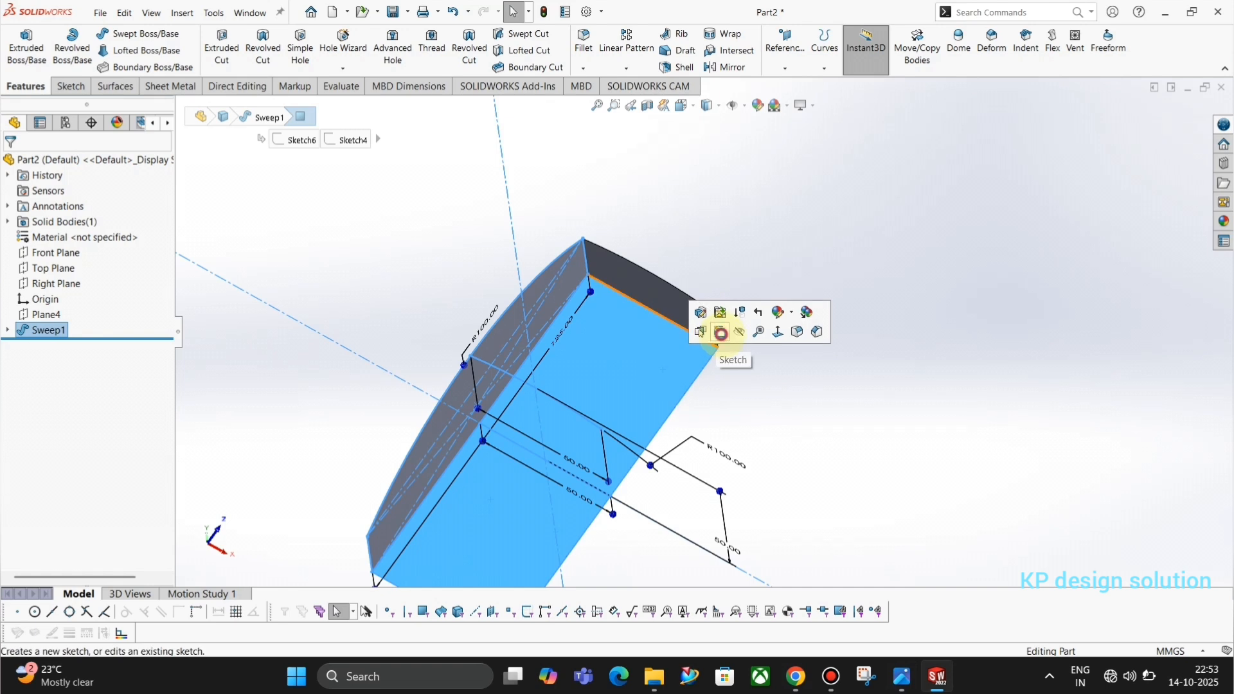
{"action": "left_click", "coordinate": [729, 333]}
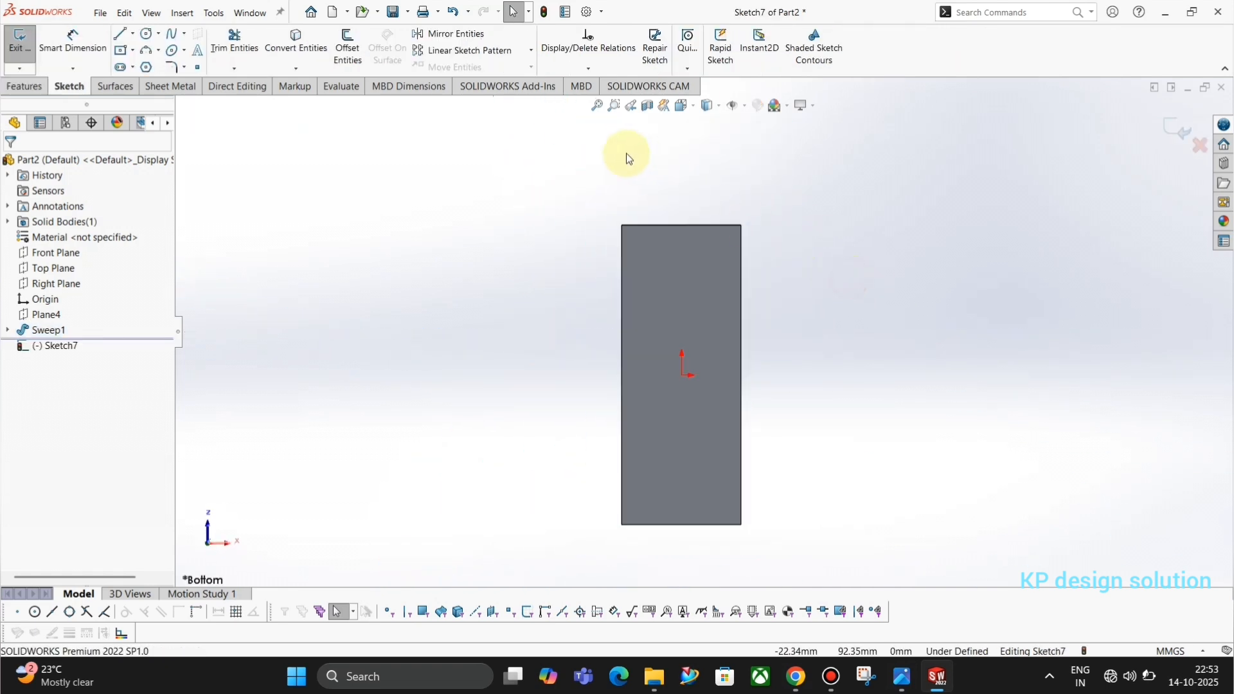
{"action": "left_click", "coordinate": [123, 33]}
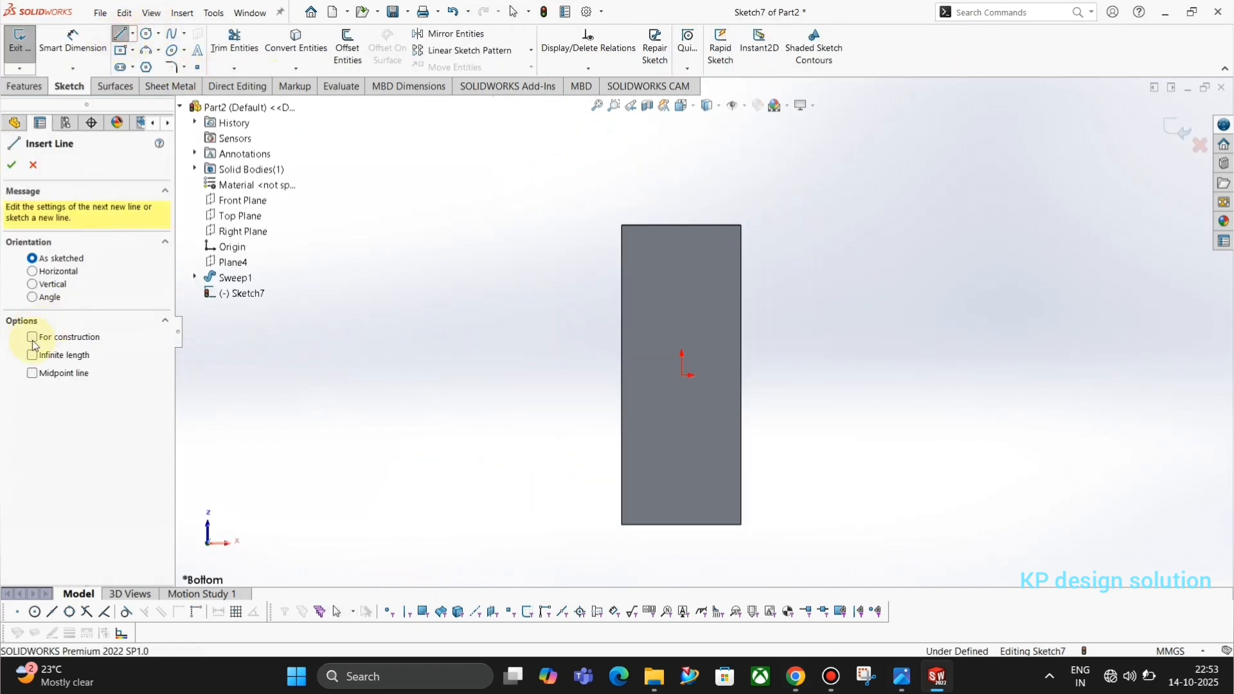
{"action": "left_click", "coordinate": [71, 355]}
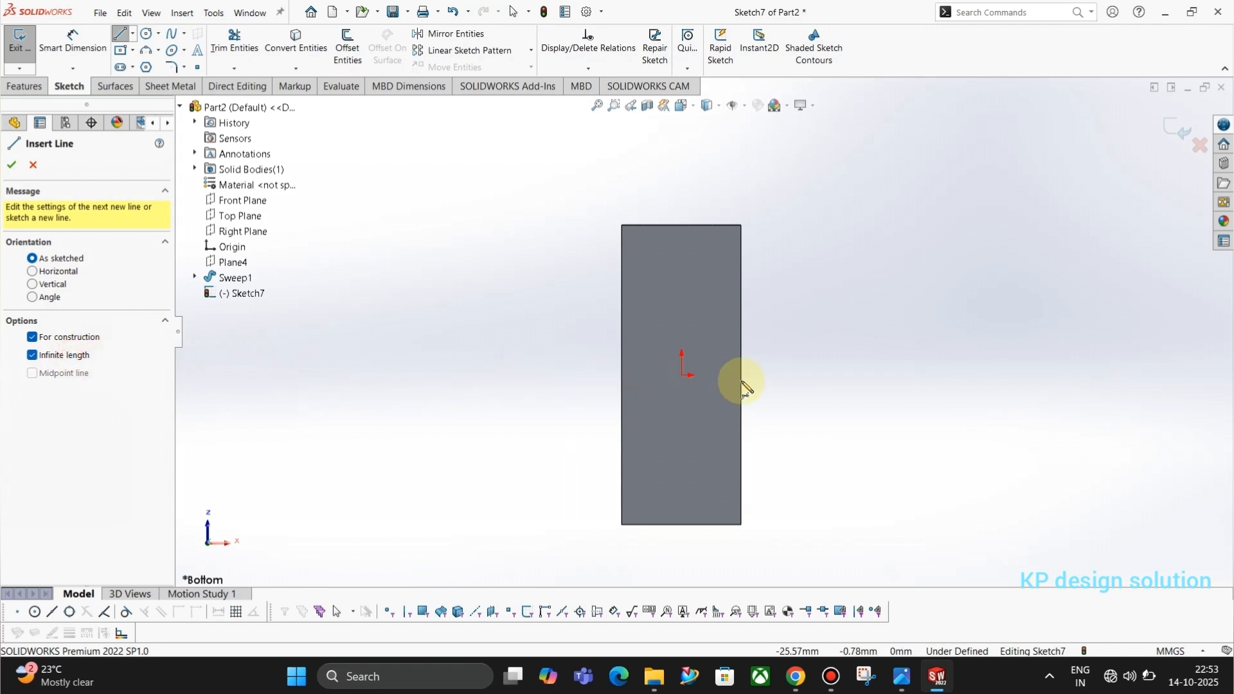
{"action": "left_click", "coordinate": [681, 376]}
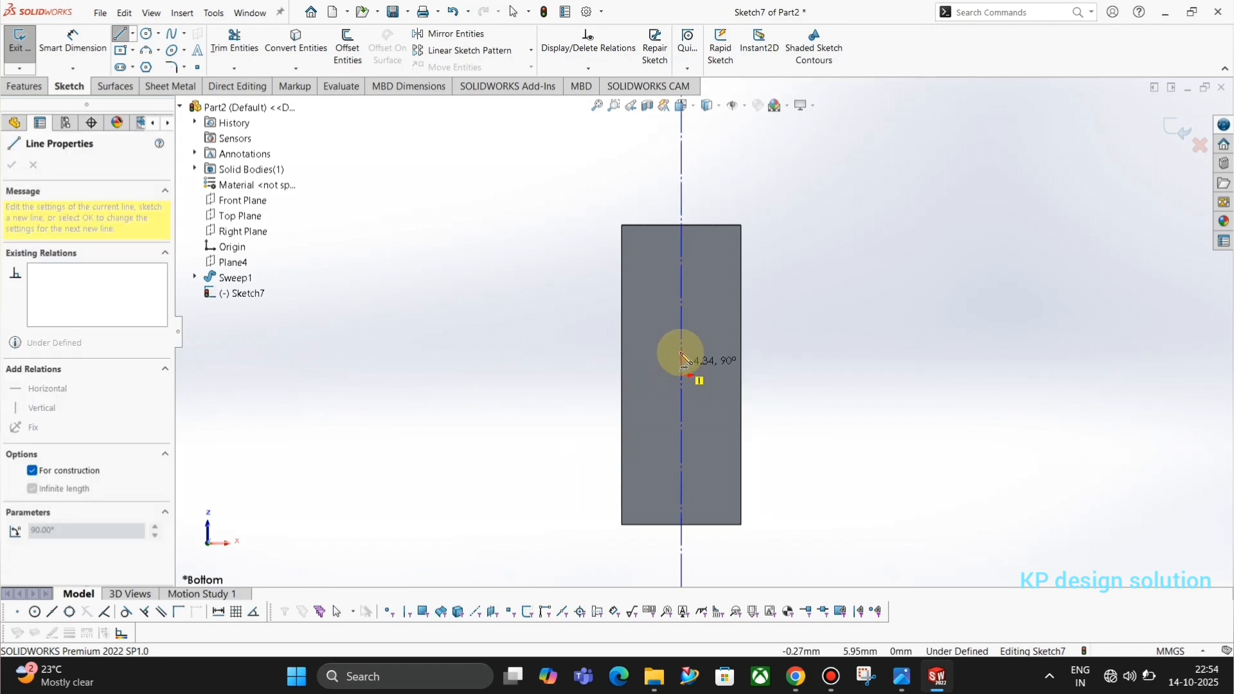
{"action": "left_click", "coordinate": [681, 341]}
{"action": "key", "text": "Escape"}
- Draw an ellipse centred where the centreline meets the face's short end edge, with radii about 10.4 mm lengthwise and 8.6 mm across
{"action": "scroll", "coordinate": [693, 227], "scroll_direction": "up", "scroll_amount": 2}
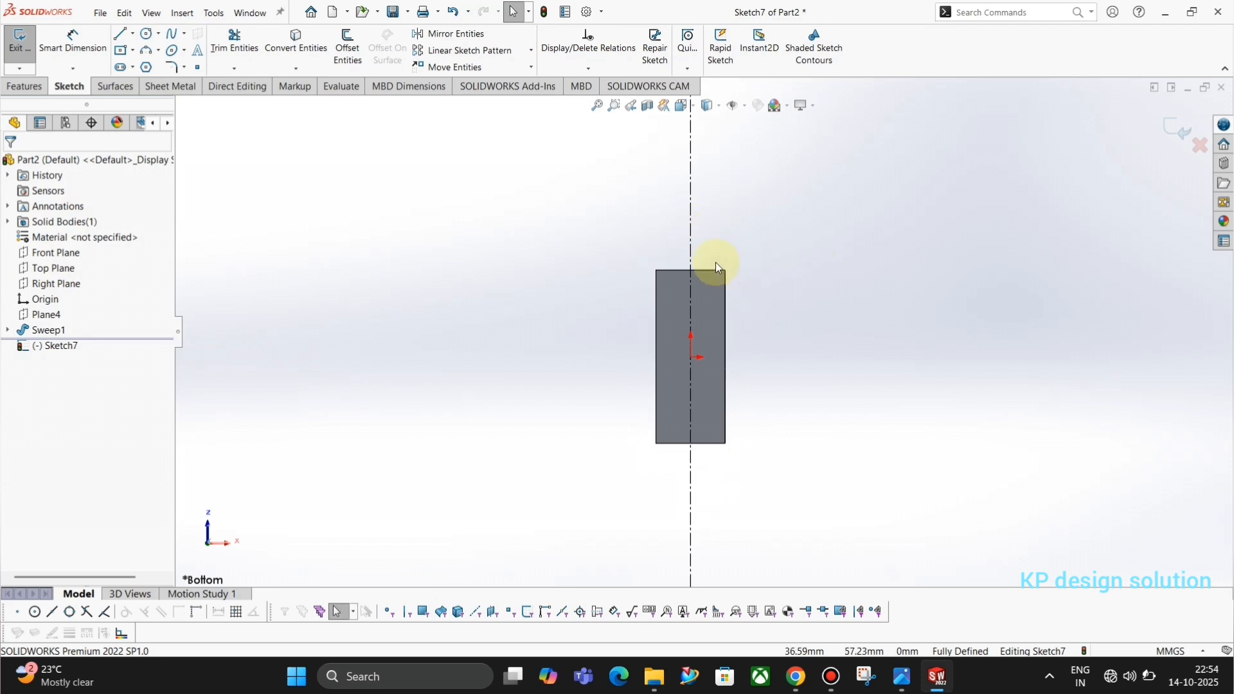
{"action": "scroll", "coordinate": [715, 262], "scroll_direction": "down", "scroll_amount": 3}
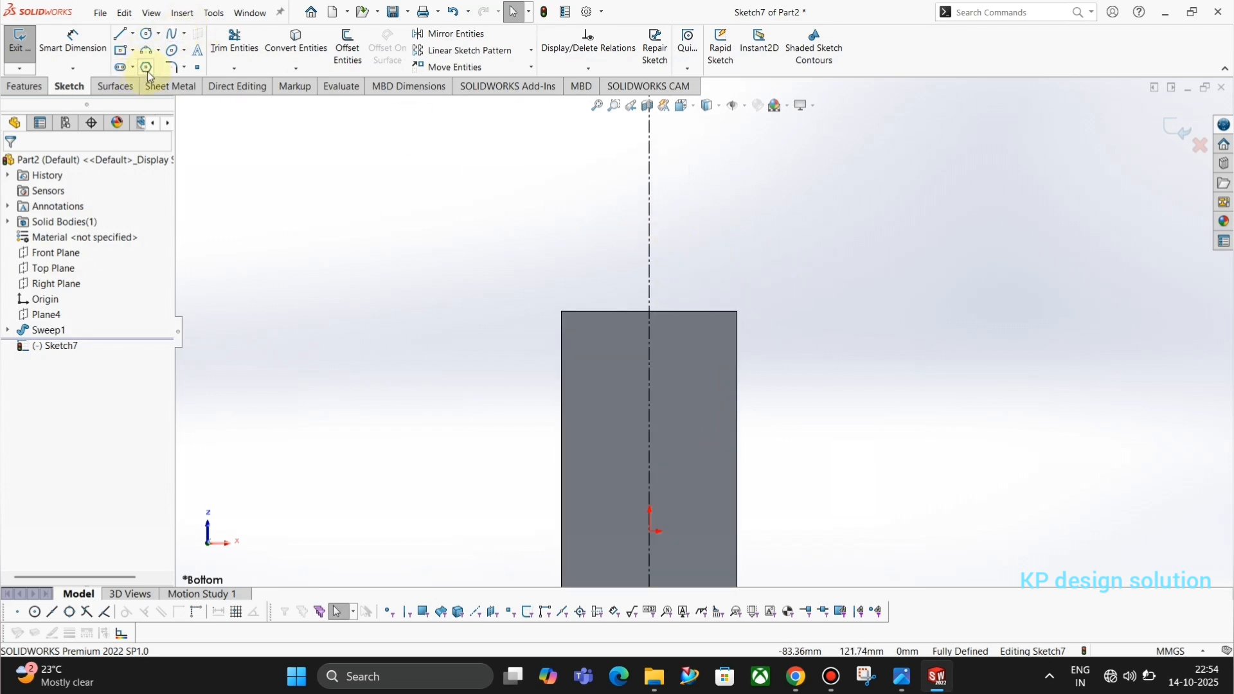
{"action": "left_click", "coordinate": [184, 52]}
{"action": "left_click", "coordinate": [196, 66]}
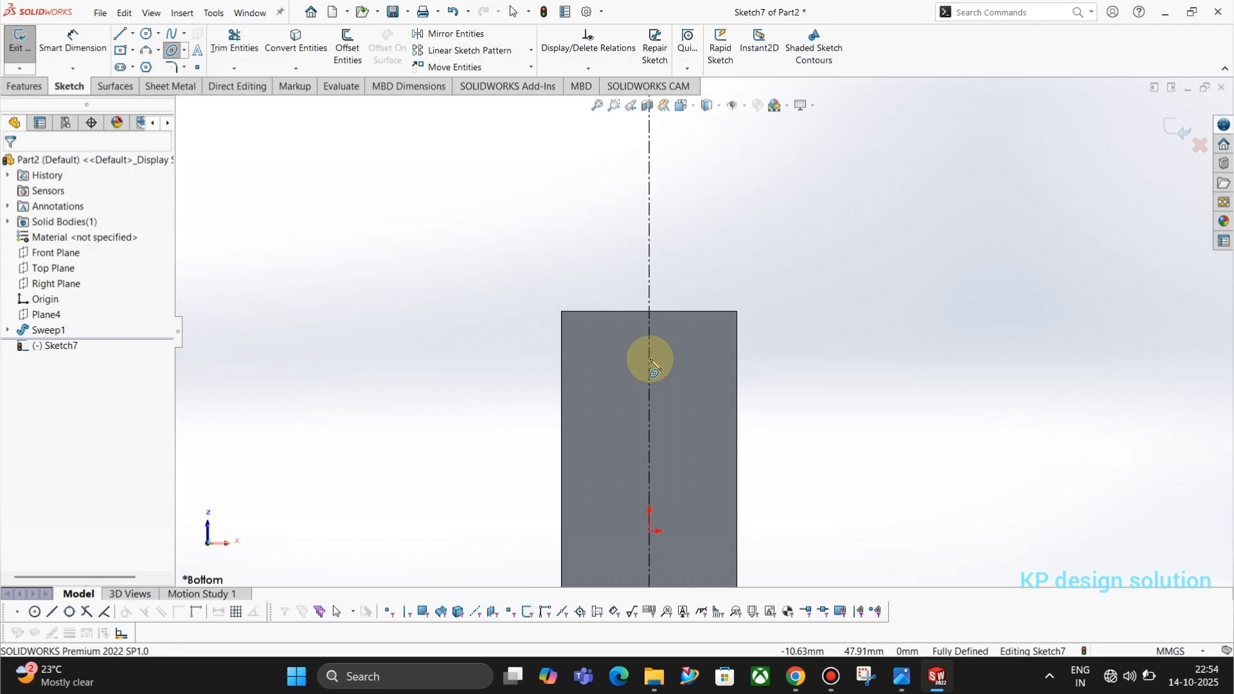
{"action": "left_click", "coordinate": [648, 312]}
{"action": "left_click", "coordinate": [649, 275]}
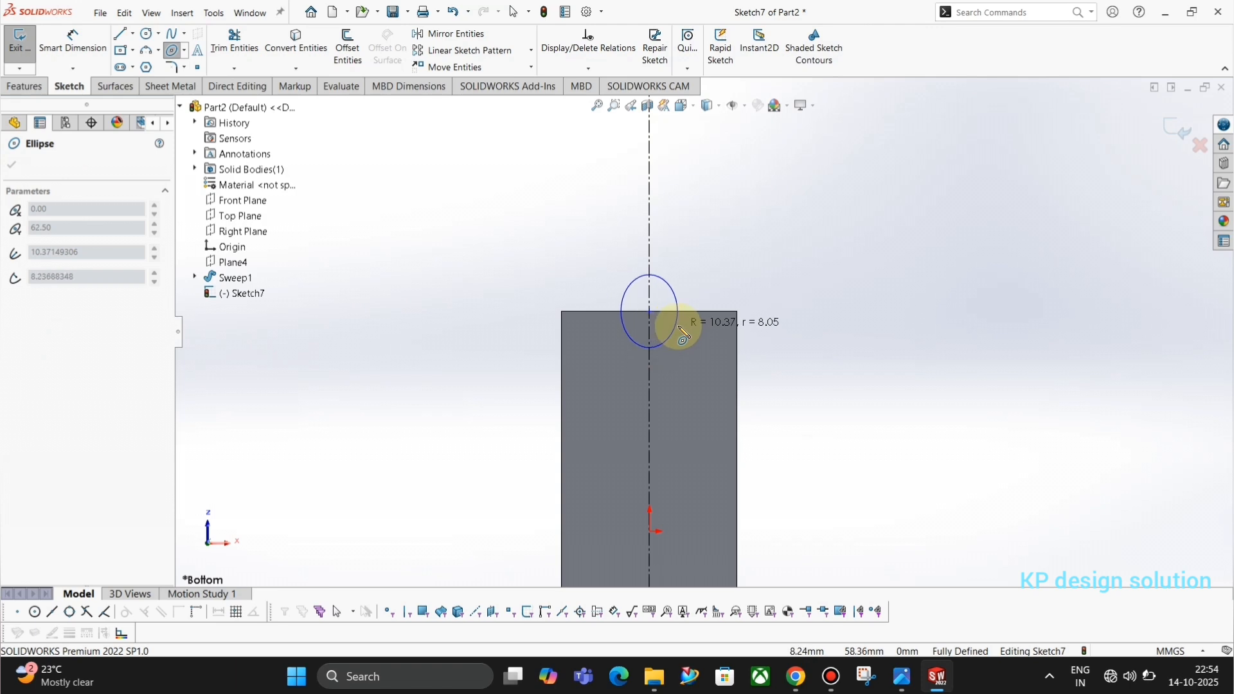
{"action": "left_click", "coordinate": [679, 321]}
{"action": "key", "text": "Escape"}
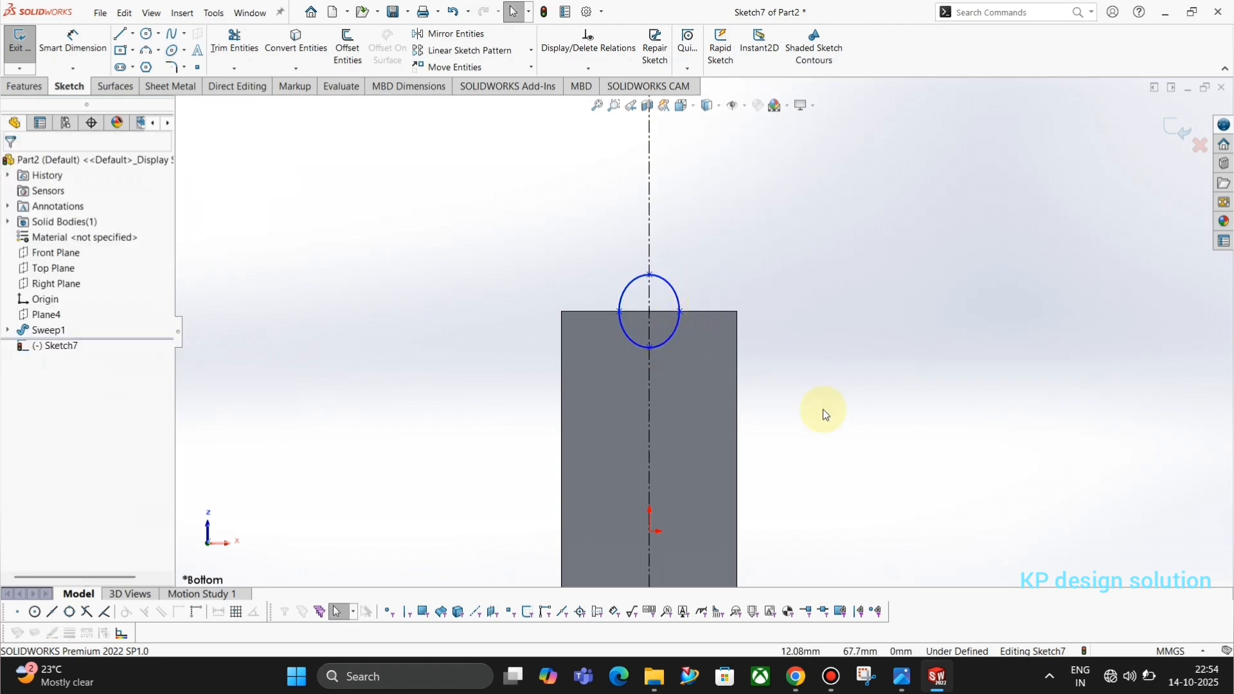
- Check the inner elliptical arc's radii in the reference drawing and dimension the ellipse's lengthwise radius as 12 mm
{"action": "key", "text": "alt+Tab"}
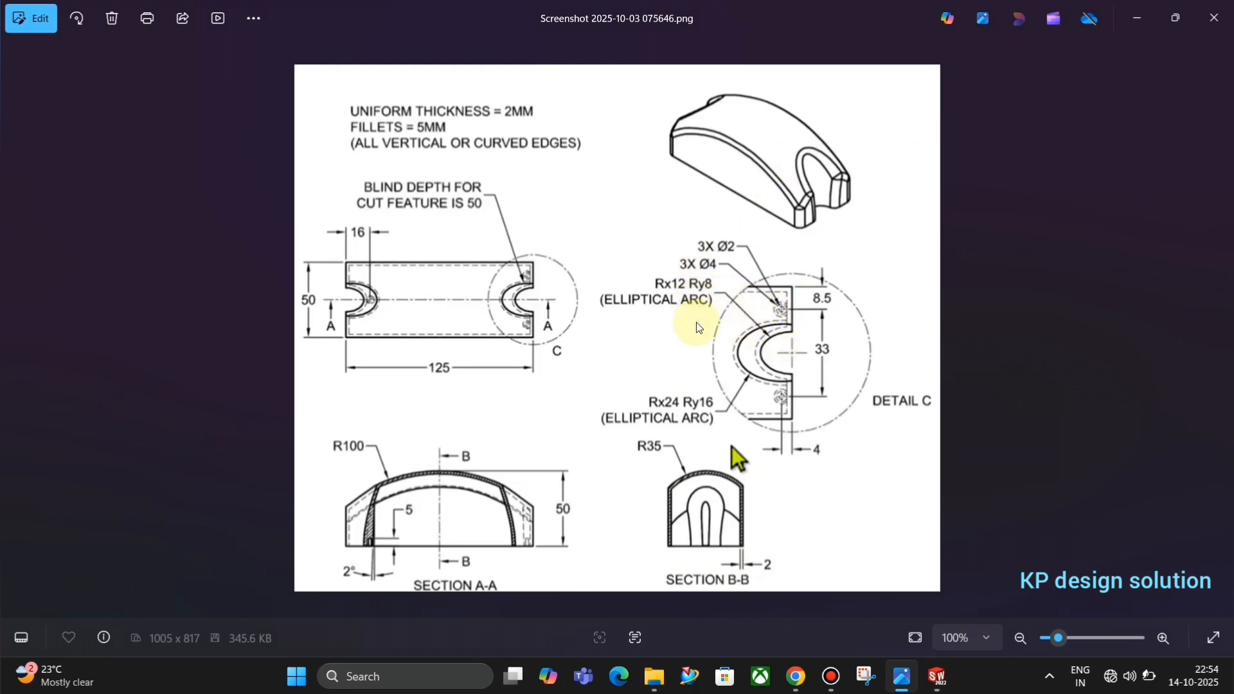
{"action": "key", "text": "alt+Tab"}
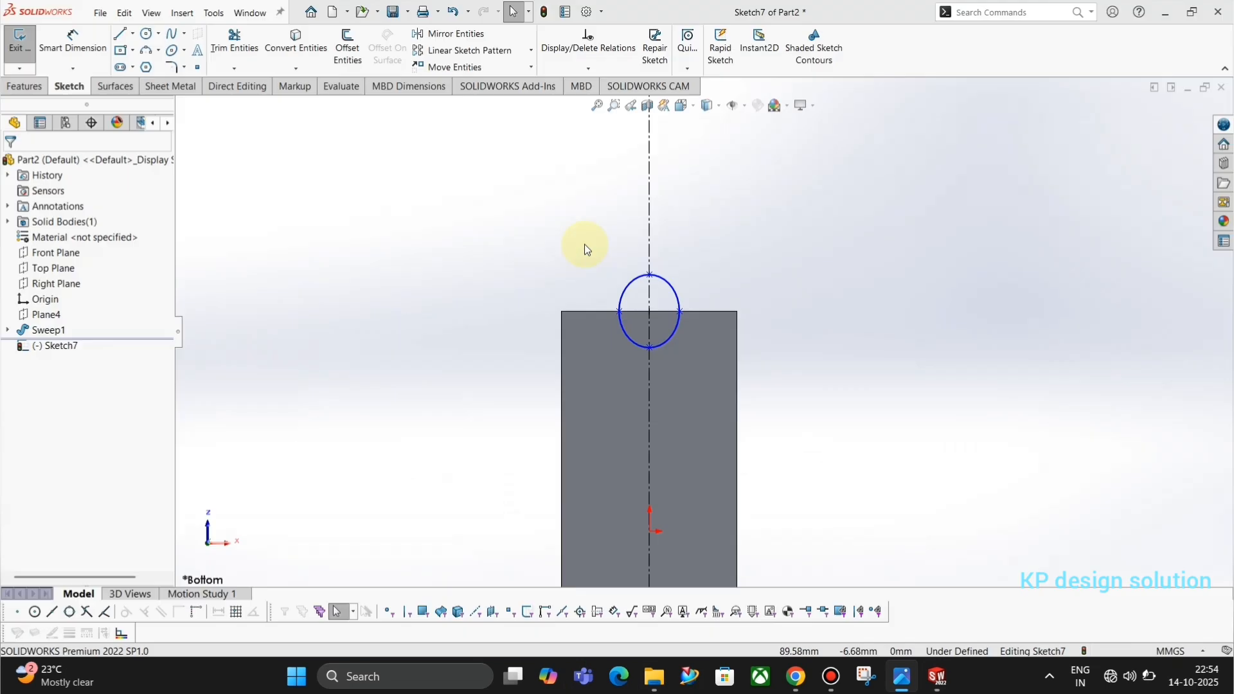
{"action": "key", "text": "alt+Tab"}
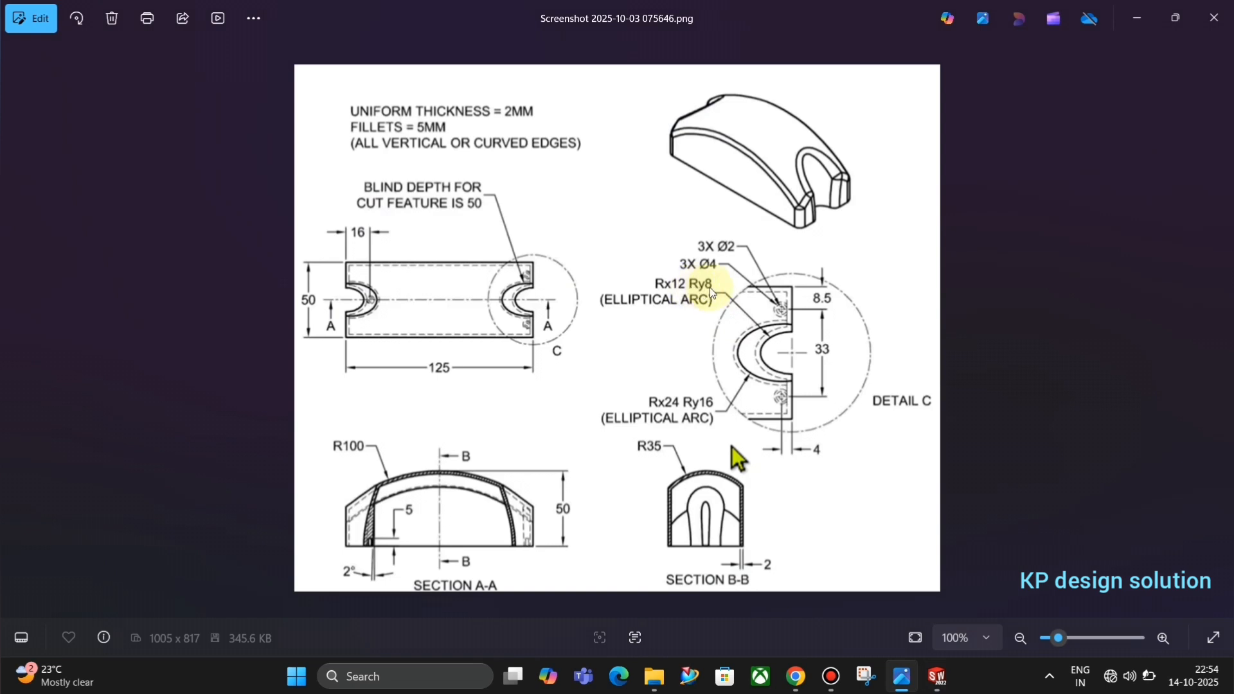
{"action": "key", "text": "alt+Tab"}
{"action": "left_click", "coordinate": [72, 39]}
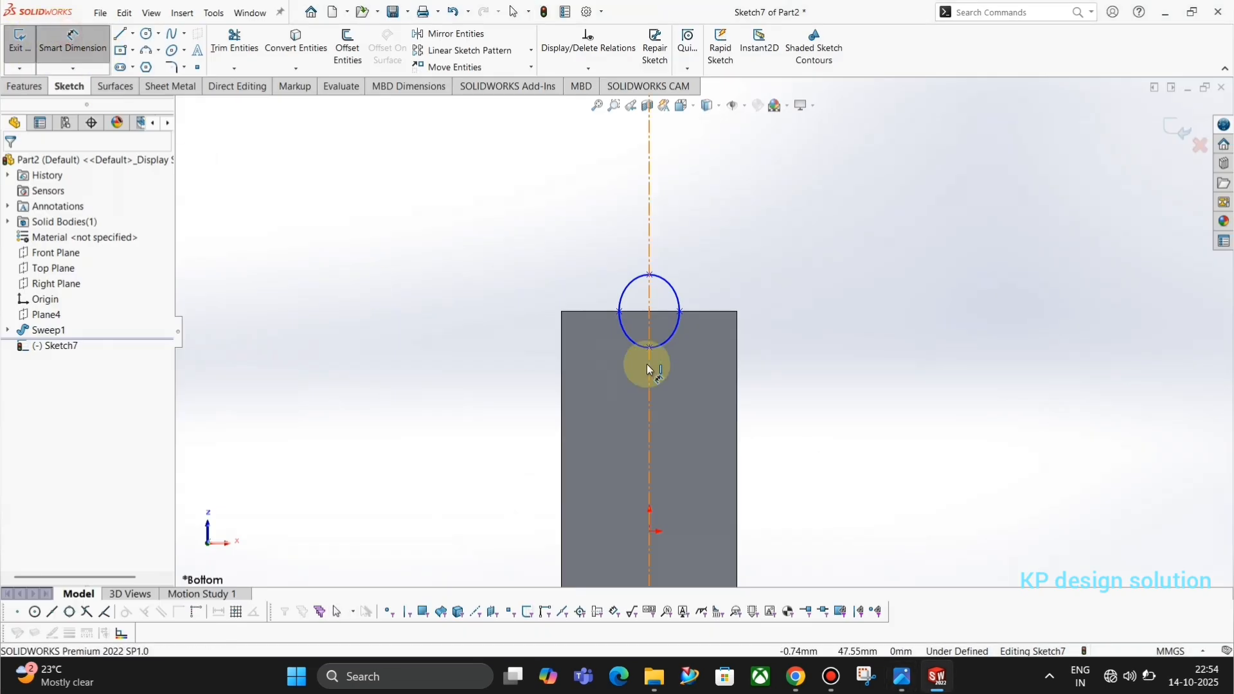
{"action": "left_click", "coordinate": [651, 312]}
{"action": "left_click", "coordinate": [651, 271]}
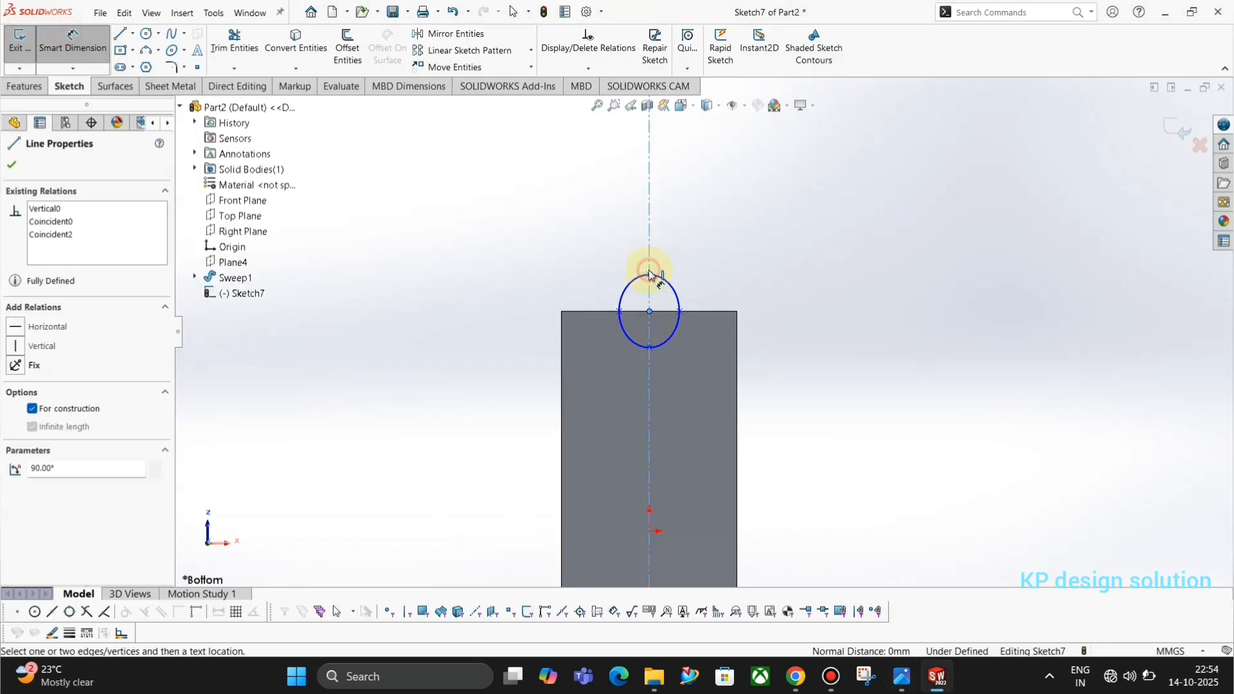
{"action": "left_click", "coordinate": [650, 274]}
{"action": "left_click", "coordinate": [596, 293]}
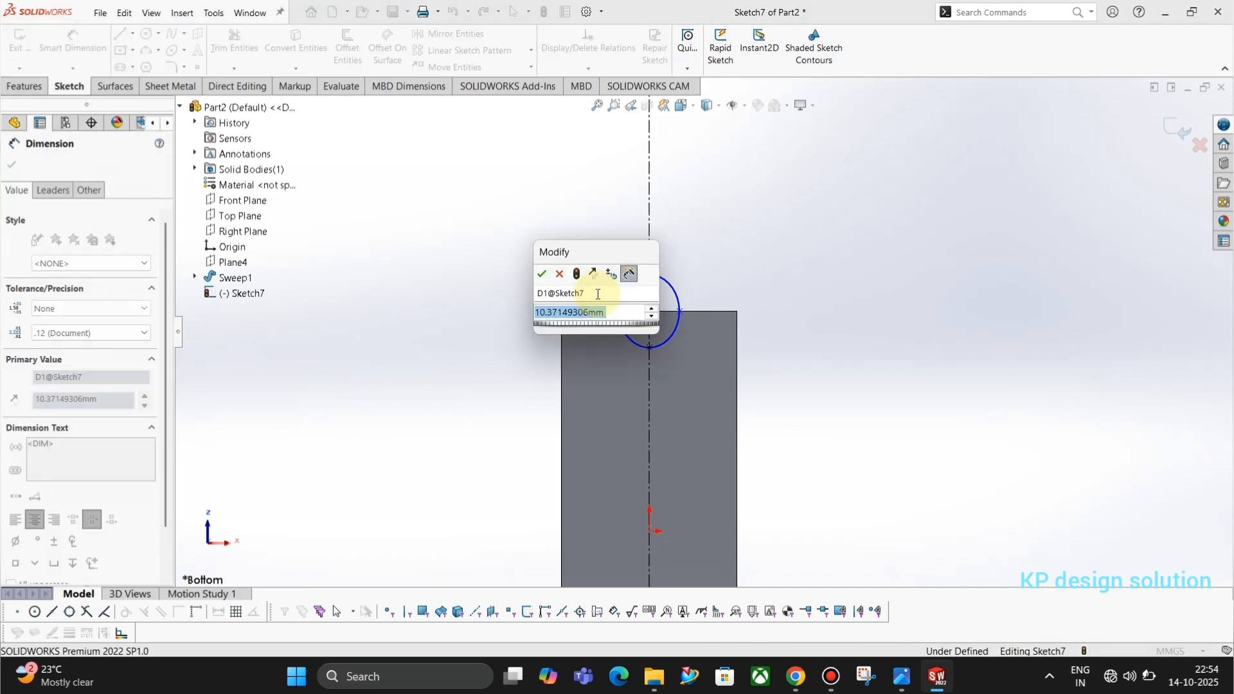
{"action": "type", "text": "12"}
{"action": "key", "text": "Return"}
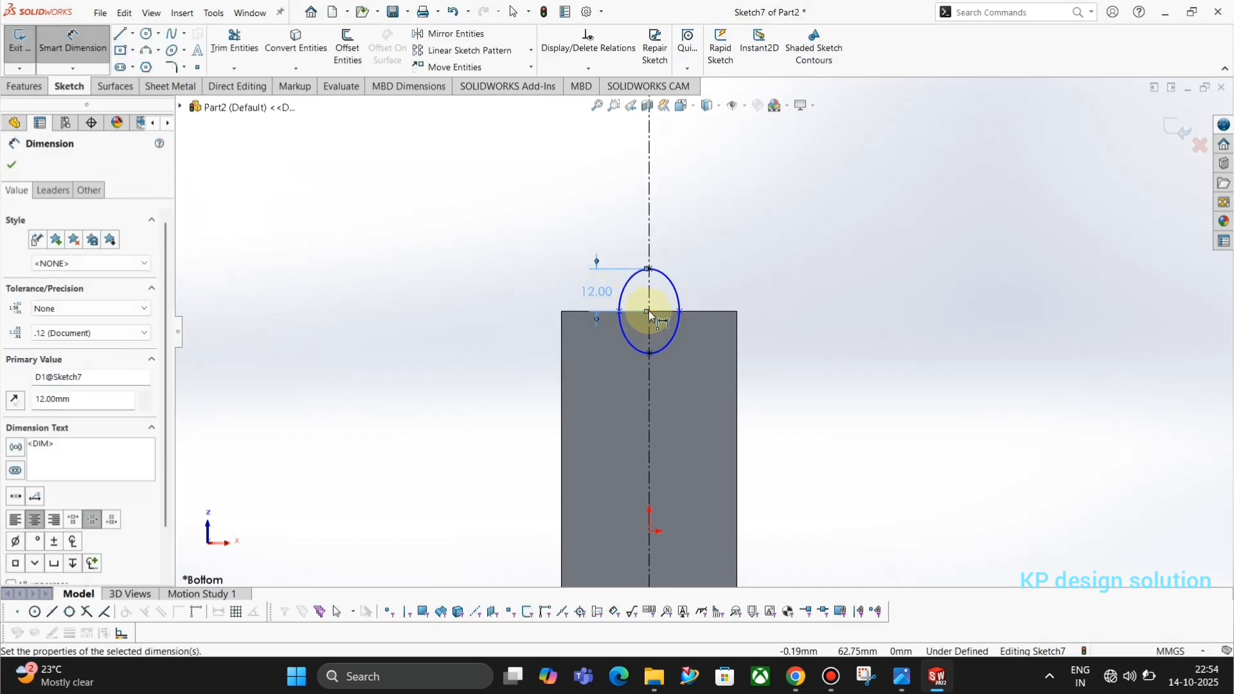
- Dimension the ellipse's crosswise radius as 8 mm and exit the sketch
{"action": "left_click", "coordinate": [650, 313]}
{"action": "left_click", "coordinate": [680, 311]}
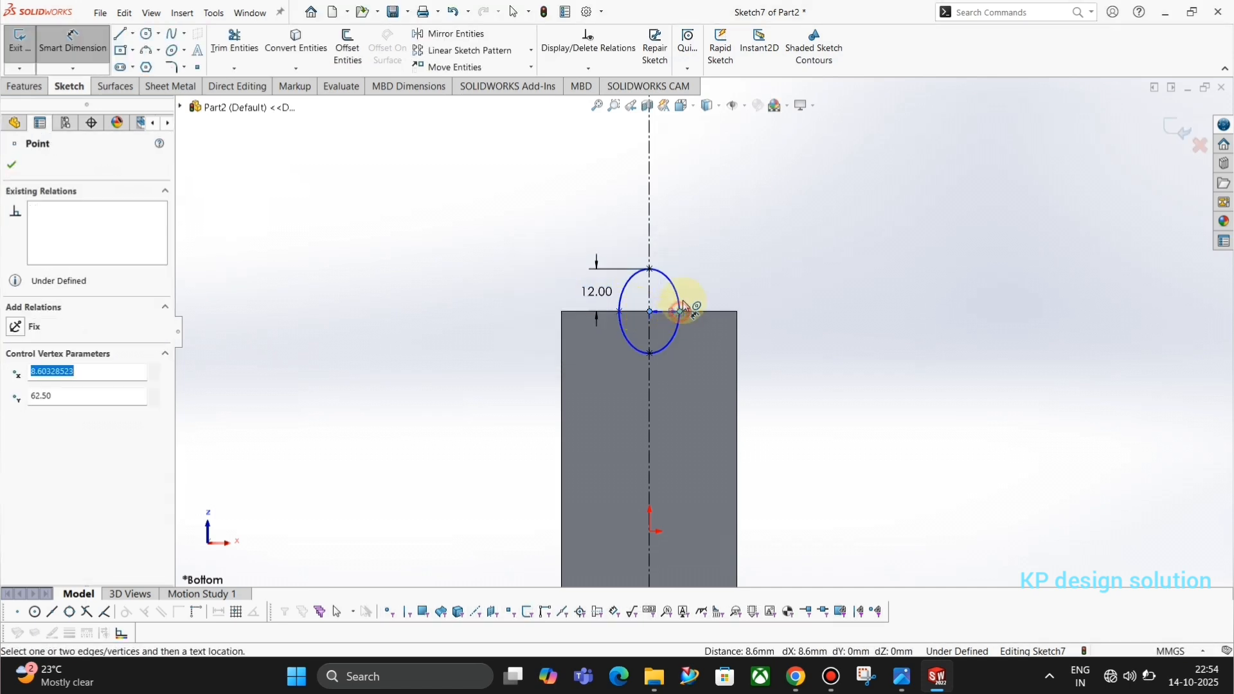
{"action": "left_click", "coordinate": [673, 249]}
{"action": "type", "text": "8.60328523mm"}
{"action": "key", "text": "Return"}
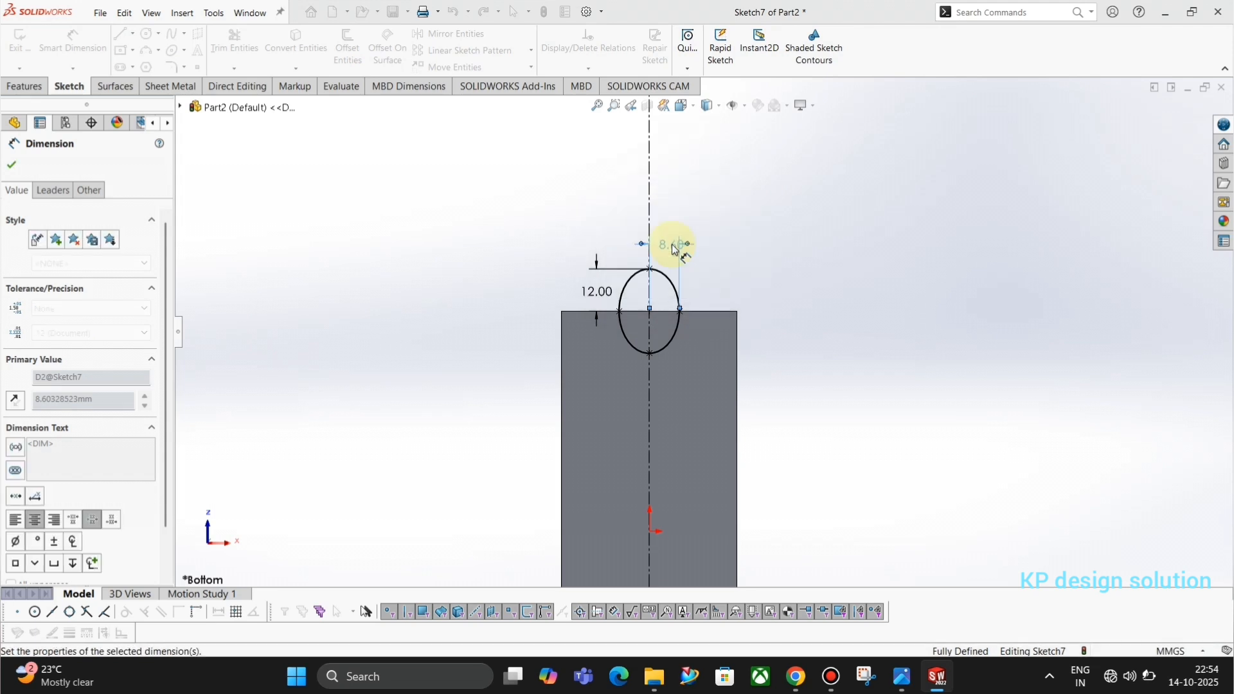
{"action": "left_click", "coordinate": [770, 343]}
{"action": "left_click", "coordinate": [1178, 129]}
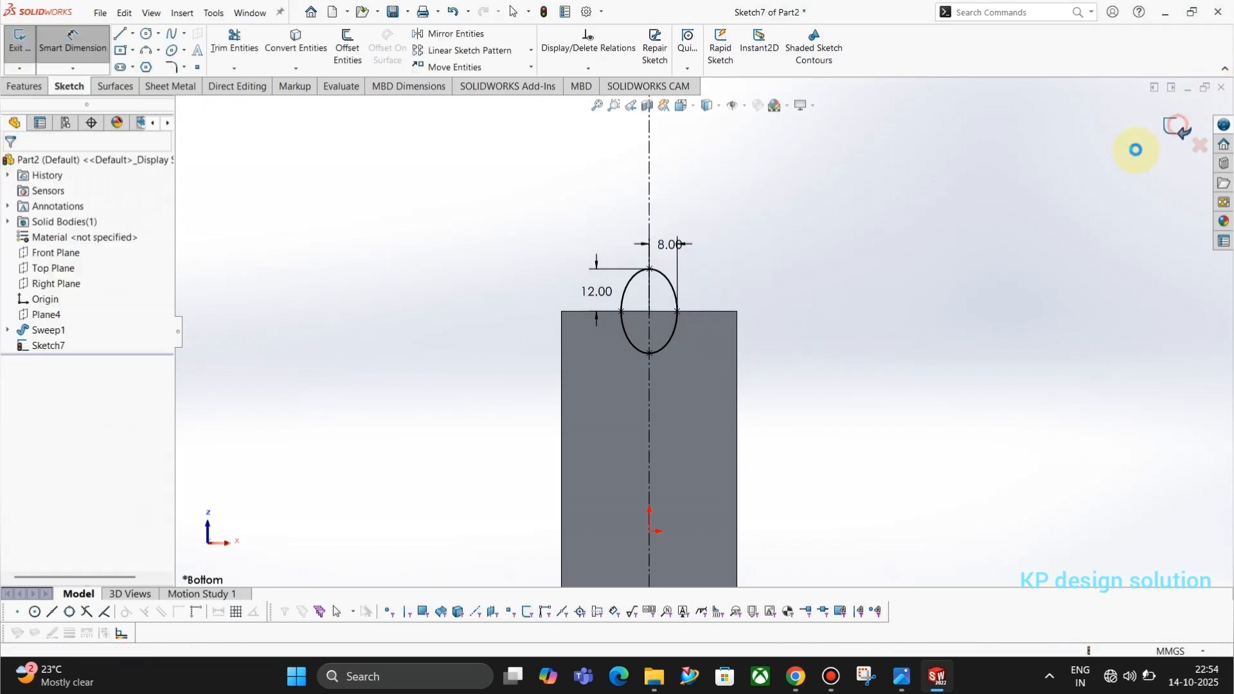
- Create a reference plane offset 50 mm from the body's flat bottom face, with the offset flipped towards the arched side
{"action": "mouse_move", "coordinate": [776, 338]}
{"action": "middle_mouse_down"}
{"action": "mouse_move", "coordinate": [710, 341]}
{"action": "mouse_move", "coordinate": [938, 408]}
{"action": "middle_mouse_up"}
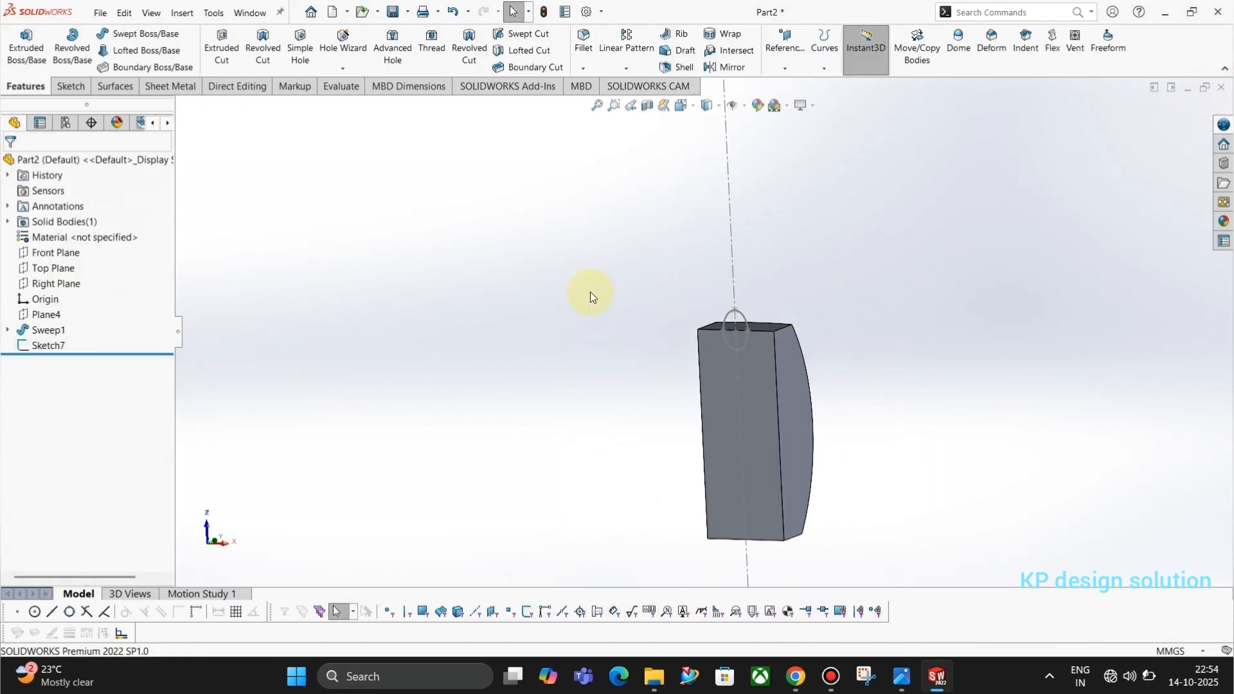
{"action": "left_click", "coordinate": [793, 76]}
{"action": "left_click", "coordinate": [796, 84]}
{"action": "left_click", "coordinate": [758, 388]}
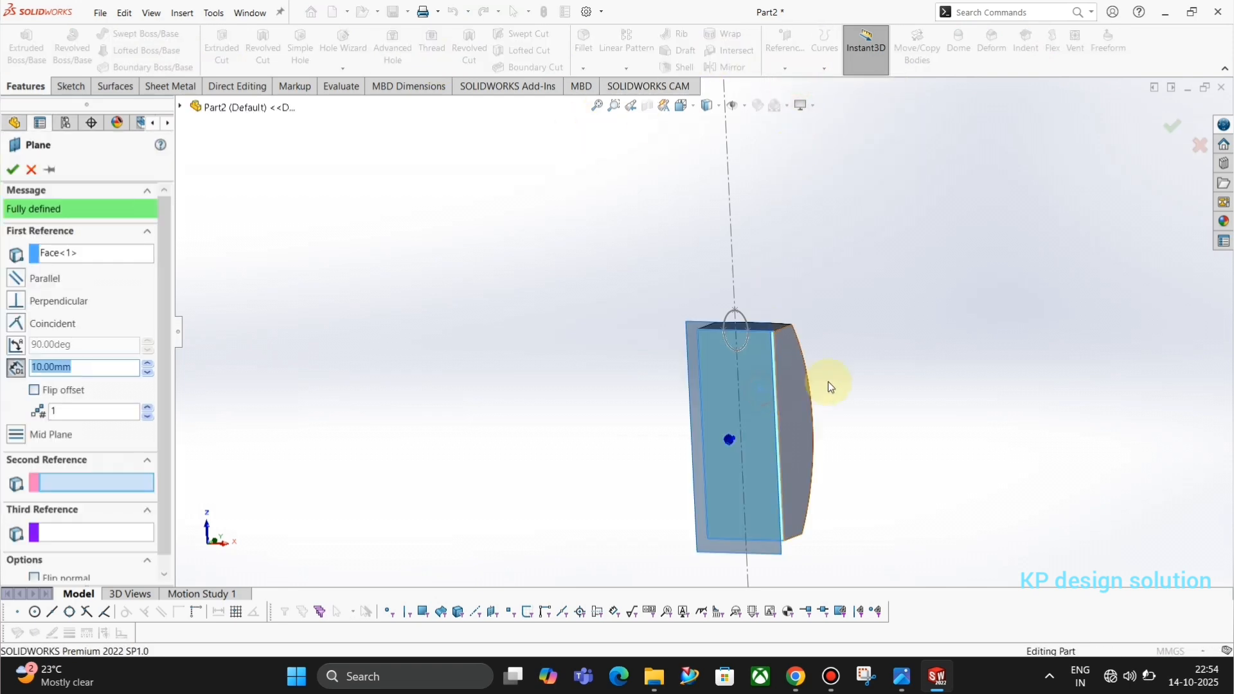
{"action": "middle_click_drag", "start_coordinate": [827, 380], "coordinate": [768, 381]}
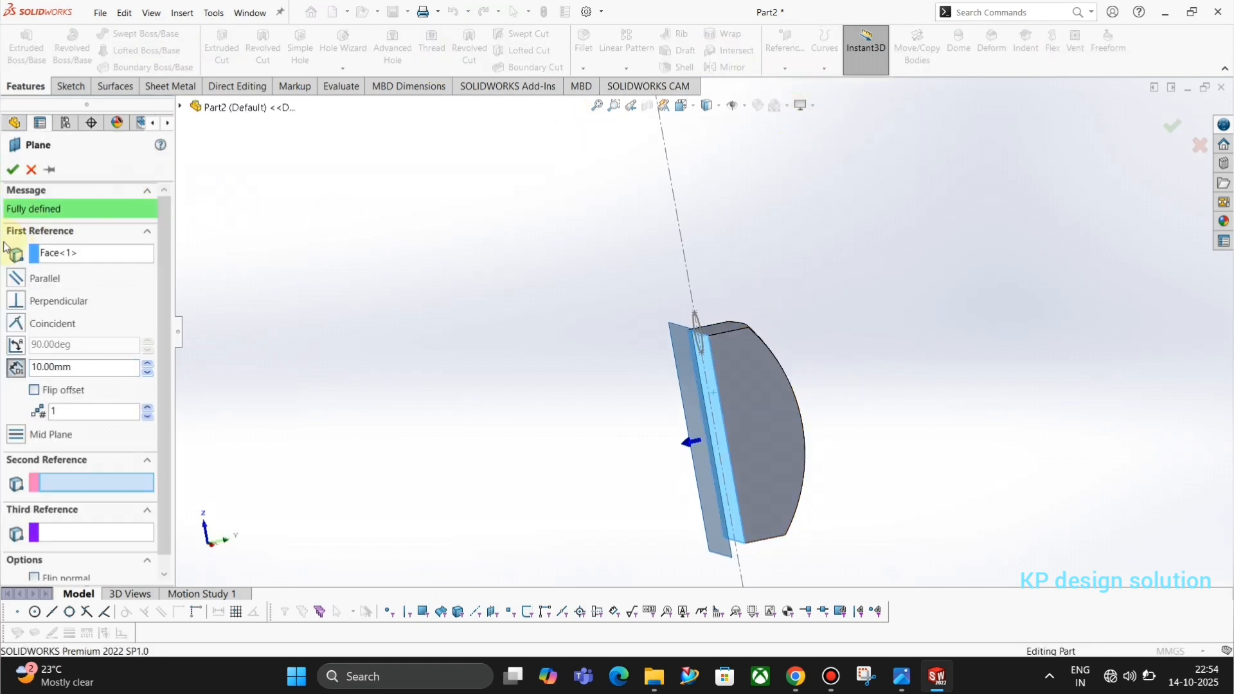
{"action": "left_click", "coordinate": [34, 391]}
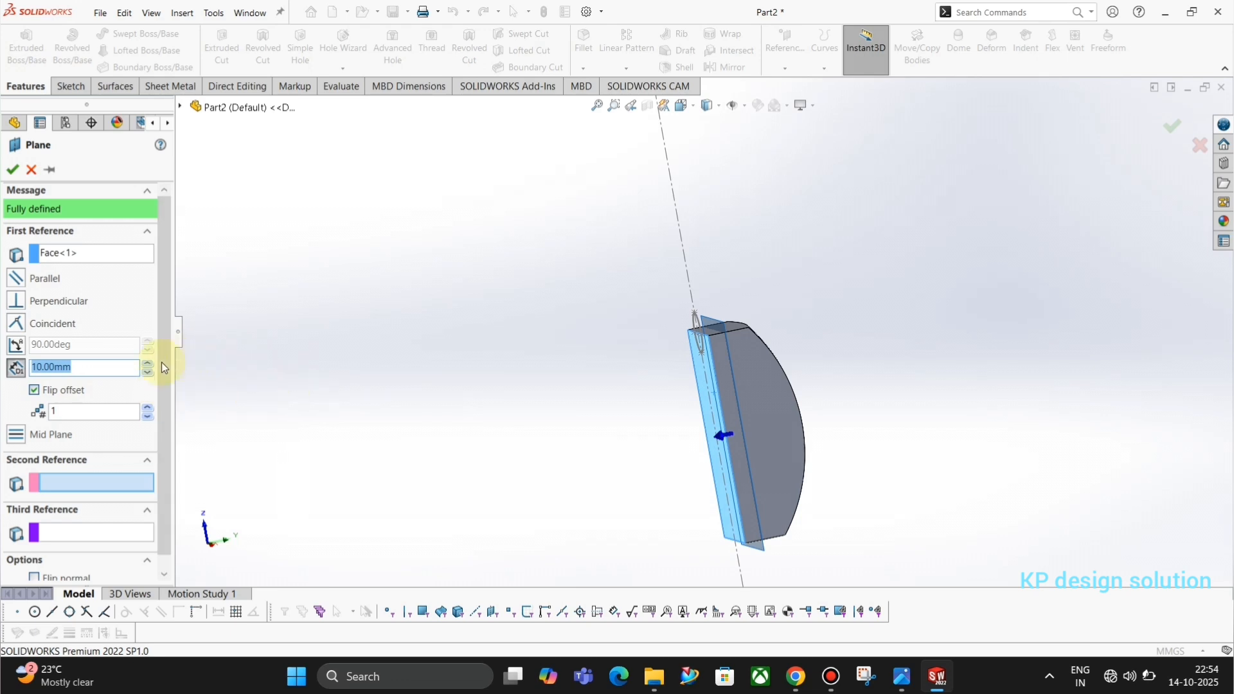
{"action": "left_click", "coordinate": [34, 390]}
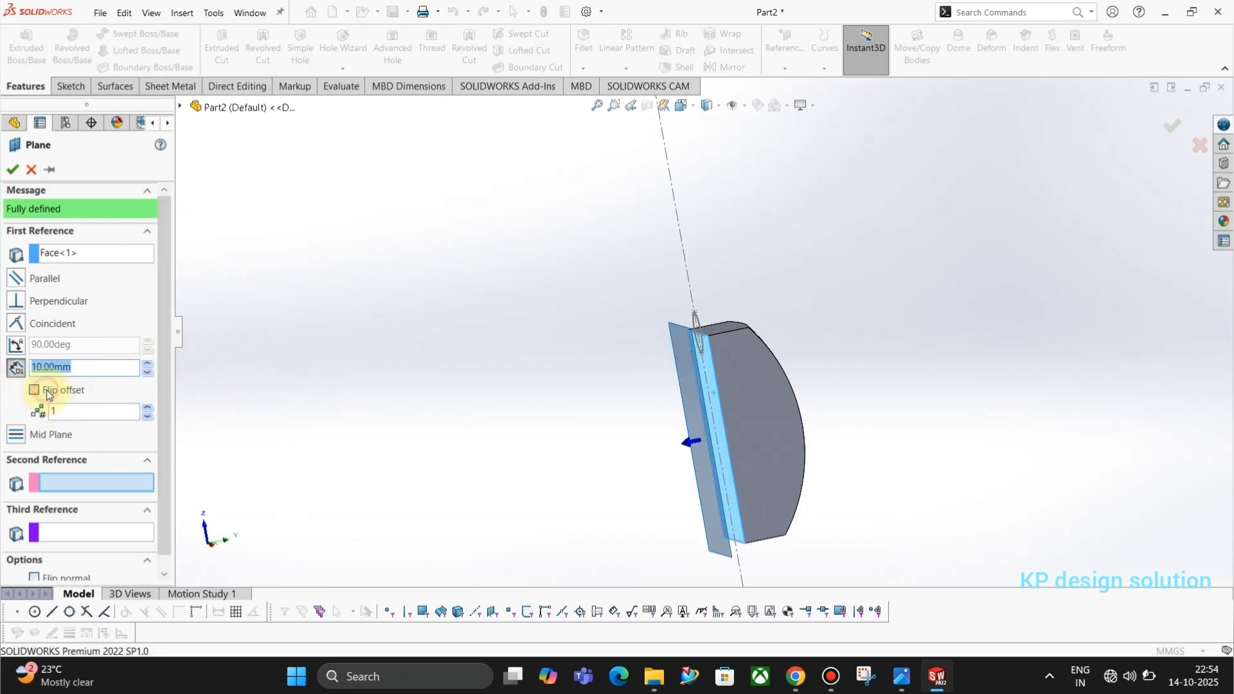
{"action": "left_click", "coordinate": [722, 438]}
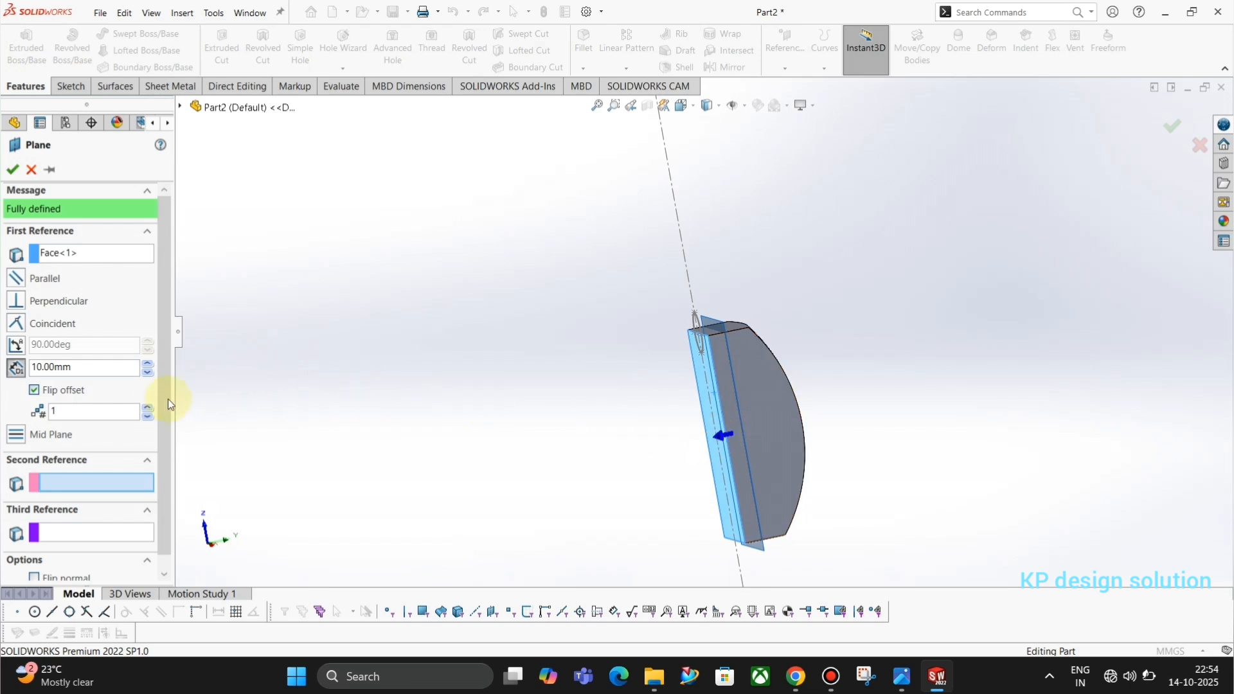
{"action": "double_click", "coordinate": [83, 371]}
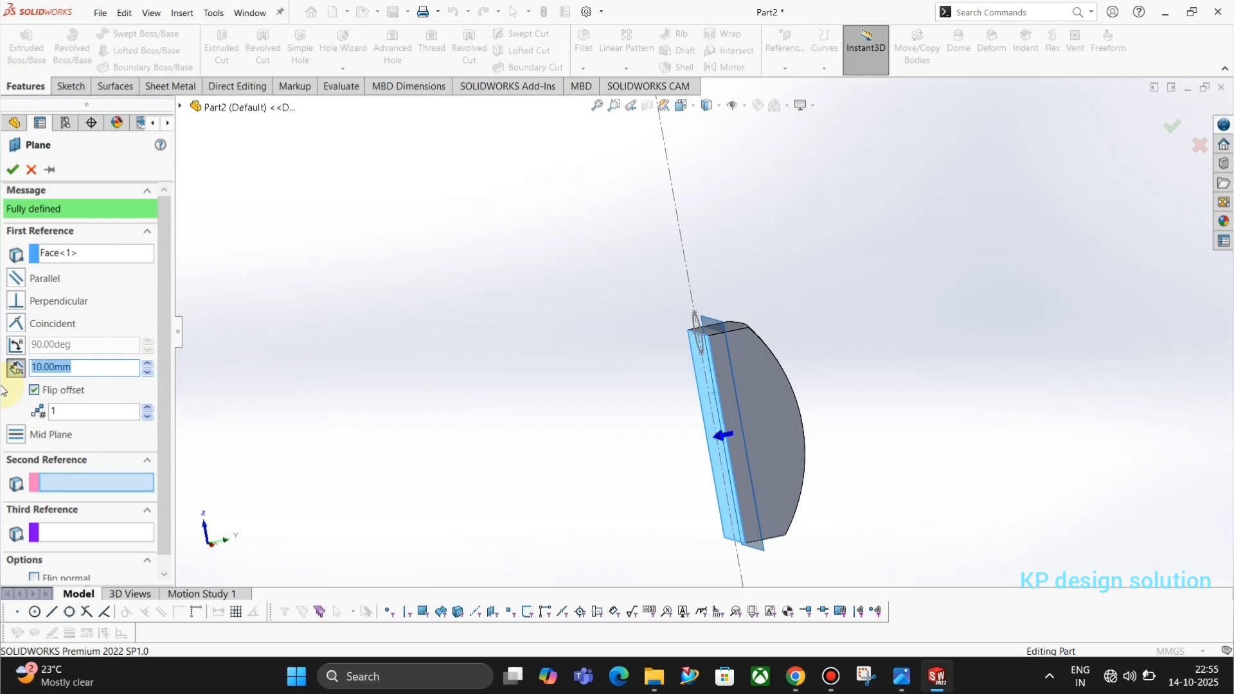
{"action": "type", "text": "50"}
{"action": "key", "text": "Return"}
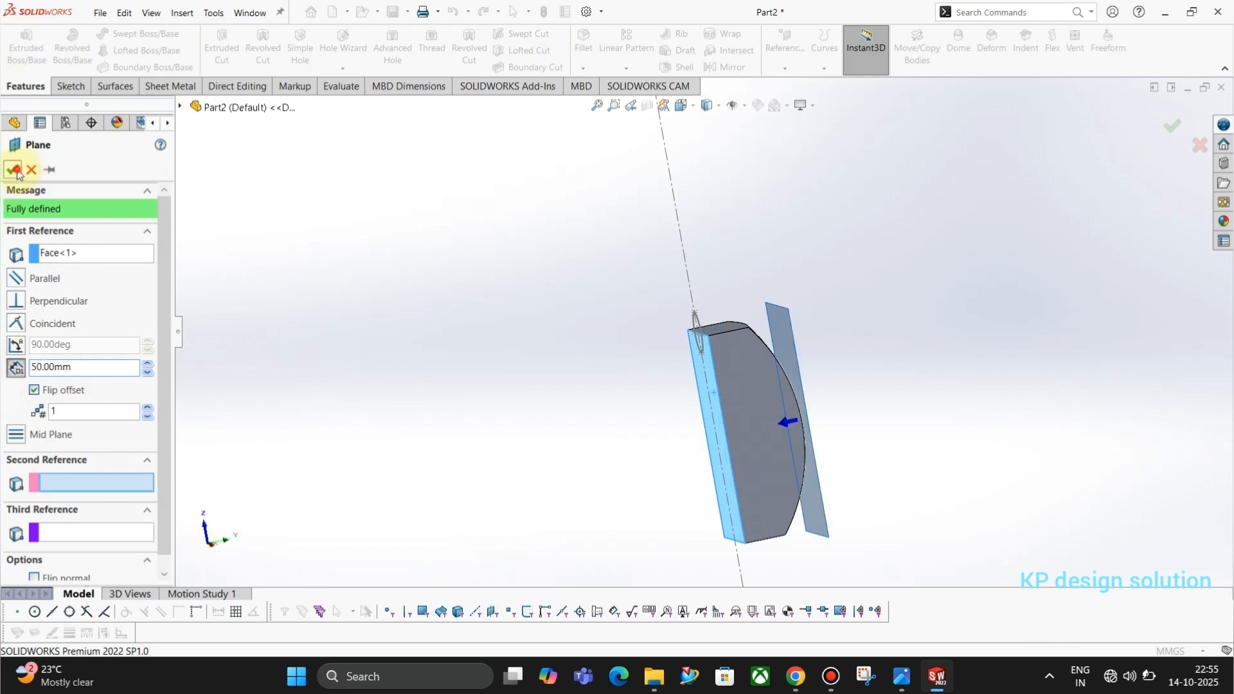
{"action": "left_click", "coordinate": [14, 170]}
- Start a sketch on the new offset plane and draw an ellipse centred on the small ellipse's centre, radii about 18 mm lengthwise and 12 mm across
{"action": "left_click", "coordinate": [789, 338]}
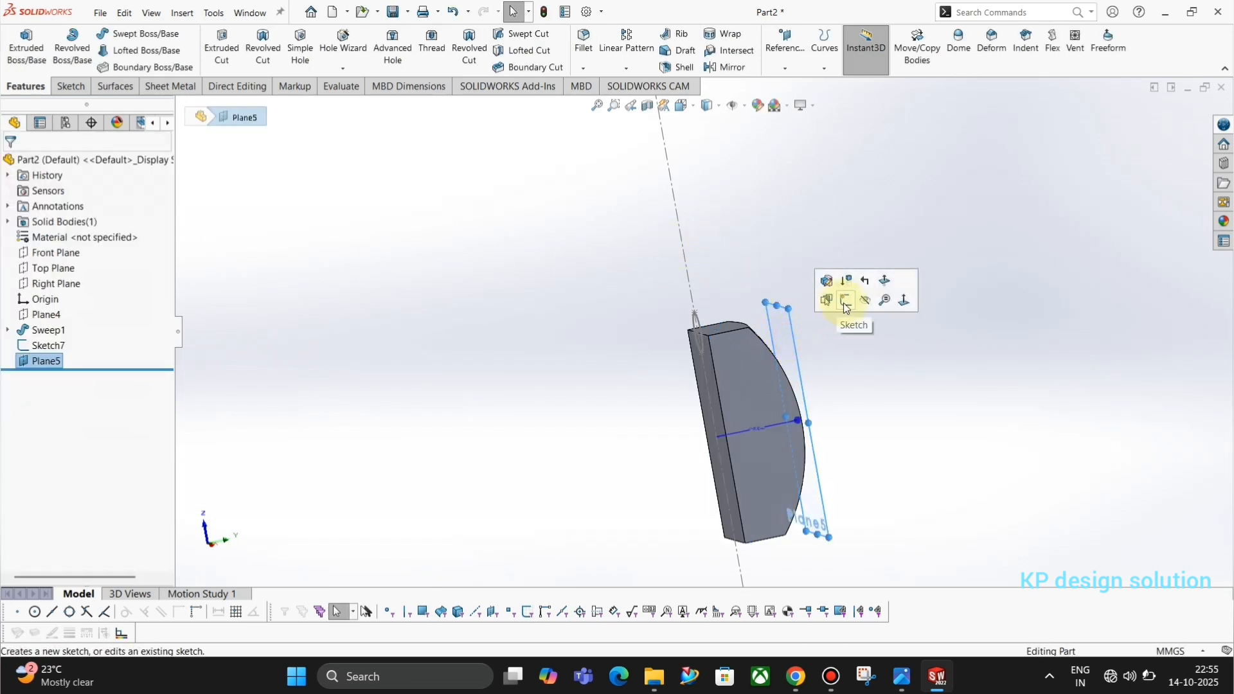
{"action": "left_click", "coordinate": [843, 302]}
{"action": "scroll", "coordinate": [710, 578], "scroll_direction": "up", "scroll_amount": 2}
{"action": "scroll", "coordinate": [745, 418], "scroll_direction": "down", "scroll_amount": 2}
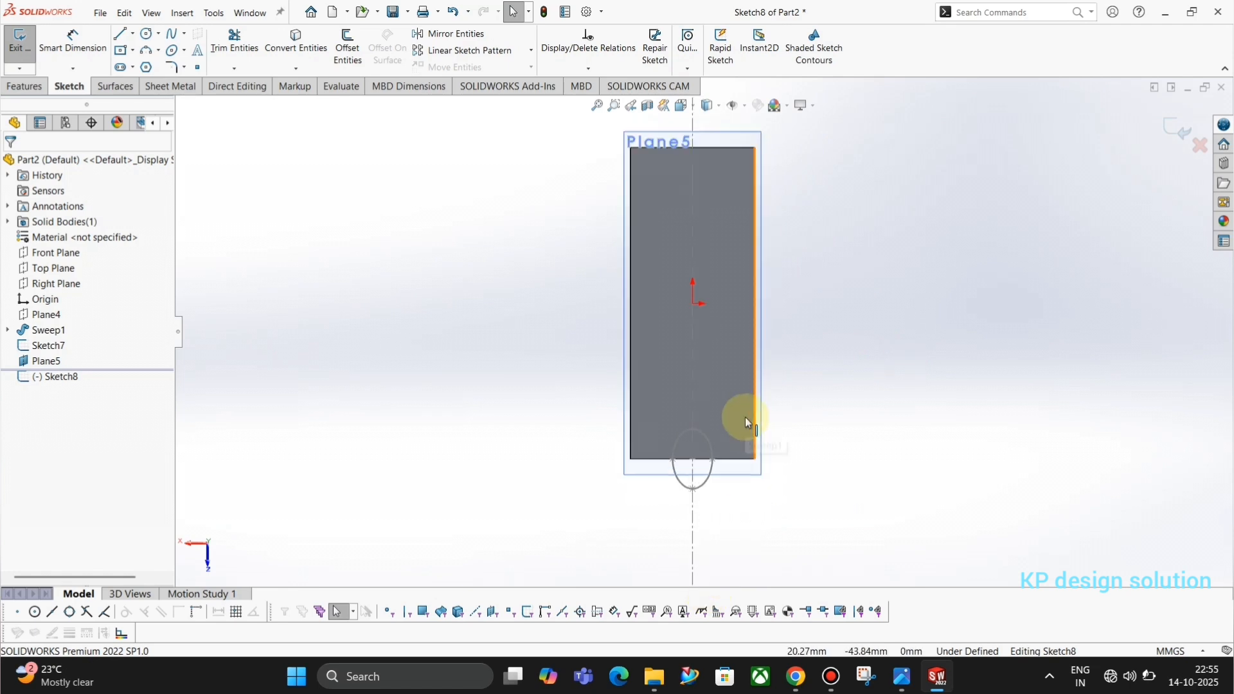
{"action": "scroll", "coordinate": [735, 406], "scroll_direction": "up", "scroll_amount": 3}
{"action": "scroll", "coordinate": [679, 379], "scroll_direction": "down", "scroll_amount": 1}
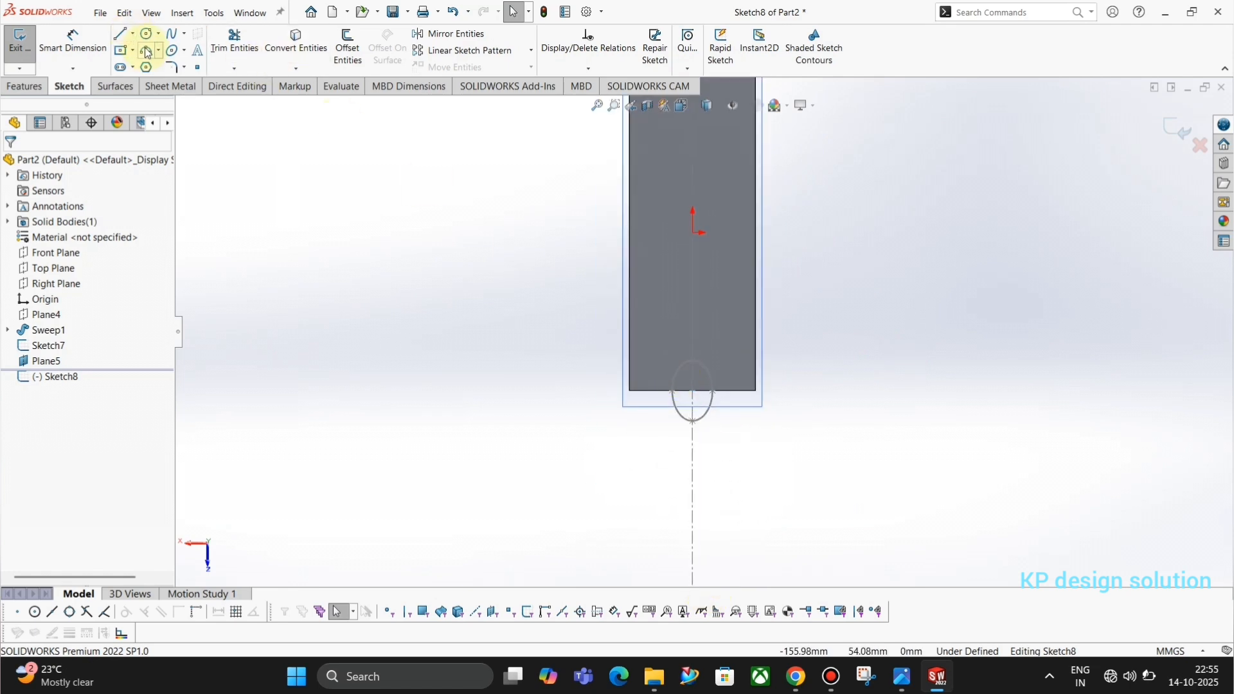
{"action": "left_click", "coordinate": [171, 51]}
{"action": "scroll", "coordinate": [662, 378], "scroll_direction": "down", "scroll_amount": 3}
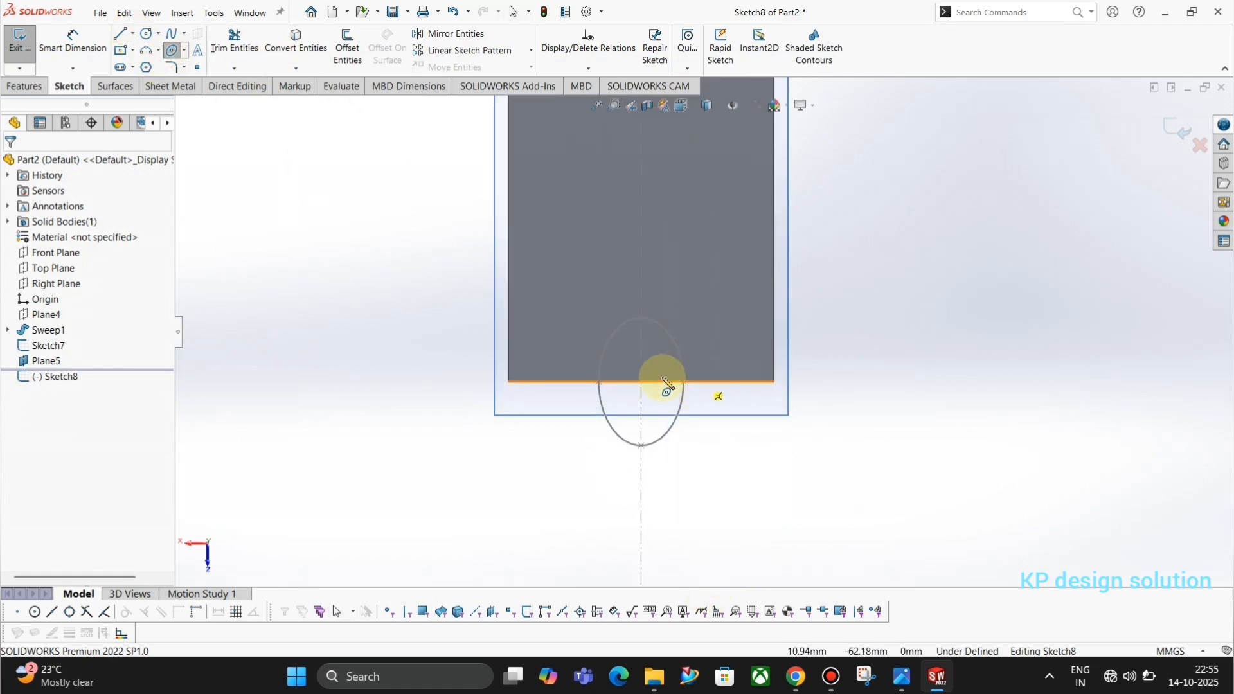
{"action": "left_click", "coordinate": [641, 382]}
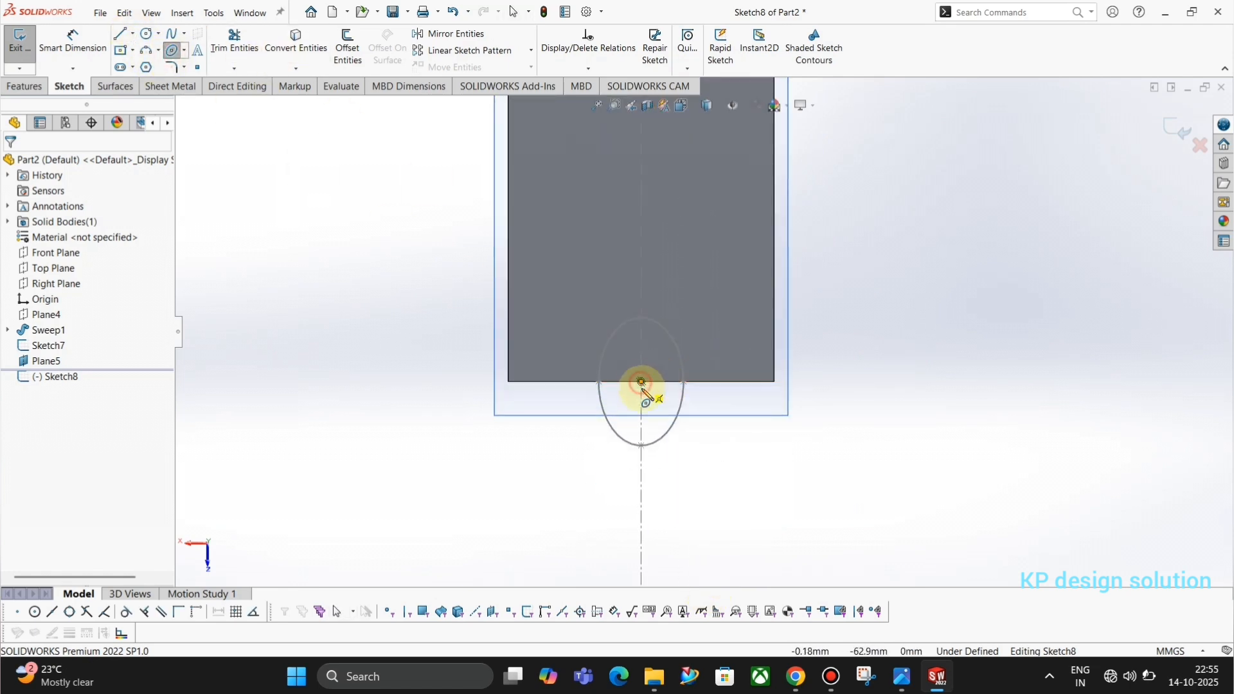
{"action": "left_click", "coordinate": [642, 478]}
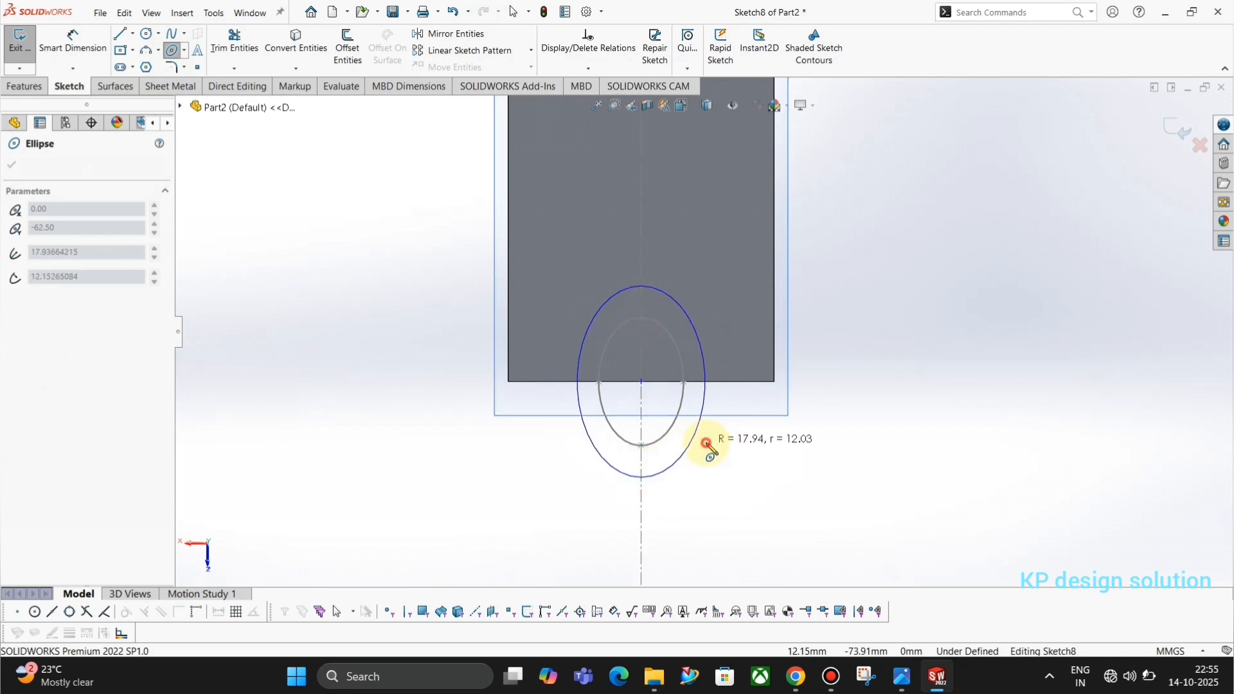
{"action": "left_click", "coordinate": [697, 437]}
{"action": "key", "text": "Escape"}
- Check the outer elliptical arc's radii in the reference drawing and dimension the larger ellipse's lengthwise radius as 24 mm
{"action": "key", "text": "alt+Tab"}
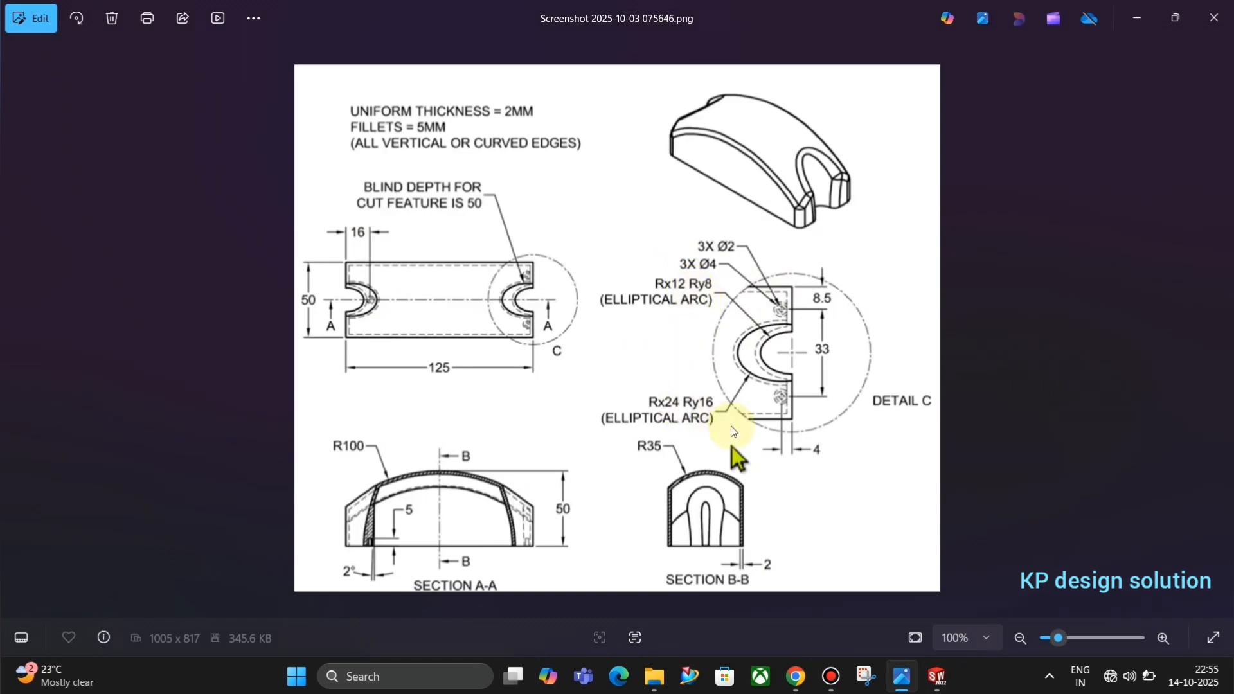
{"action": "key", "text": "alt+Tab"}
{"action": "left_click", "coordinate": [73, 40]}
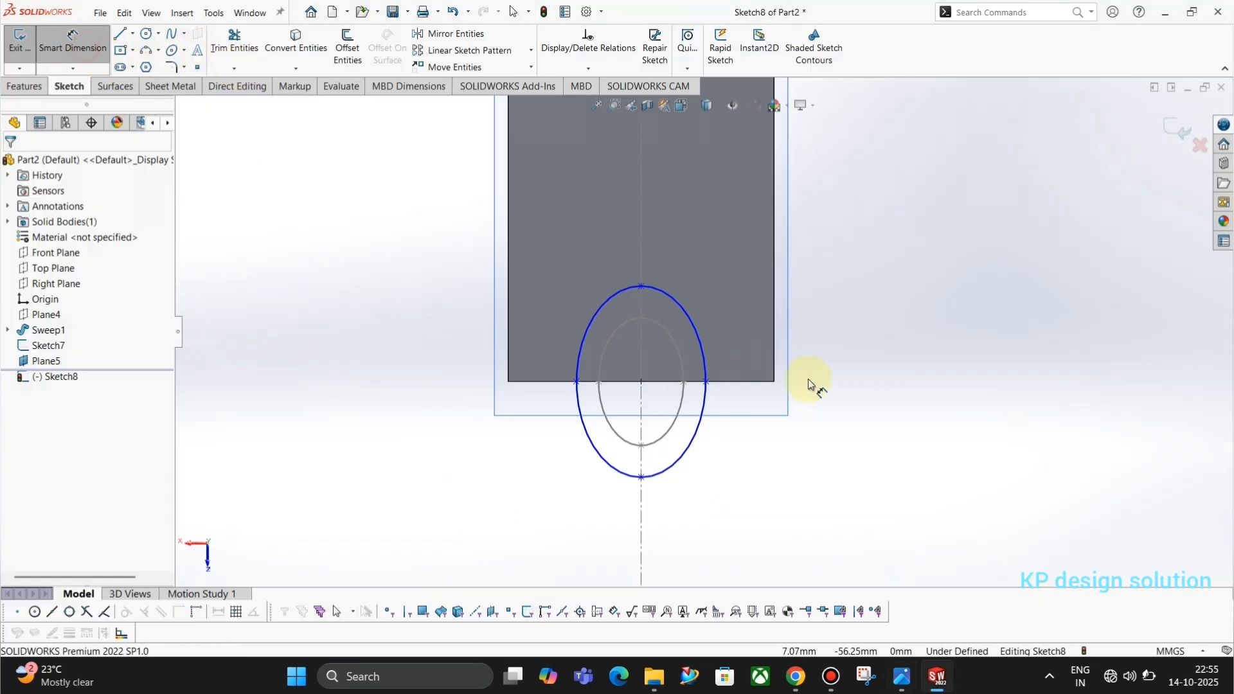
{"action": "left_click", "coordinate": [641, 382]}
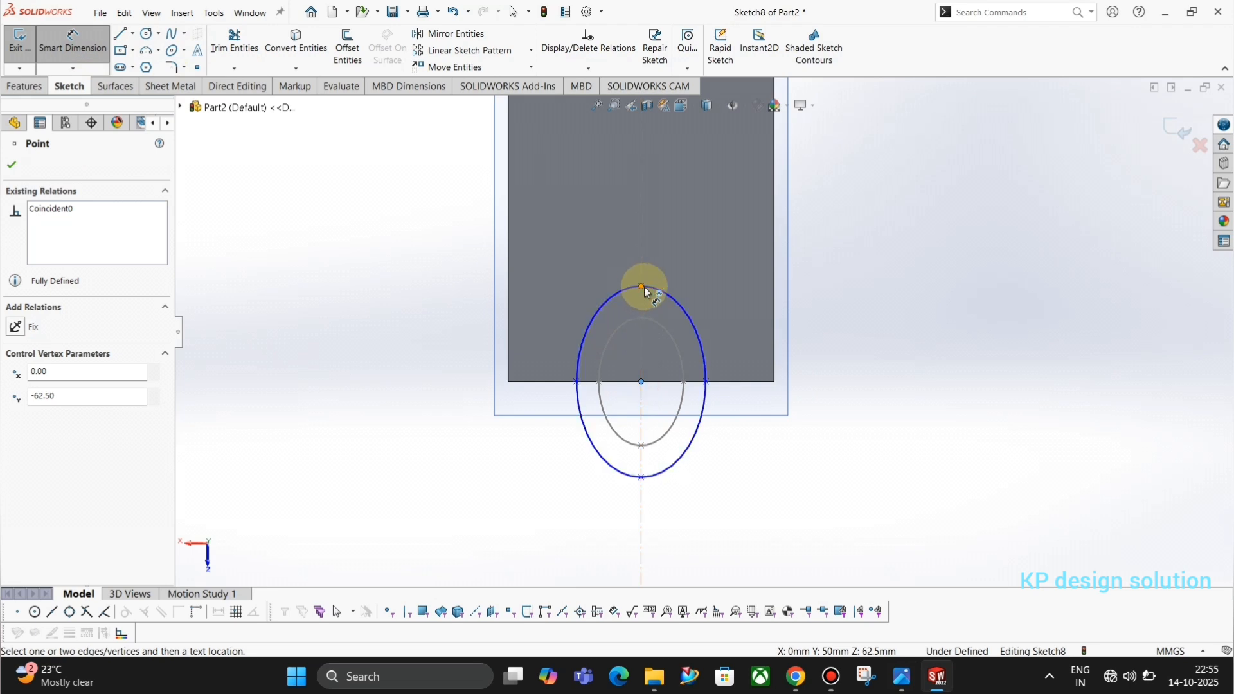
{"action": "left_click", "coordinate": [642, 287]}
{"action": "left_click", "coordinate": [881, 350]}
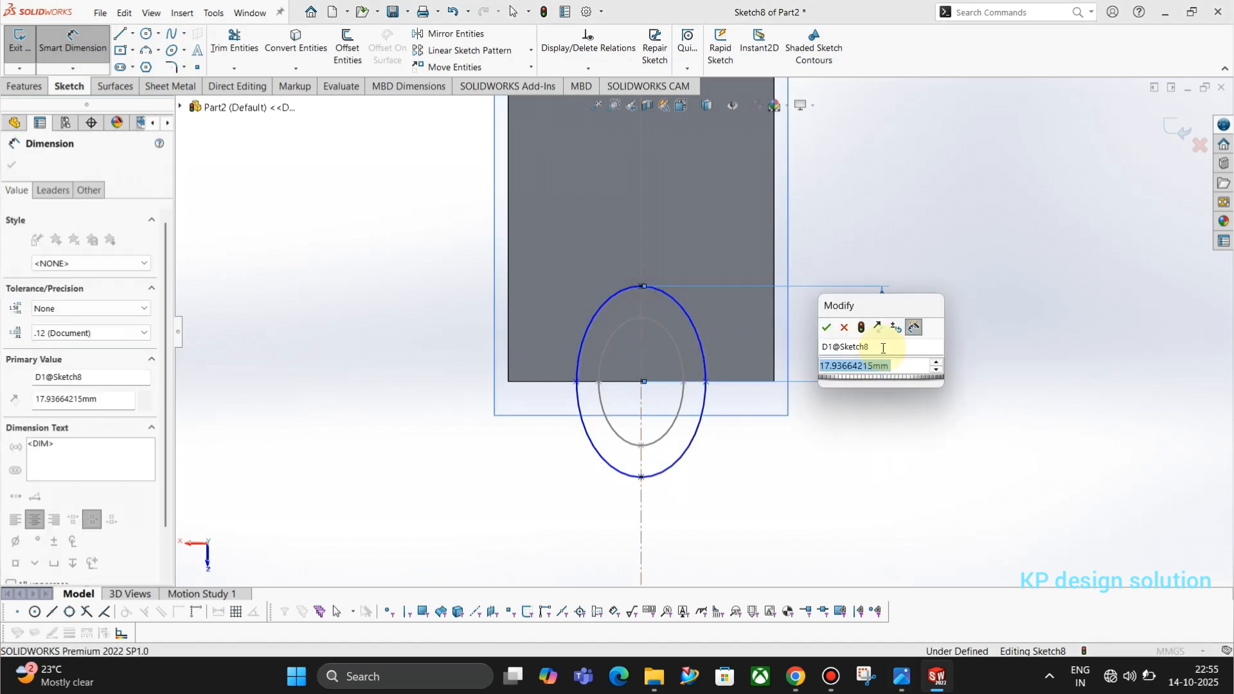
{"action": "type", "text": "24"}
{"action": "key", "text": "Return"}
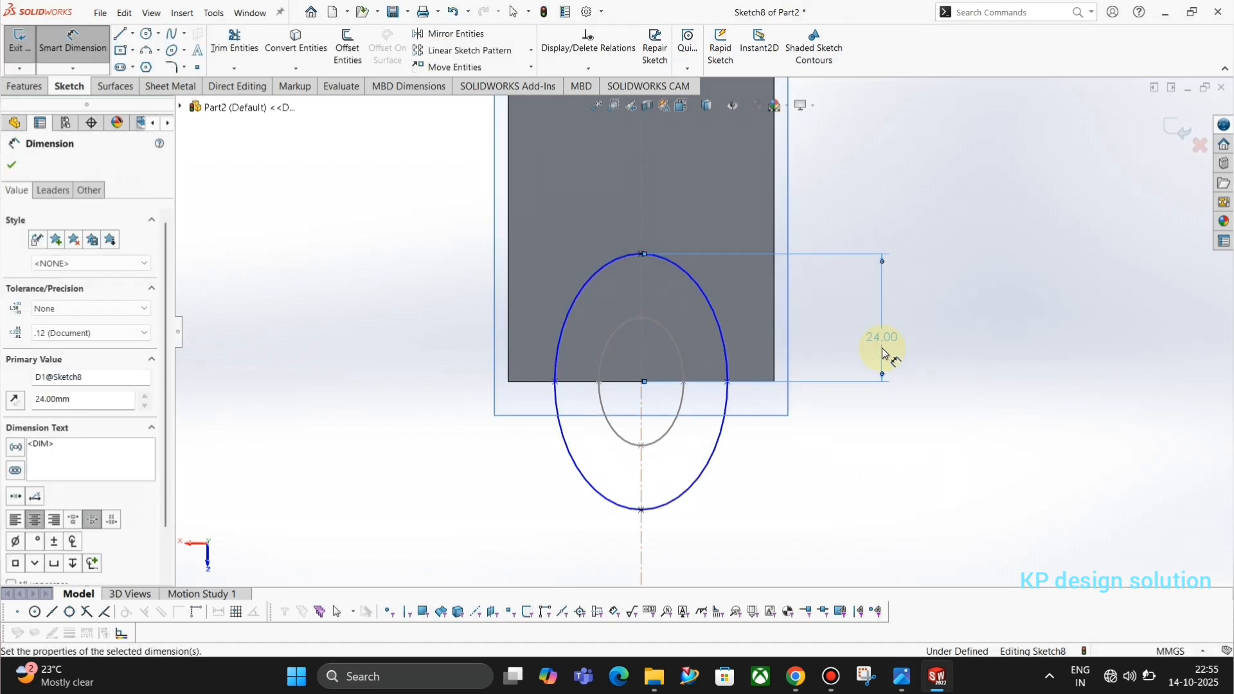
- Dimension the larger ellipse's crosswise radius as 16 mm and exit the sketch
{"action": "left_click", "coordinate": [642, 383]}
{"action": "left_click", "coordinate": [727, 381]}
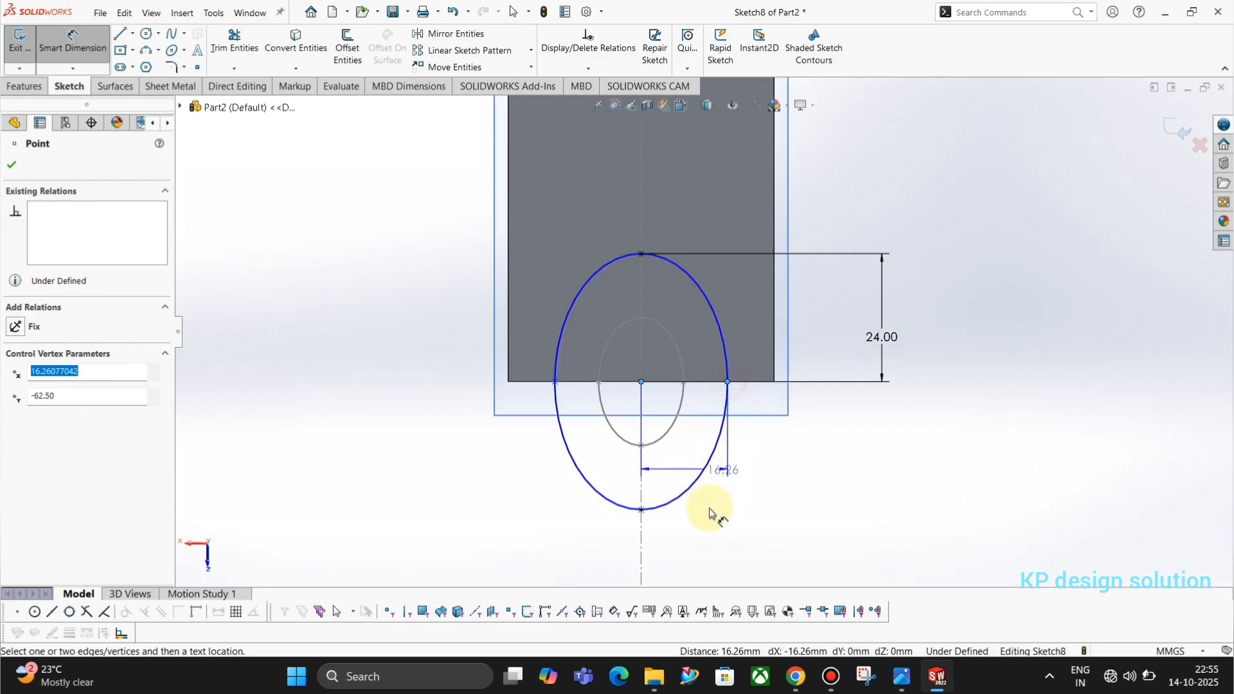
{"action": "left_click", "coordinate": [688, 540]}
{"action": "type", "text": "16"}
{"action": "key", "text": "Return"}
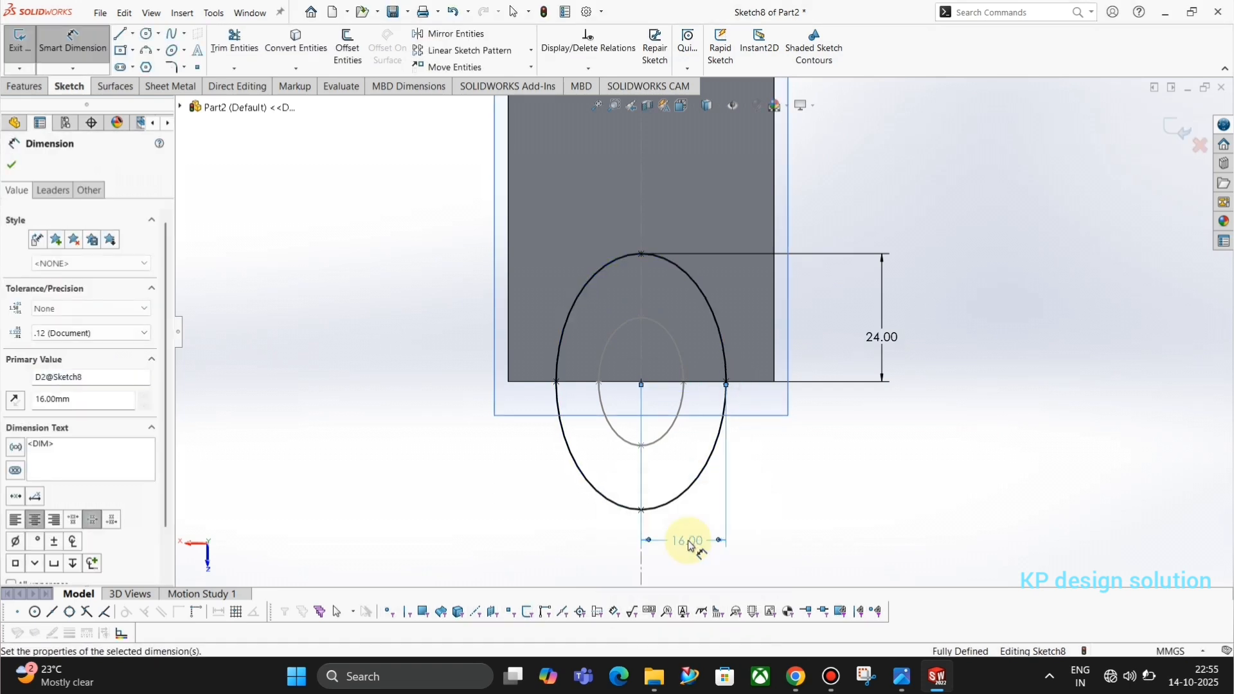
{"action": "left_click", "coordinate": [1170, 125]}
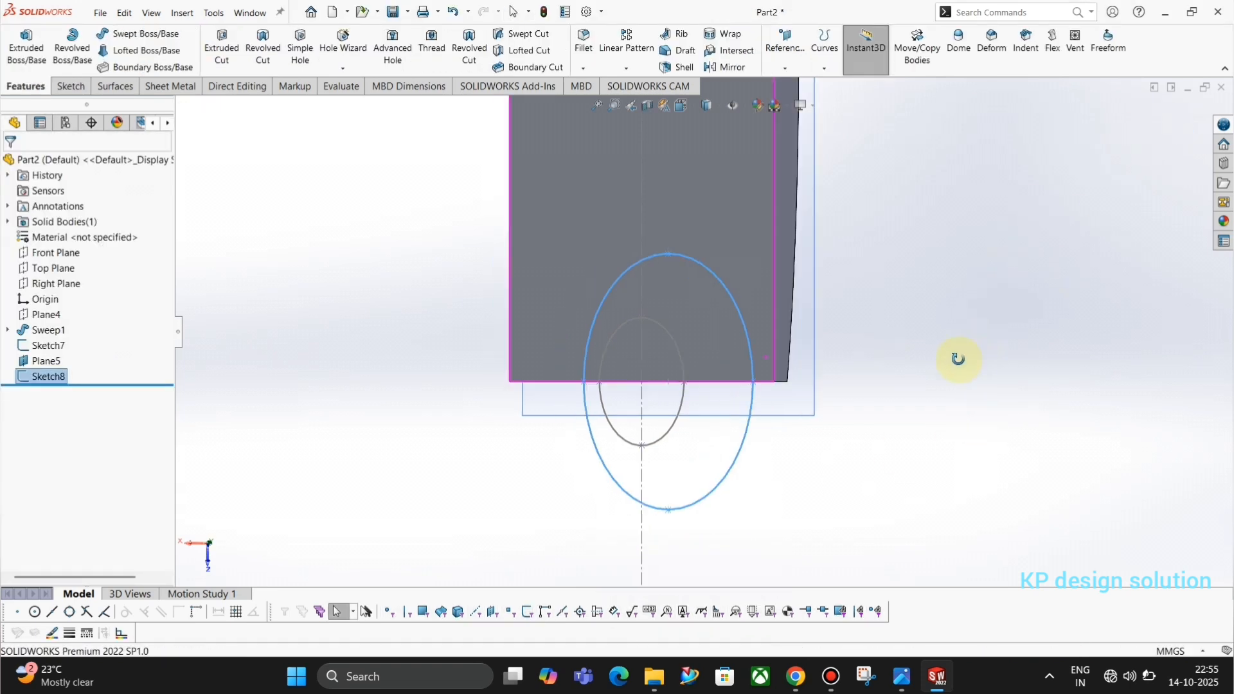
- Start a lofted cut with the small bottom-face ellipse and the large offset-plane ellipse as its profiles
{"action": "mouse_move", "coordinate": [955, 358]}
{"action": "middle_mouse_down"}
{"action": "mouse_move", "coordinate": [986, 450]}
{"action": "mouse_move", "coordinate": [838, 365]}
{"action": "mouse_move", "coordinate": [848, 383]}
{"action": "mouse_move", "coordinate": [803, 376]}
{"action": "middle_mouse_up"}
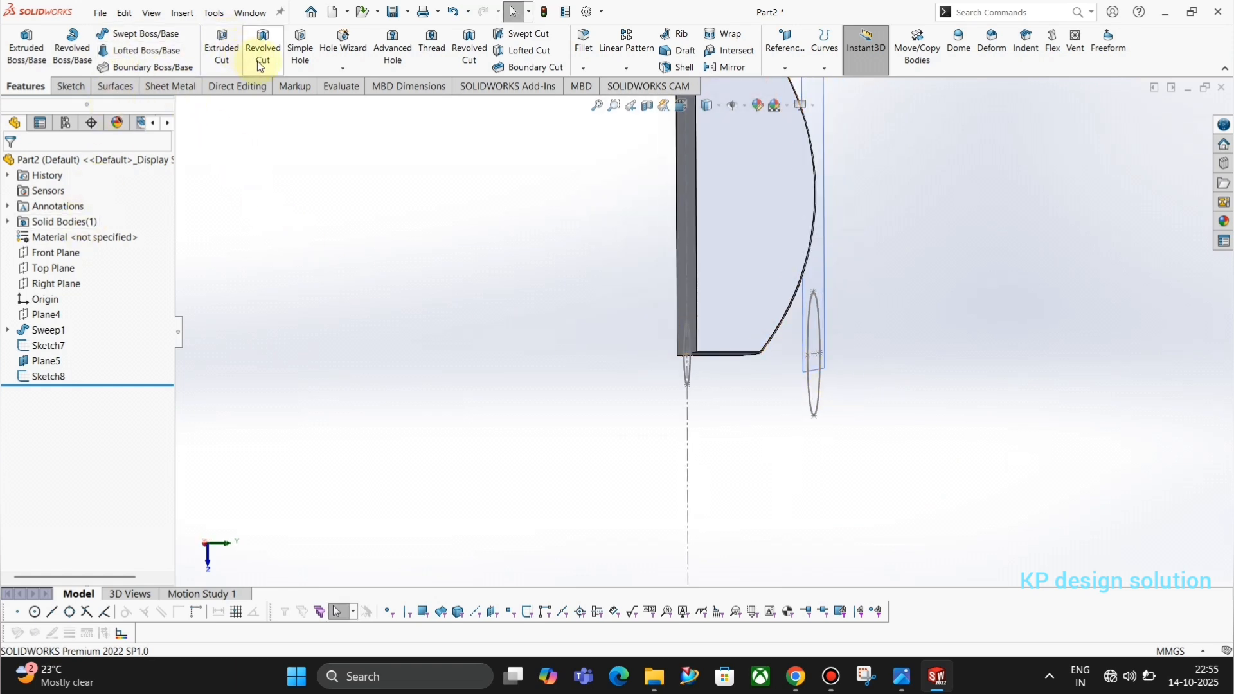
{"action": "left_click", "coordinate": [534, 50]}
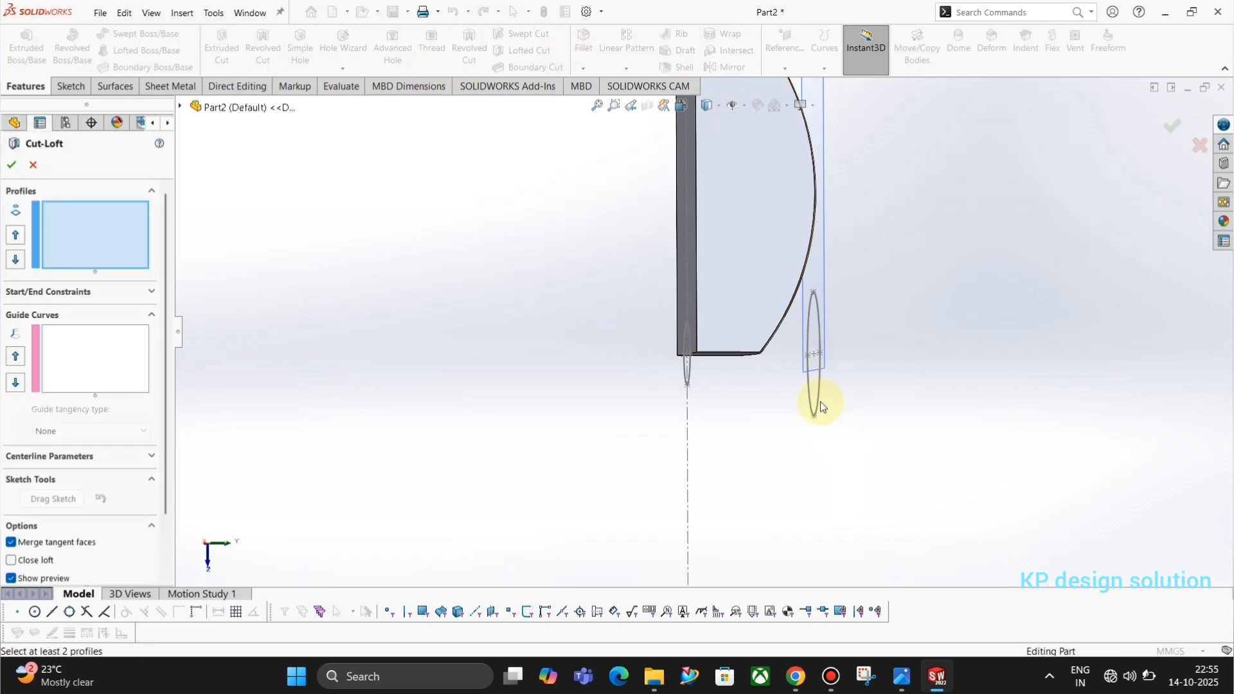
{"action": "middle_click_drag", "start_coordinate": [715, 366], "coordinate": [686, 381]}
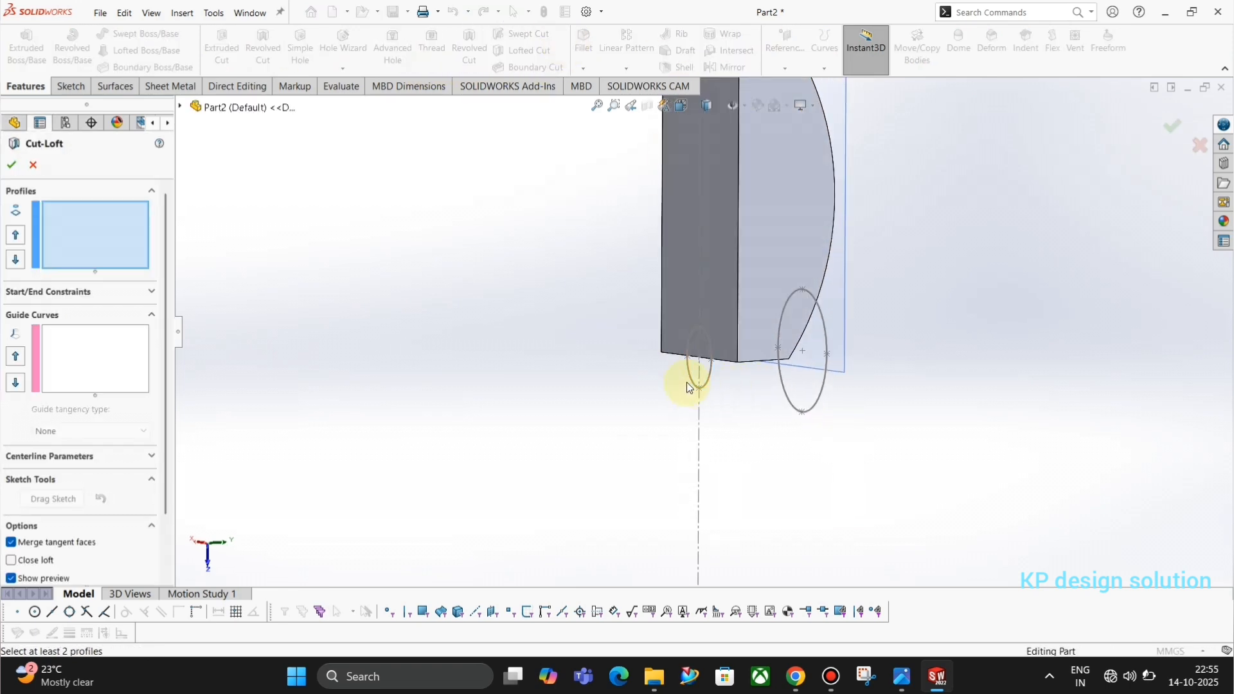
{"action": "left_click", "coordinate": [689, 372]}
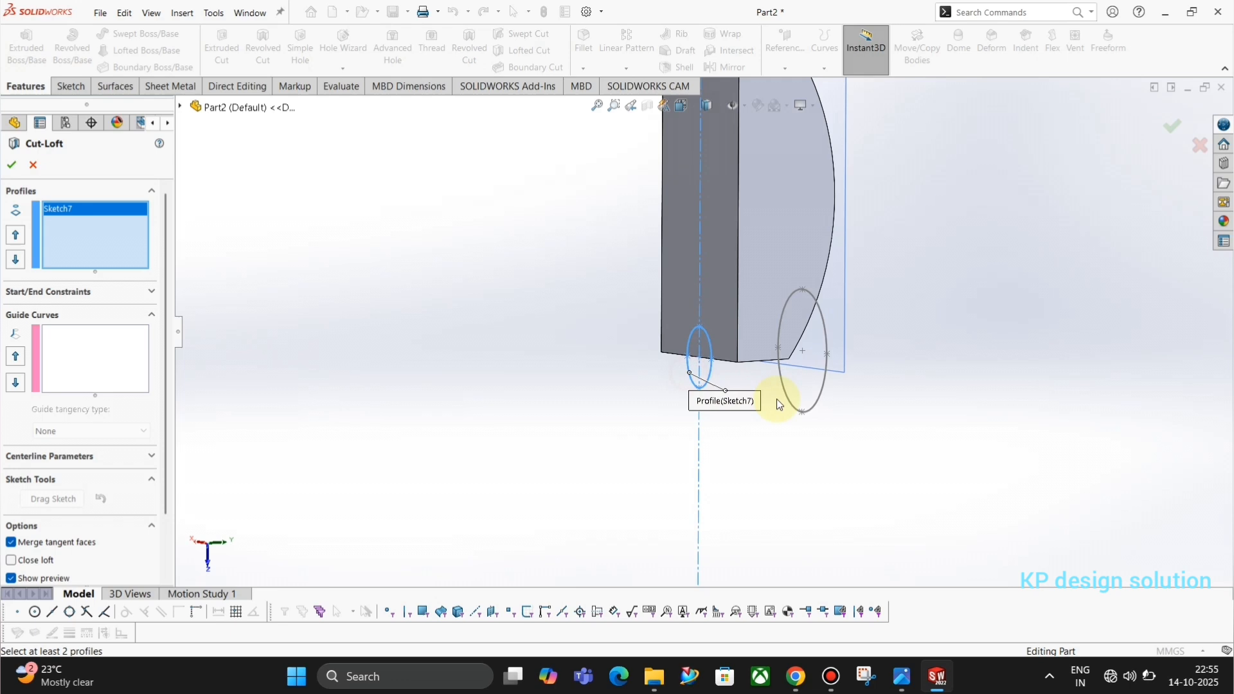
{"action": "left_click", "coordinate": [821, 395]}
- Shift the loft connector on the large ellipse to the same side as the small ellipse's connector to untwist the cut
{"action": "middle_click_drag", "start_coordinate": [861, 429], "coordinate": [758, 341]}
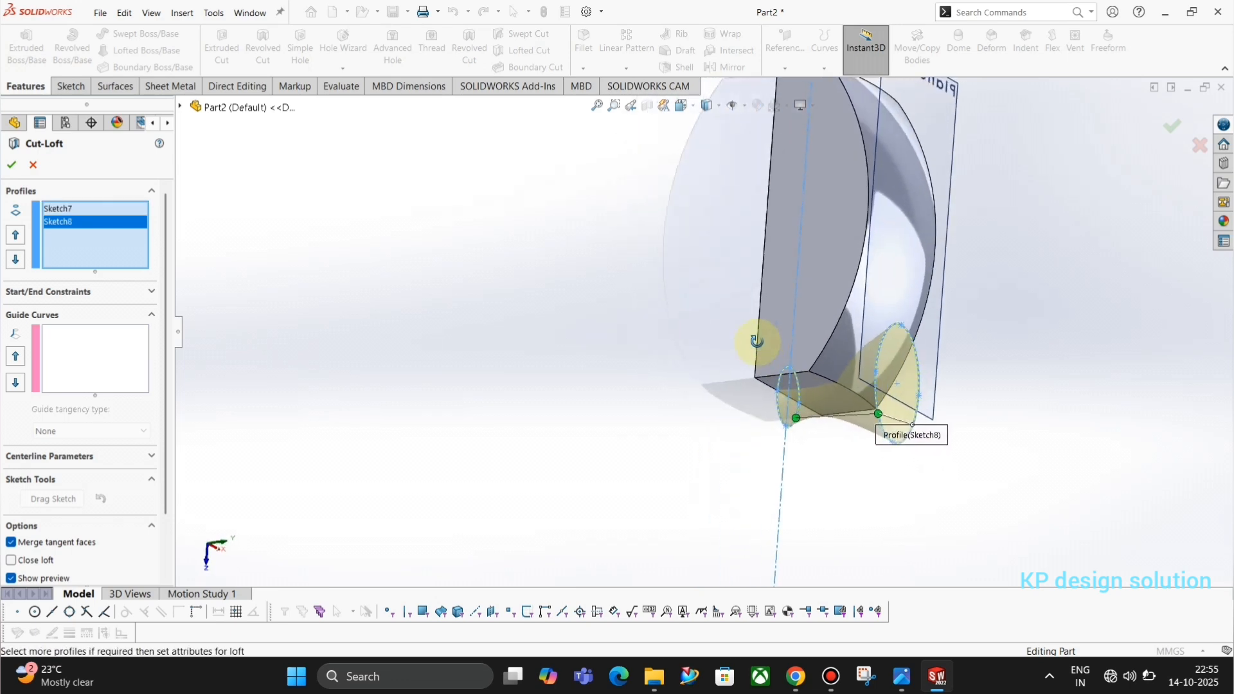
{"action": "scroll", "coordinate": [878, 437], "scroll_direction": "up", "scroll_amount": 4}
{"action": "middle_click_drag", "start_coordinate": [876, 437], "coordinate": [785, 360]}
{"action": "scroll", "coordinate": [755, 380], "scroll_direction": "down", "scroll_amount": 4}
{"action": "scroll", "coordinate": [728, 277], "scroll_direction": "down", "scroll_amount": 2}
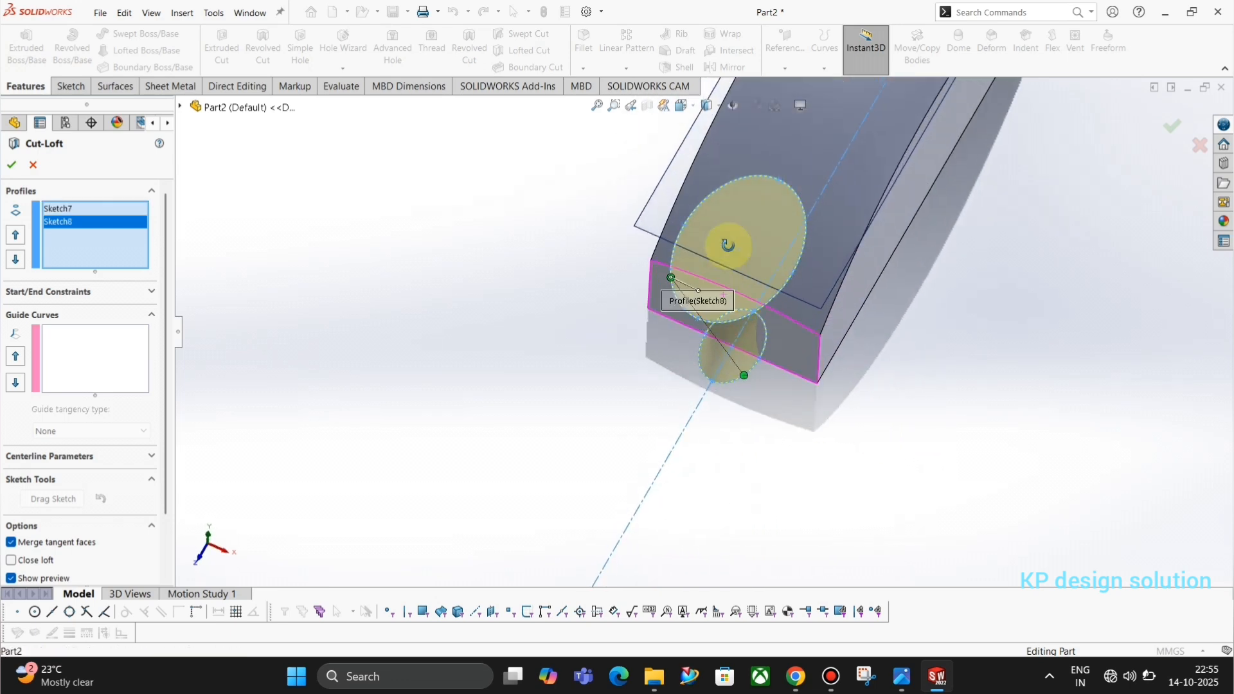
{"action": "middle_click_drag", "start_coordinate": [727, 247], "coordinate": [717, 242]}
{"action": "left_click_drag", "start_coordinate": [684, 241], "coordinate": [713, 282]}
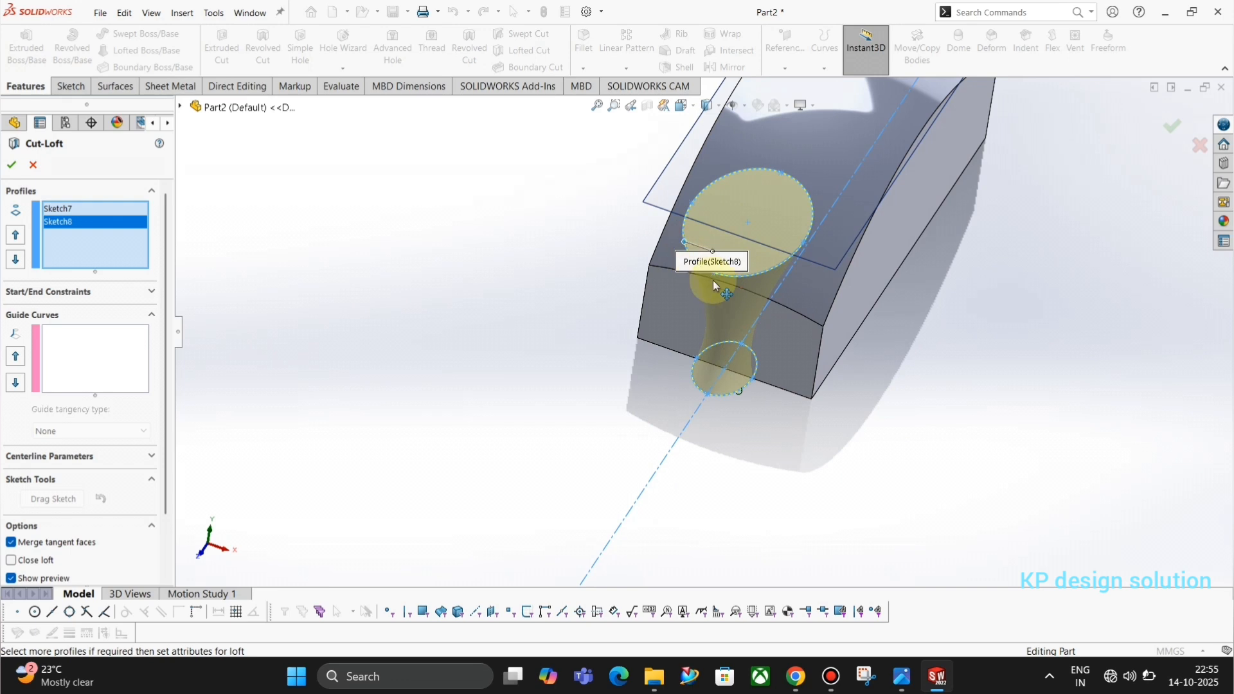
{"action": "middle_click_drag", "start_coordinate": [664, 313], "coordinate": [749, 298]}
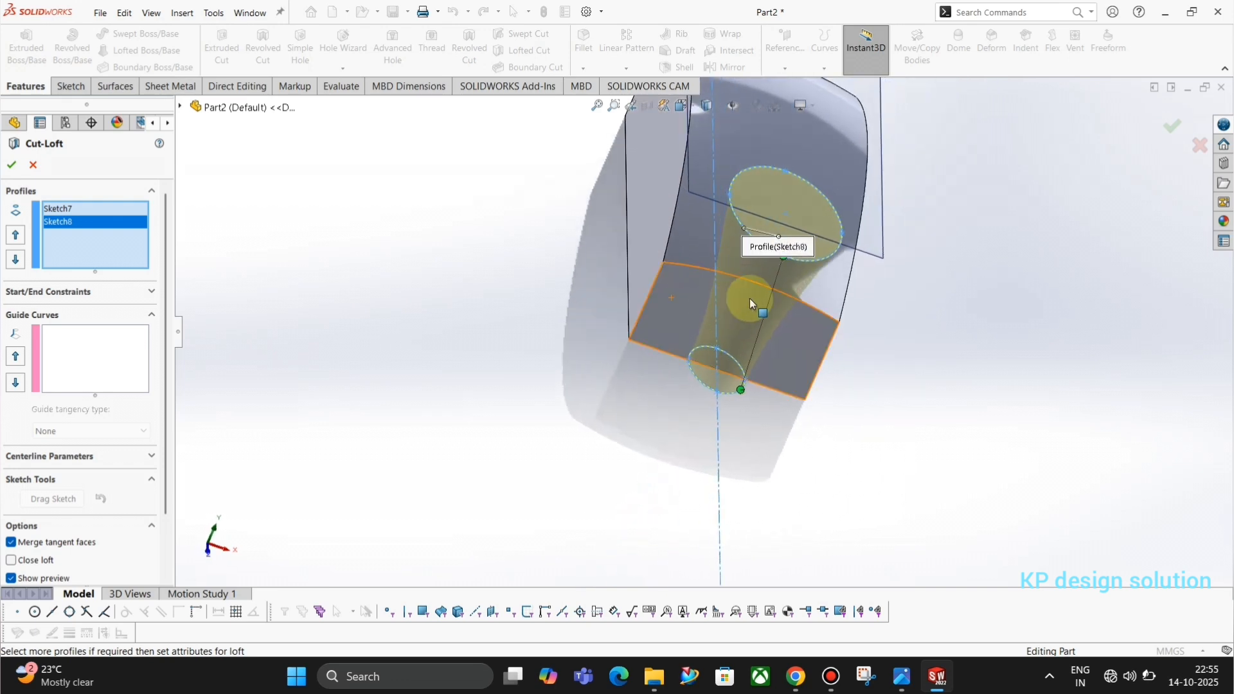
{"action": "mouse_move", "coordinate": [784, 260]}
{"action": "left_mouse_down"}
{"action": "mouse_move", "coordinate": [799, 260]}
{"action": "mouse_move", "coordinate": [648, 183]}
{"action": "left_mouse_up"}
{"action": "mouse_move", "coordinate": [802, 268]}
{"action": "middle_mouse_down"}
{"action": "mouse_move", "coordinate": [739, 323]}
{"action": "mouse_move", "coordinate": [743, 358]}
{"action": "middle_mouse_up"}
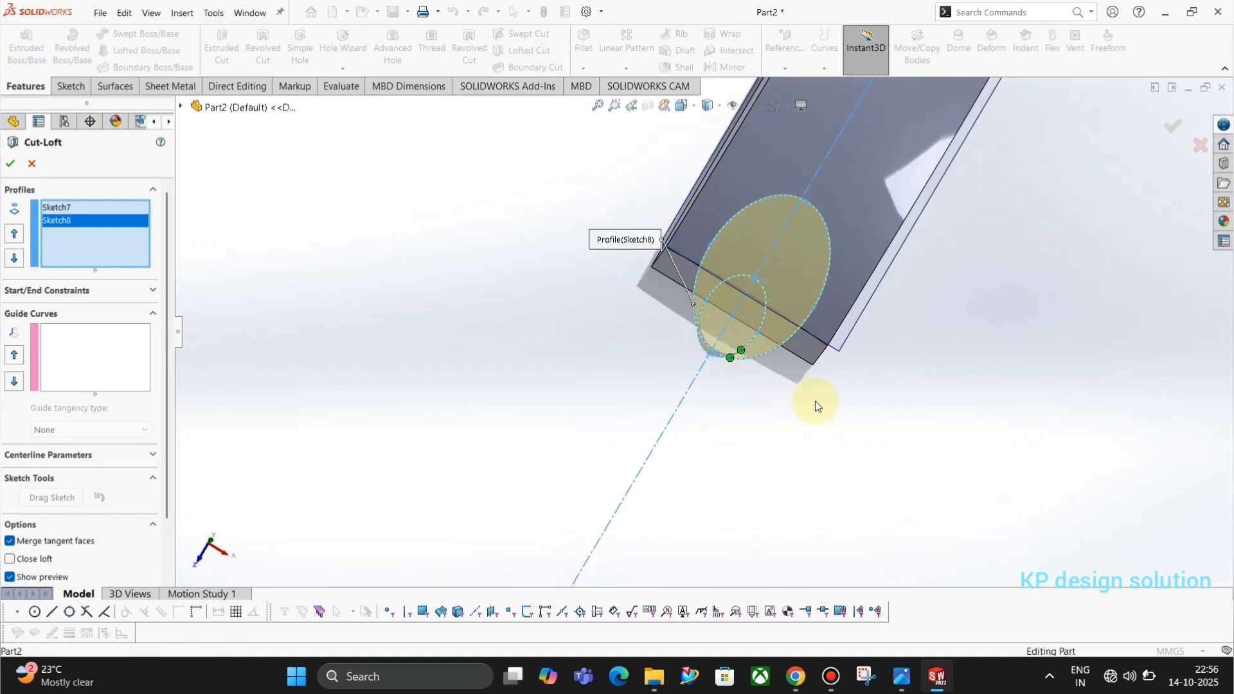
- Line up the large ellipse's connector with the small ellipse's connector parallel to the centreline, and complete the lofted cut
{"action": "key", "text": "space"}
{"action": "left_click", "coordinate": [919, 473]}
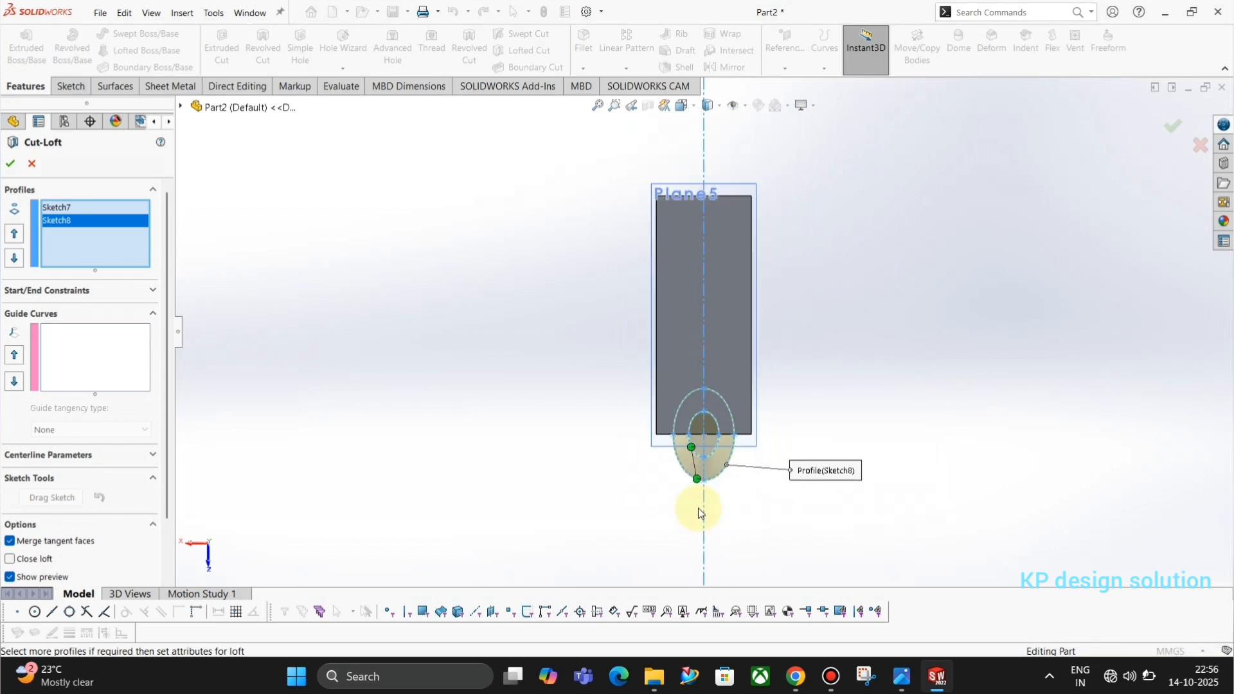
{"action": "scroll", "coordinate": [695, 443], "scroll_direction": "down", "scroll_amount": 7}
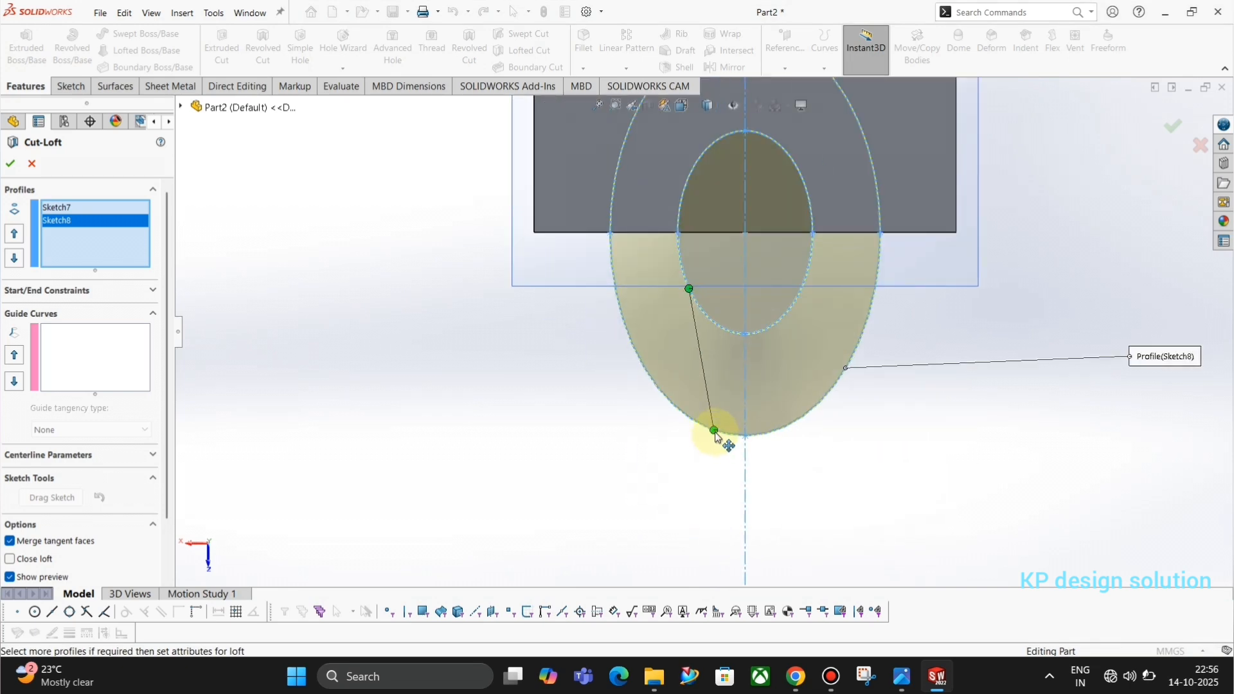
{"action": "left_click_drag", "start_coordinate": [715, 432], "coordinate": [686, 414]}
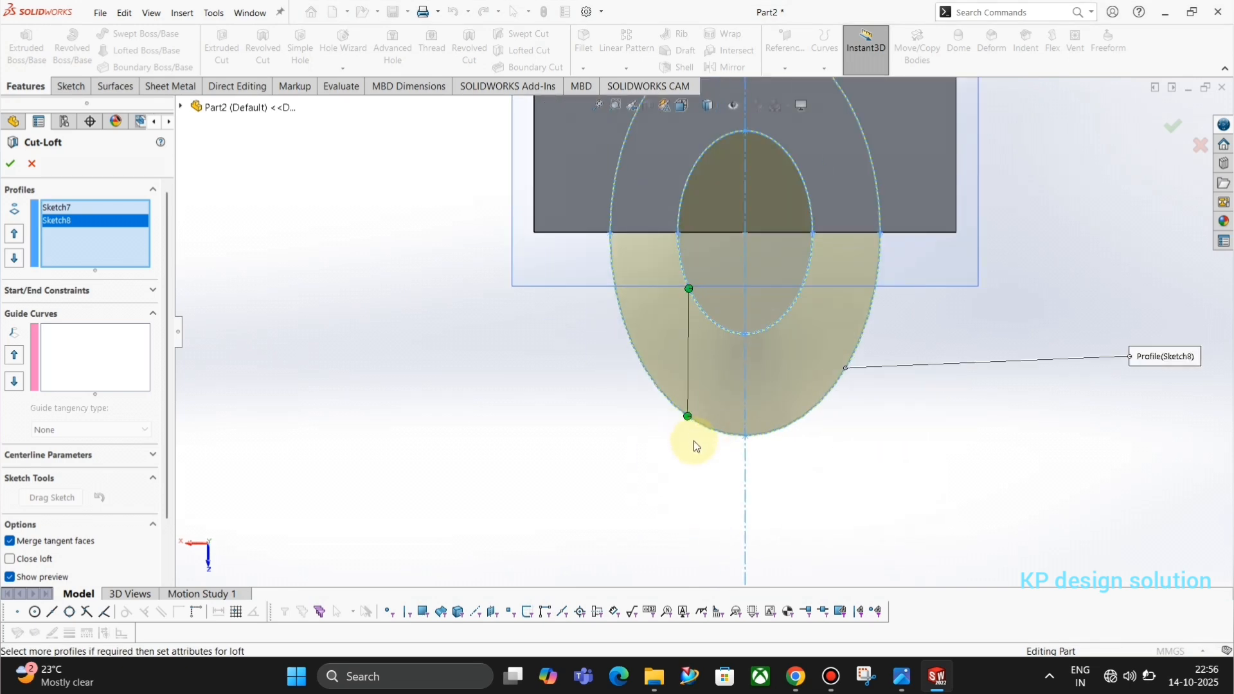
{"action": "scroll", "coordinate": [747, 342], "scroll_direction": "up", "scroll_amount": 5}
{"action": "middle_click_drag", "start_coordinate": [747, 342], "coordinate": [319, 193]}
{"action": "left_click", "coordinate": [9, 166]}
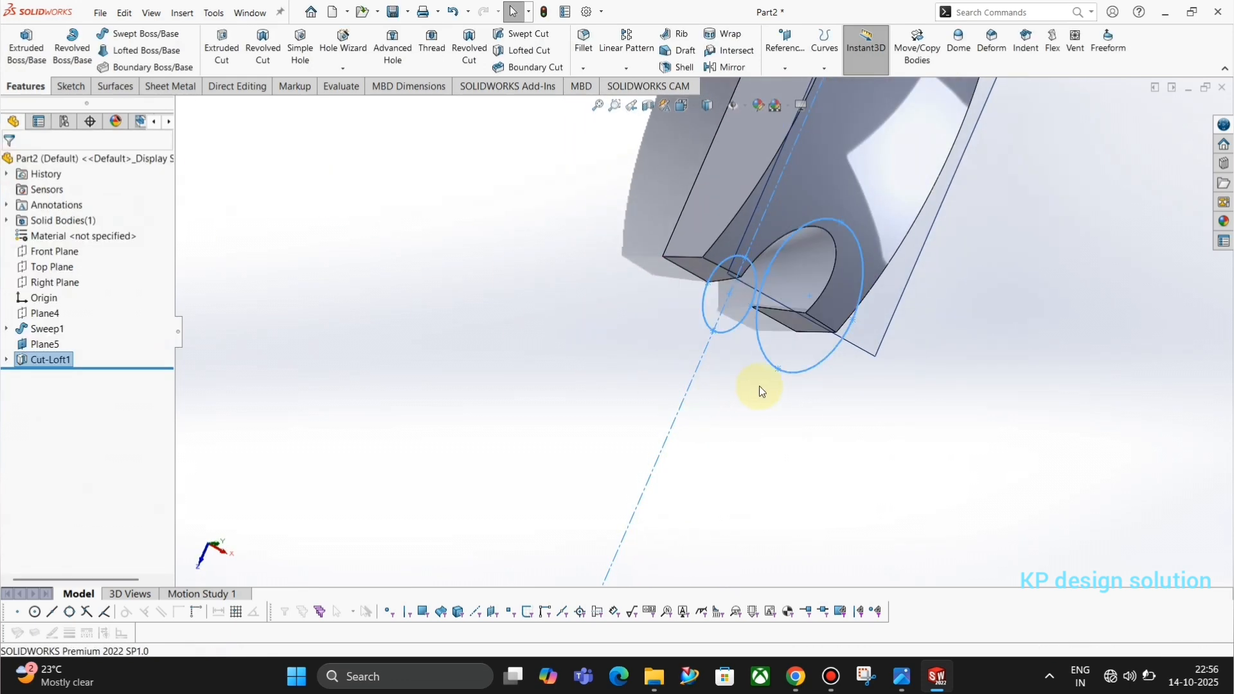
- Mirror the lofted end cut about the Front Plane to the opposite end of the body
{"action": "middle_click_drag", "start_coordinate": [758, 385], "coordinate": [779, 223]}
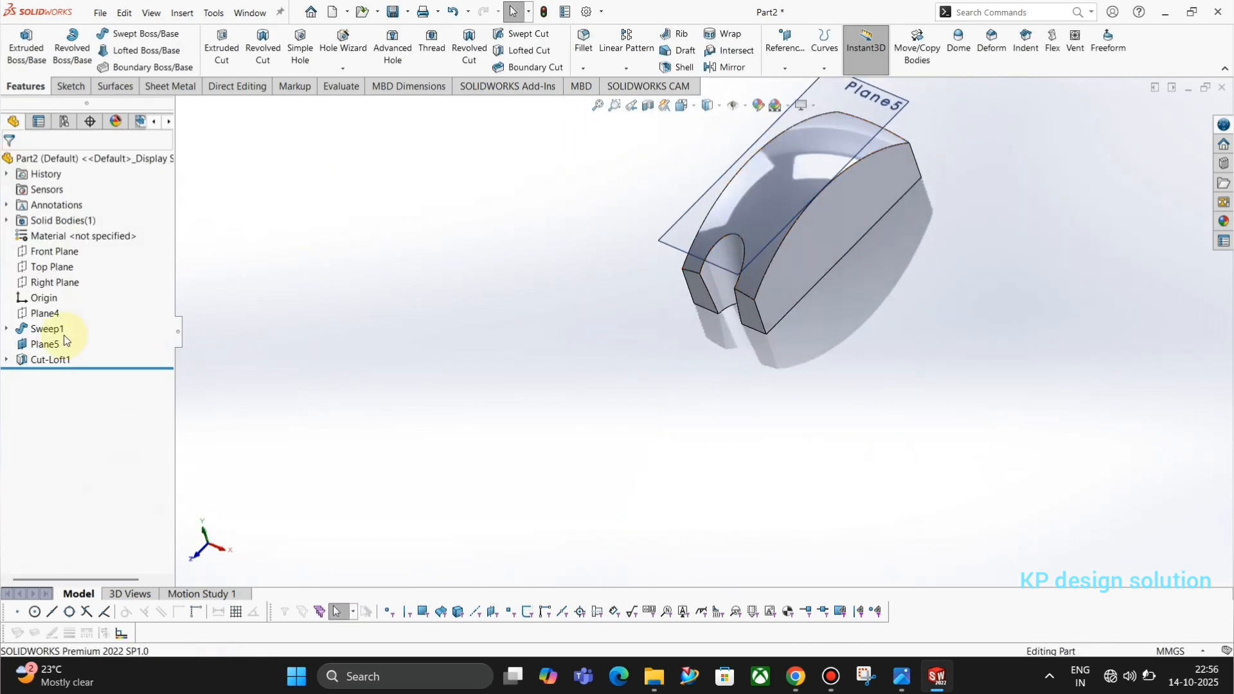
{"action": "left_click", "coordinate": [50, 359]}
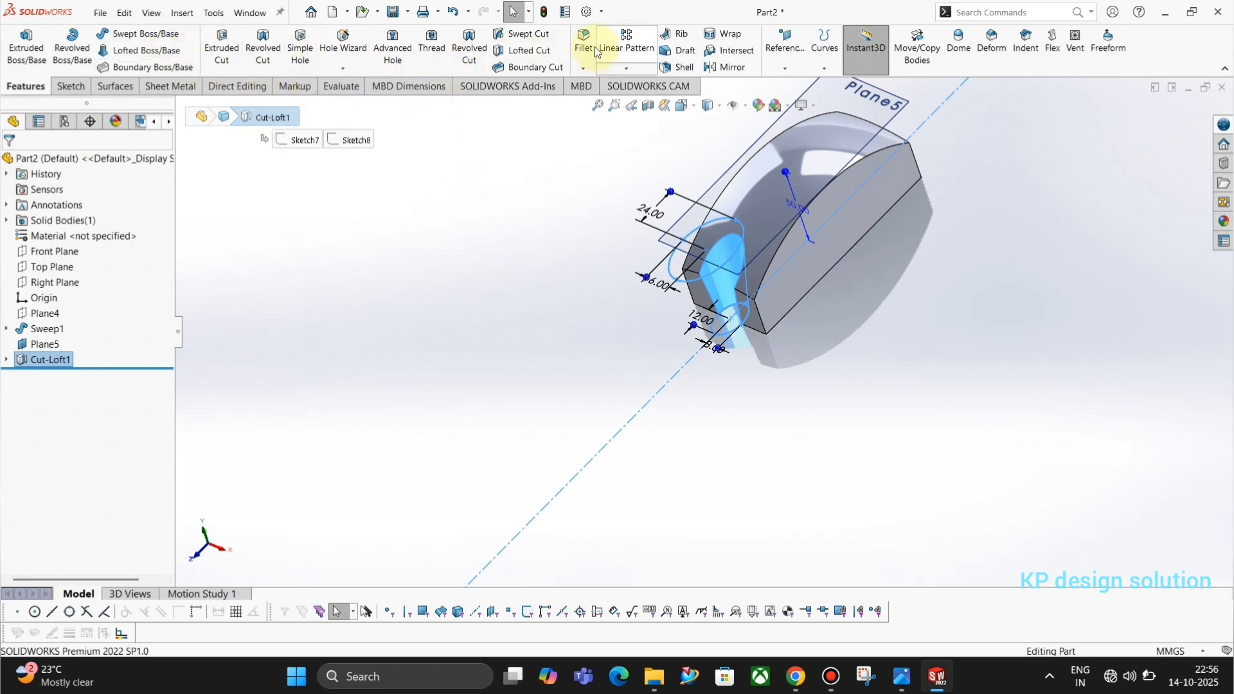
{"action": "left_click", "coordinate": [626, 68]}
{"action": "left_click", "coordinate": [644, 122]}
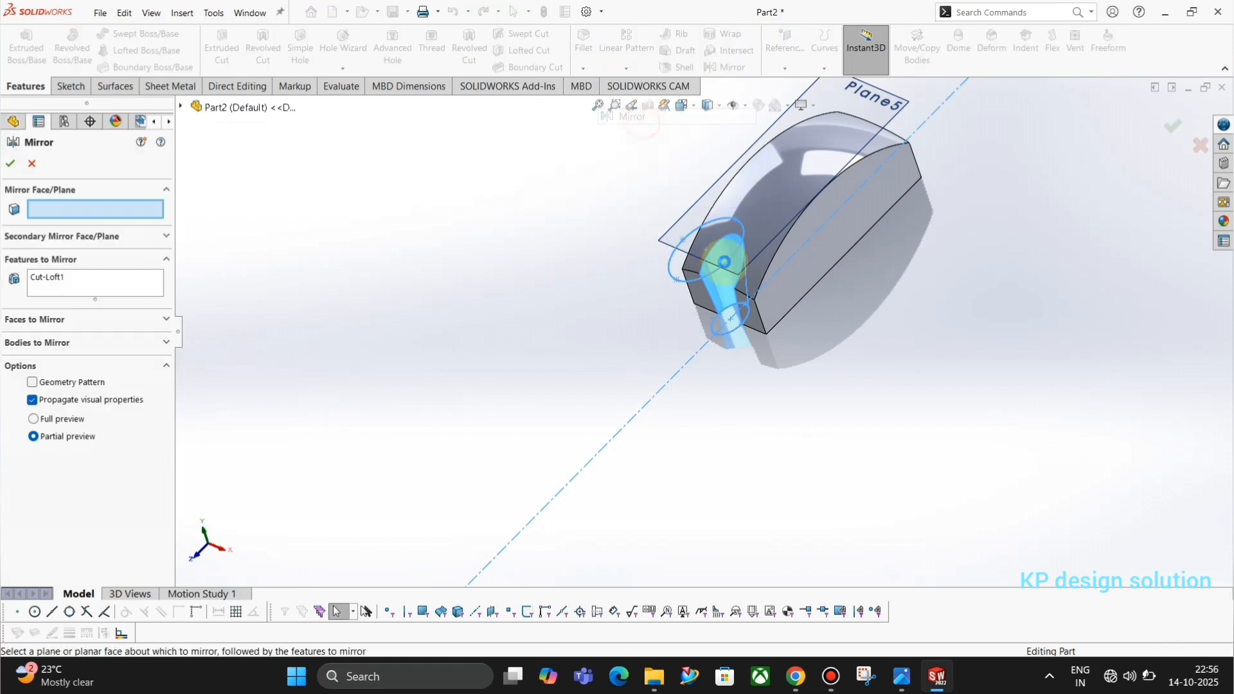
{"action": "scroll", "coordinate": [777, 310], "scroll_direction": "up", "scroll_amount": 2}
{"action": "middle_click_drag", "start_coordinate": [776, 310], "coordinate": [577, 260]}
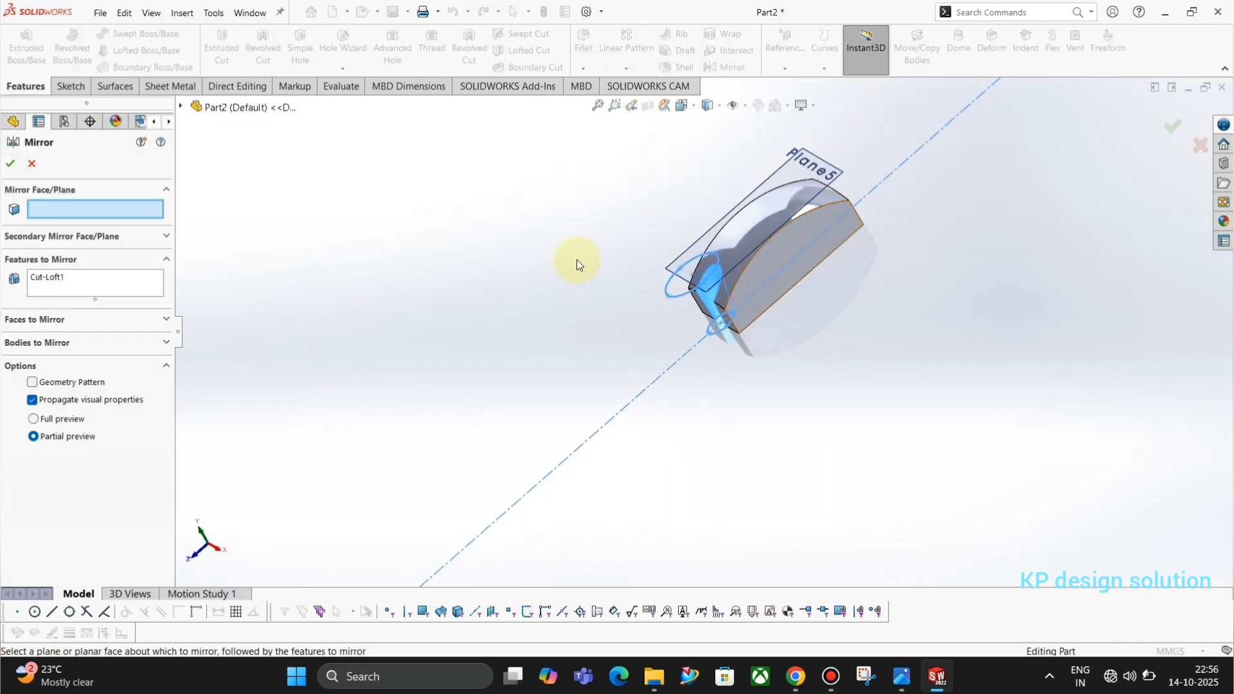
{"action": "left_click", "coordinate": [181, 106]}
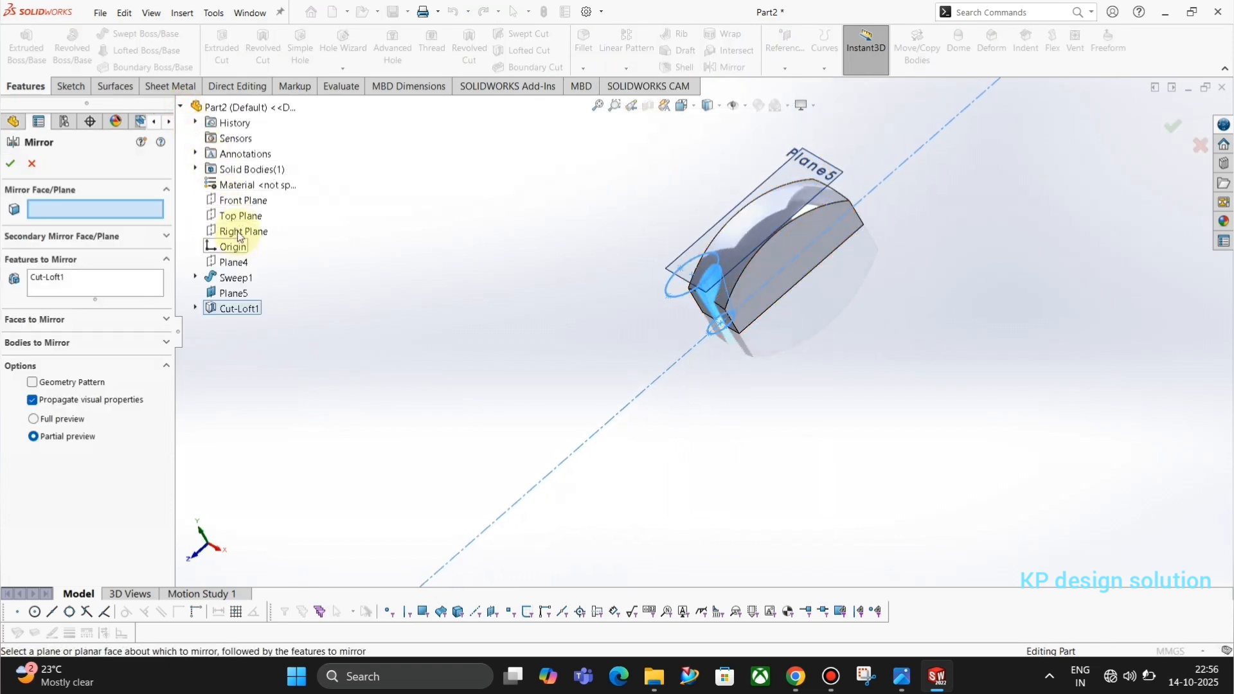
{"action": "left_click", "coordinate": [243, 201]}
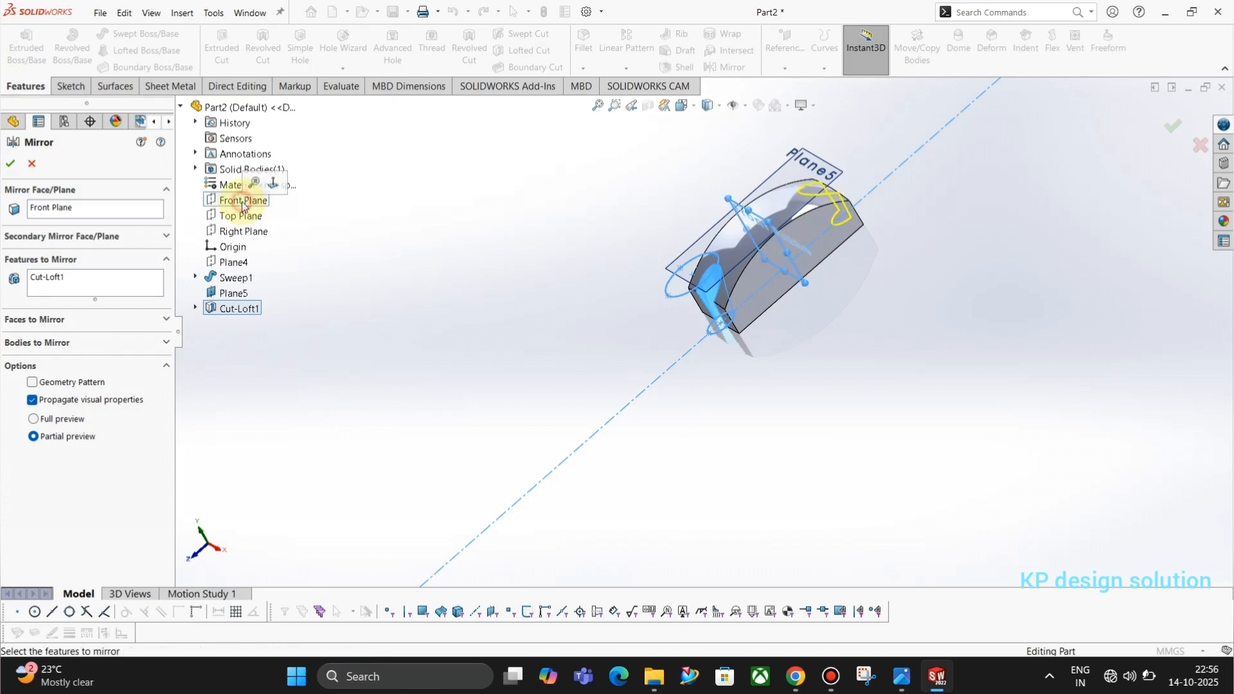
{"action": "left_click", "coordinate": [11, 165]}
{"action": "mouse_move", "coordinate": [558, 360]}
{"action": "middle_mouse_down"}
{"action": "mouse_move", "coordinate": [885, 390]}
{"action": "mouse_move", "coordinate": [807, 193]}
{"action": "mouse_move", "coordinate": [790, 280]}
{"action": "mouse_move", "coordinate": [766, 279]}
{"action": "middle_mouse_up"}
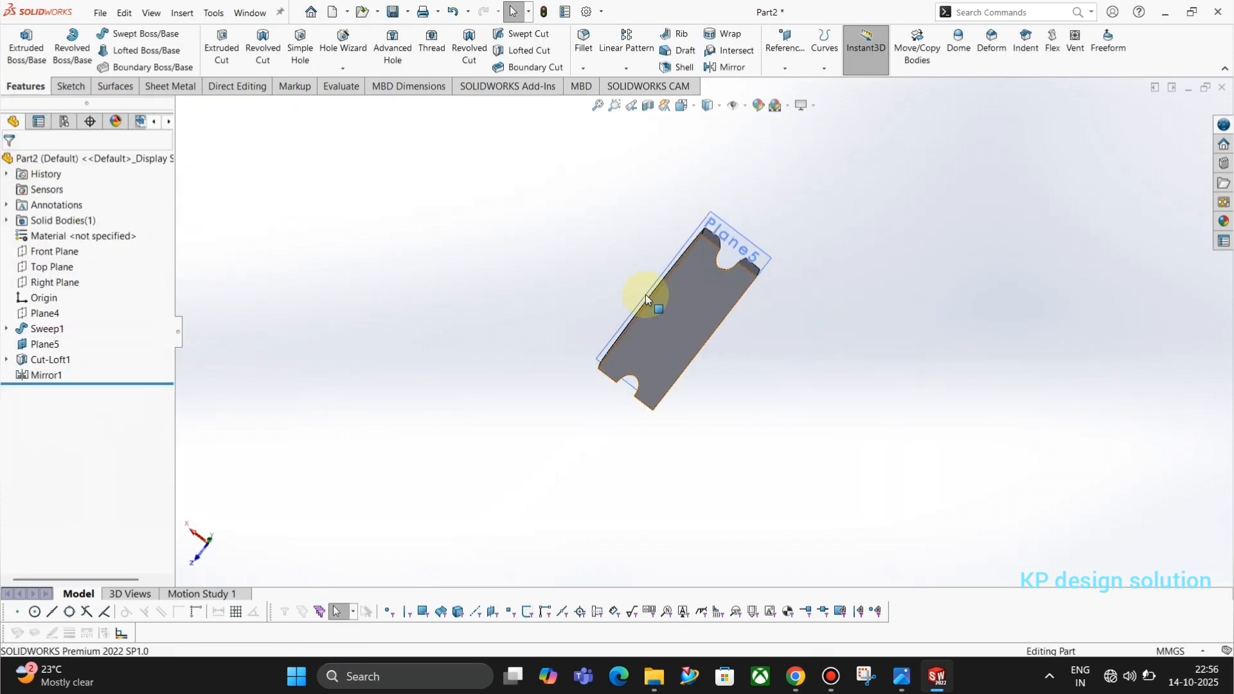
- Check the reference drawing, and hide the offset plane used for the large ellipse
{"action": "key", "text": "alt+Tab"}
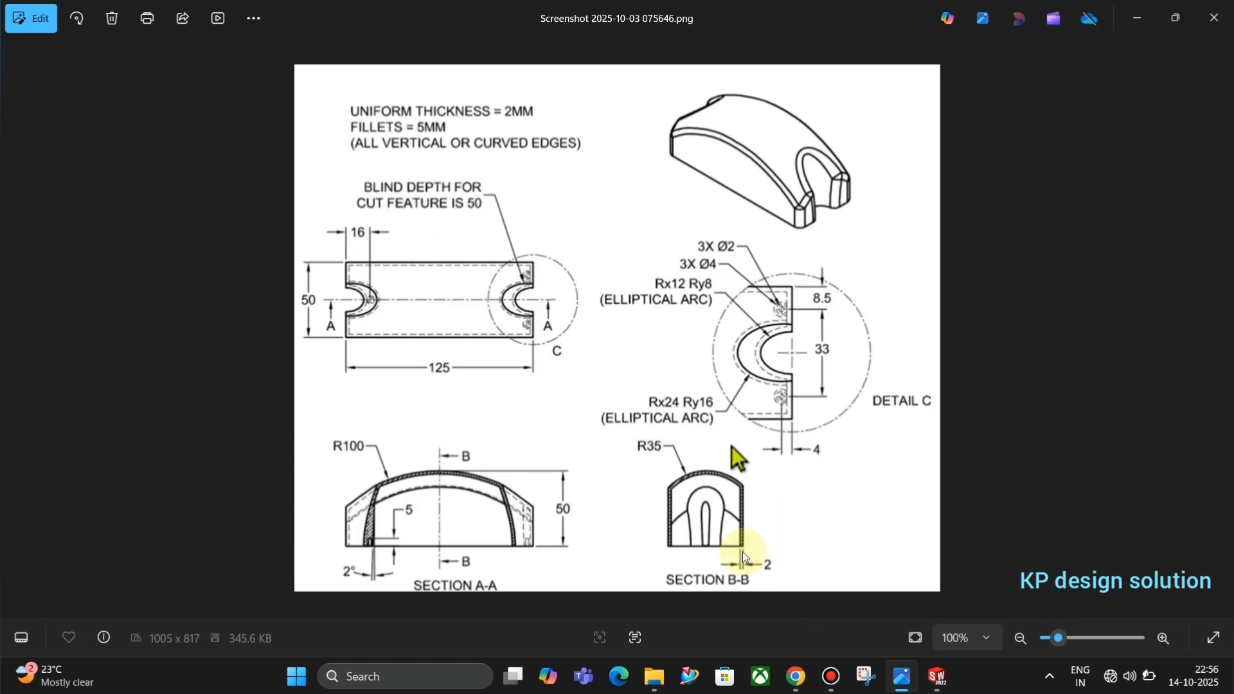
{"action": "key", "text": "alt+Tab"}
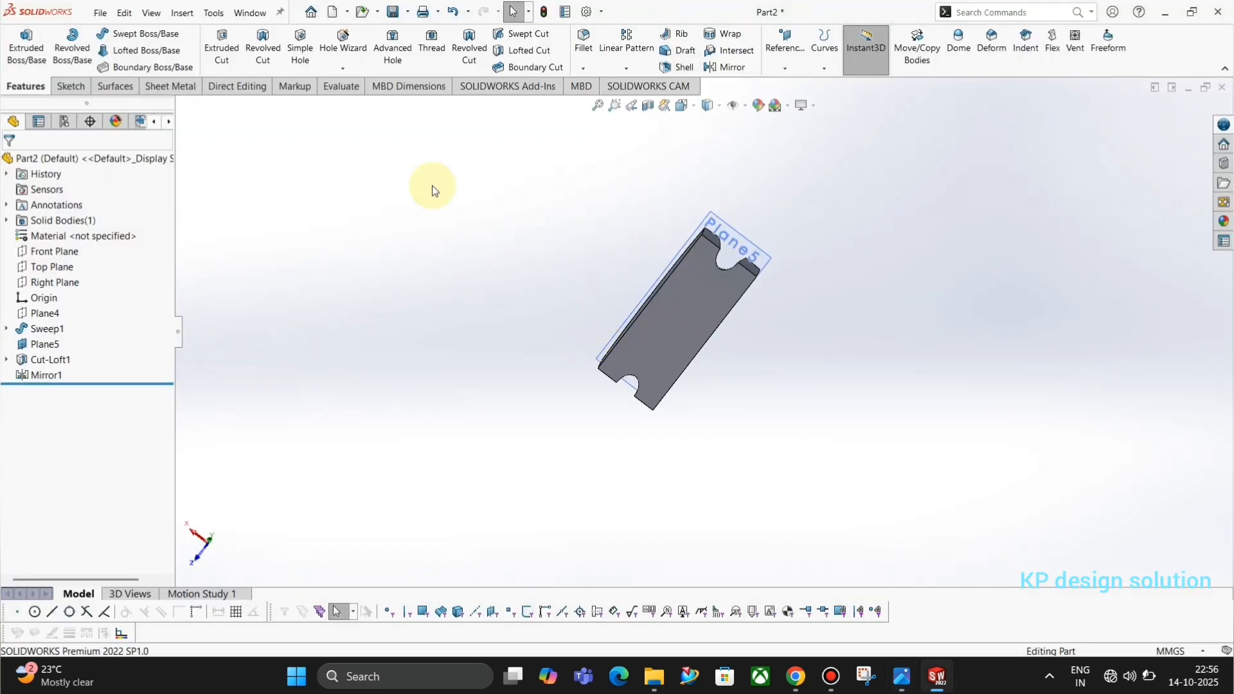
{"action": "left_click", "coordinate": [740, 245]}
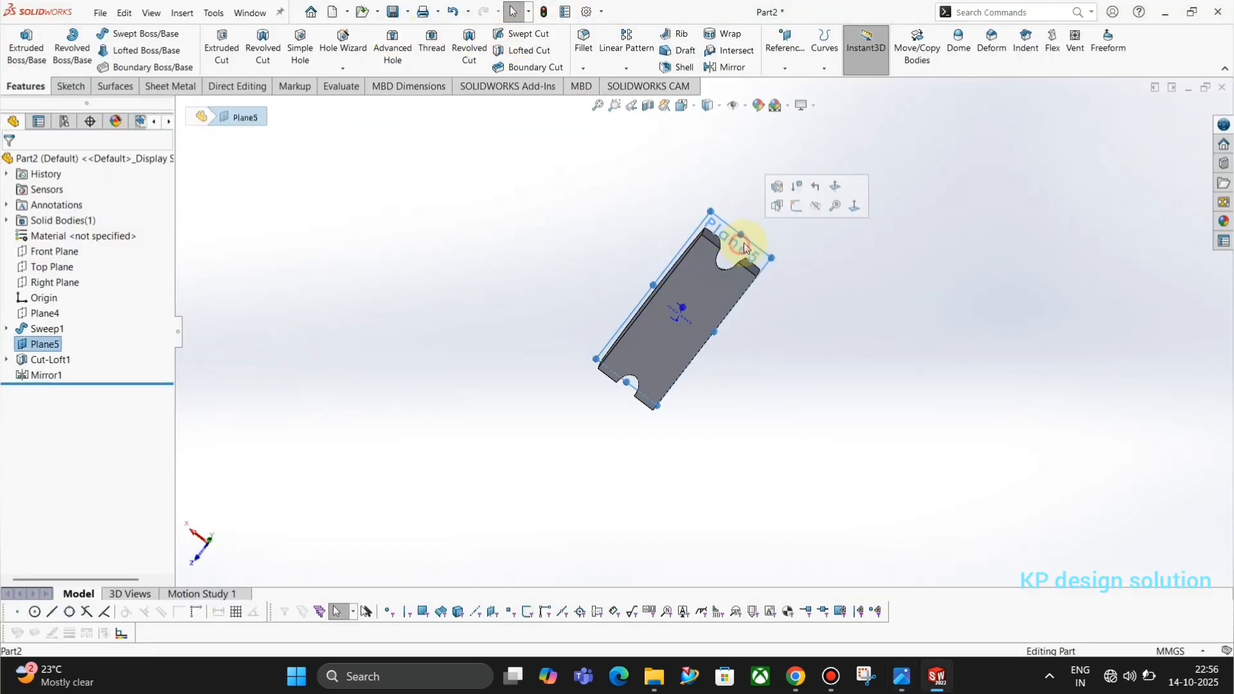
{"action": "left_click", "coordinate": [814, 208]}
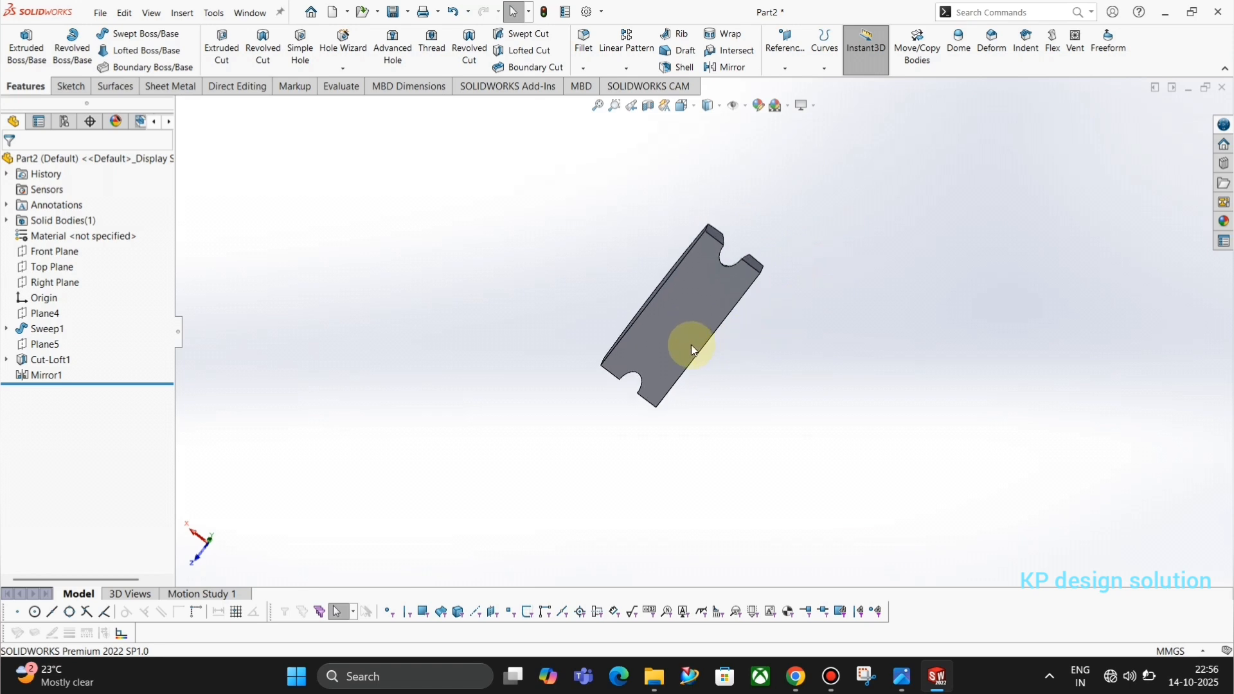
{"action": "middle_click_drag", "start_coordinate": [645, 345], "coordinate": [666, 330]}
{"action": "scroll", "coordinate": [730, 347], "scroll_direction": "down", "scroll_amount": 5}
{"action": "scroll", "coordinate": [669, 313], "scroll_direction": "up", "scroll_amount": 3}
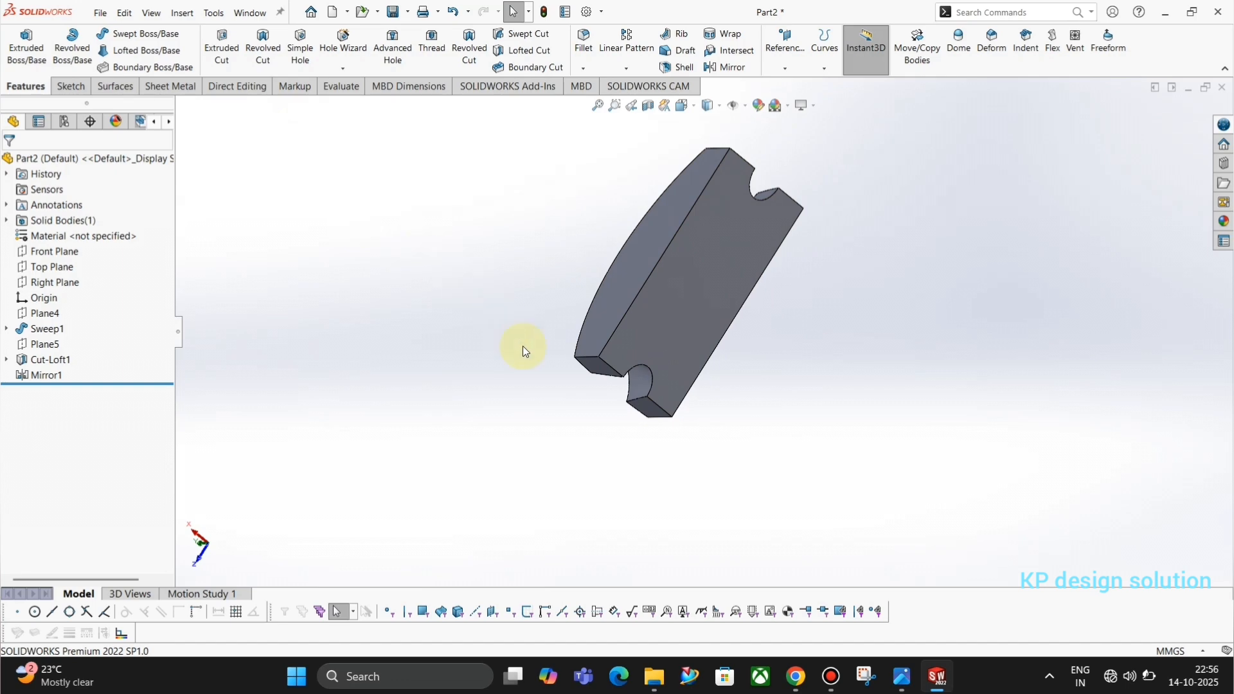
- Shell the body to a 2 mm wall thickness, removing the flat bottom face
{"action": "key", "text": "alt+Tab"}
{"action": "key", "text": "alt+Tab"}
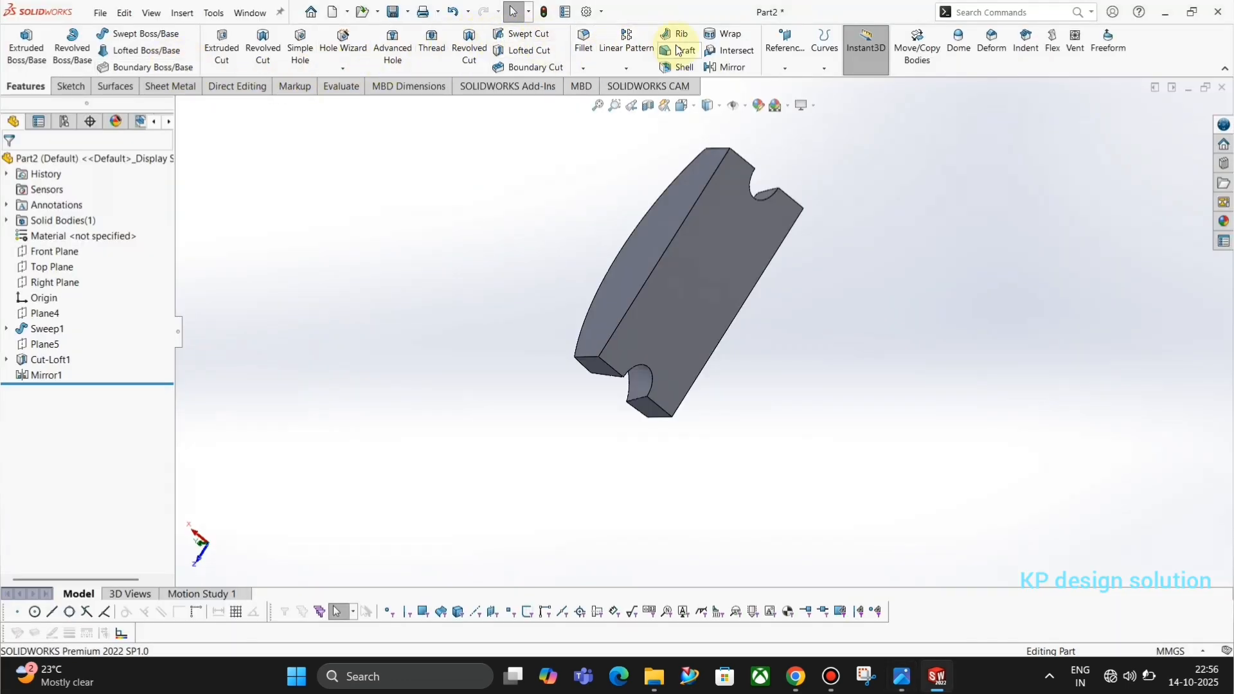
{"action": "left_click", "coordinate": [685, 67]}
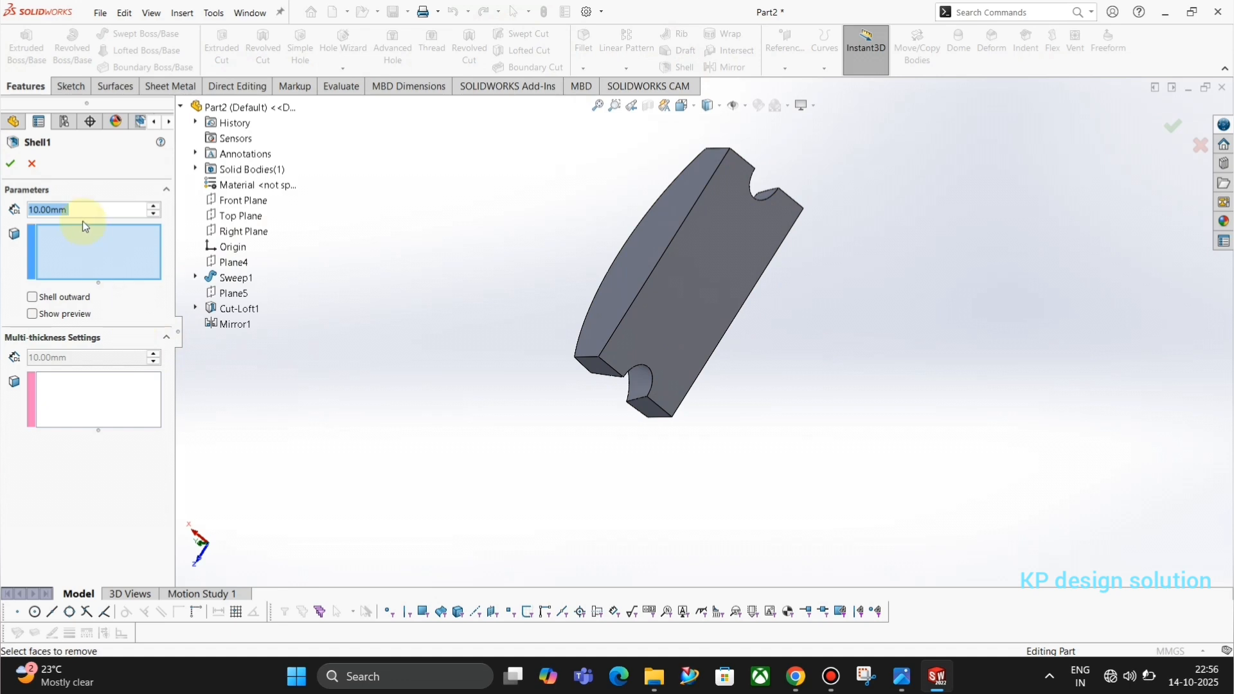
{"action": "type", "text": "2"}
{"action": "key", "text": "Return"}
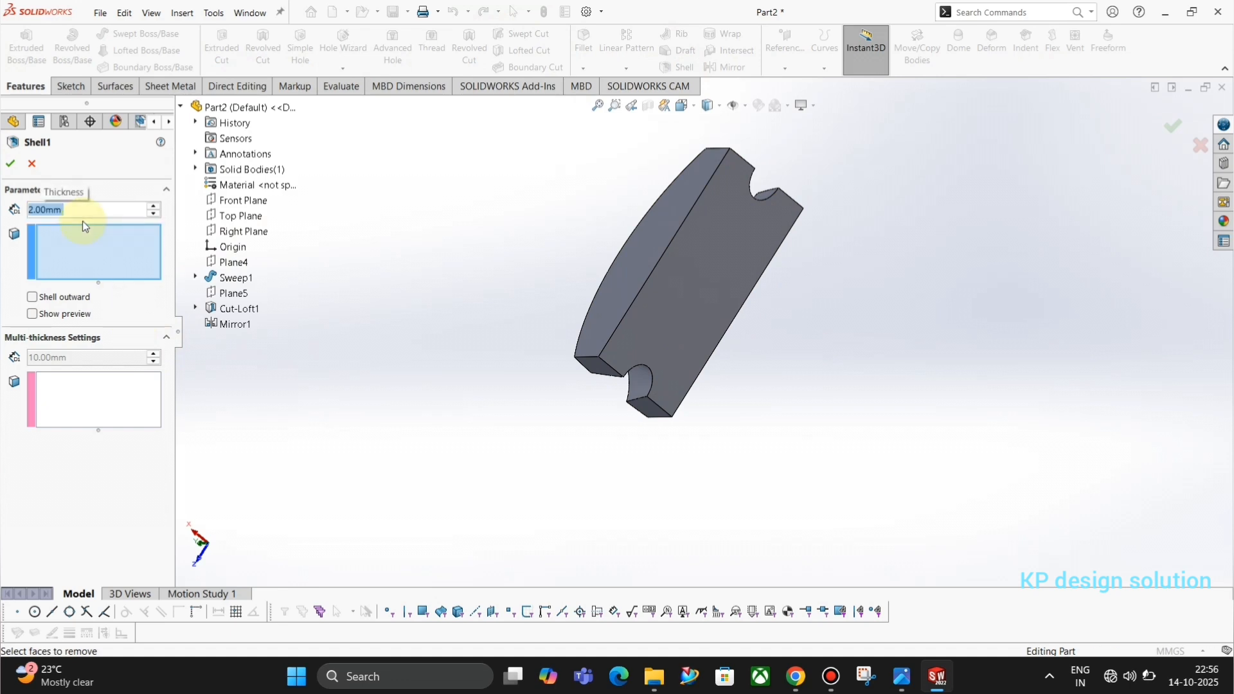
{"action": "left_click", "coordinate": [741, 295]}
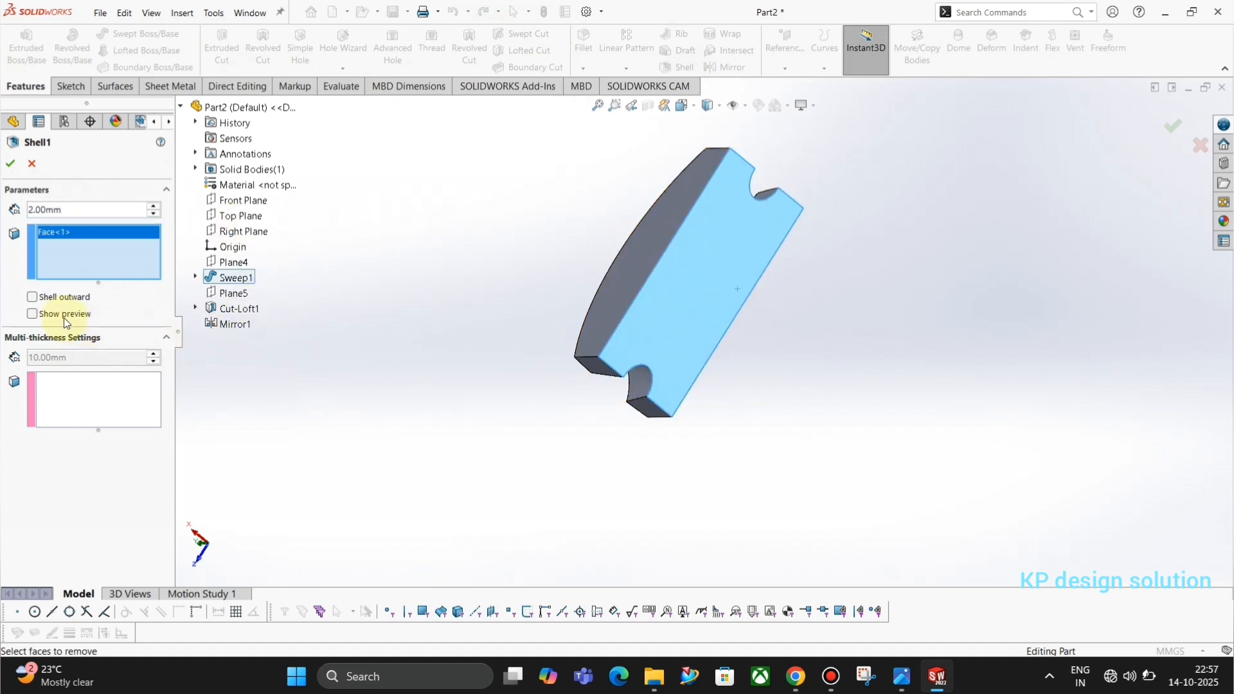
{"action": "left_click", "coordinate": [32, 315]}
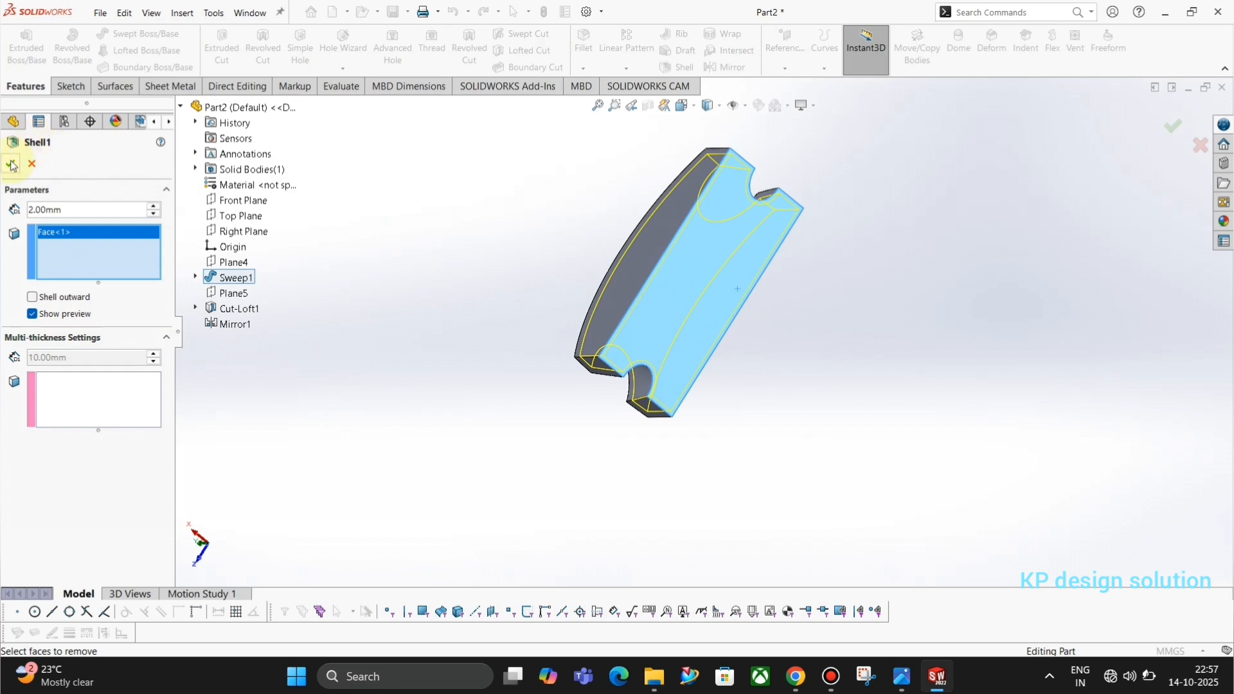
{"action": "left_click", "coordinate": [889, 449]}
- Start a sketch on the shelled body's bottom rim face and check the hole details in the reference drawing
{"action": "middle_click_drag", "start_coordinate": [769, 373], "coordinate": [676, 326]}
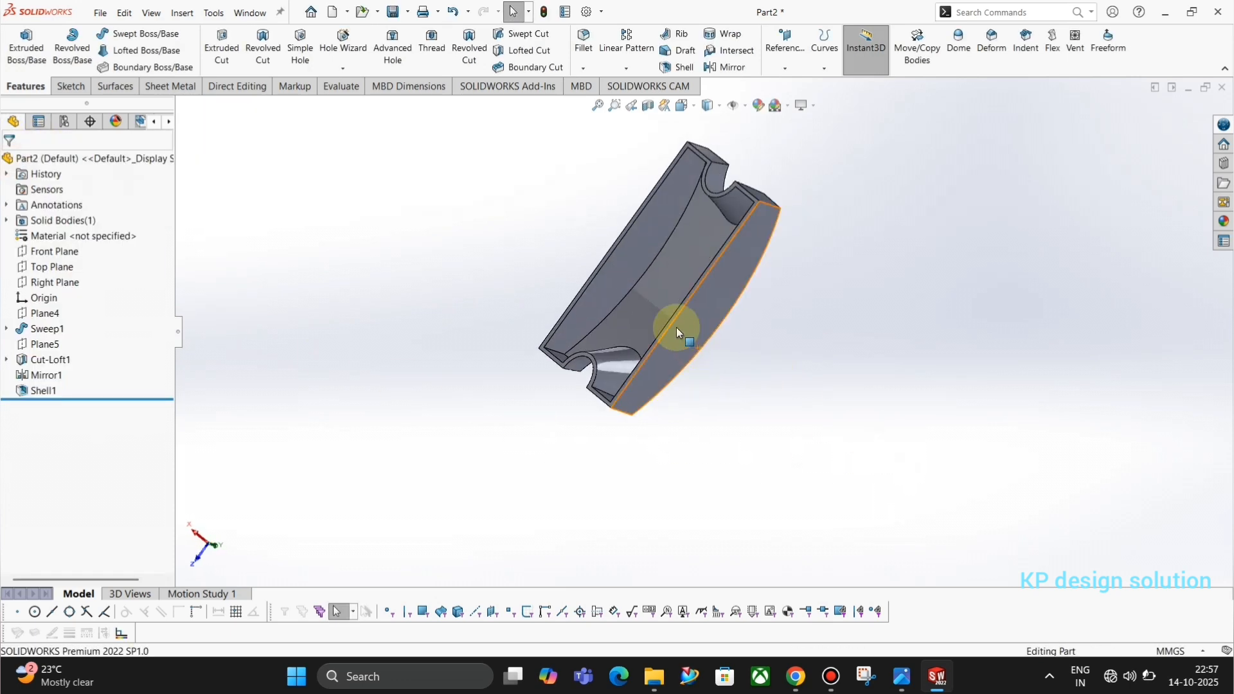
{"action": "scroll", "coordinate": [677, 327], "scroll_direction": "down", "scroll_amount": 3}
{"action": "middle_click_drag", "start_coordinate": [621, 234], "coordinate": [727, 255]}
{"action": "scroll", "coordinate": [728, 257], "scroll_direction": "down", "scroll_amount": 5}
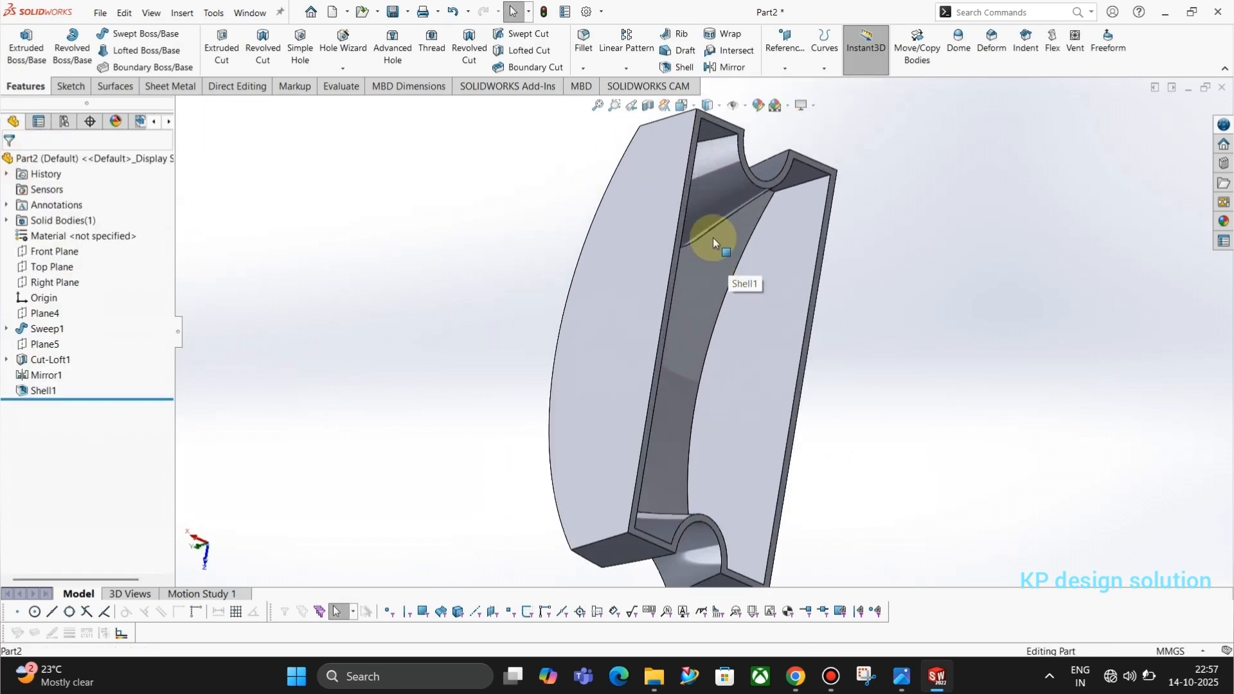
{"action": "left_click", "coordinate": [649, 266]}
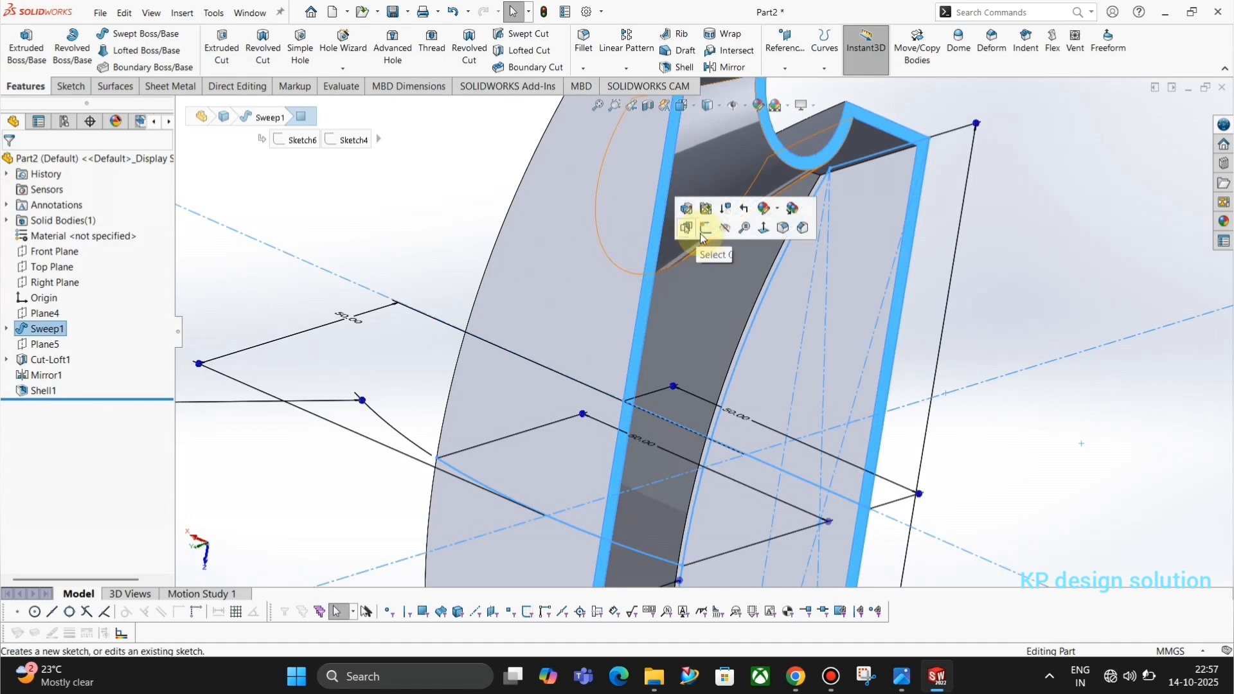
{"action": "left_click", "coordinate": [702, 232]}
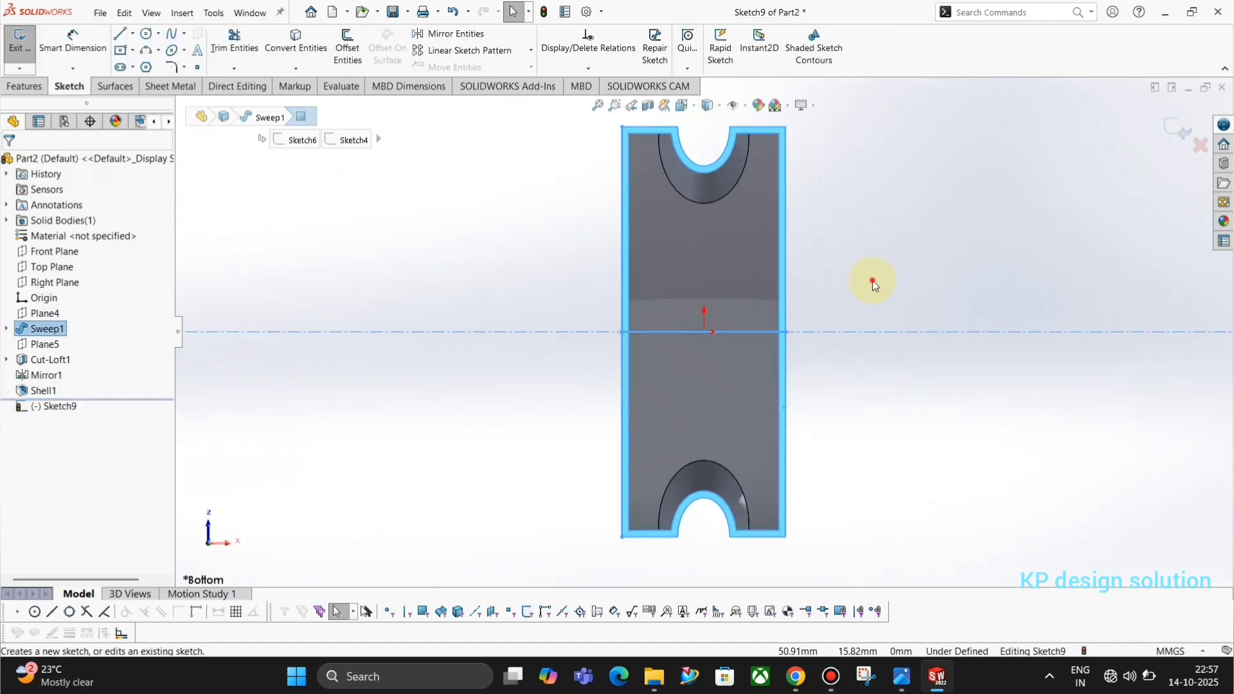
{"action": "scroll", "coordinate": [746, 214], "scroll_direction": "down", "scroll_amount": 3}
{"action": "key", "text": "alt+Tab"}
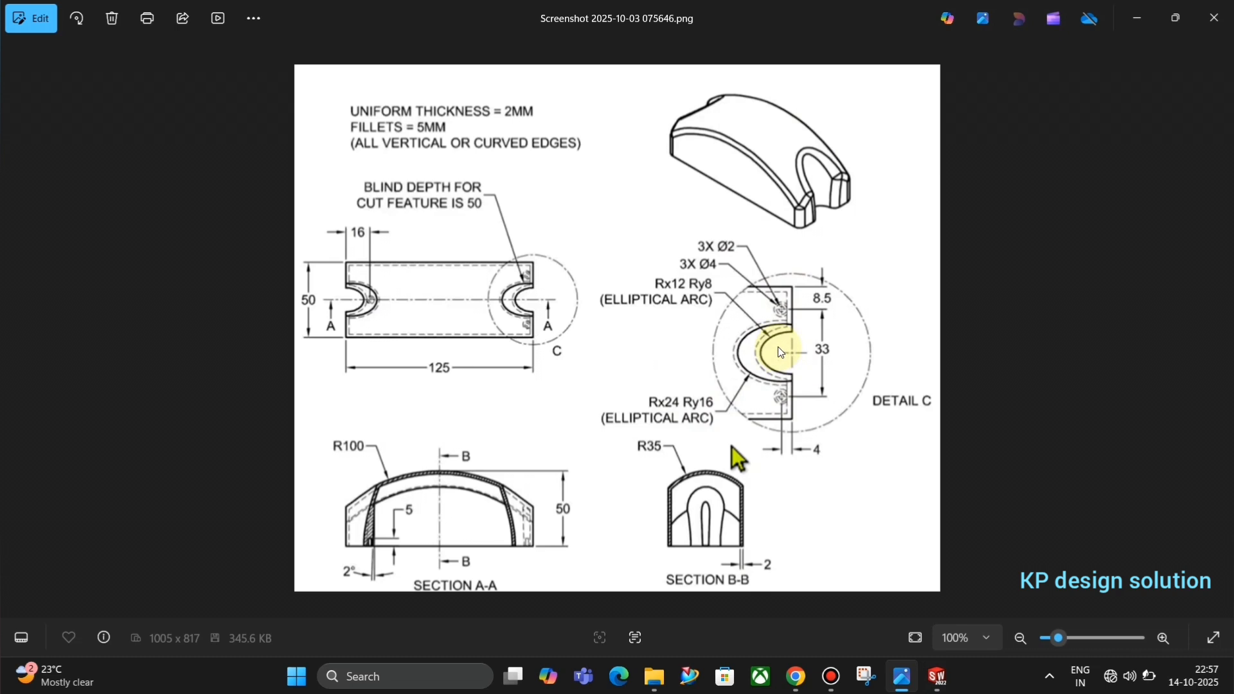
{"action": "key", "text": "alt+Tab"}
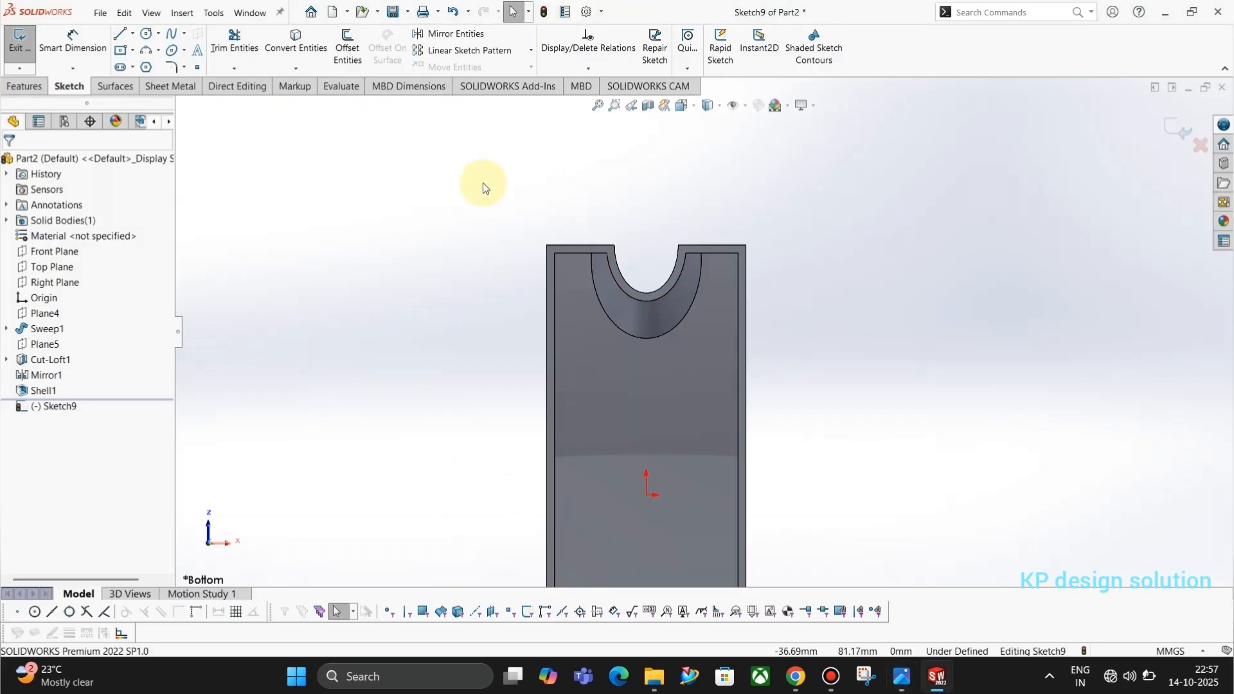
- Sketch two circles on either side of one end cutout, the first with a radius of about 2.35 mm
{"action": "left_click", "coordinate": [147, 35]}
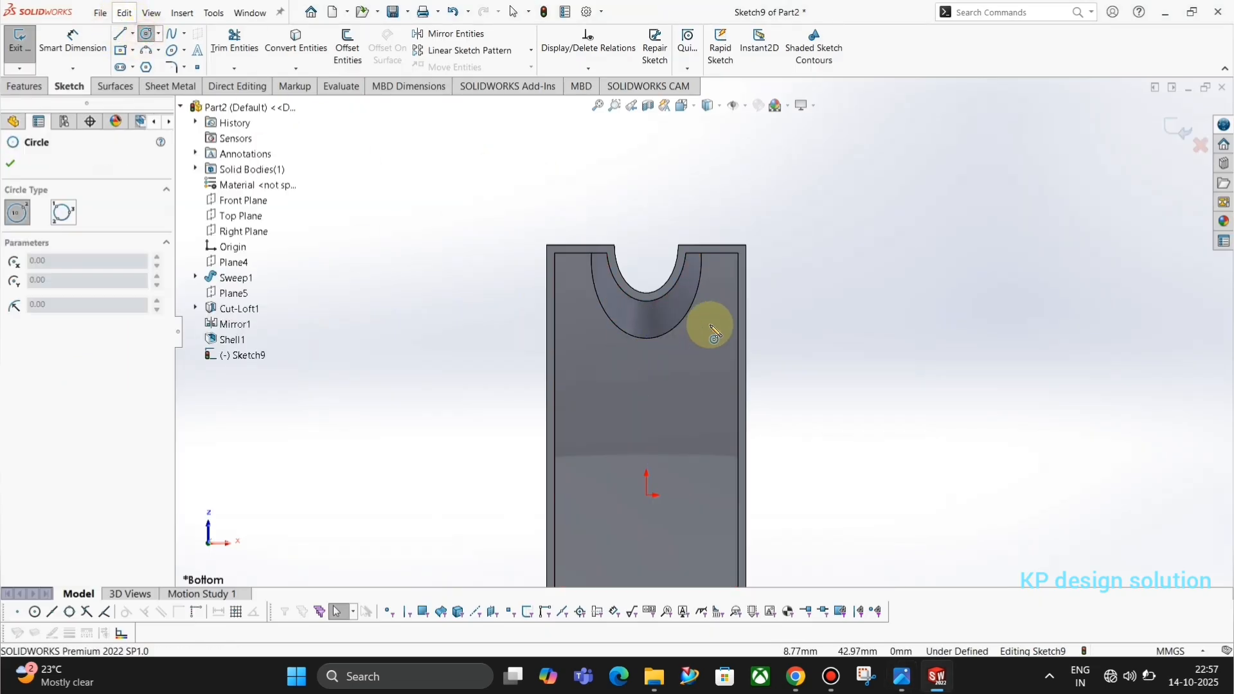
{"action": "scroll", "coordinate": [707, 319], "scroll_direction": "down", "scroll_amount": 5}
{"action": "left_click", "coordinate": [449, 178]}
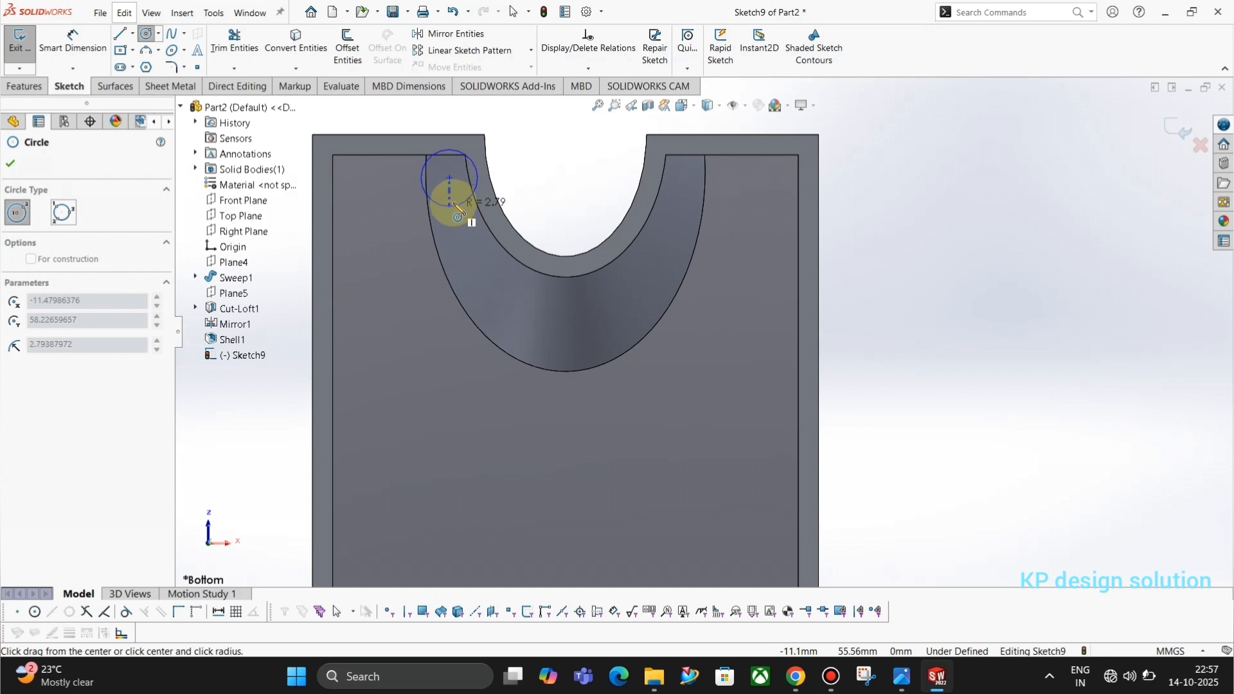
{"action": "left_click", "coordinate": [466, 195]}
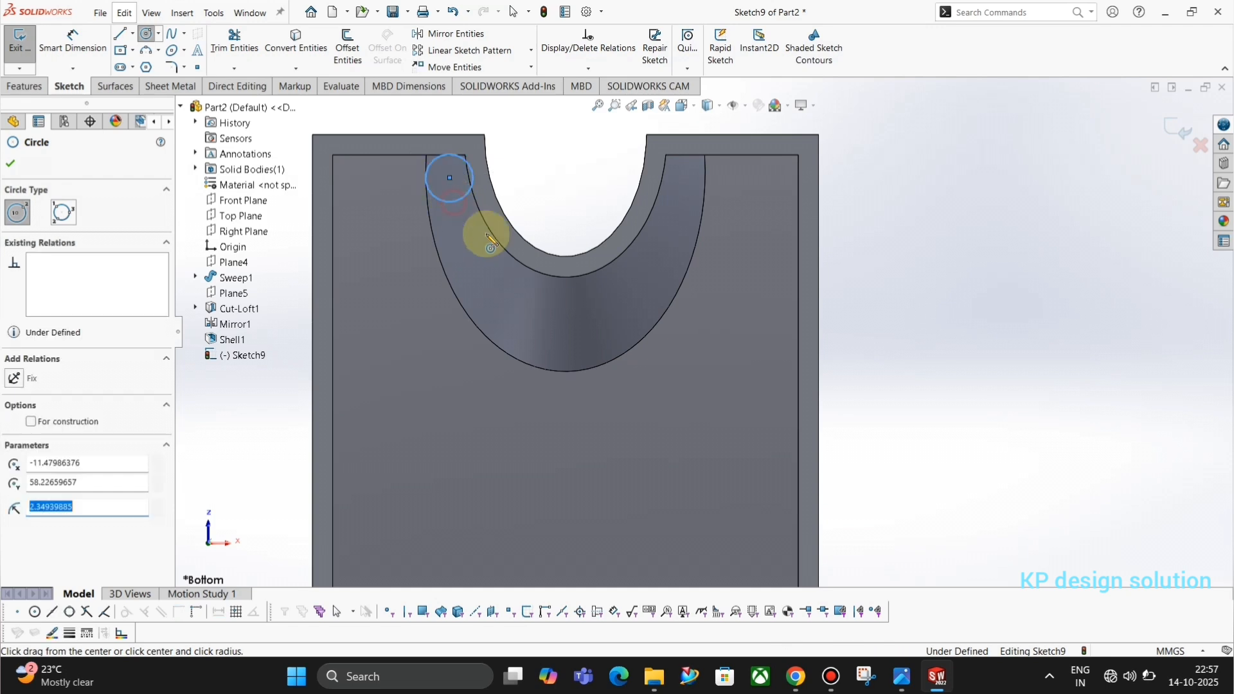
{"action": "left_click", "coordinate": [692, 178]}
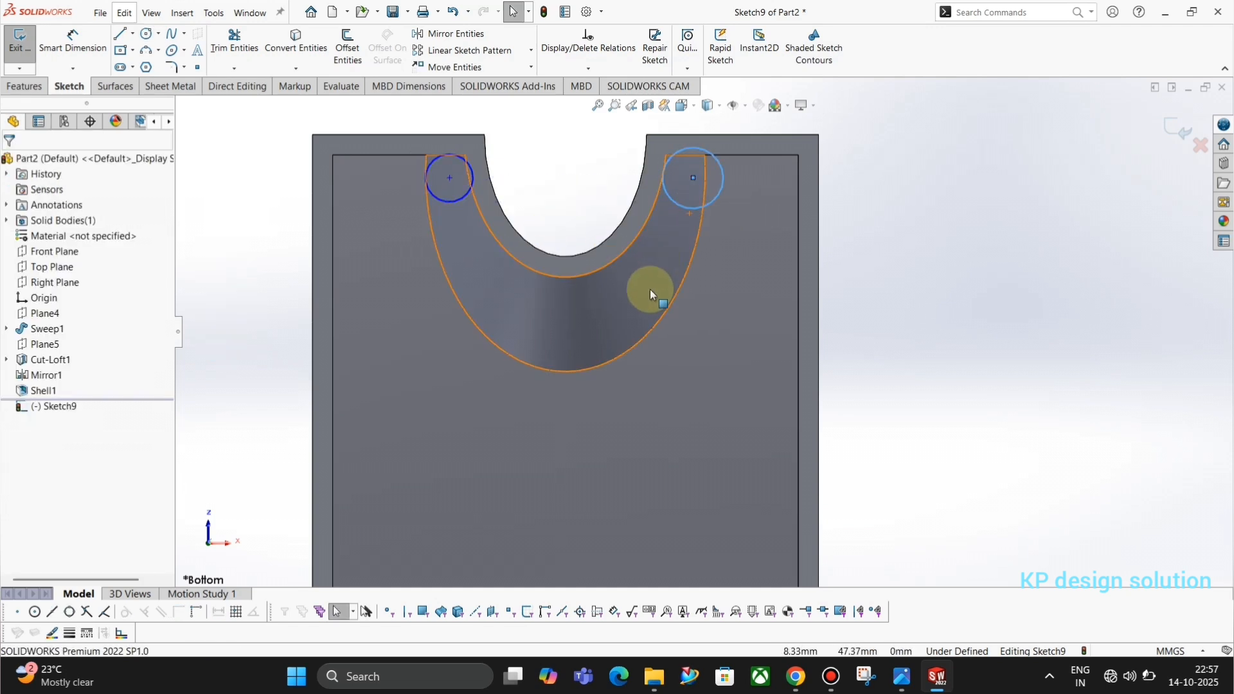
- Recheck the reference drawing and sketch a third circle just inboard of the opposite end cutout, midway across the body
{"action": "key", "text": "alt+Tab"}
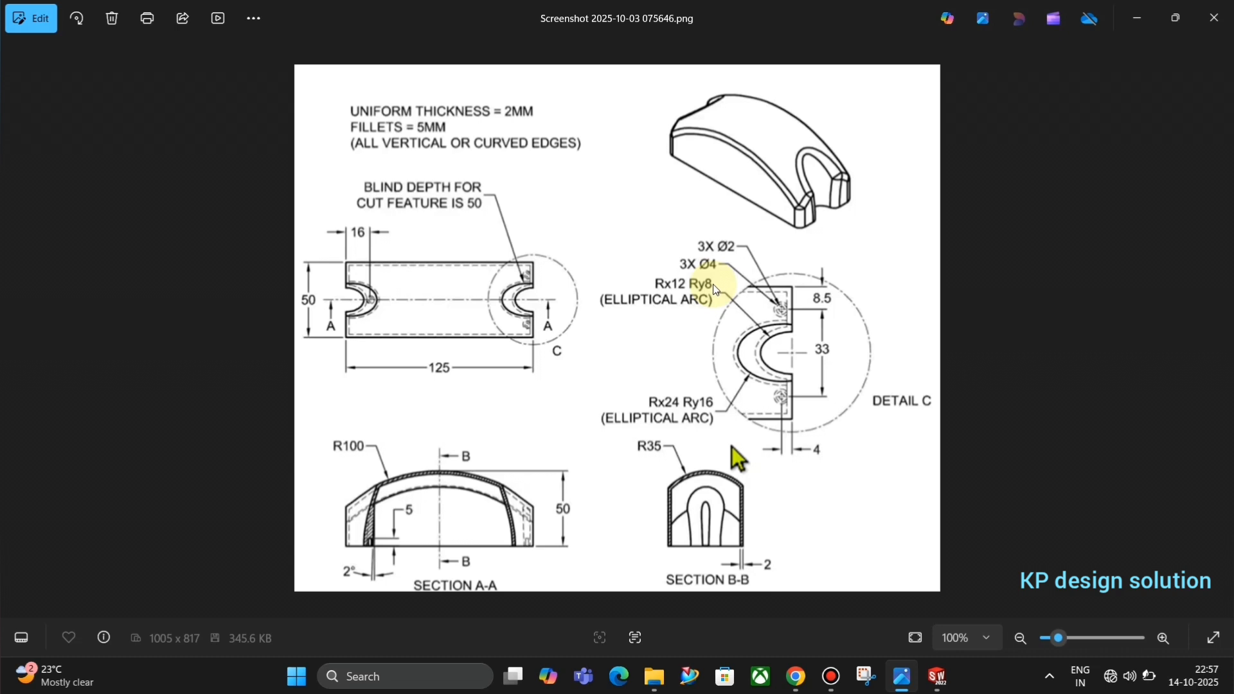
{"action": "key", "text": "alt+Tab"}
{"action": "scroll", "coordinate": [661, 437], "scroll_direction": "up", "scroll_amount": 5}
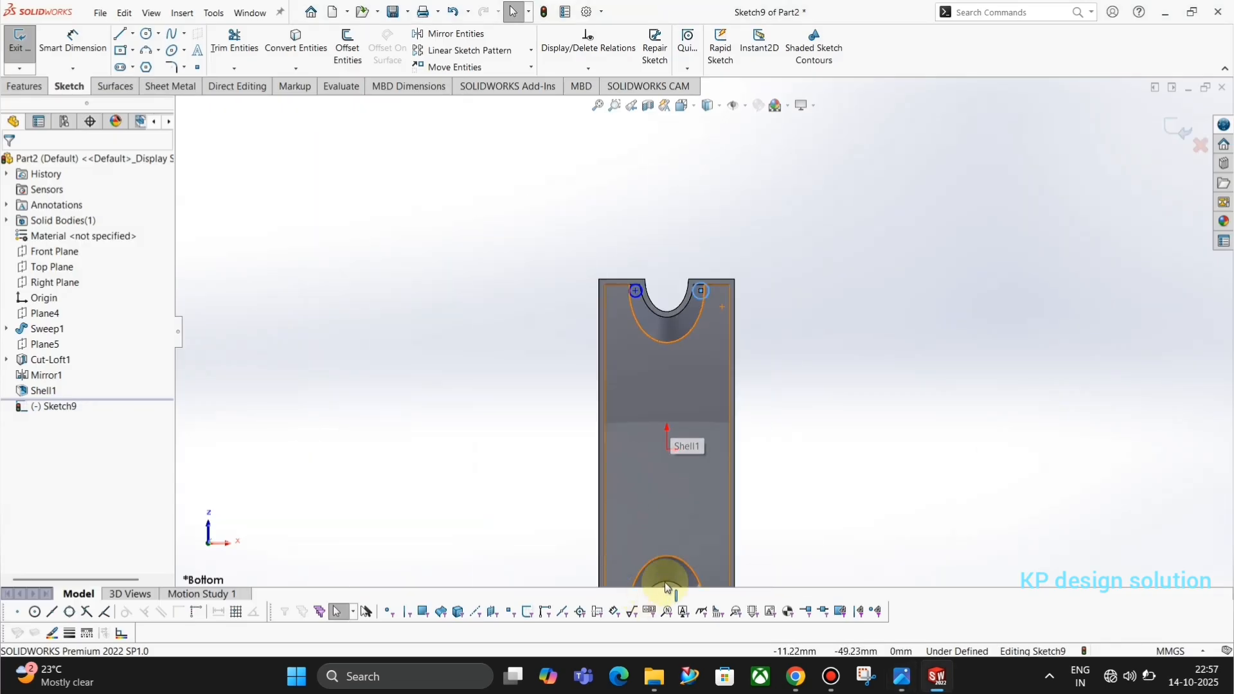
{"action": "scroll", "coordinate": [722, 512], "scroll_direction": "up", "scroll_amount": 5}
{"action": "scroll", "coordinate": [696, 279], "scroll_direction": "down", "scroll_amount": 4}
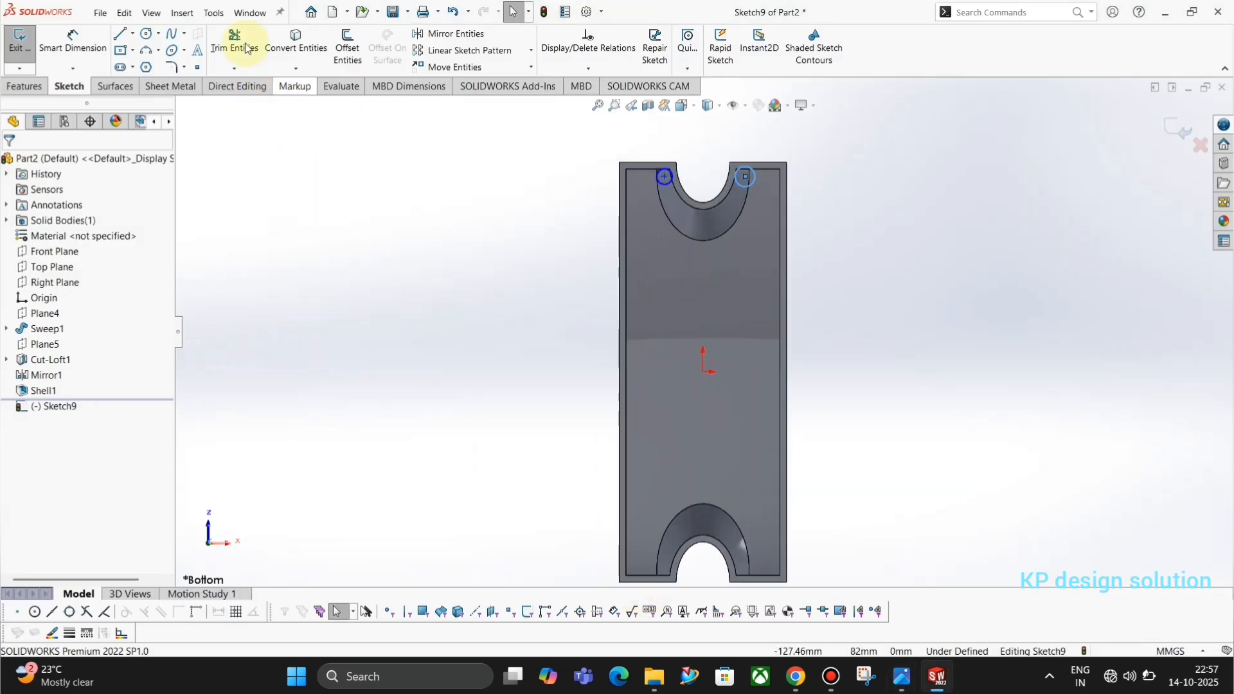
{"action": "left_click", "coordinate": [147, 33]}
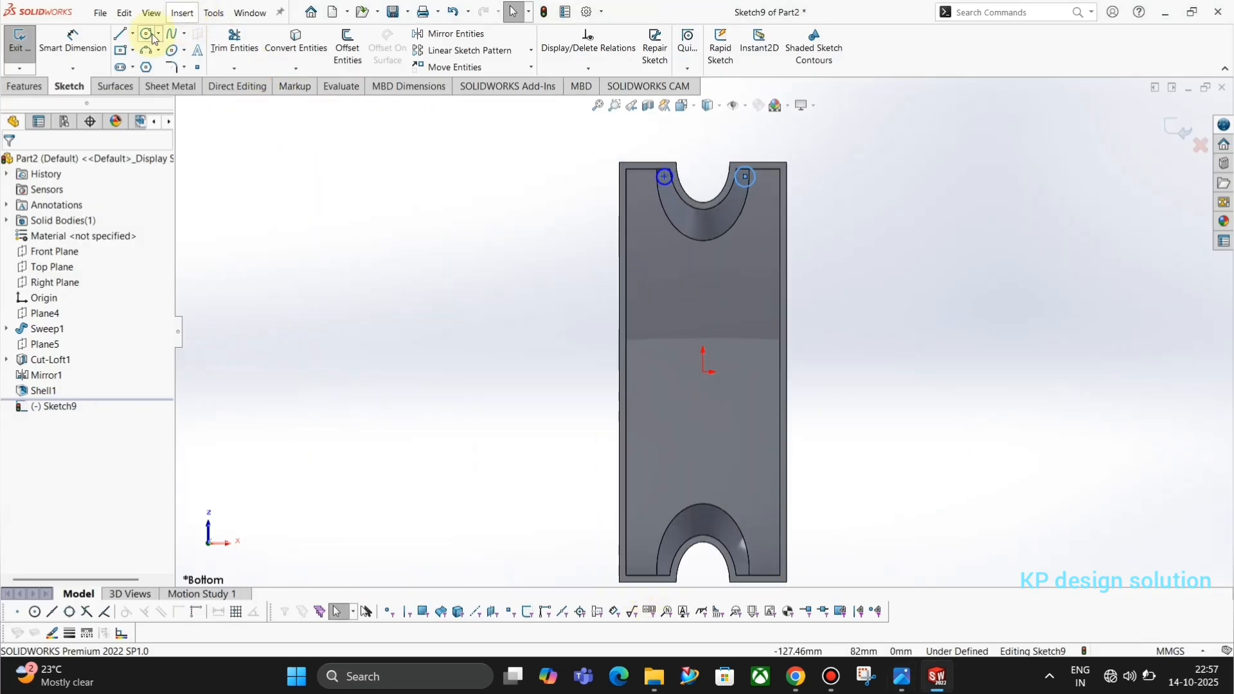
{"action": "left_click", "coordinate": [712, 511]}
{"action": "key", "text": "Escape"}
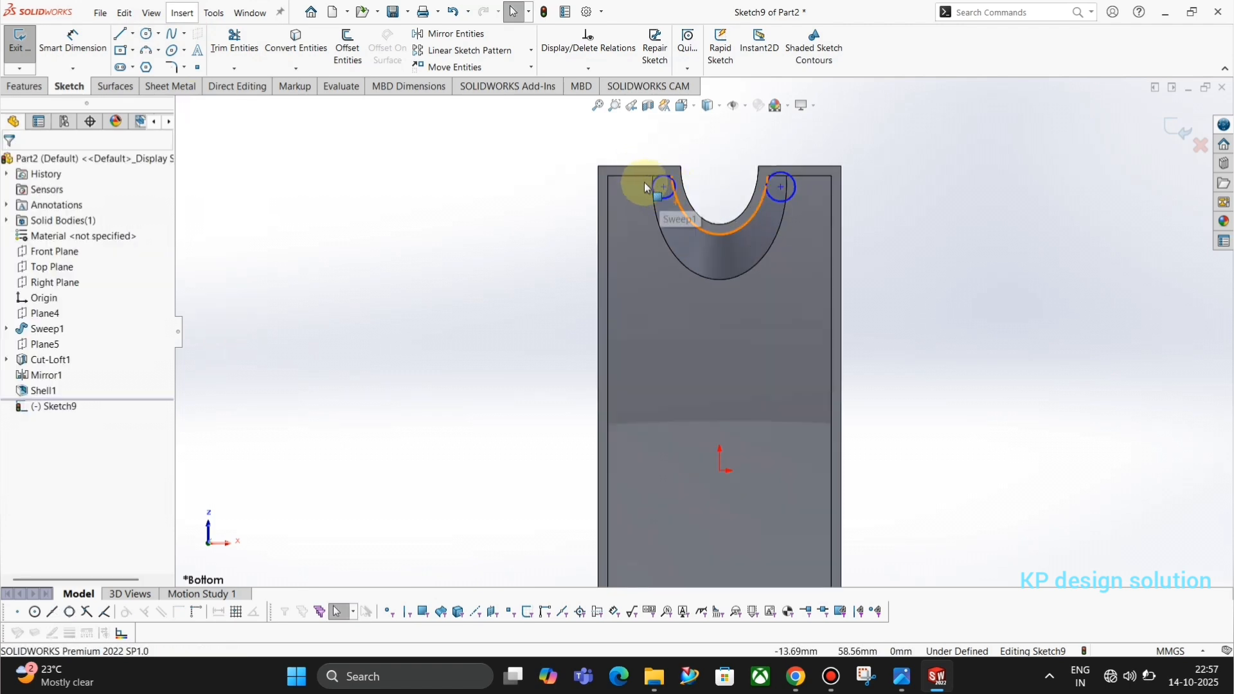
- Make the three circles equal in size
{"action": "scroll", "coordinate": [694, 251], "scroll_direction": "up", "scroll_amount": 2}
{"action": "left_click_drag", "start_coordinate": [670, 242], "coordinate": [749, 524]}
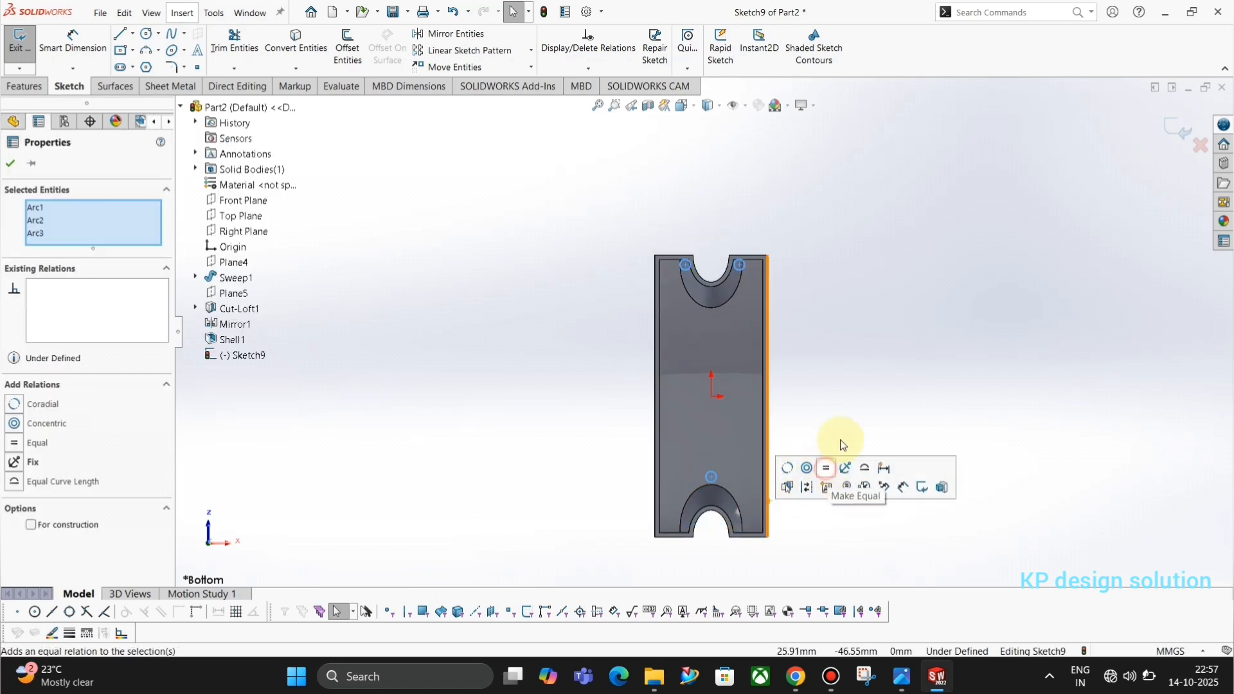
{"action": "left_click", "coordinate": [881, 344]}
- Sketch infinite vertical and horizontal construction lines through the origin
{"action": "left_click", "coordinate": [118, 34]}
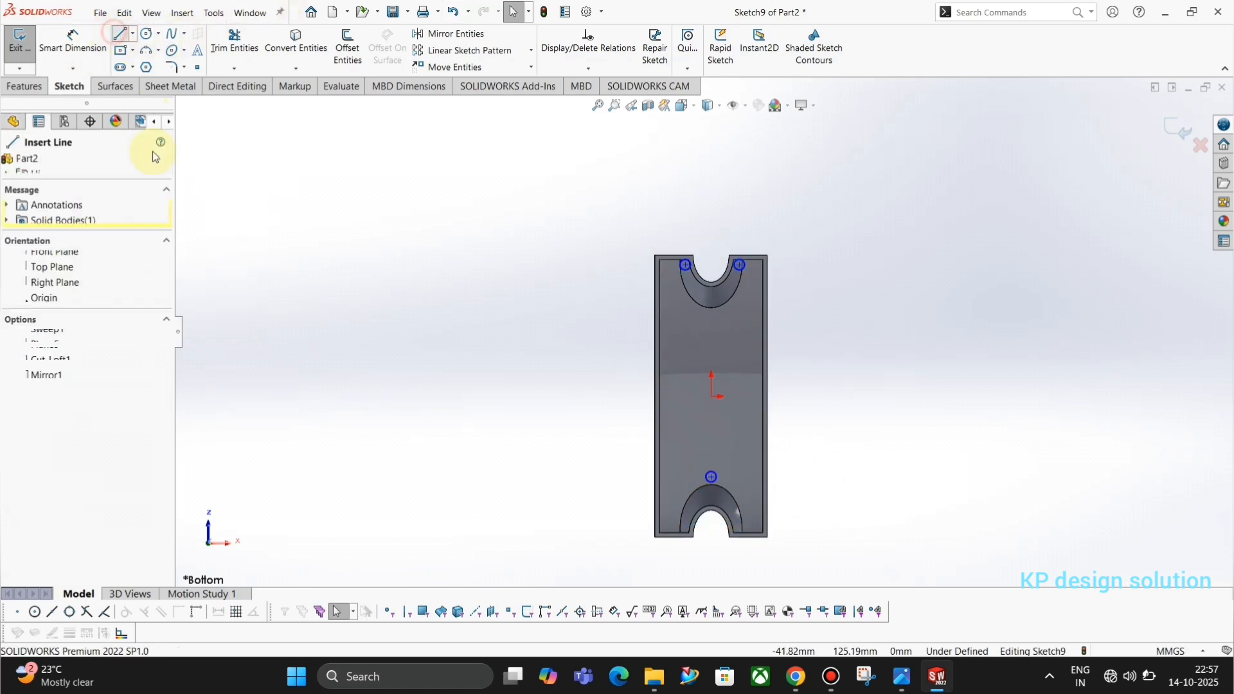
{"action": "left_click", "coordinate": [77, 339]}
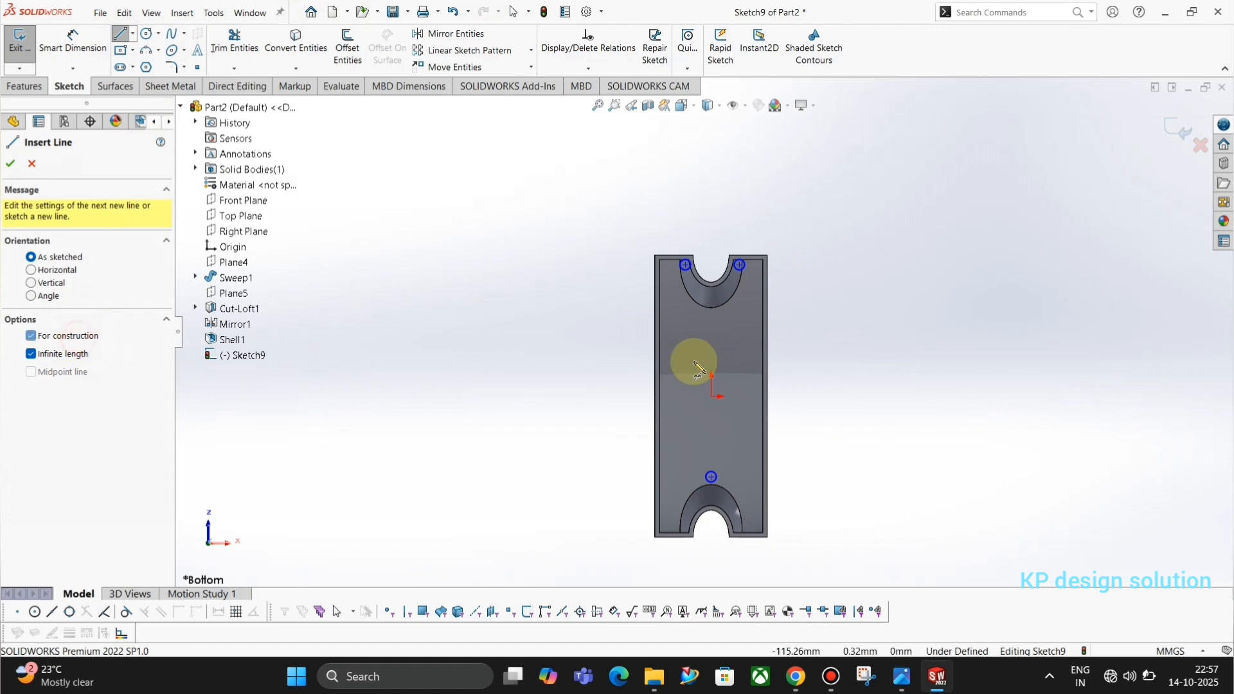
{"action": "left_click", "coordinate": [712, 396]}
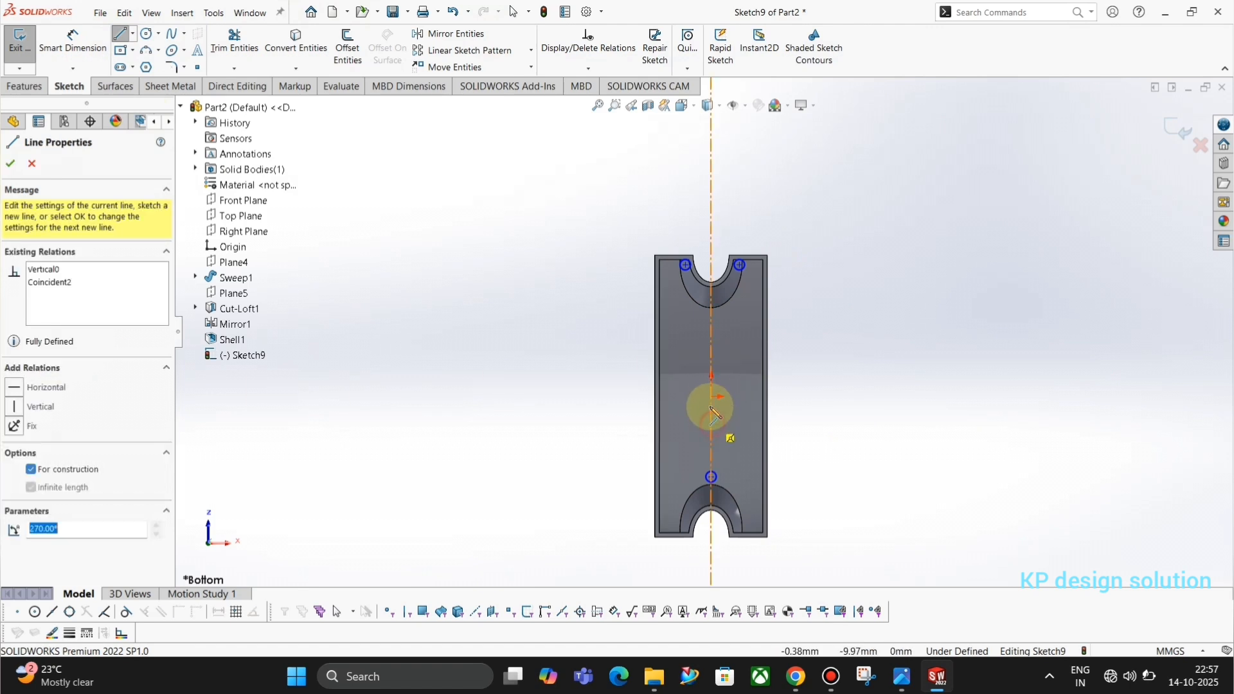
{"action": "left_click", "coordinate": [790, 397]}
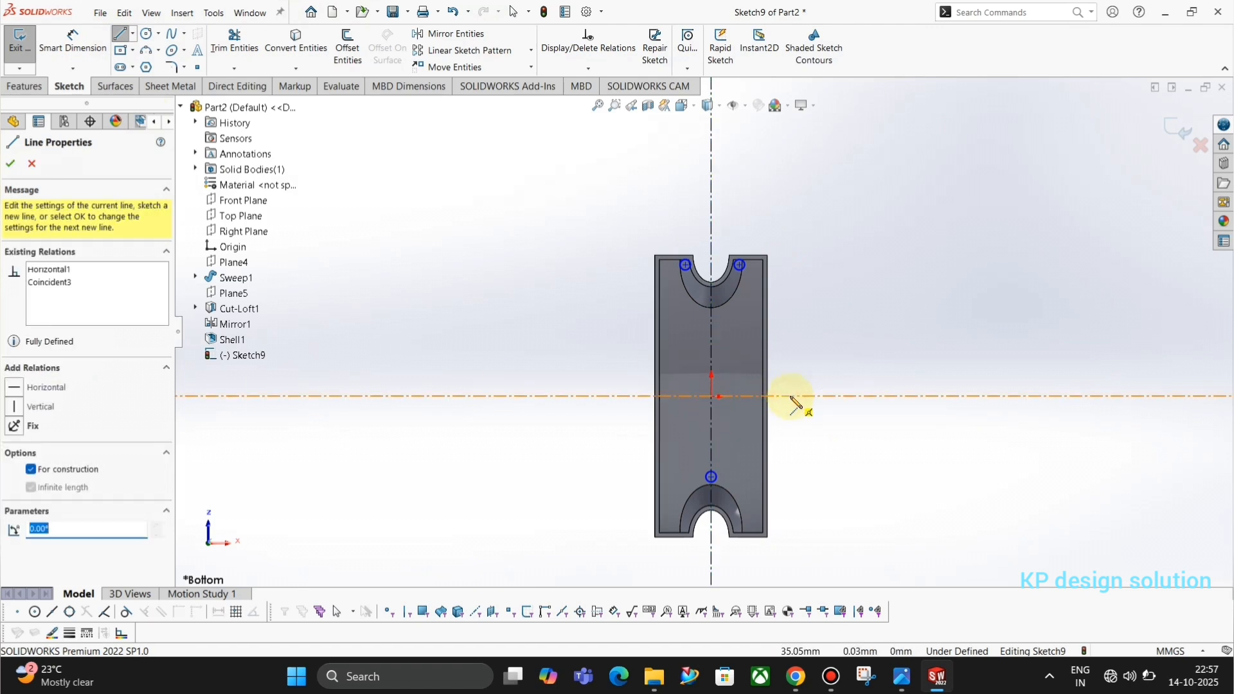
{"action": "key", "text": "Escape"}
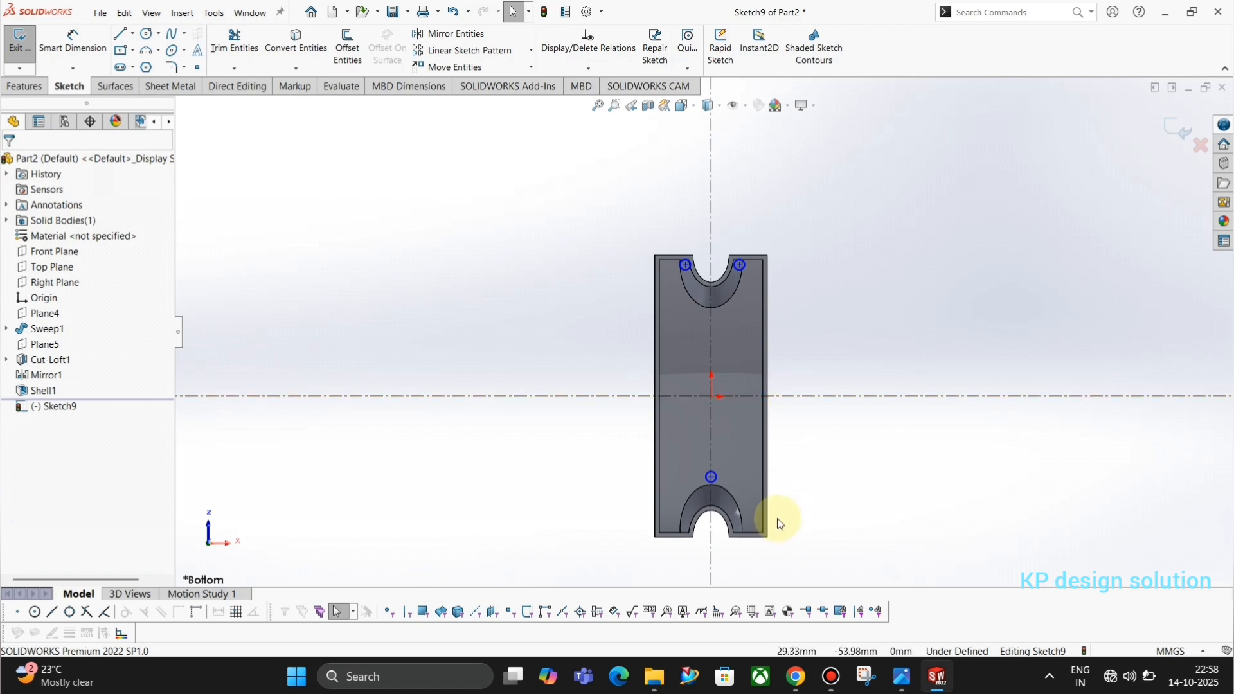
- Dimension one circle beside the end cutout and set its diameter to 4 mm
{"action": "left_click", "coordinate": [73, 40]}
{"action": "scroll", "coordinate": [706, 267], "scroll_direction": "down", "scroll_amount": 6}
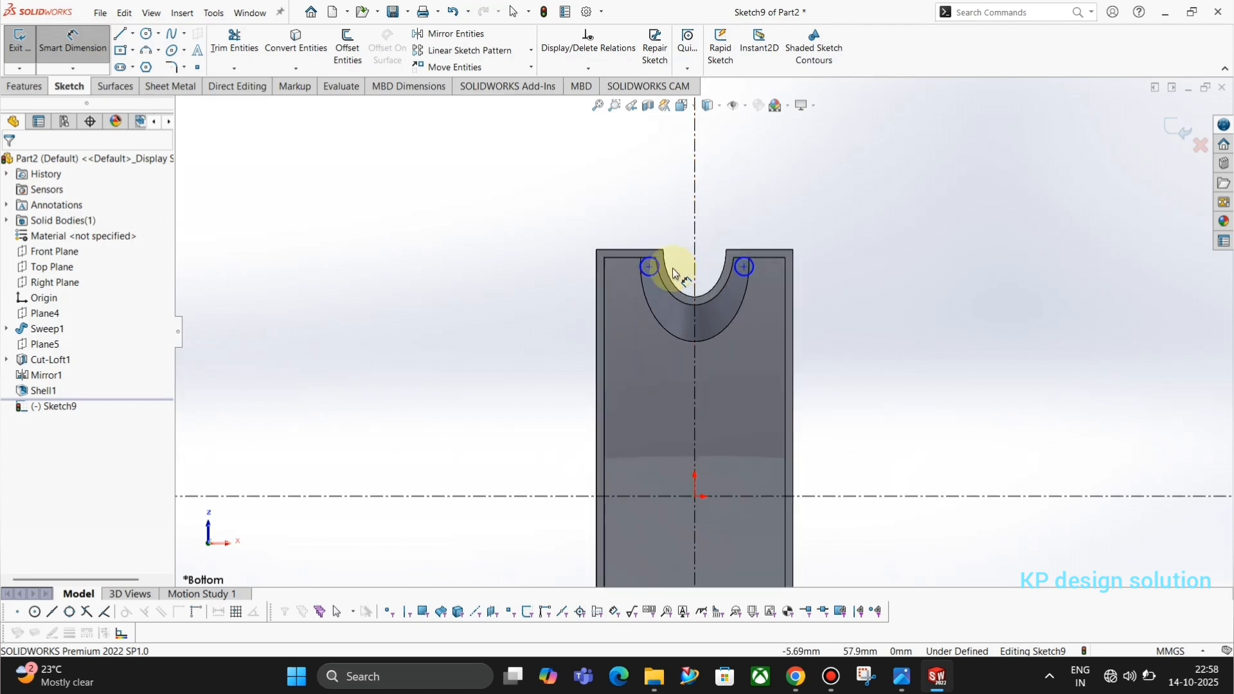
{"action": "left_click", "coordinate": [638, 302]}
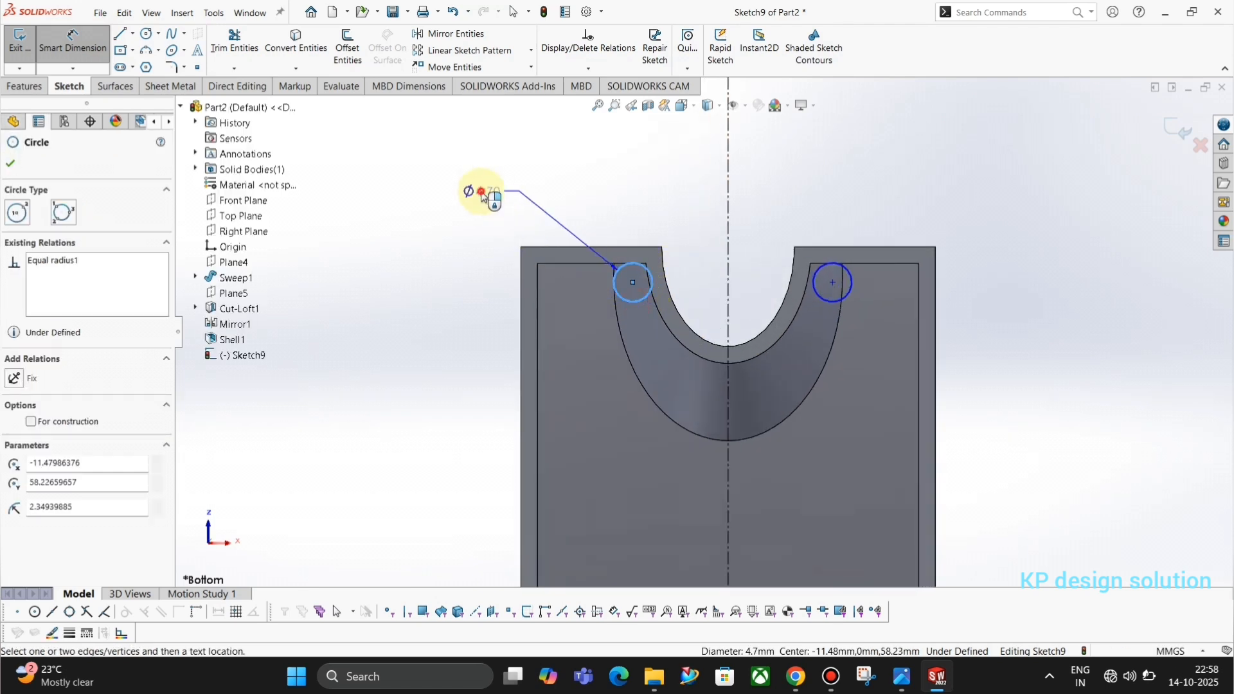
{"action": "left_click", "coordinate": [482, 188]}
{"action": "type", "text": "4"}
{"action": "key", "text": "Return"}
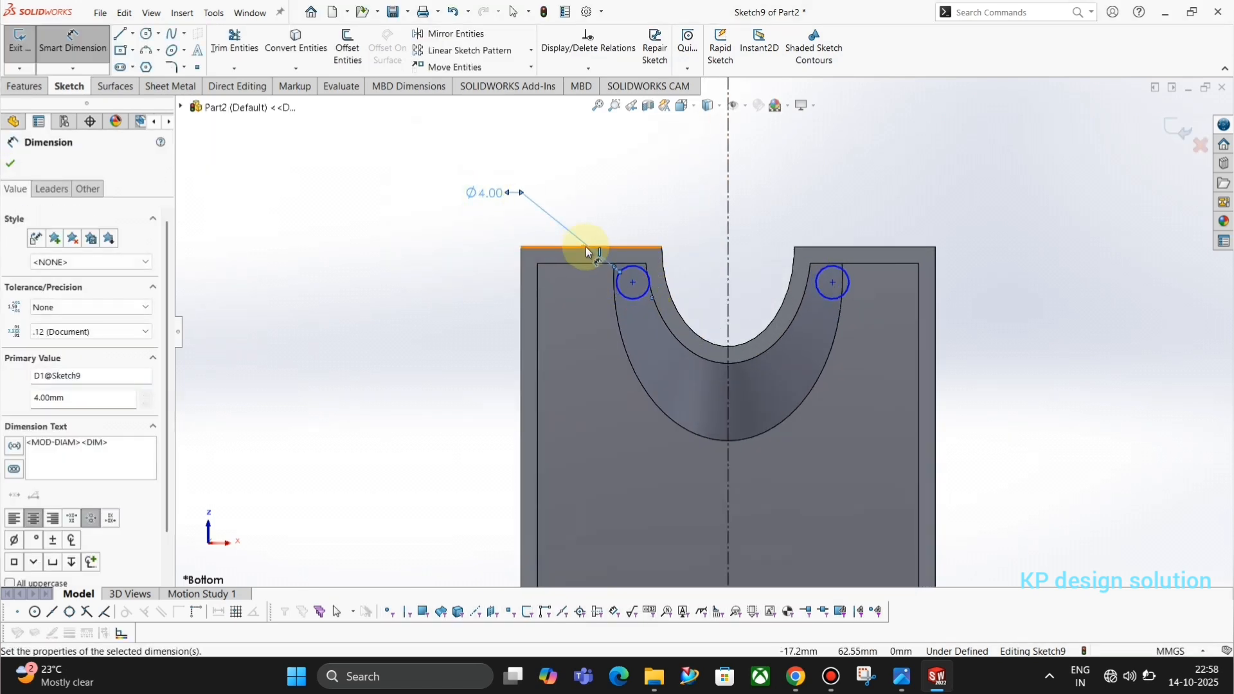
- Check the reference drawing and set the centre distance between the two circles flanking the cutout to 33 mm
{"action": "key", "text": "alt+Tab"}
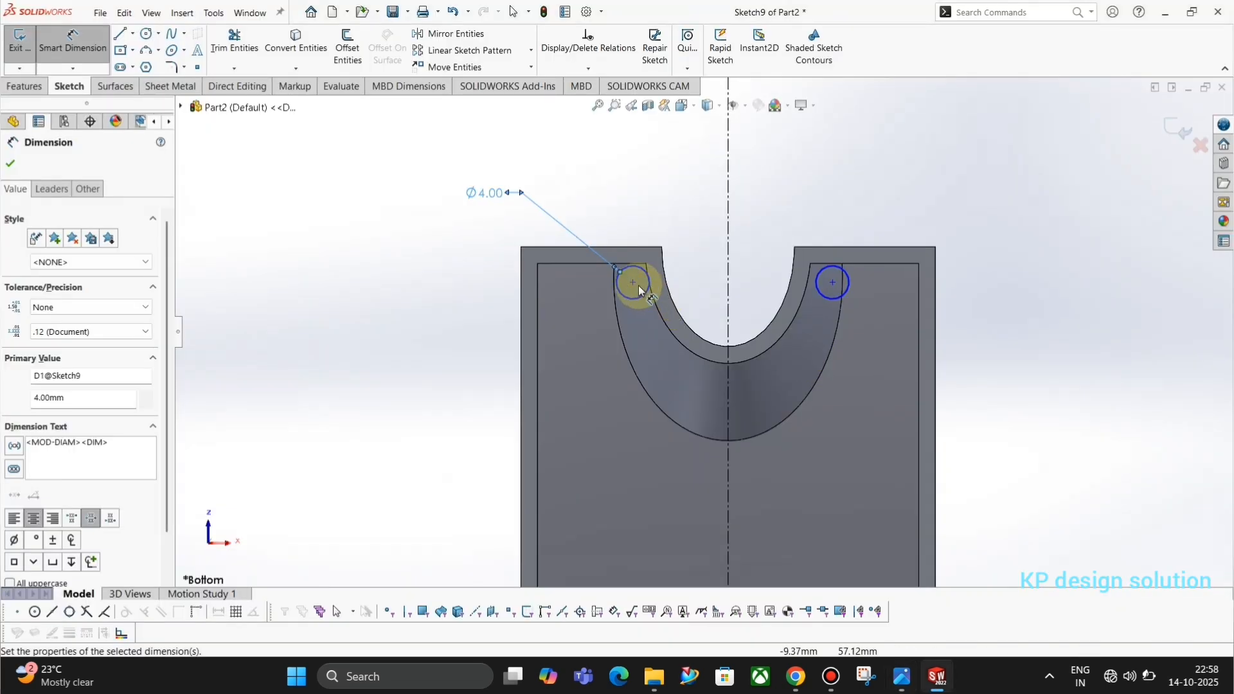
{"action": "left_click", "coordinate": [633, 282]}
{"action": "left_click", "coordinate": [834, 282]}
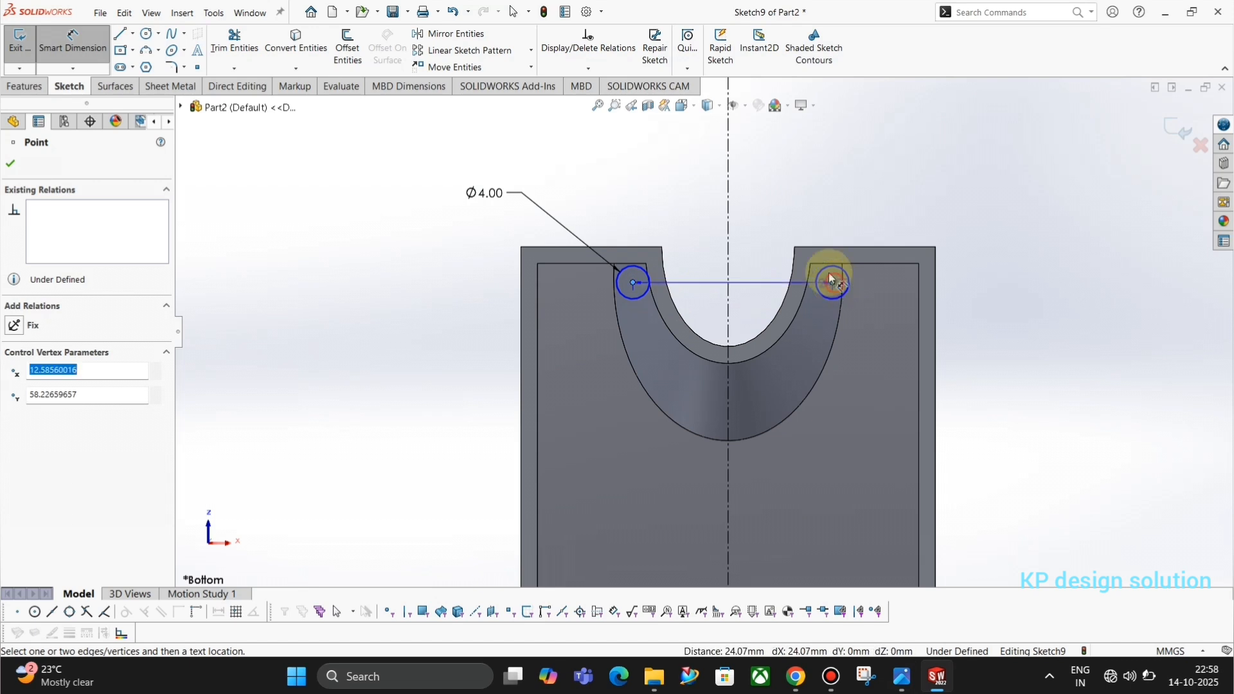
{"action": "left_click", "coordinate": [763, 194]}
{"action": "type", "text": "33"}
{"action": "key", "text": "Return"}
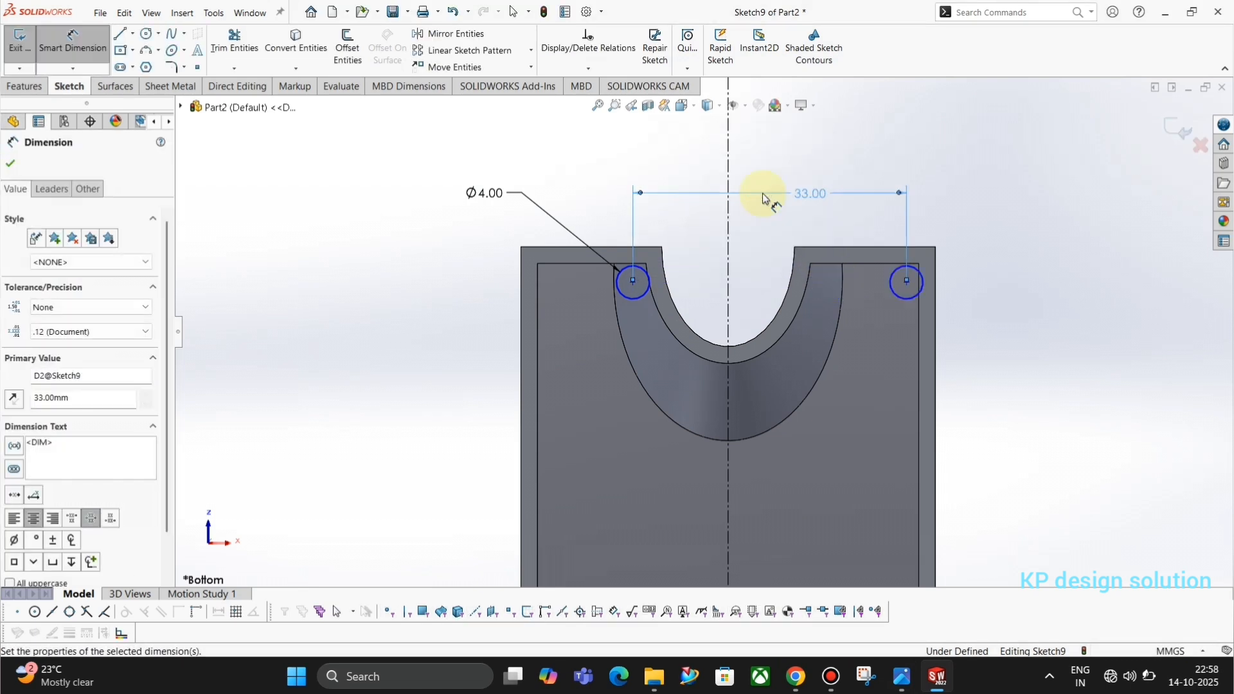
{"action": "key", "text": "Escape"}
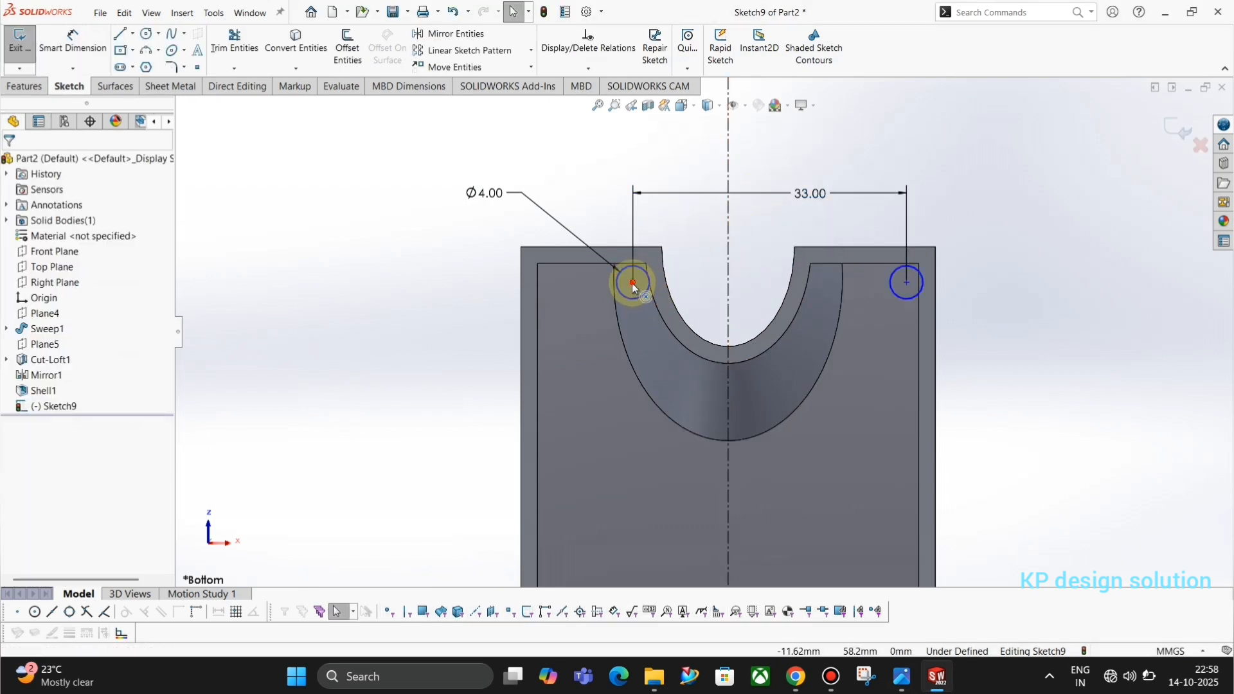
- Make the centres of the two flanking circles symmetric about the vertical centreline
{"action": "left_click", "coordinate": [632, 282]}
{"action": "left_click", "coordinate": [903, 282], "text": "ctrl"}
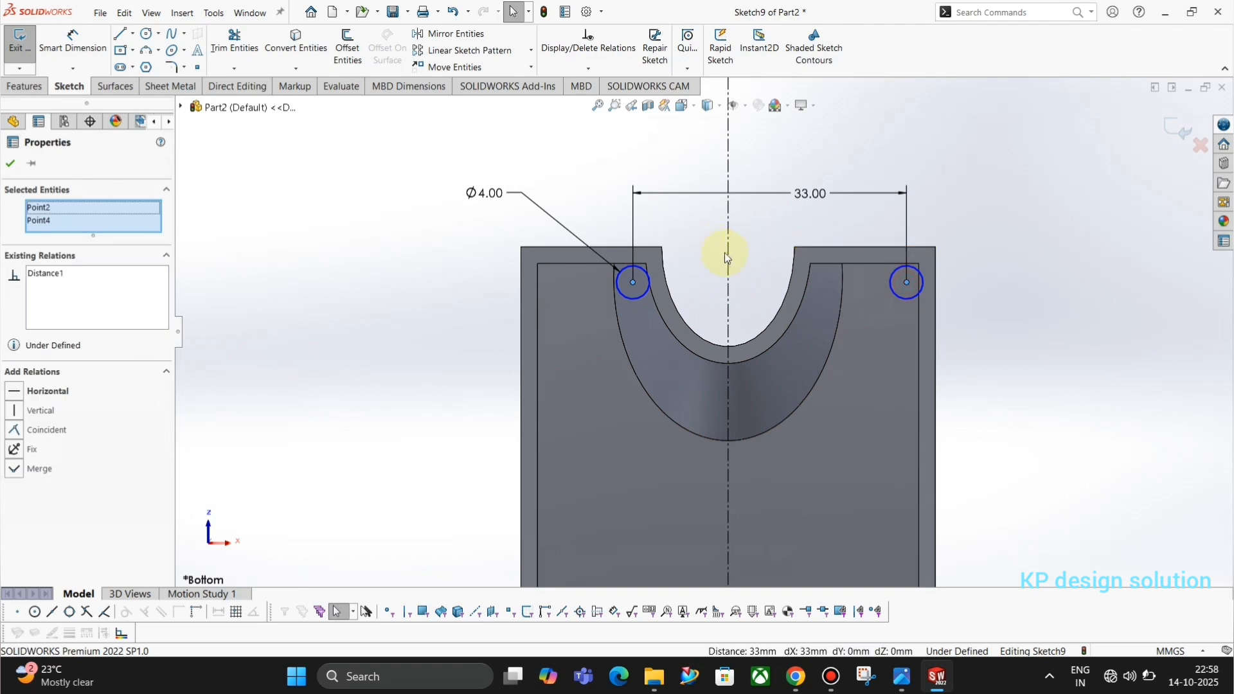
{"action": "left_click", "coordinate": [726, 256], "text": "ctrl"}
{"action": "left_click", "coordinate": [767, 196]}
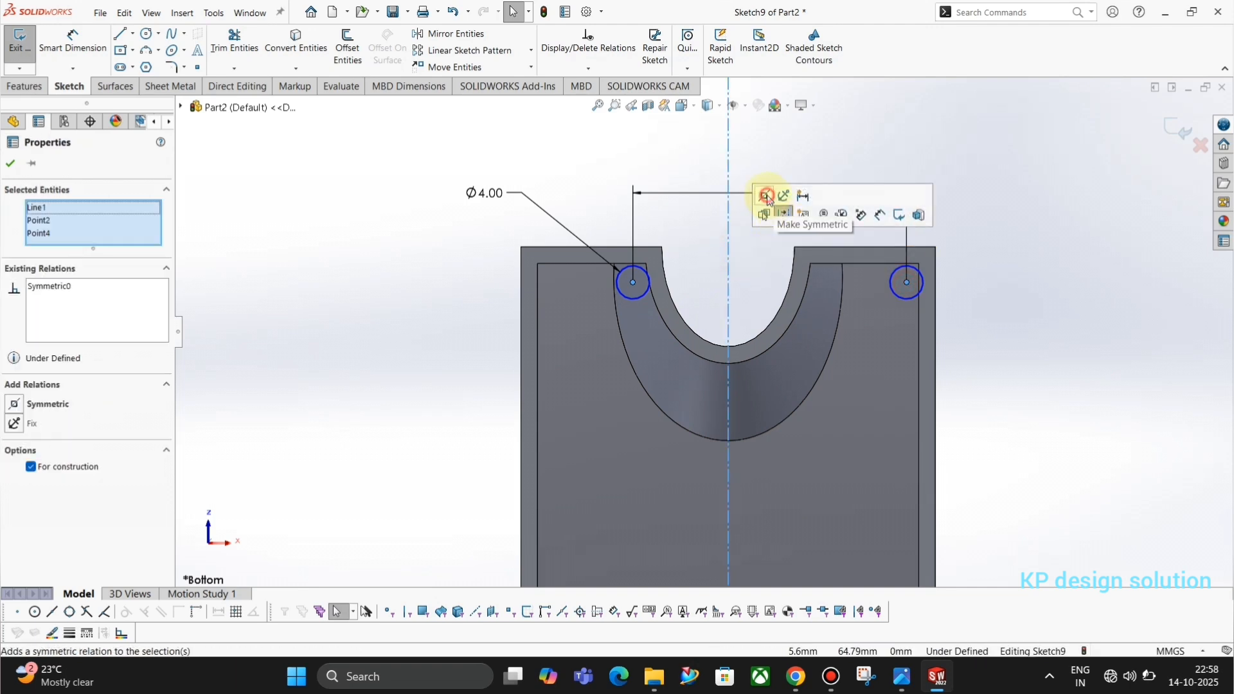
{"action": "left_click", "coordinate": [1085, 290]}
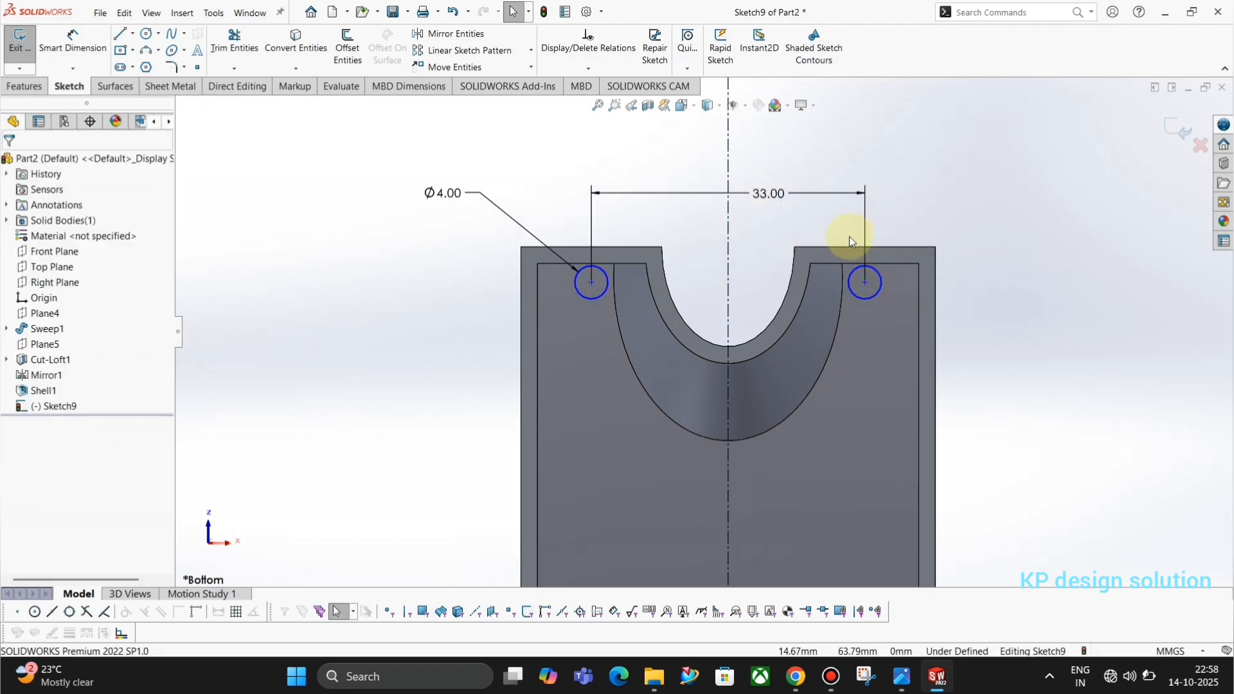
- Dimension a flanking circle's centre from the body's adjacent short end edge and set the distance to 4 mm
{"action": "left_click", "coordinate": [76, 41]}
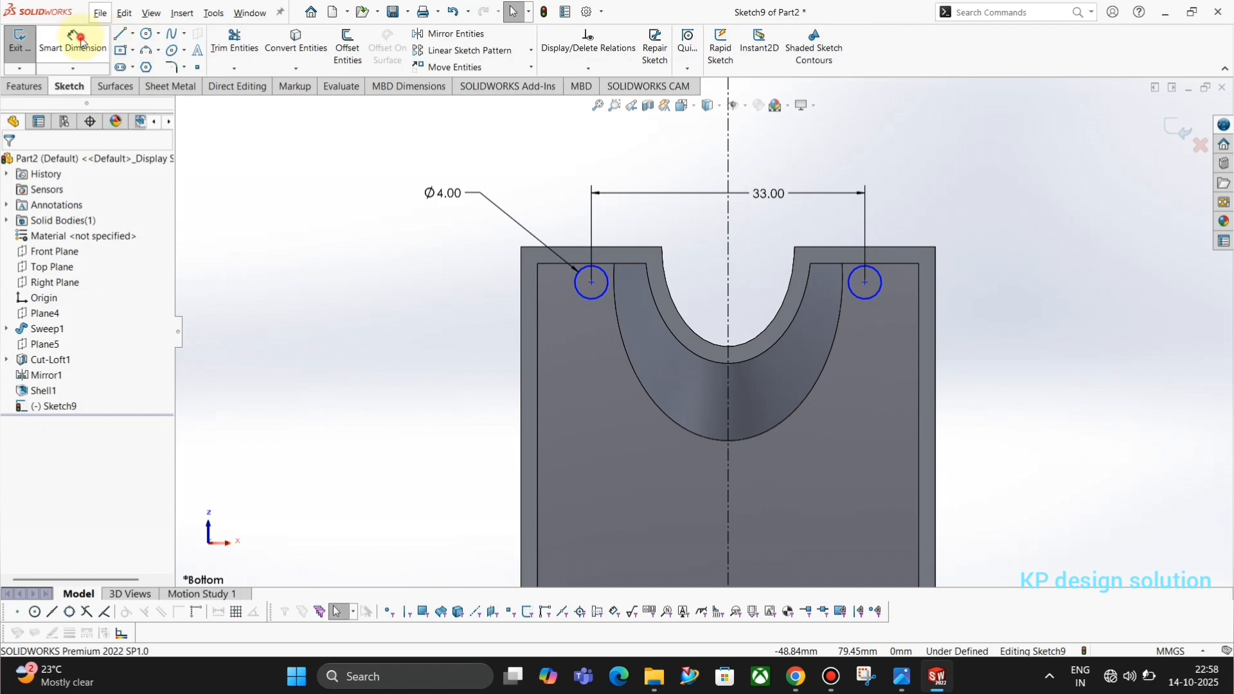
{"action": "left_click", "coordinate": [868, 286]}
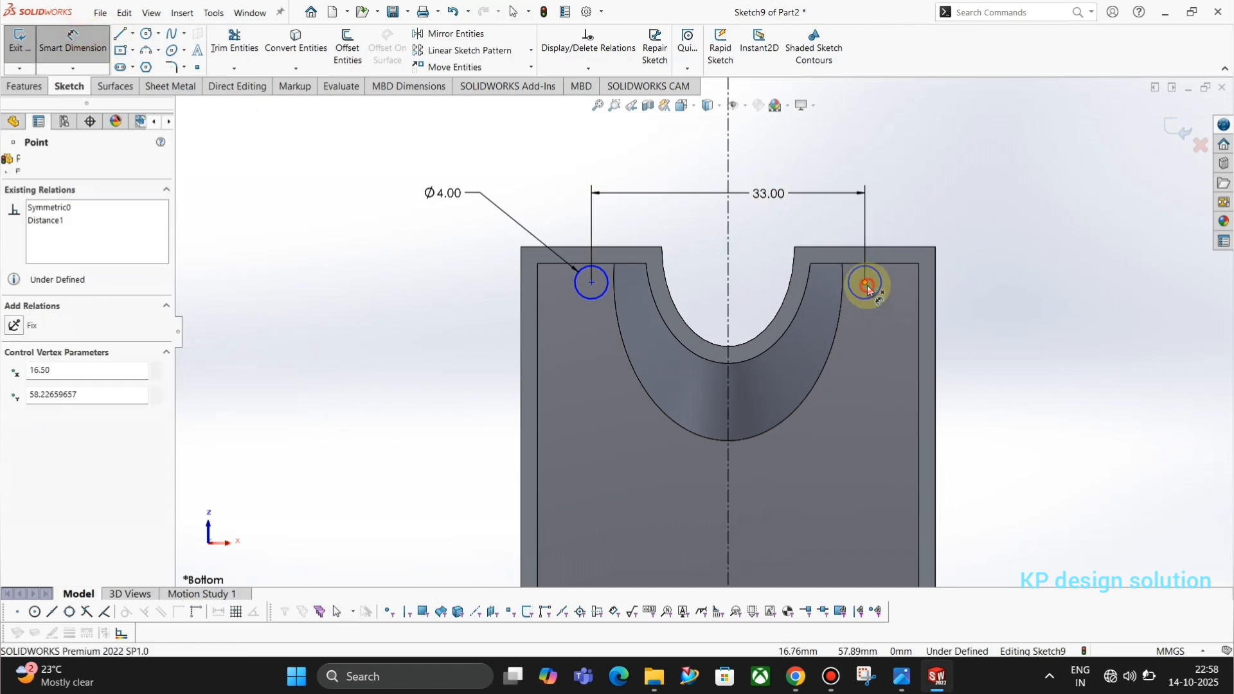
{"action": "left_click", "coordinate": [885, 249]}
{"action": "left_click", "coordinate": [995, 264]}
{"action": "type", "text": "4"}
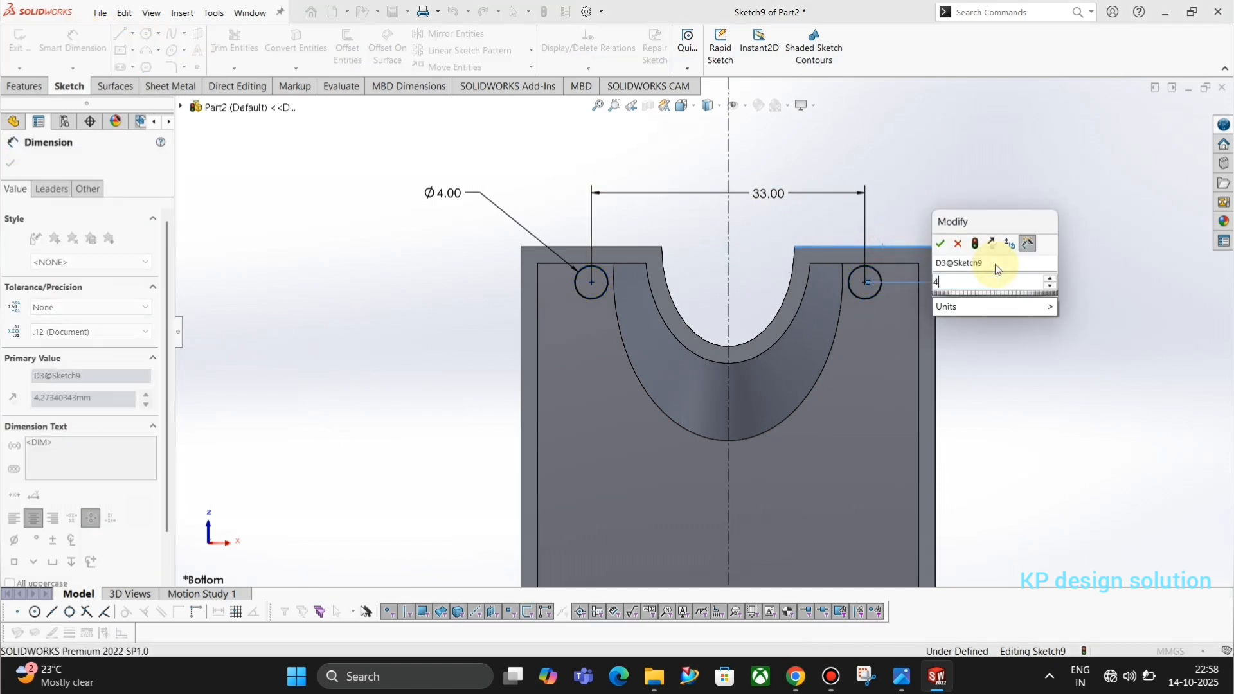
{"action": "key", "text": "Return"}
{"action": "left_click", "coordinate": [999, 344]}
- Check the reference drawing and set the third circle's centre 16 mm from the opposite short end edge
{"action": "scroll", "coordinate": [857, 468], "scroll_direction": "up", "scroll_amount": 7}
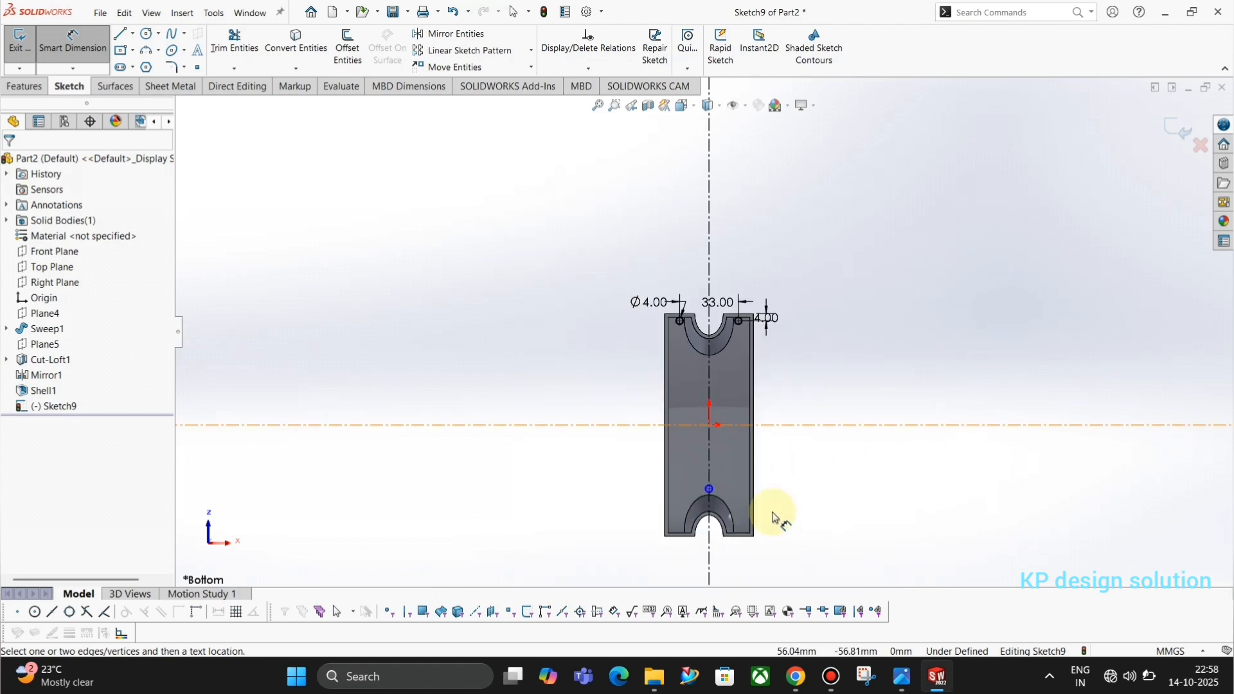
{"action": "scroll", "coordinate": [718, 490], "scroll_direction": "down", "scroll_amount": 3}
{"action": "scroll", "coordinate": [716, 488], "scroll_direction": "down", "scroll_amount": 4}
{"action": "key", "text": "alt+Tab"}
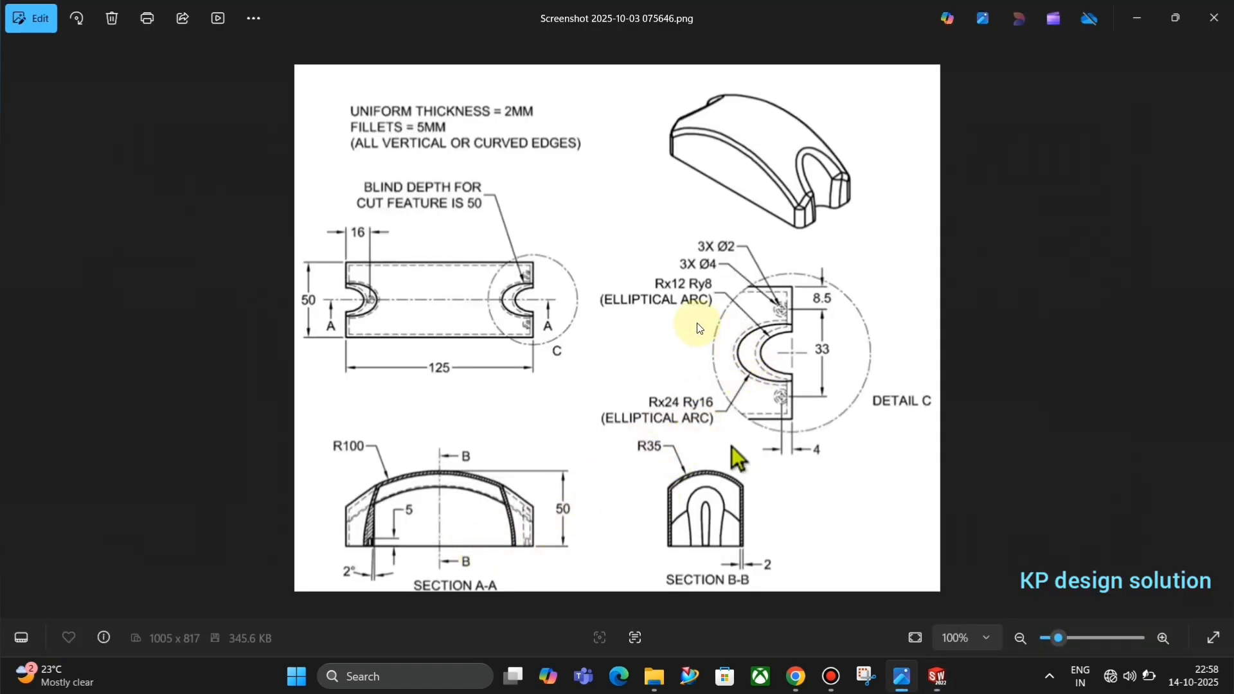
{"action": "key", "text": "alt+Tab"}
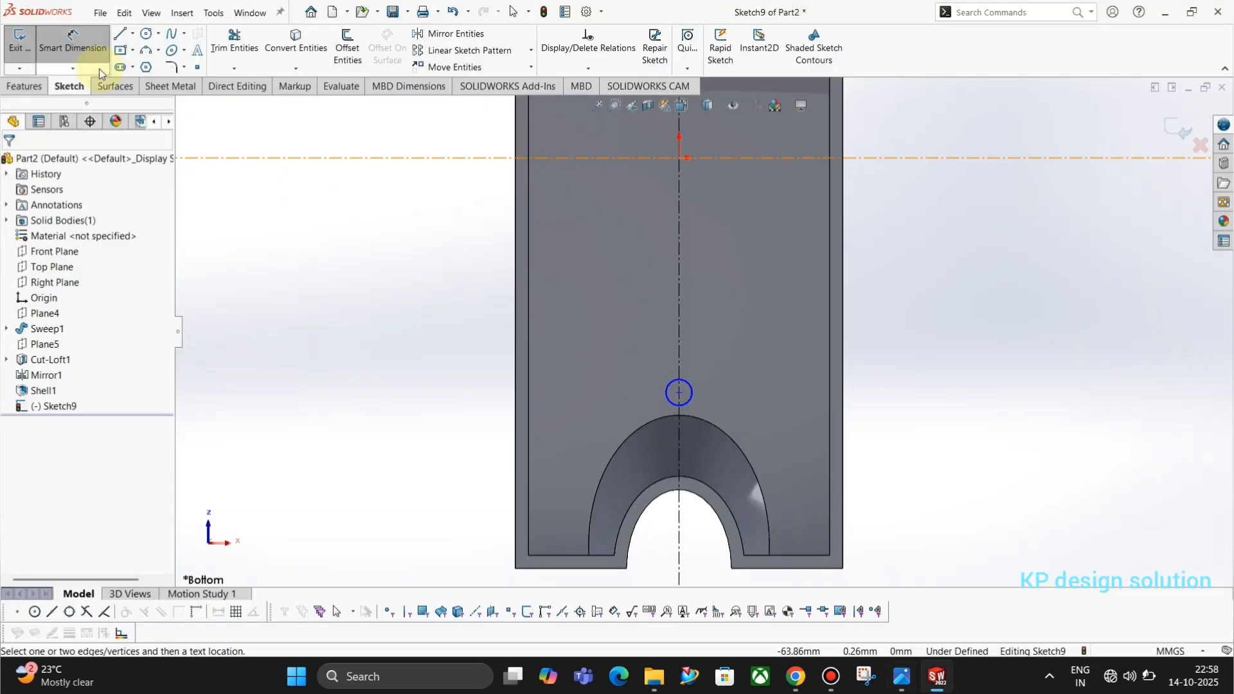
{"action": "left_click", "coordinate": [678, 394]}
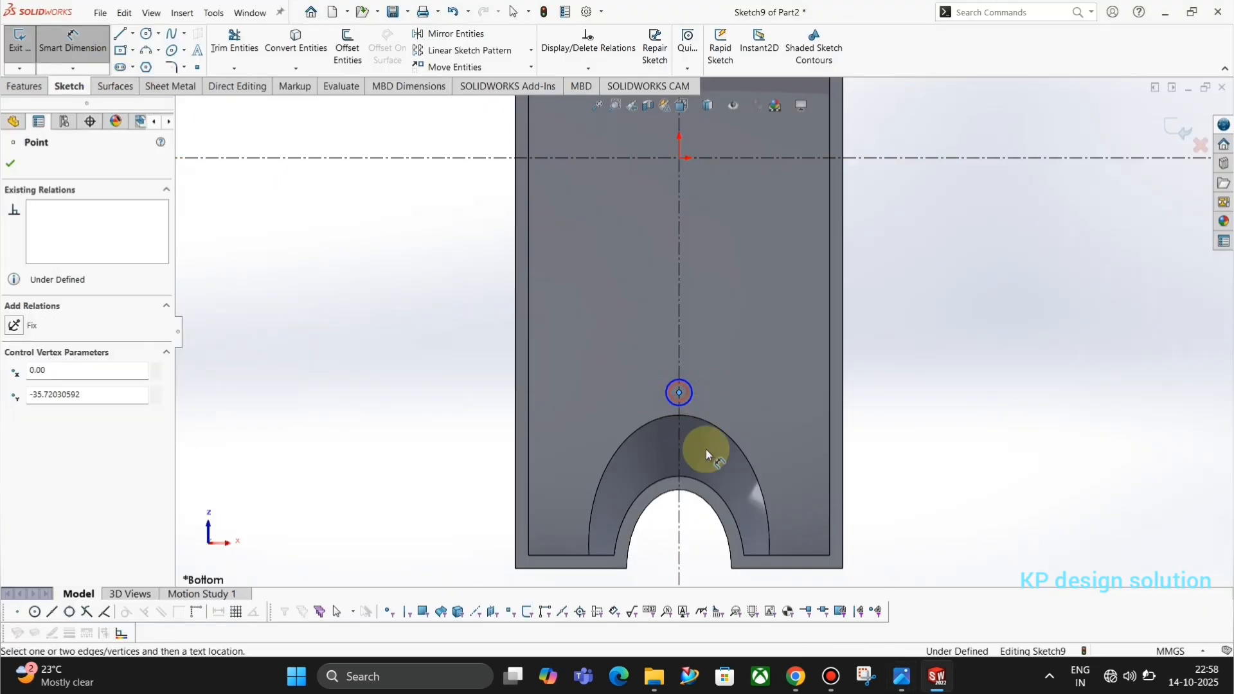
{"action": "left_click", "coordinate": [774, 569]}
{"action": "left_click", "coordinate": [922, 491]}
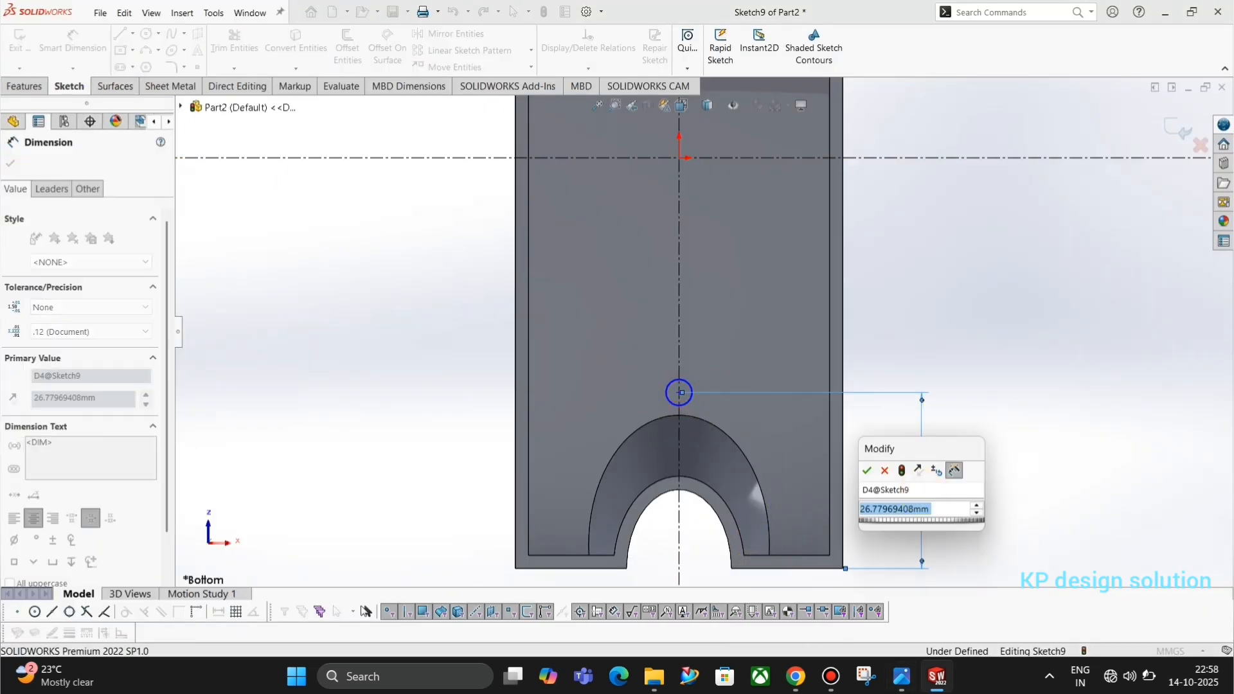
{"action": "type", "text": "16"}
{"action": "key", "text": "Return"}
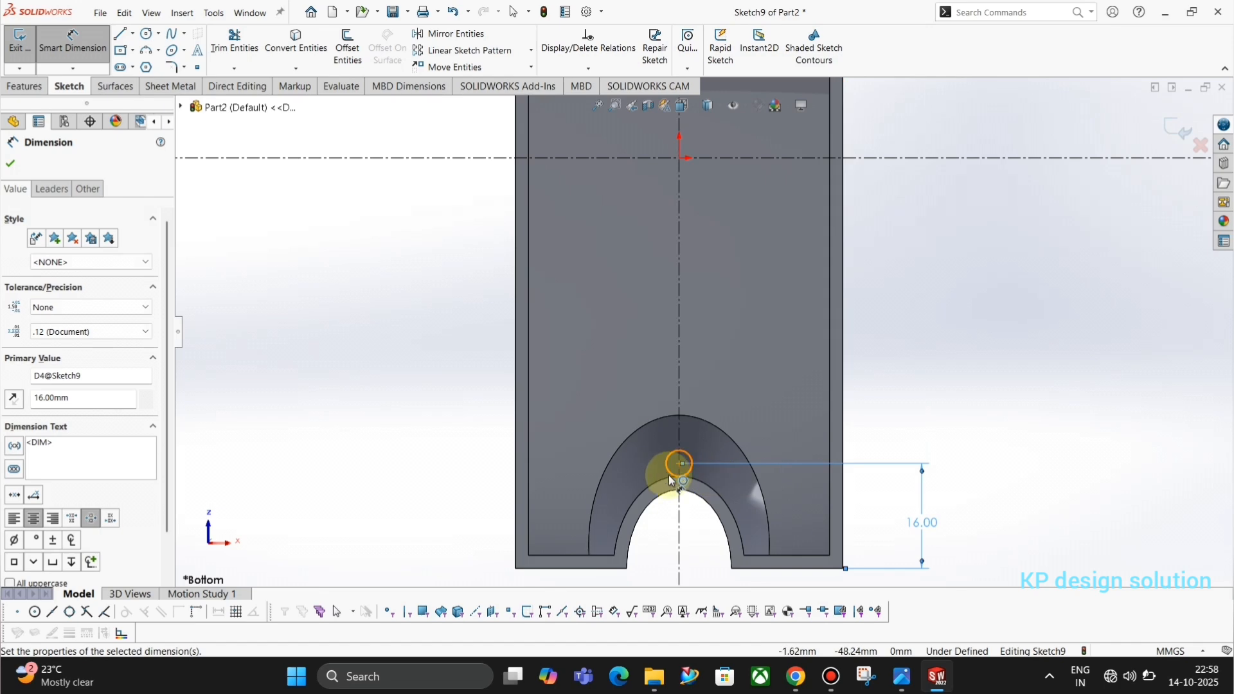
- Recheck the drawing, make the third circle's centre coincident with the vertical centreline, and exit the sketch
{"action": "key", "text": "alt+Tab"}
{"action": "key", "text": "alt+Tab"}
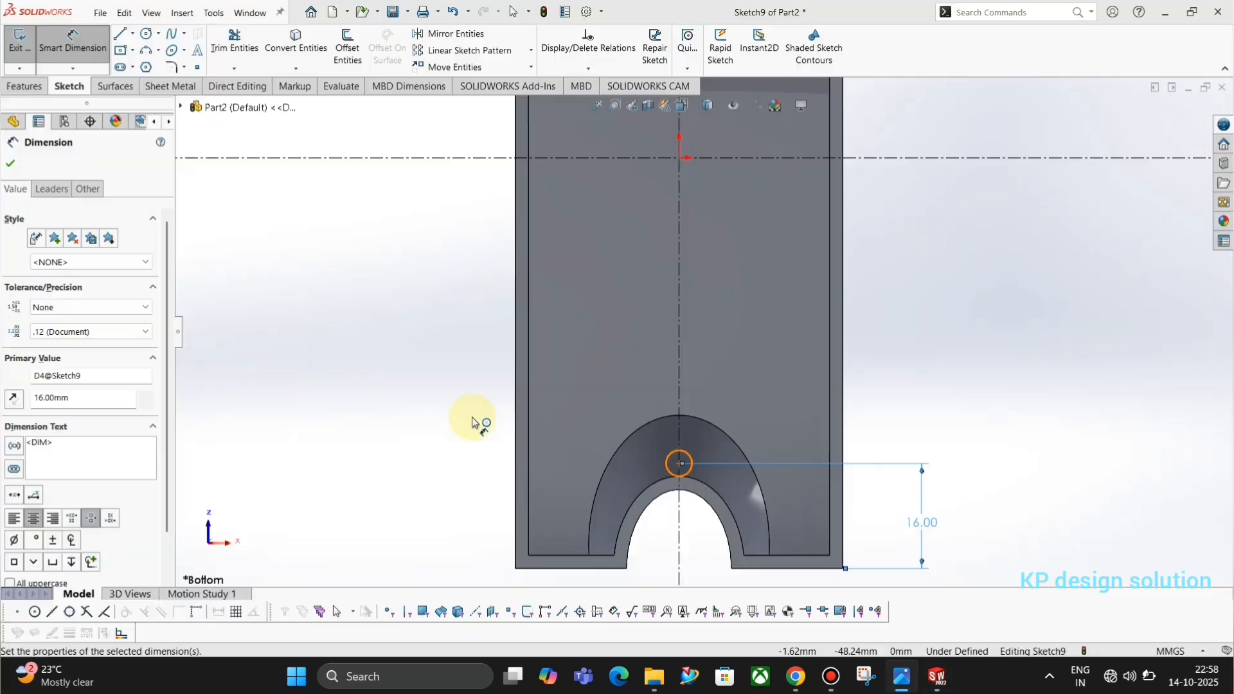
{"action": "key", "text": "Escape"}
{"action": "scroll", "coordinate": [655, 418], "scroll_direction": "down", "scroll_amount": 5}
{"action": "left_click_drag", "start_coordinate": [654, 414], "coordinate": [666, 376]}
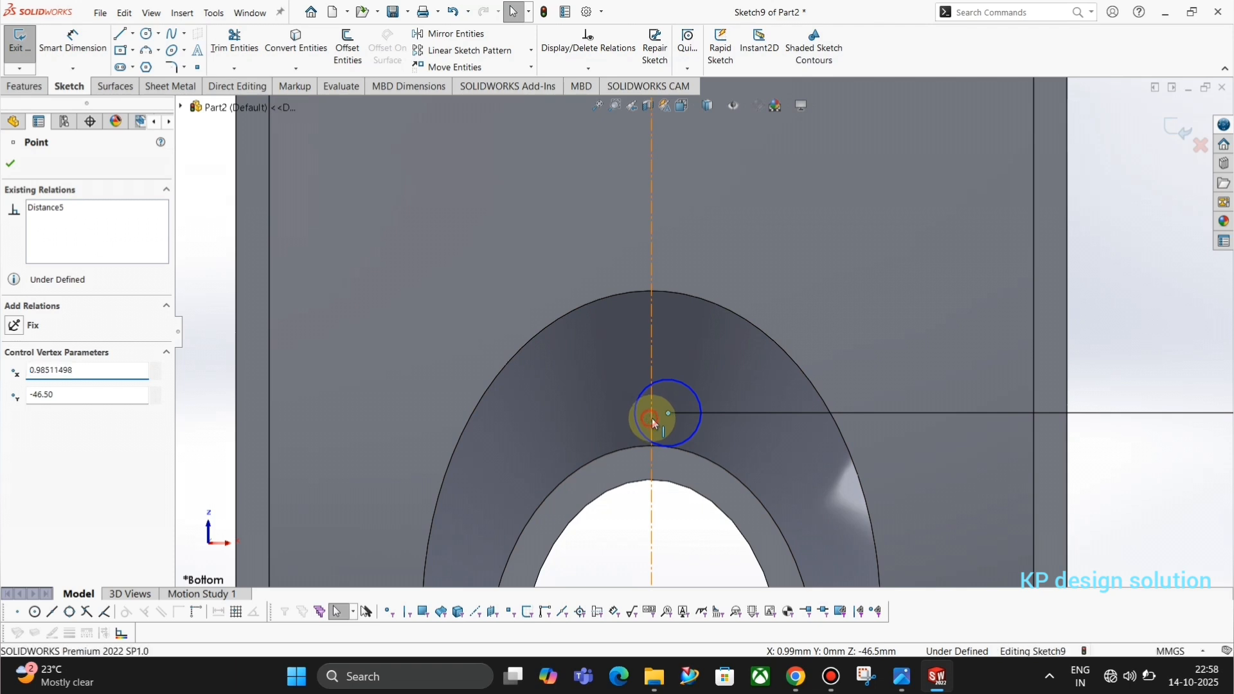
{"action": "left_click", "coordinate": [650, 418], "text": "ctrl"}
{"action": "left_click", "coordinate": [693, 364]}
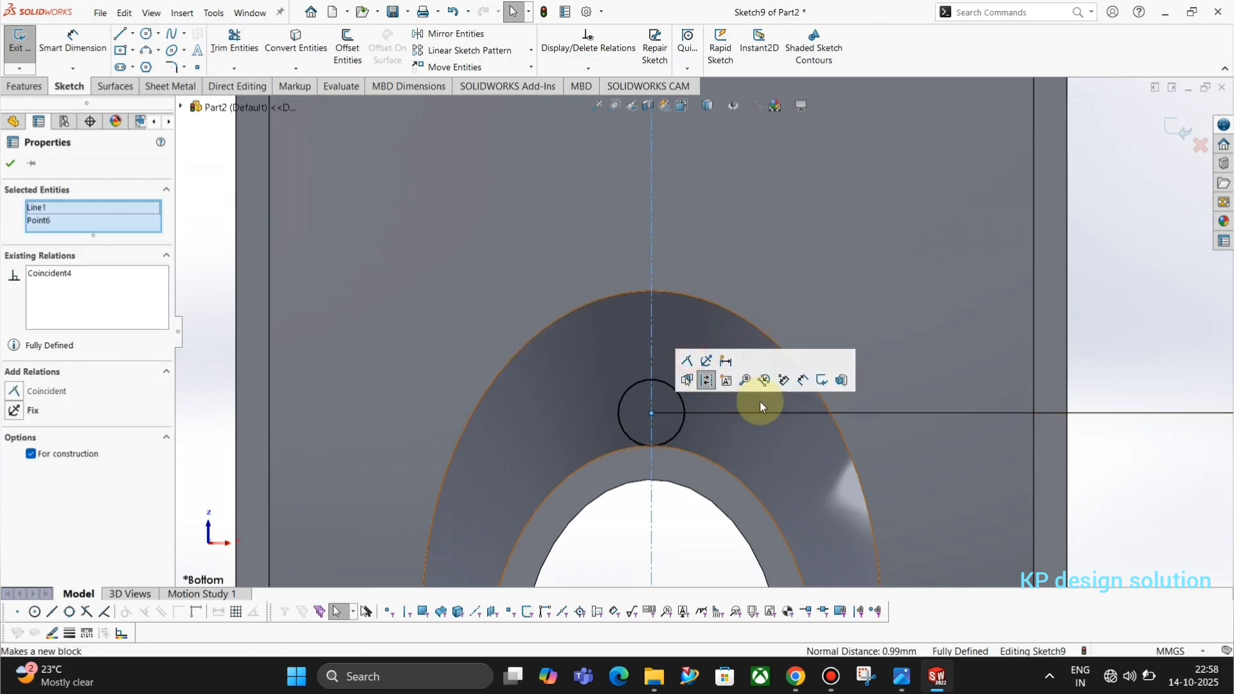
{"action": "scroll", "coordinate": [759, 401], "scroll_direction": "up", "scroll_amount": 5}
{"action": "left_click", "coordinate": [938, 257]}
{"action": "scroll", "coordinate": [938, 257], "scroll_direction": "up", "scroll_amount": 4}
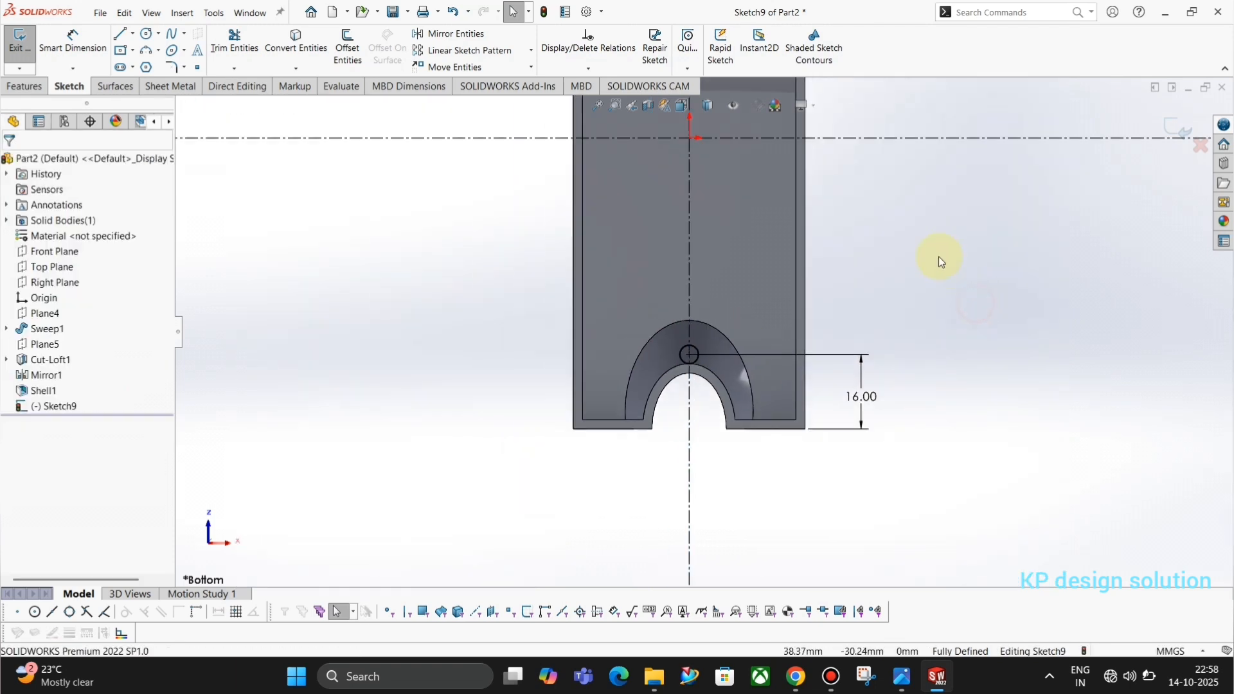
{"action": "left_click", "coordinate": [1175, 126]}
{"action": "middle_click_drag", "start_coordinate": [718, 283], "coordinate": [513, 191]}
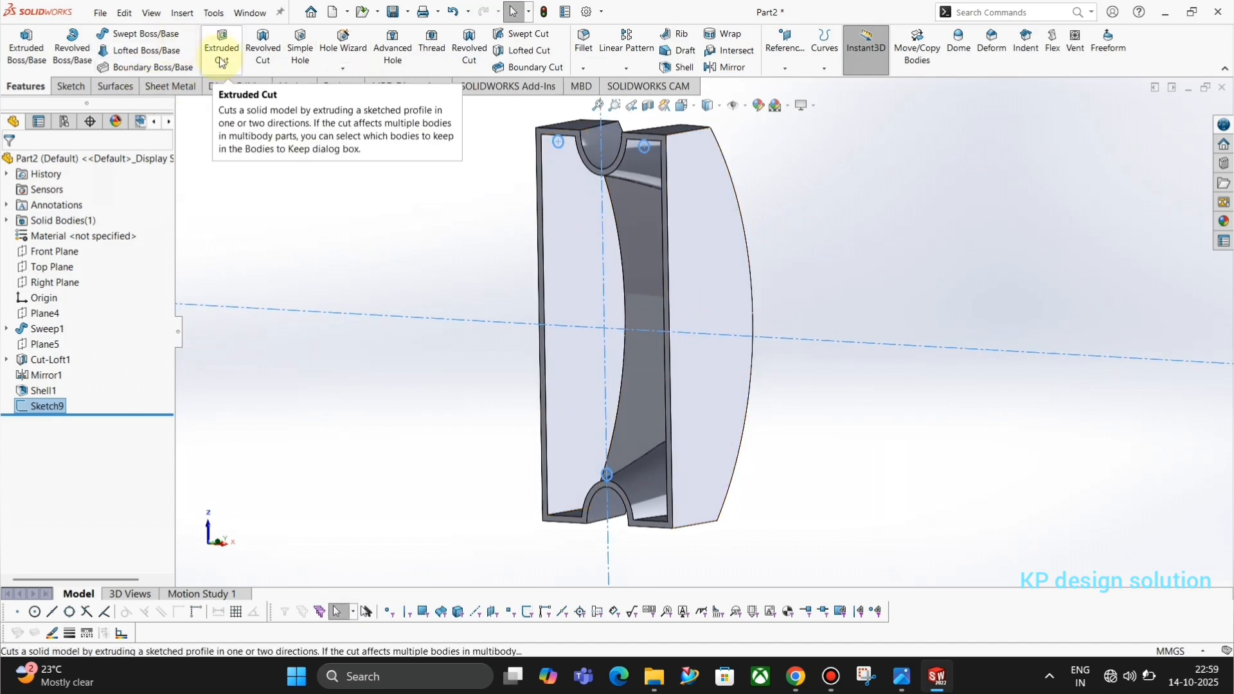
{"action": "key", "text": "alt+Tab"}
{"action": "key", "text": "alt+Tab"}
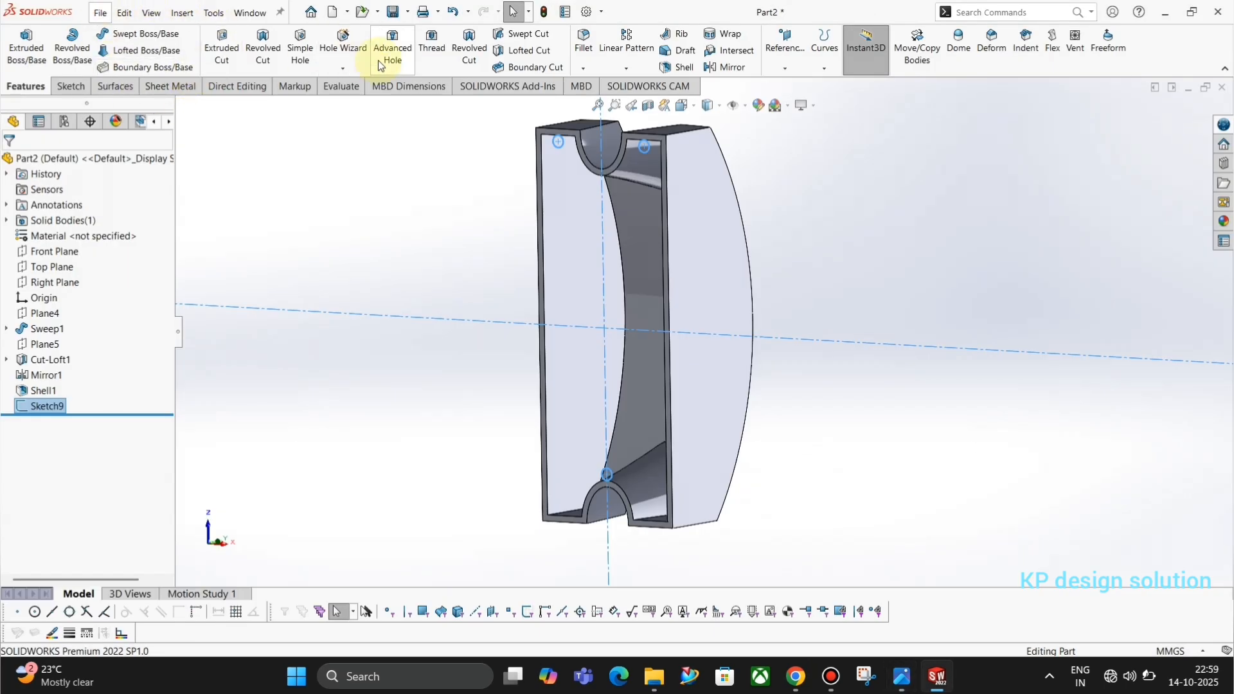
{"action": "left_click", "coordinate": [26, 56]}
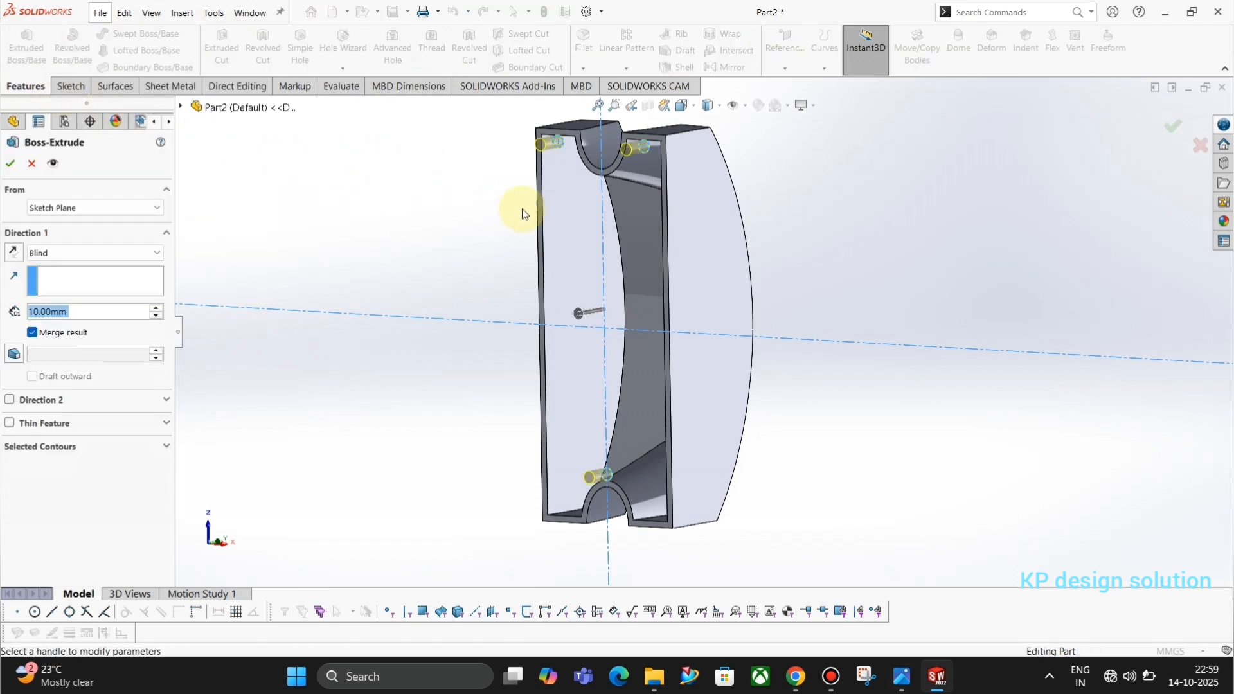
{"action": "left_click", "coordinate": [14, 254]}
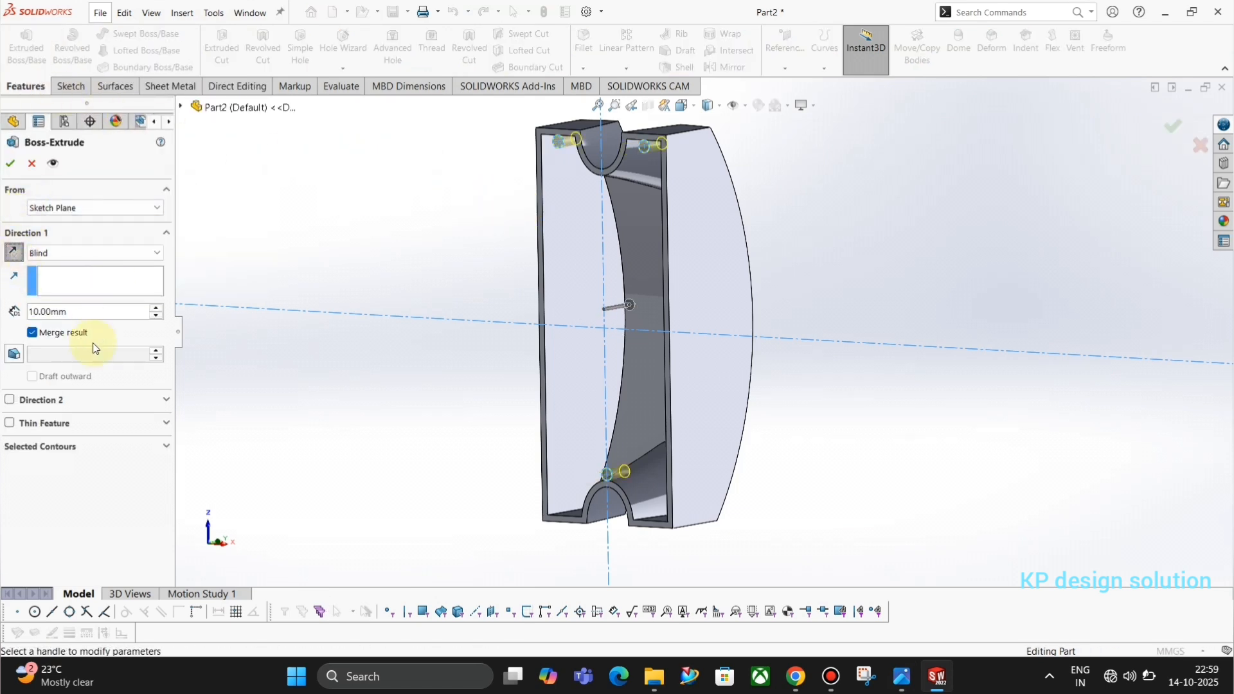
{"action": "left_click", "coordinate": [61, 254]}
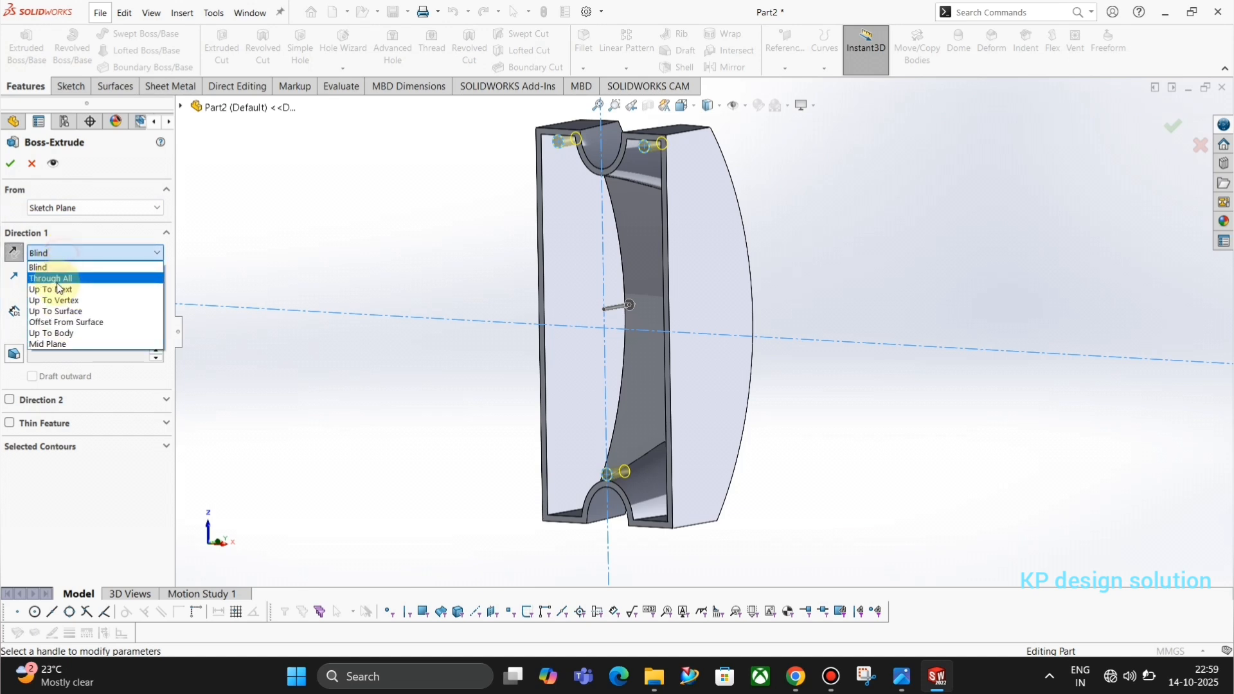
{"action": "left_click", "coordinate": [53, 289]}
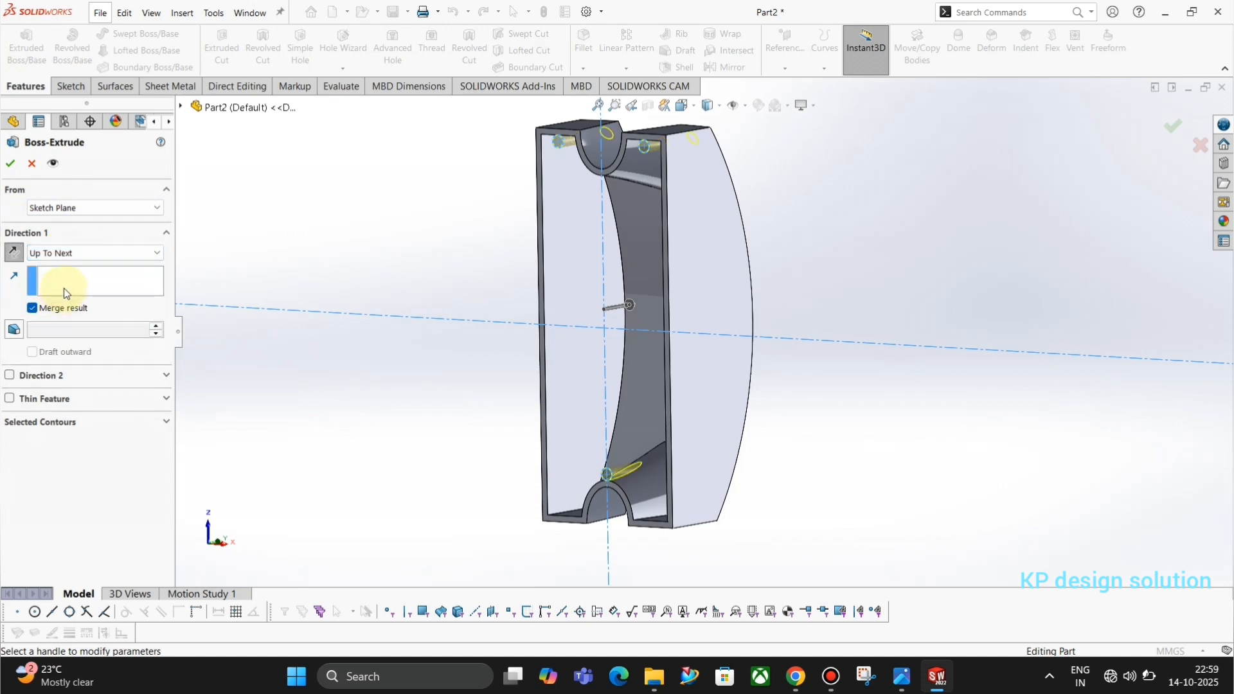
{"action": "left_click", "coordinate": [31, 165]}
{"action": "scroll", "coordinate": [627, 176], "scroll_direction": "down", "scroll_amount": 6}
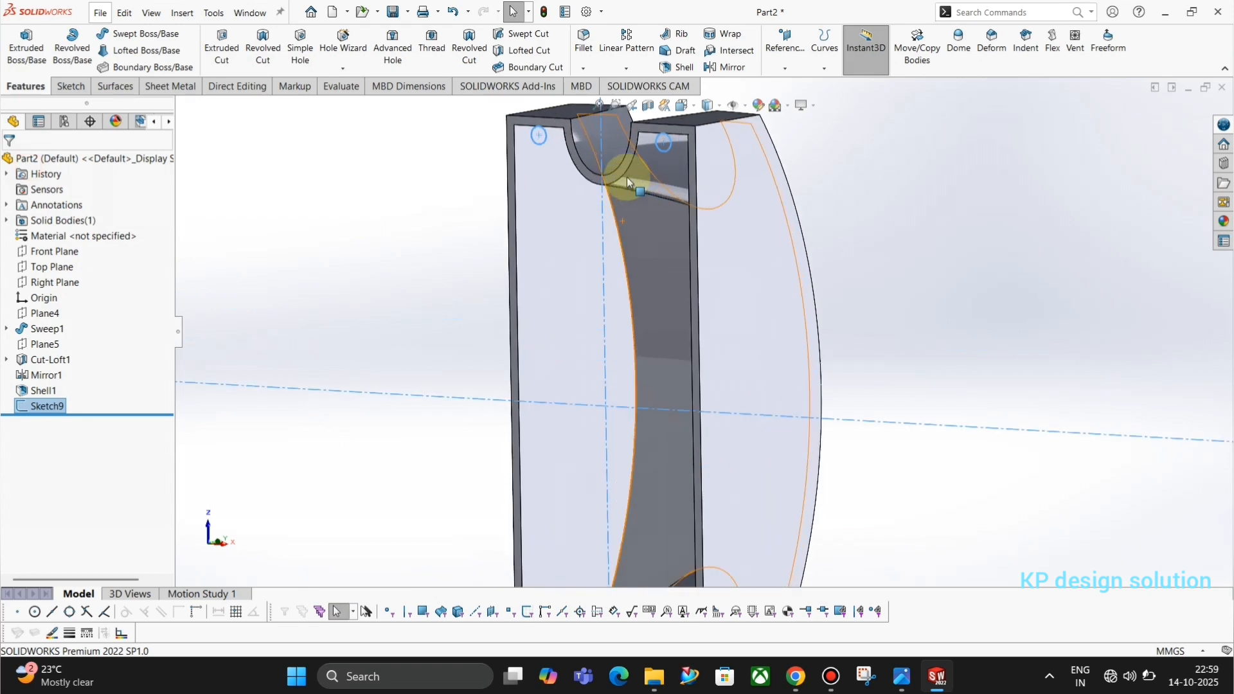
- Reopen the circles sketch and set the flanking circles' distance from the adjacent short end edge to 4.5 mm
{"action": "left_click", "coordinate": [706, 153]}
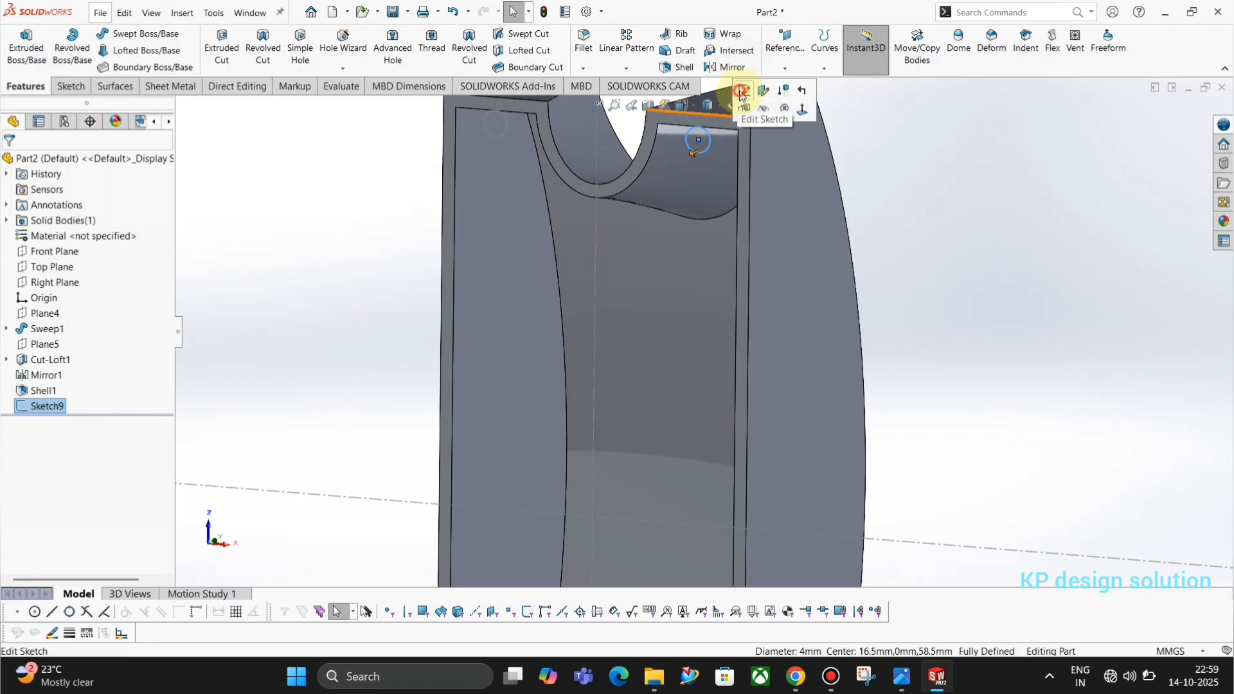
{"action": "left_click", "coordinate": [742, 102]}
{"action": "scroll", "coordinate": [770, 161], "scroll_direction": "down", "scroll_amount": 5}
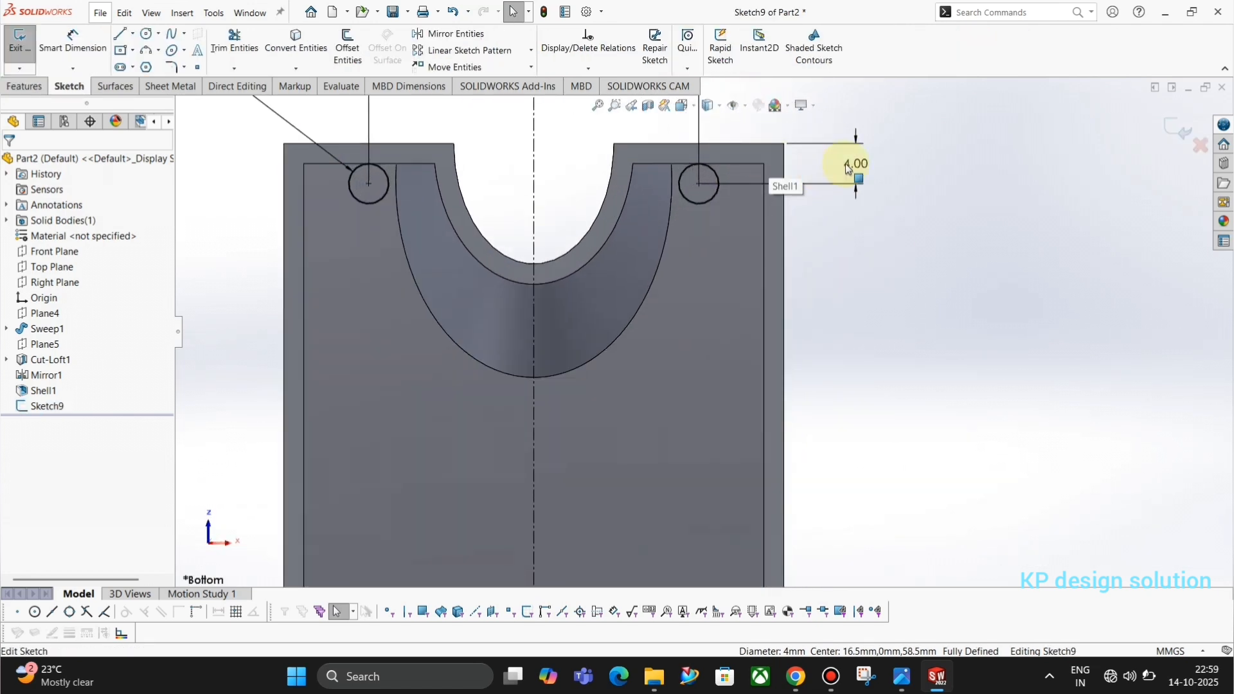
{"action": "double_click", "coordinate": [853, 163]}
{"action": "type", "text": "4.5"}
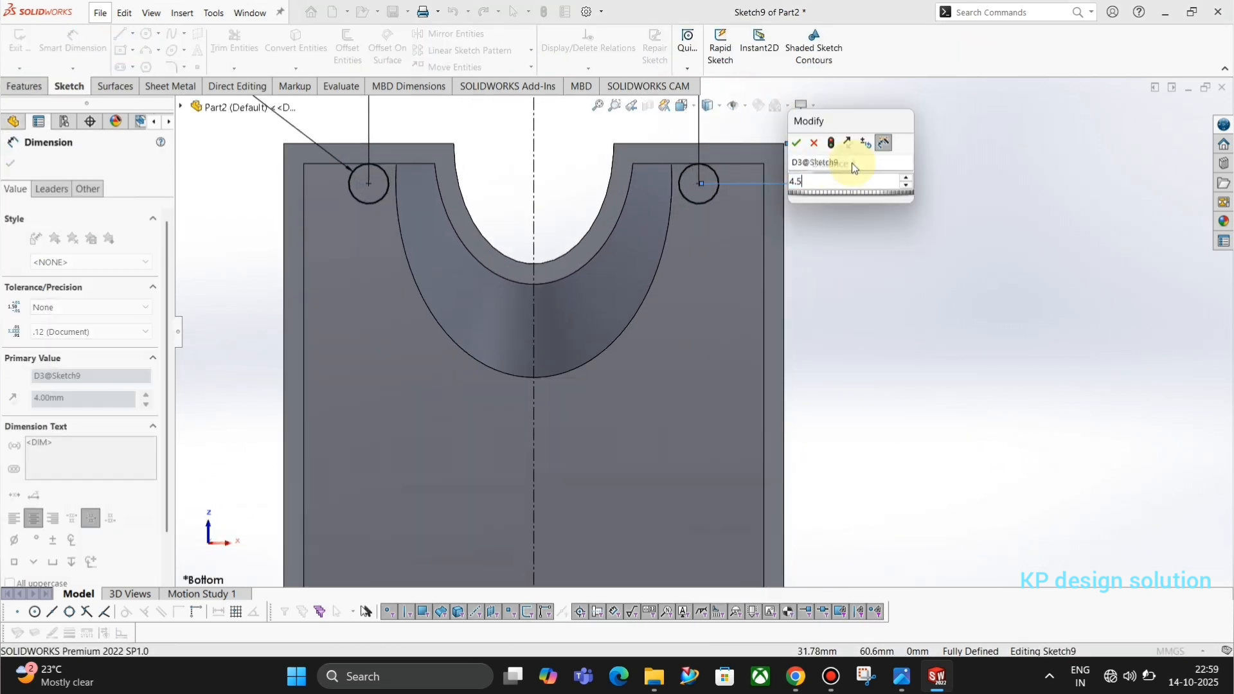
{"action": "key", "text": "Return"}
{"action": "left_click", "coordinate": [895, 232]}
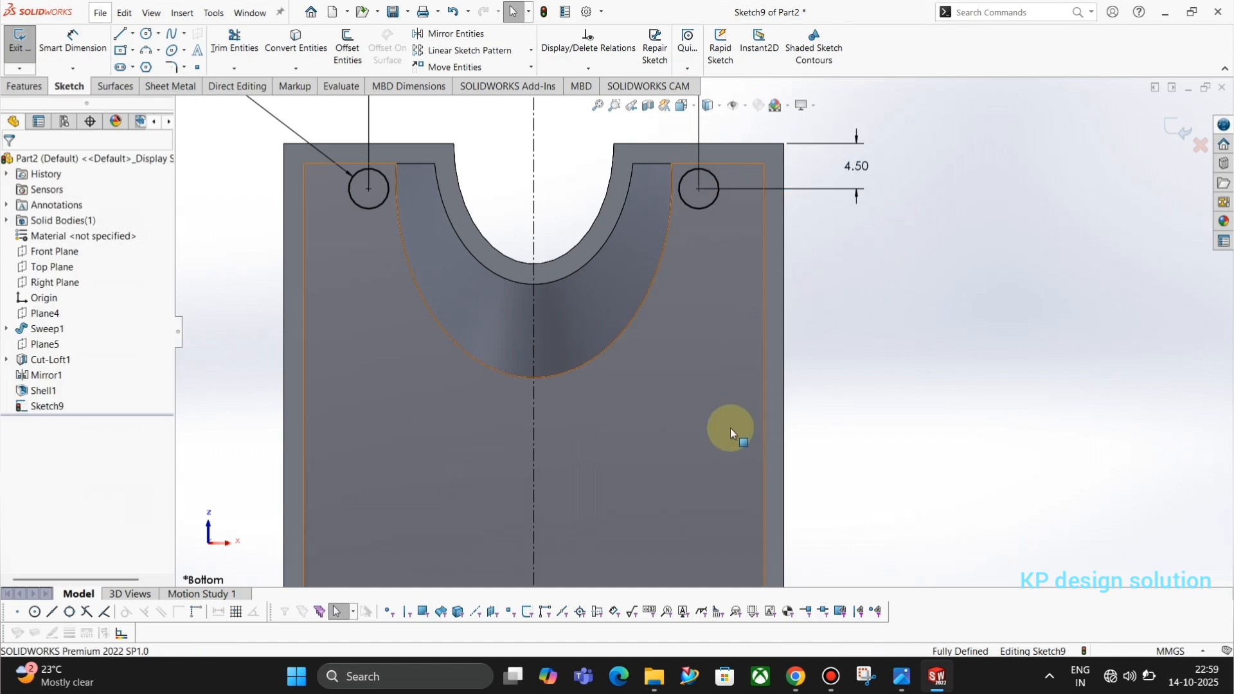
- Set the third circle's distance from the opposite short end edge to 16.5 mm and exit the sketch
{"action": "scroll", "coordinate": [727, 427], "scroll_direction": "up", "scroll_amount": 5}
{"action": "scroll", "coordinate": [650, 343], "scroll_direction": "down", "scroll_amount": 5}
{"action": "scroll", "coordinate": [623, 296], "scroll_direction": "down", "scroll_amount": 3}
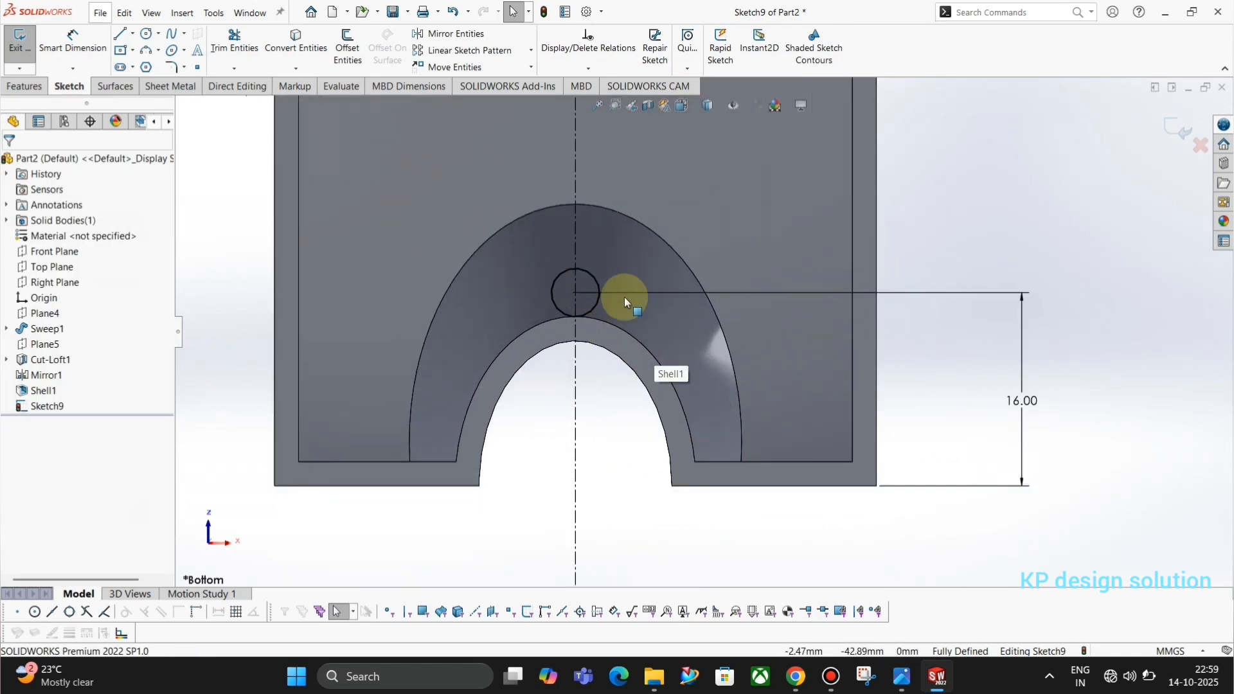
{"action": "double_click", "coordinate": [1023, 401]}
{"action": "type", "text": "16"}
{"action": "key", "text": "Return"}
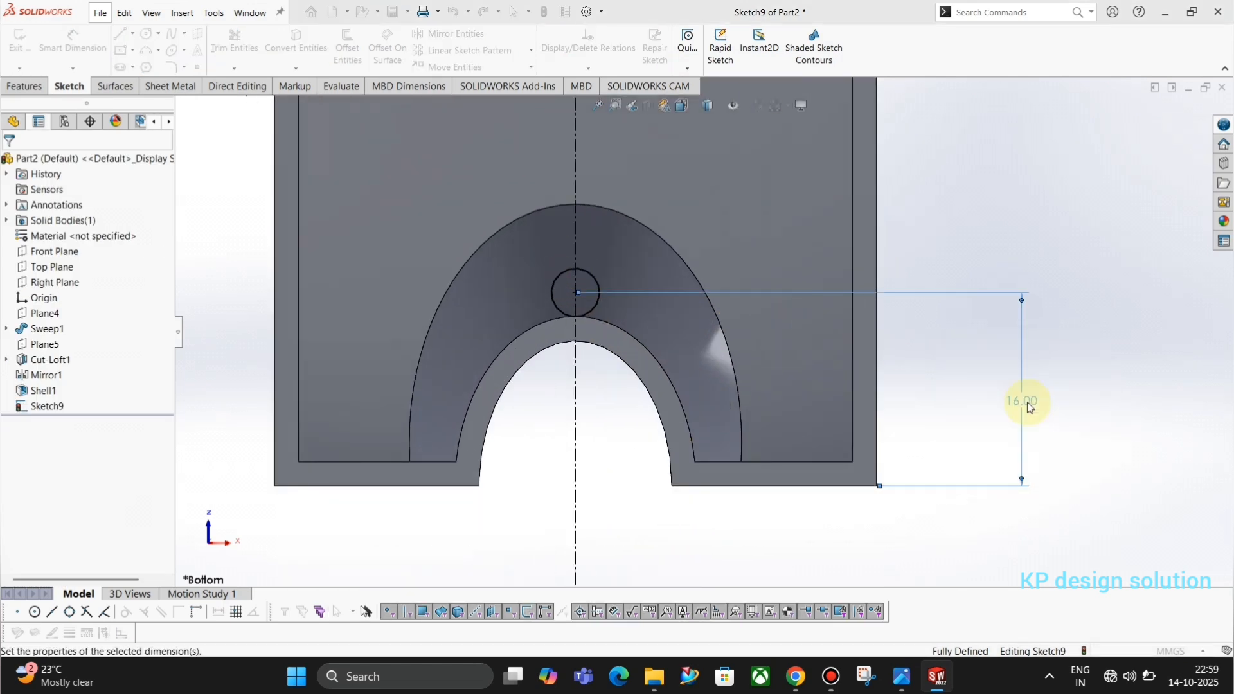
{"action": "double_click", "coordinate": [1027, 406]}
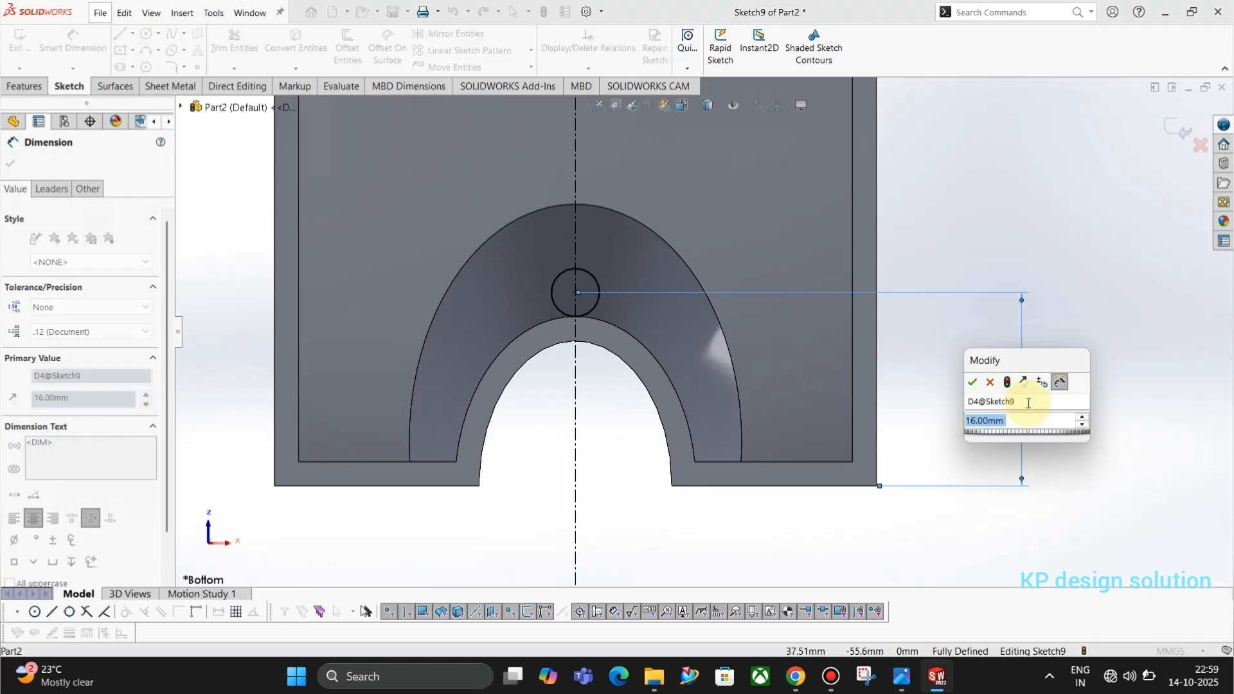
{"action": "type", "text": "16.5"}
{"action": "key", "text": "Return"}
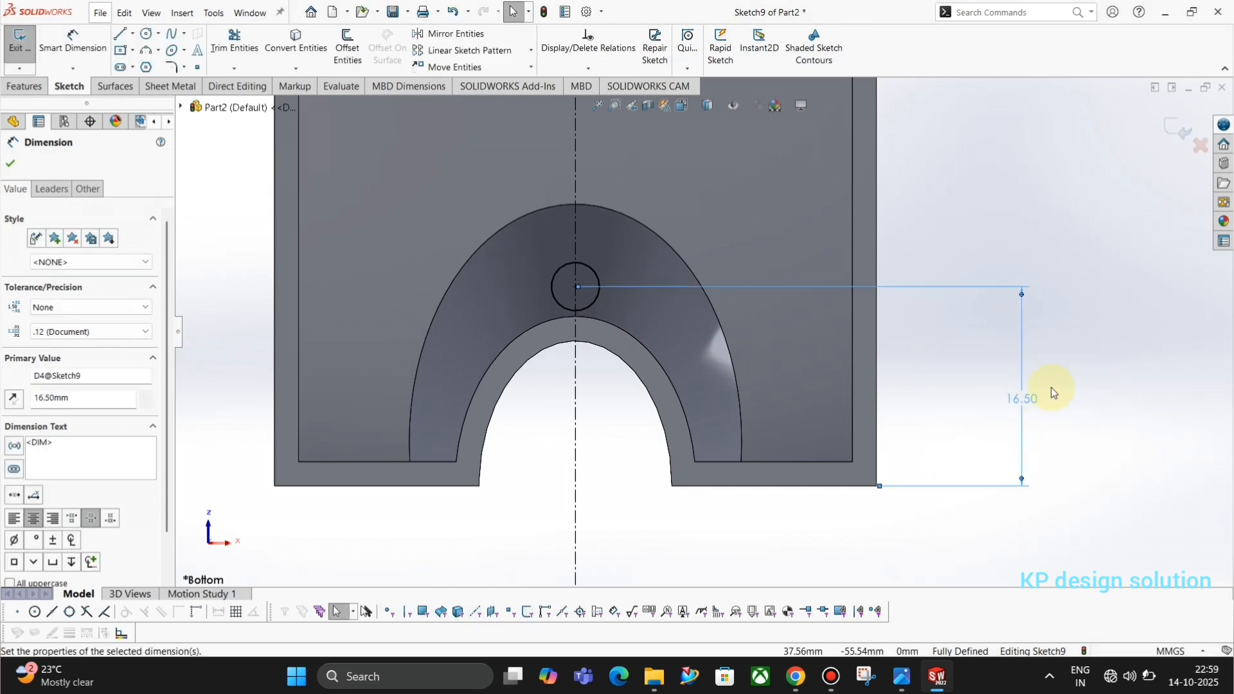
{"action": "left_click", "coordinate": [1057, 383]}
{"action": "left_click", "coordinate": [1185, 139]}
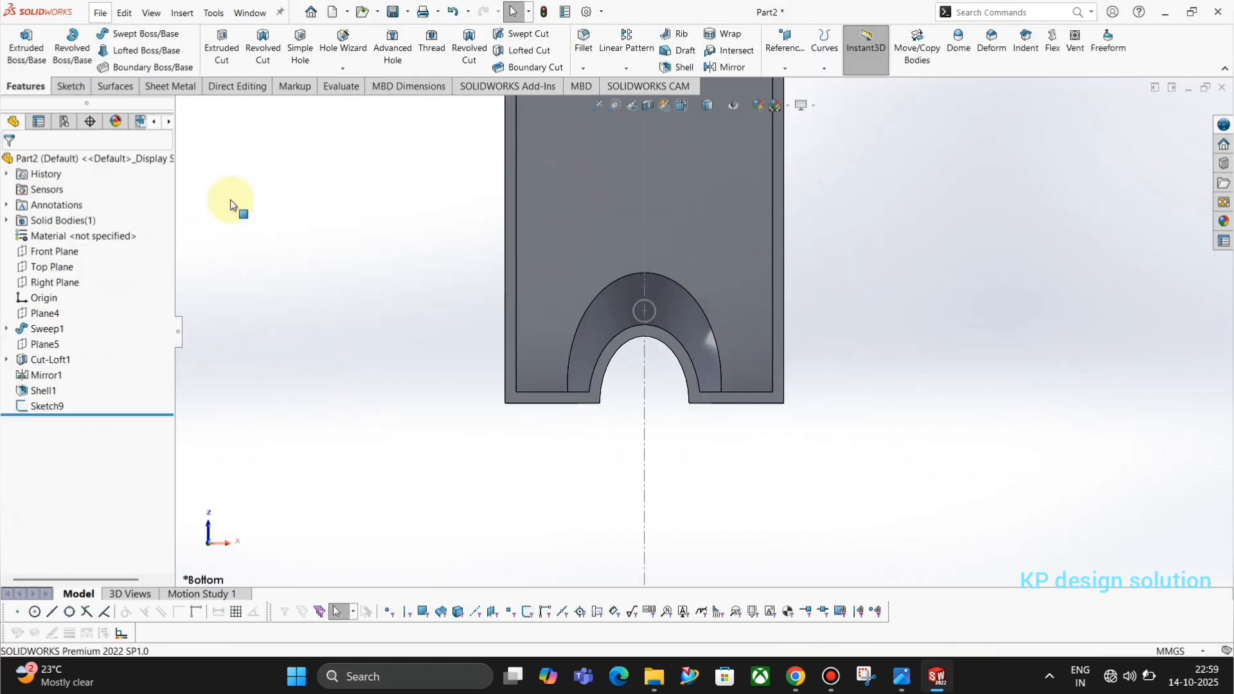
- Extrude the three circles in the reversed direction into the shelled body, using the Up To Next end condition
{"action": "left_click", "coordinate": [44, 406]}
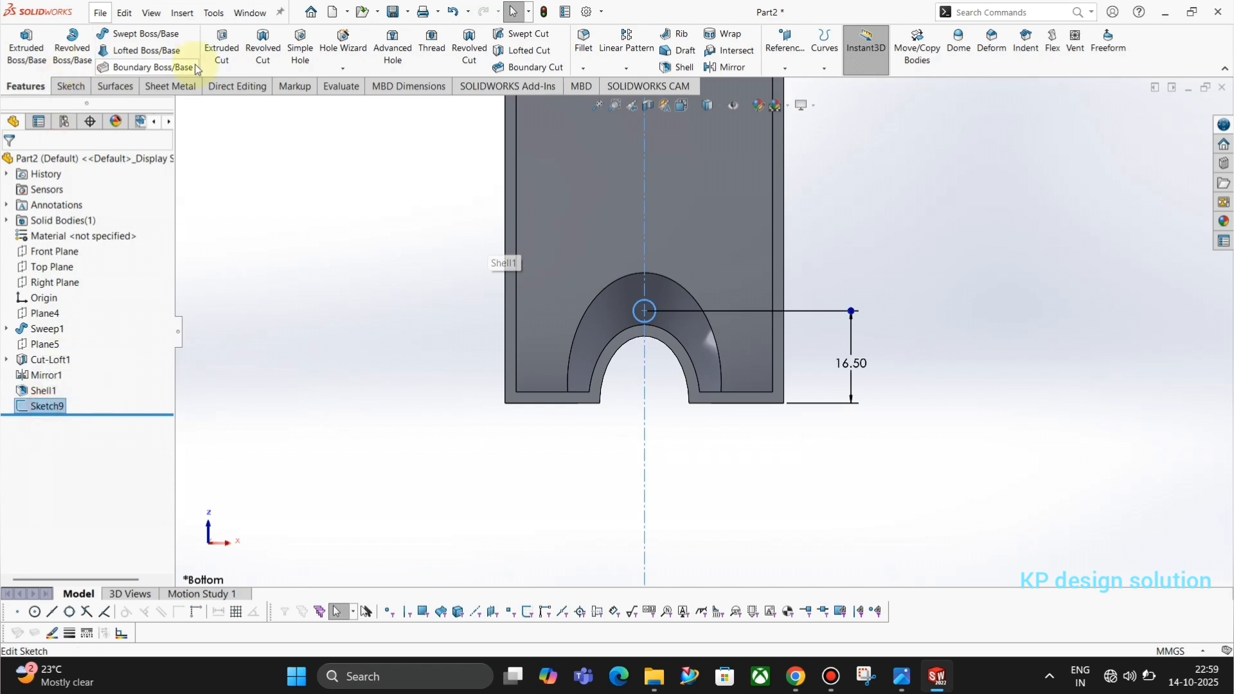
{"action": "left_click", "coordinate": [27, 47]}
{"action": "middle_click_drag", "start_coordinate": [684, 298], "coordinate": [529, 301]}
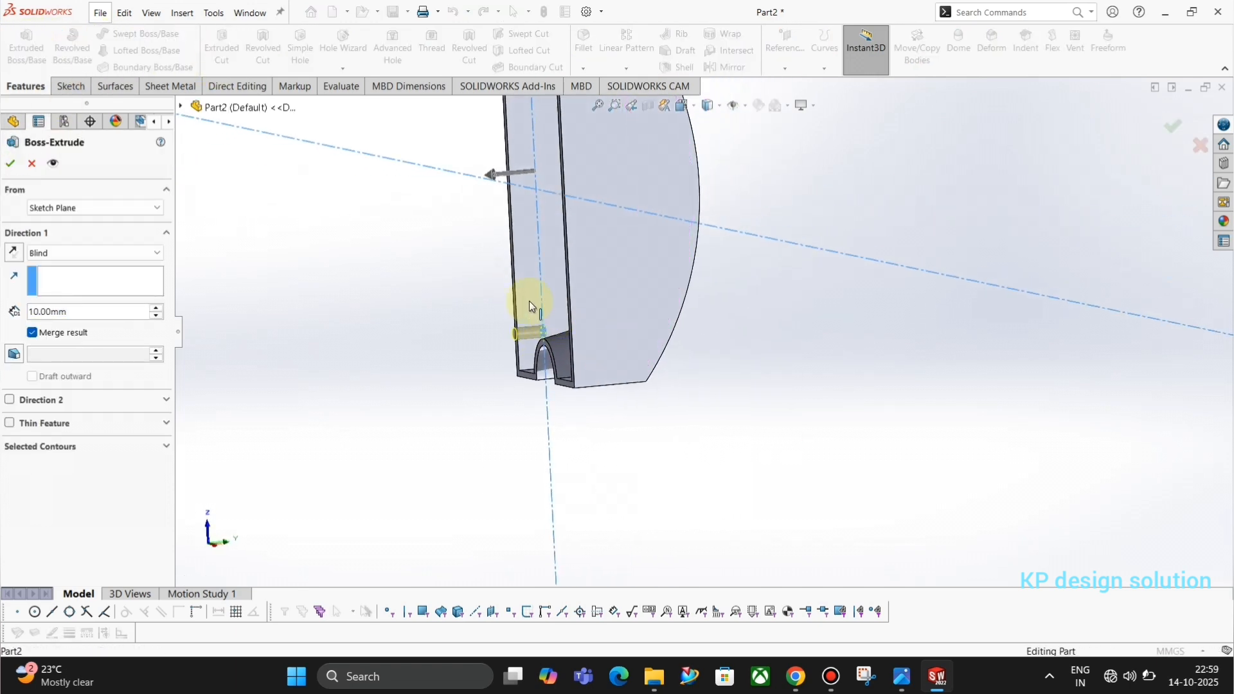
{"action": "left_click", "coordinate": [17, 257]}
{"action": "left_click_drag", "start_coordinate": [69, 311], "coordinate": [14, 311]}
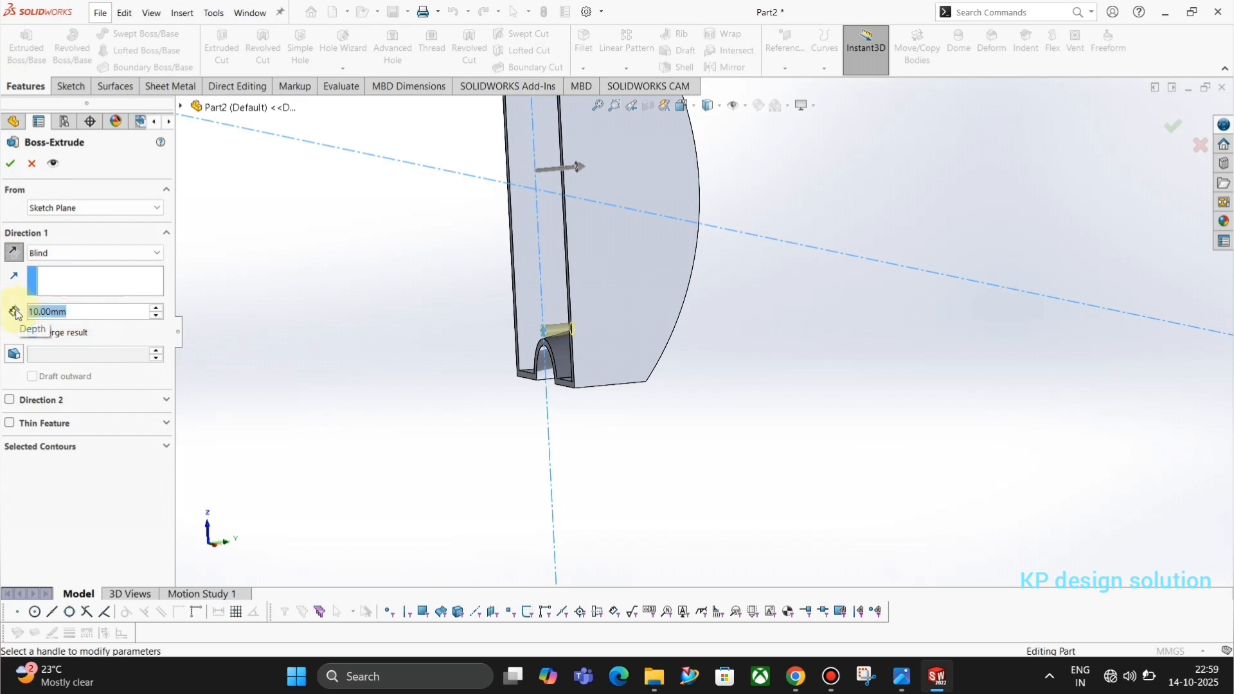
{"action": "left_click", "coordinate": [56, 255]}
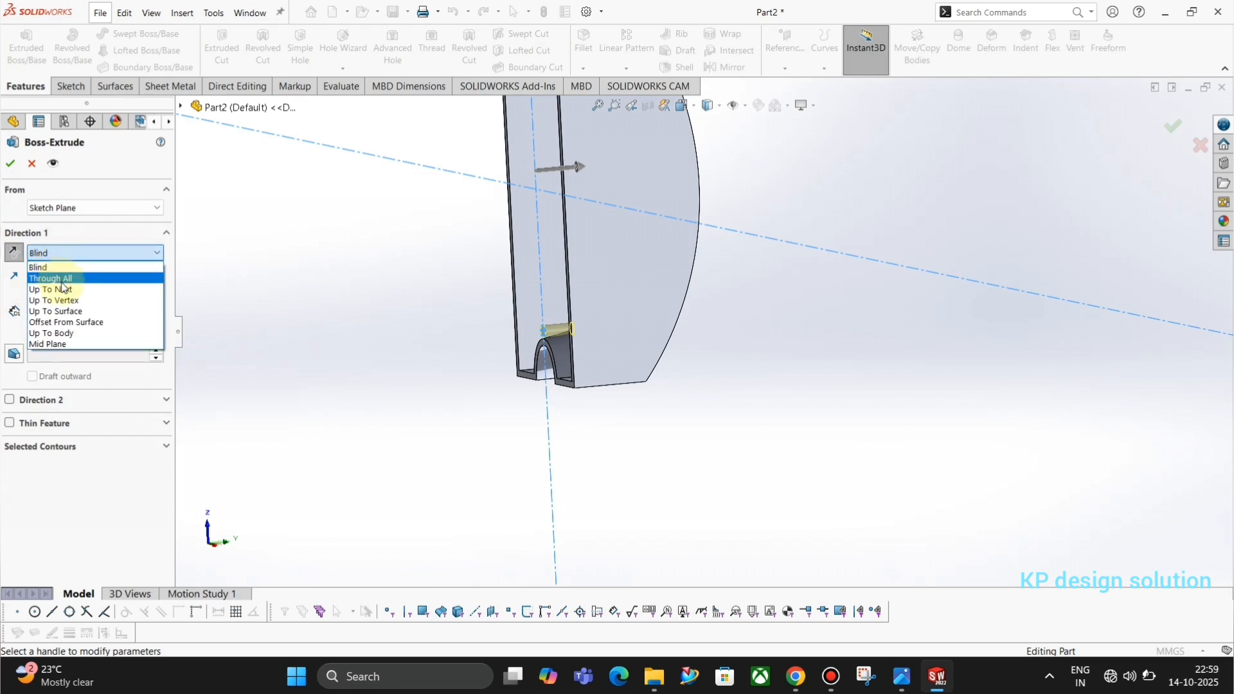
{"action": "left_click", "coordinate": [60, 286]}
{"action": "scroll", "coordinate": [572, 321], "scroll_direction": "up", "scroll_amount": 3}
{"action": "scroll", "coordinate": [610, 212], "scroll_direction": "down", "scroll_amount": 3}
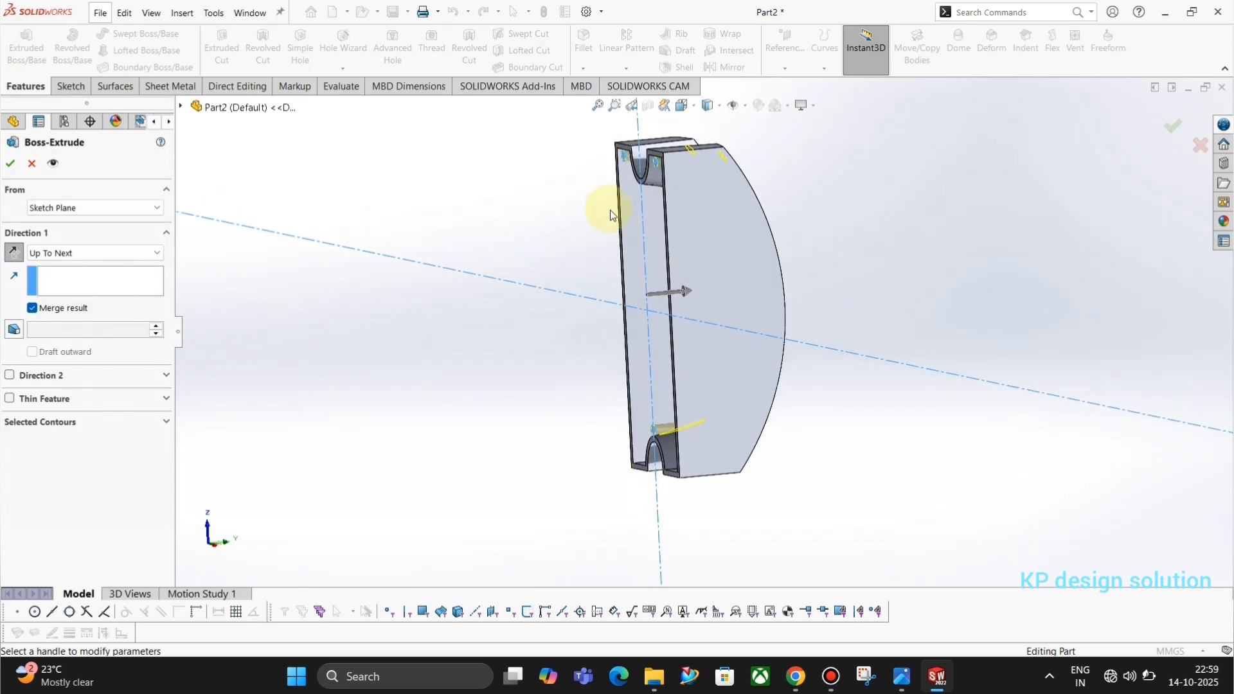
{"action": "middle_click_drag", "start_coordinate": [611, 209], "coordinate": [608, 216]}
{"action": "left_click", "coordinate": [12, 163]}
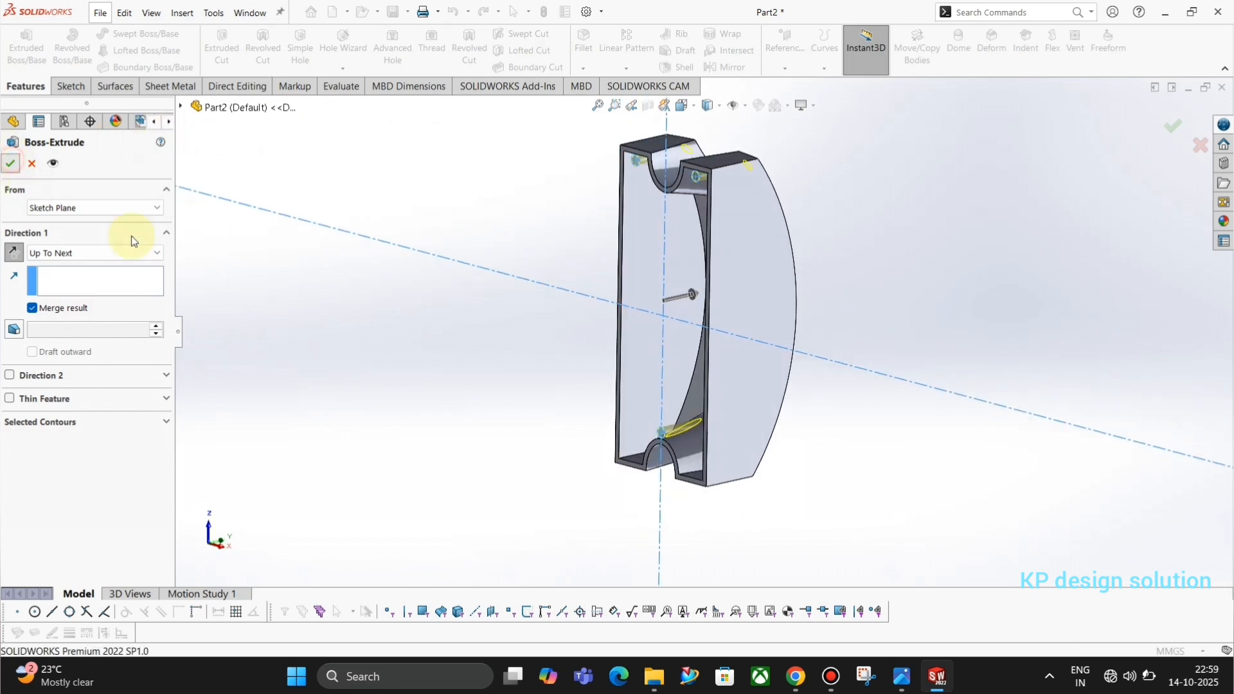
{"action": "left_click", "coordinate": [949, 238]}
- Examine how the two flanking pins sit against the shell's inner end wall
{"action": "middle_click_drag", "start_coordinate": [568, 371], "coordinate": [702, 256]}
{"action": "scroll", "coordinate": [642, 171], "scroll_direction": "down", "scroll_amount": 5}
{"action": "scroll", "coordinate": [676, 191], "scroll_direction": "down", "scroll_amount": 2}
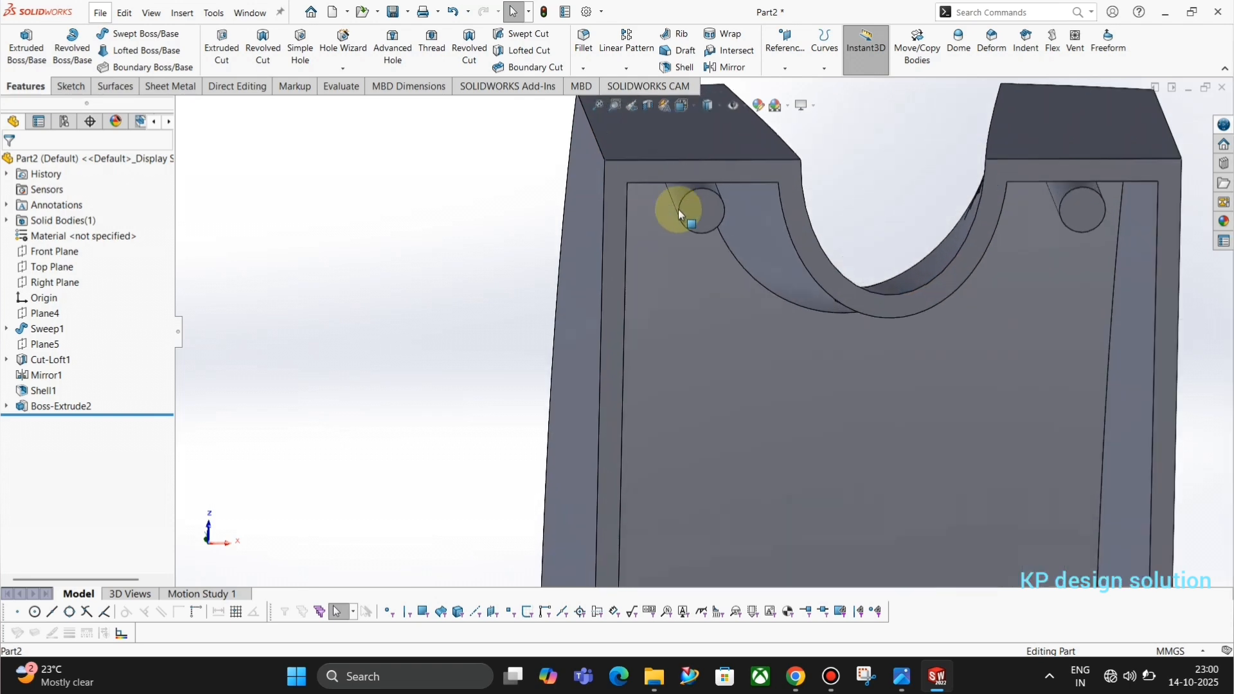
{"action": "middle_click_drag", "start_coordinate": [676, 206], "coordinate": [652, 234]}
{"action": "scroll", "coordinate": [619, 199], "scroll_direction": "up", "scroll_amount": 3}
{"action": "scroll", "coordinate": [672, 254], "scroll_direction": "down", "scroll_amount": 5}
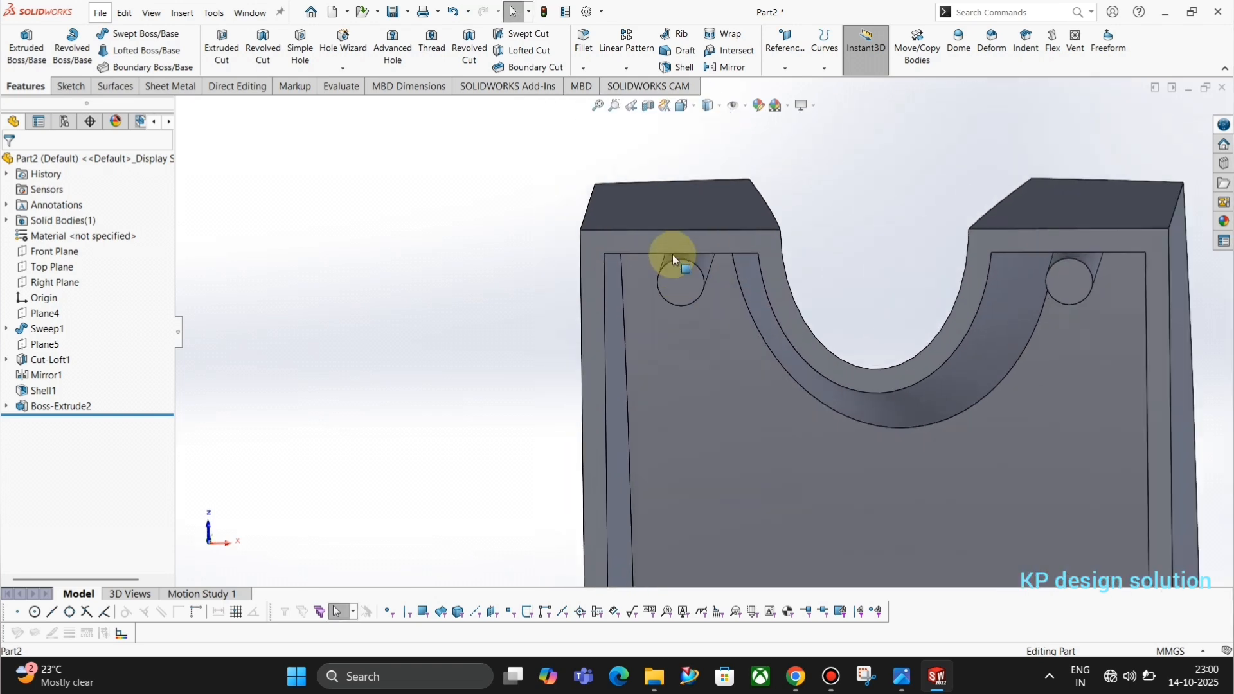
{"action": "middle_click_drag", "start_coordinate": [661, 231], "coordinate": [653, 199]}
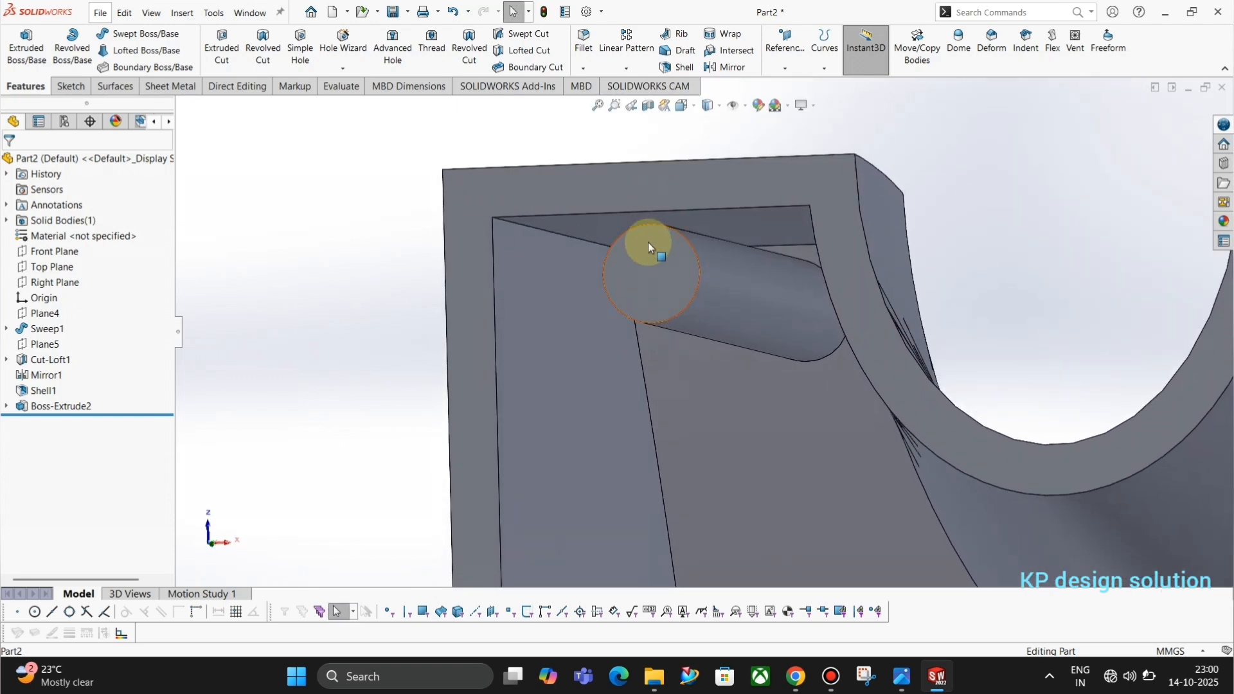
- Reopen the sketch of the extruded pins and check the flanking circles' position against the reference drawing
{"action": "left_click", "coordinate": [6, 406]}
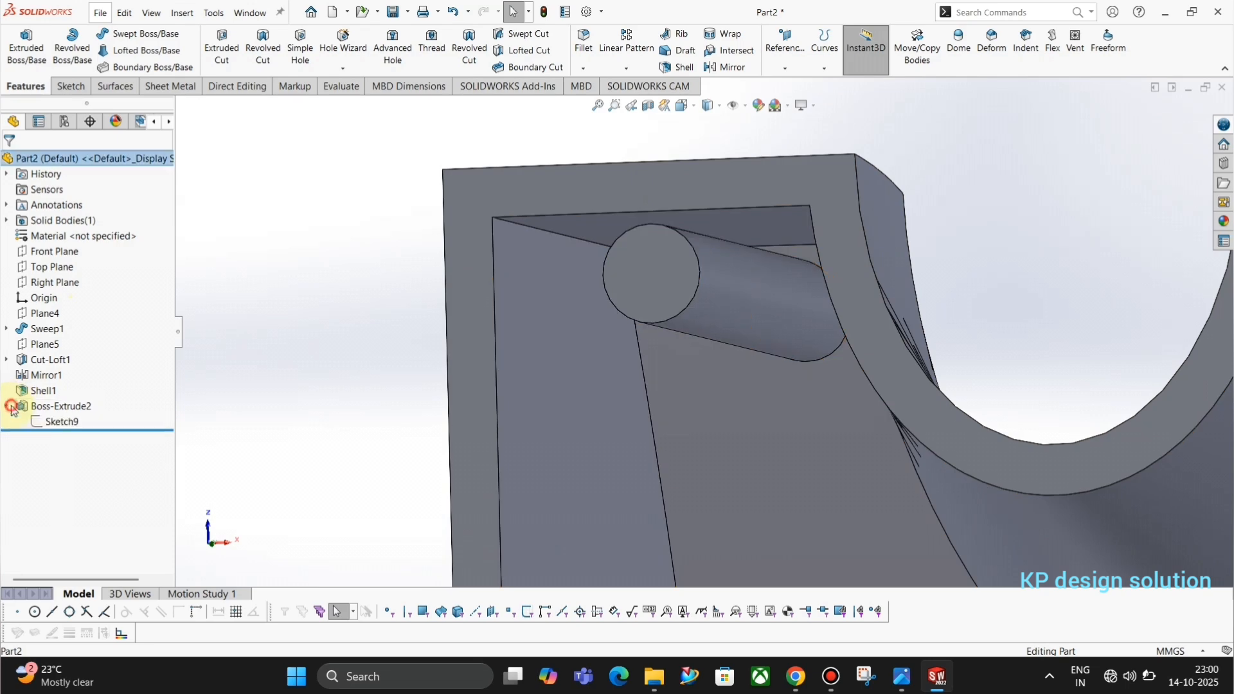
{"action": "left_click", "coordinate": [59, 421]}
{"action": "left_click", "coordinate": [59, 382]}
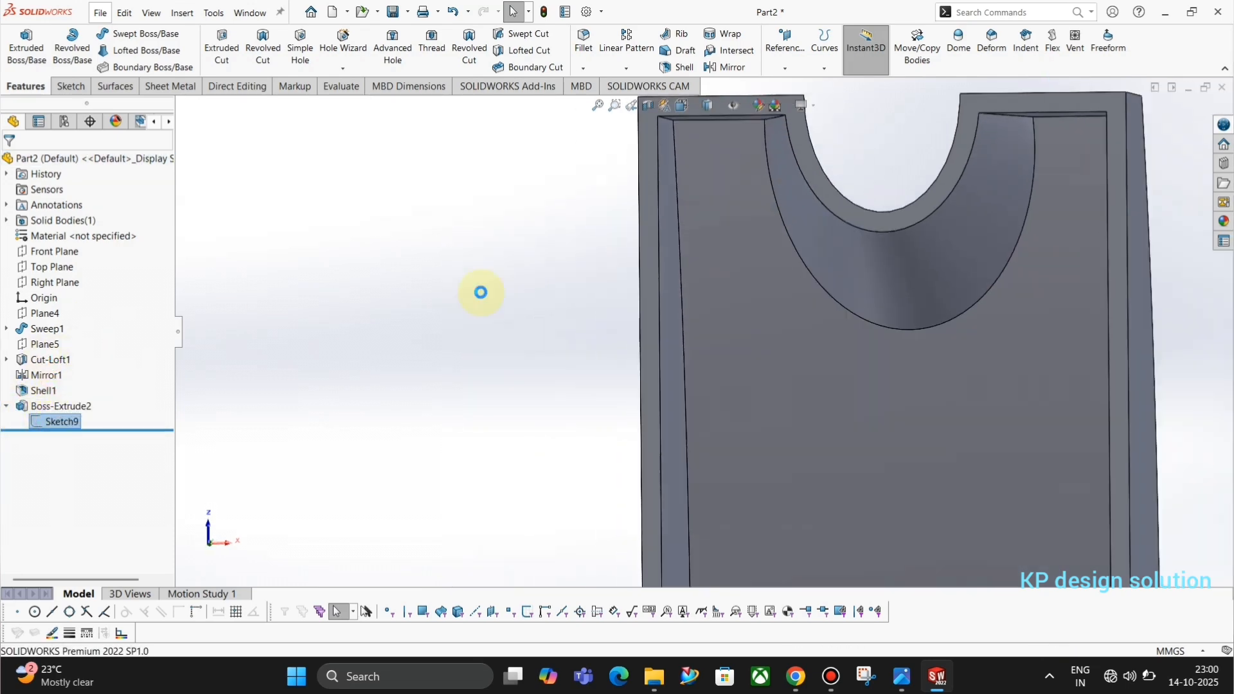
{"action": "scroll", "coordinate": [643, 141], "scroll_direction": "down", "scroll_amount": 5}
{"action": "scroll", "coordinate": [692, 184], "scroll_direction": "up", "scroll_amount": 5}
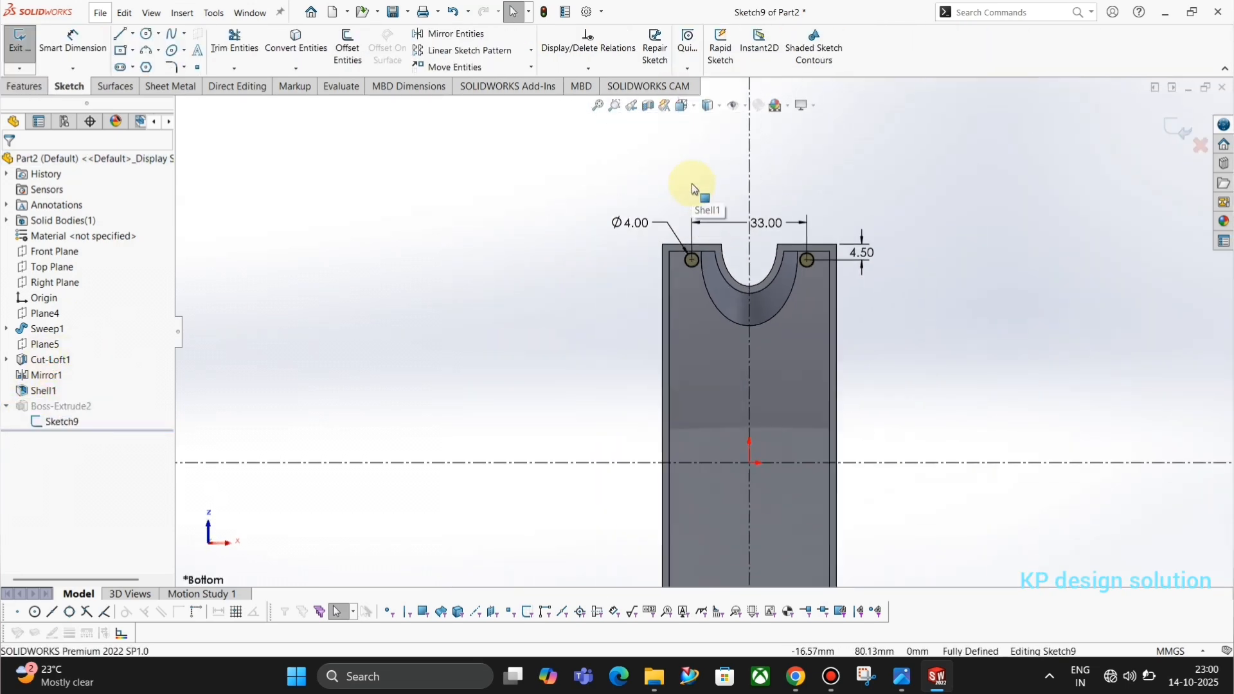
{"action": "scroll", "coordinate": [708, 308], "scroll_direction": "down", "scroll_amount": 7}
{"action": "scroll", "coordinate": [853, 306], "scroll_direction": "up", "scroll_amount": 2}
{"action": "scroll", "coordinate": [1144, 372], "scroll_direction": "down", "scroll_amount": 2}
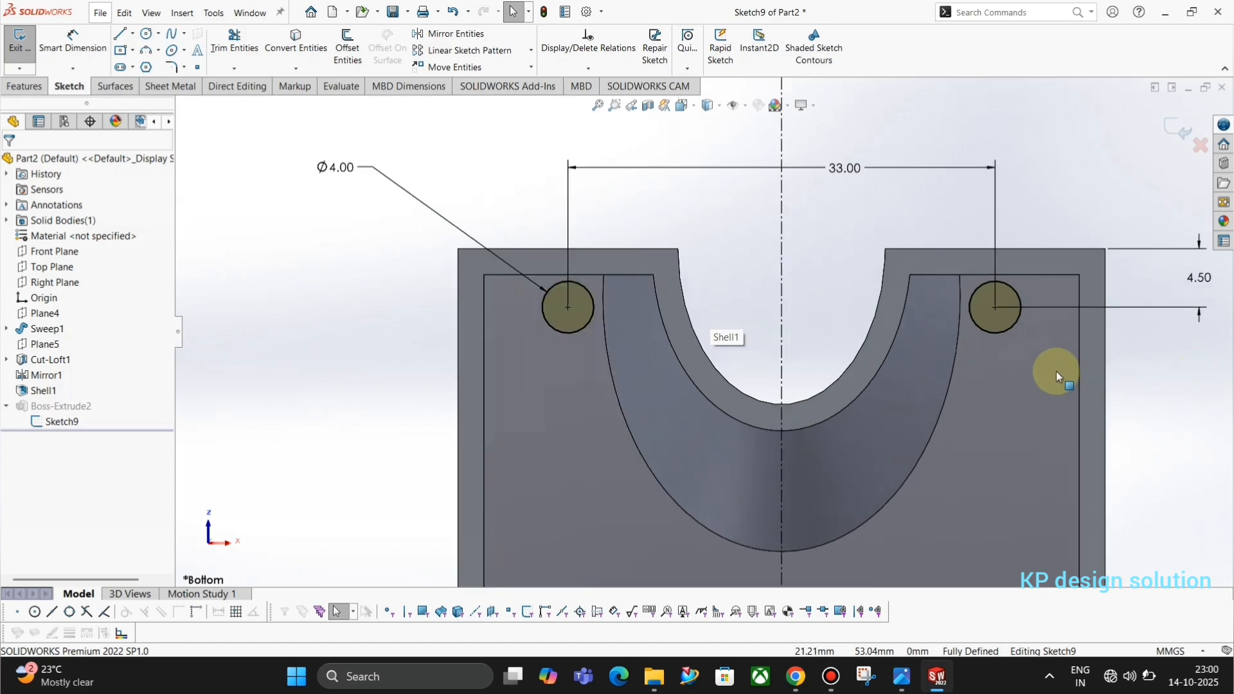
{"action": "key", "text": "alt+Tab"}
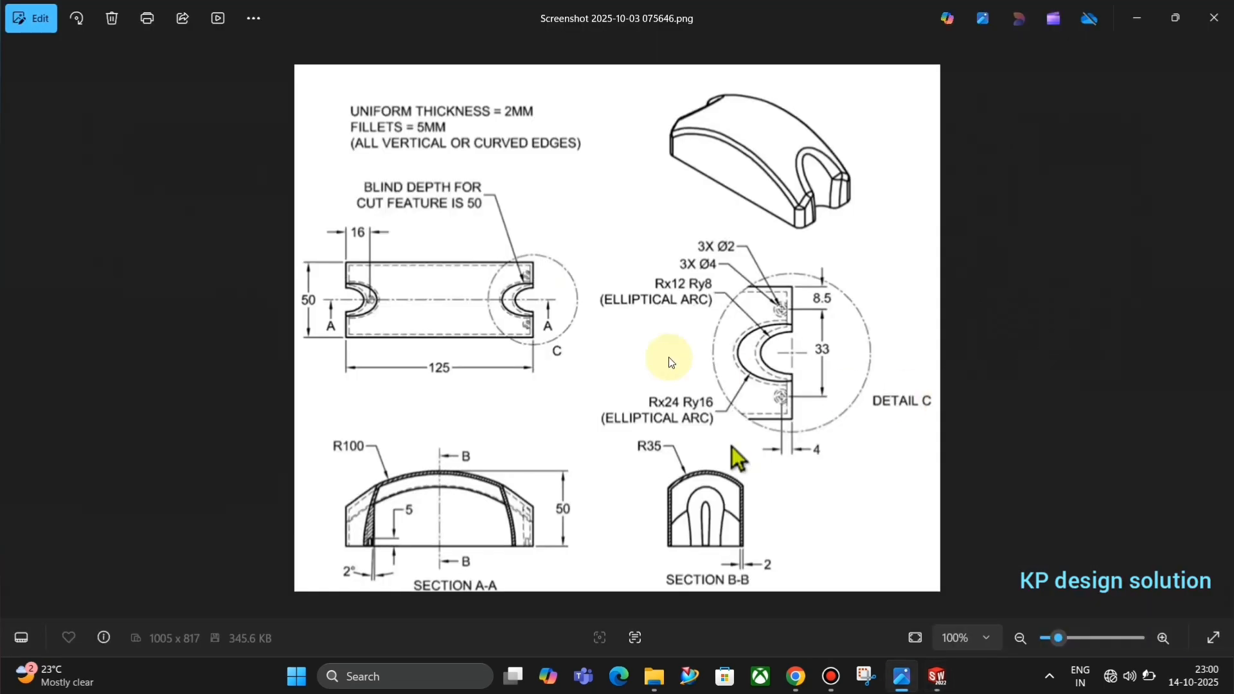
{"action": "key", "text": "alt+Tab"}
{"action": "scroll", "coordinate": [1156, 292], "scroll_direction": "down", "scroll_amount": 2}
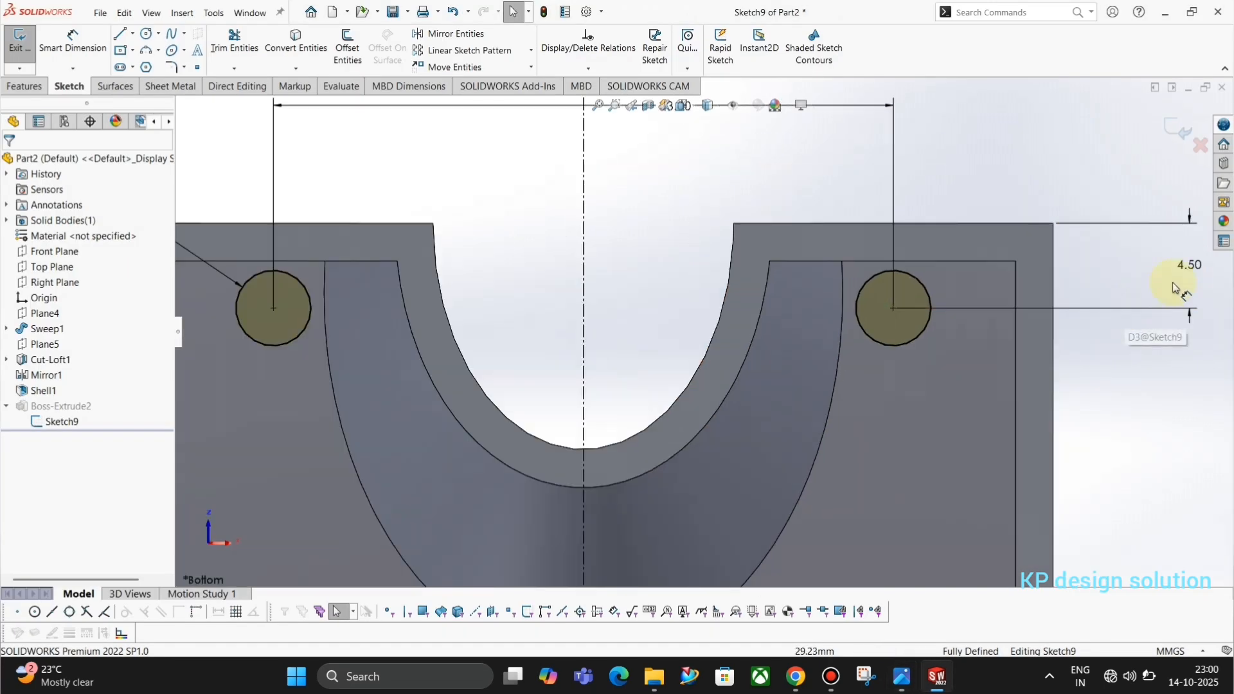
- Try replacing the flanking circles' 4.5 mm edge dimension with a tangent relation to the shell's inner end edge, then exit the sketch
{"action": "key", "text": "Delete"}
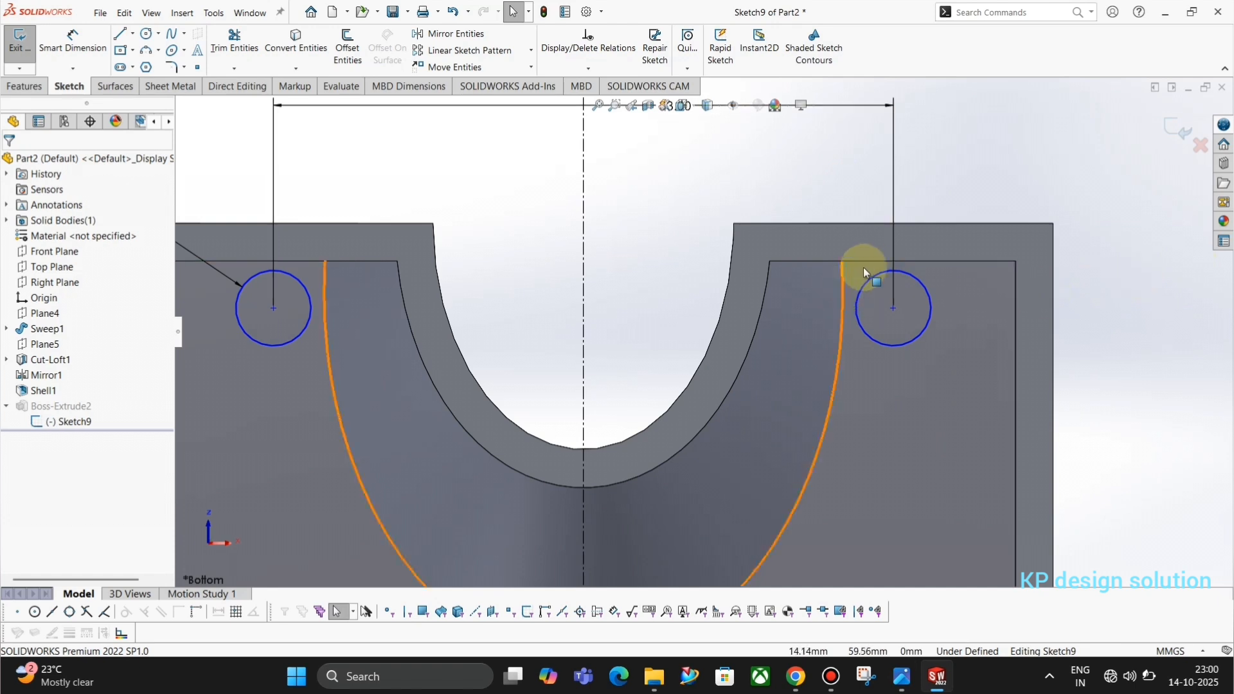
{"action": "left_click", "coordinate": [881, 275]}
{"action": "left_click", "coordinate": [881, 269]}
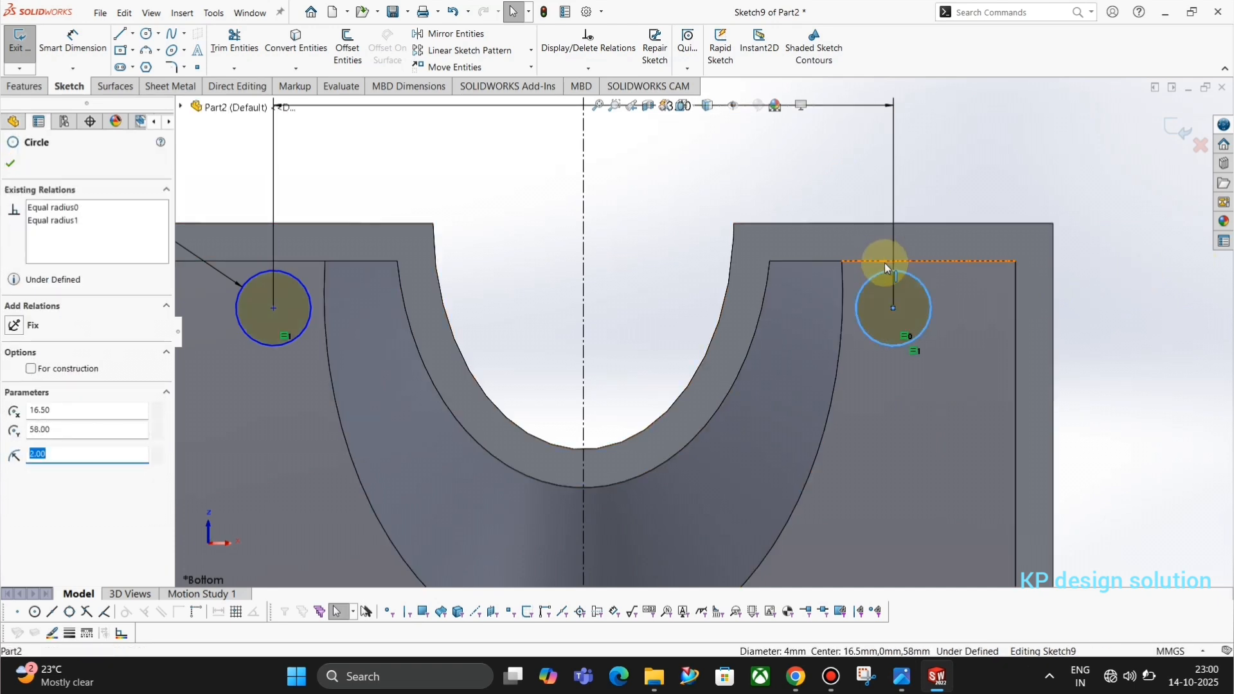
{"action": "left_click", "coordinate": [886, 260], "text": "ctrl"}
{"action": "left_click", "coordinate": [922, 204]}
{"action": "left_click", "coordinate": [925, 170]}
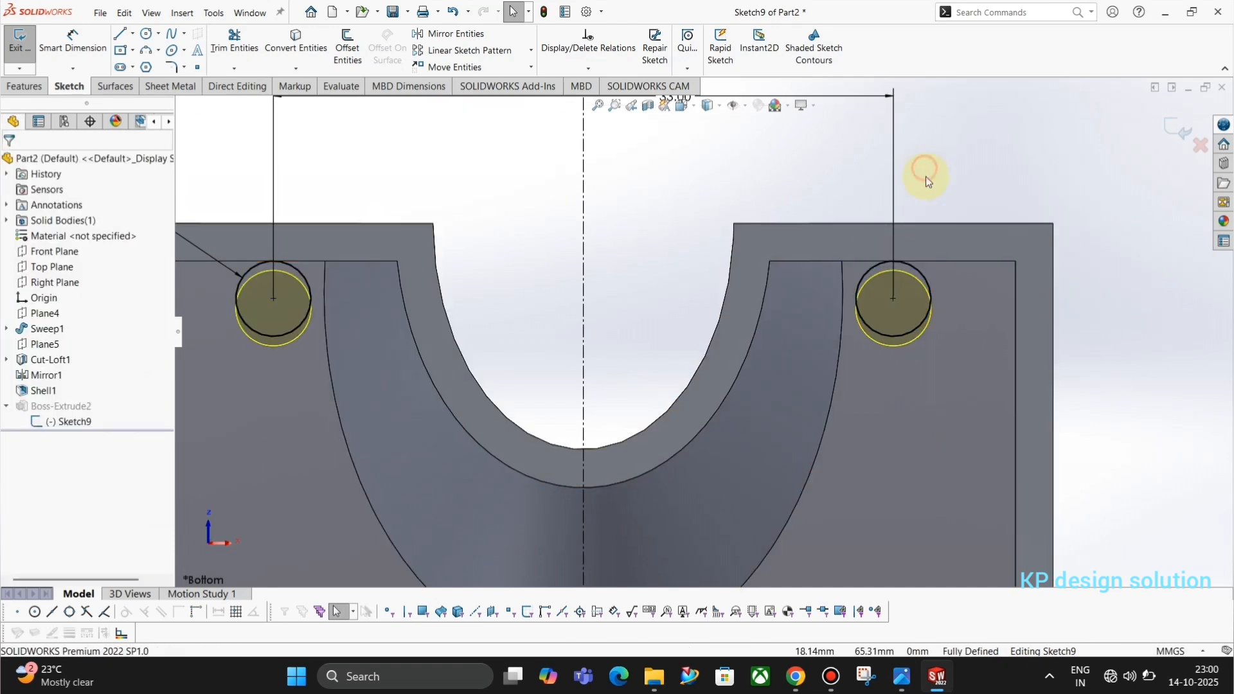
{"action": "left_click", "coordinate": [1170, 127]}
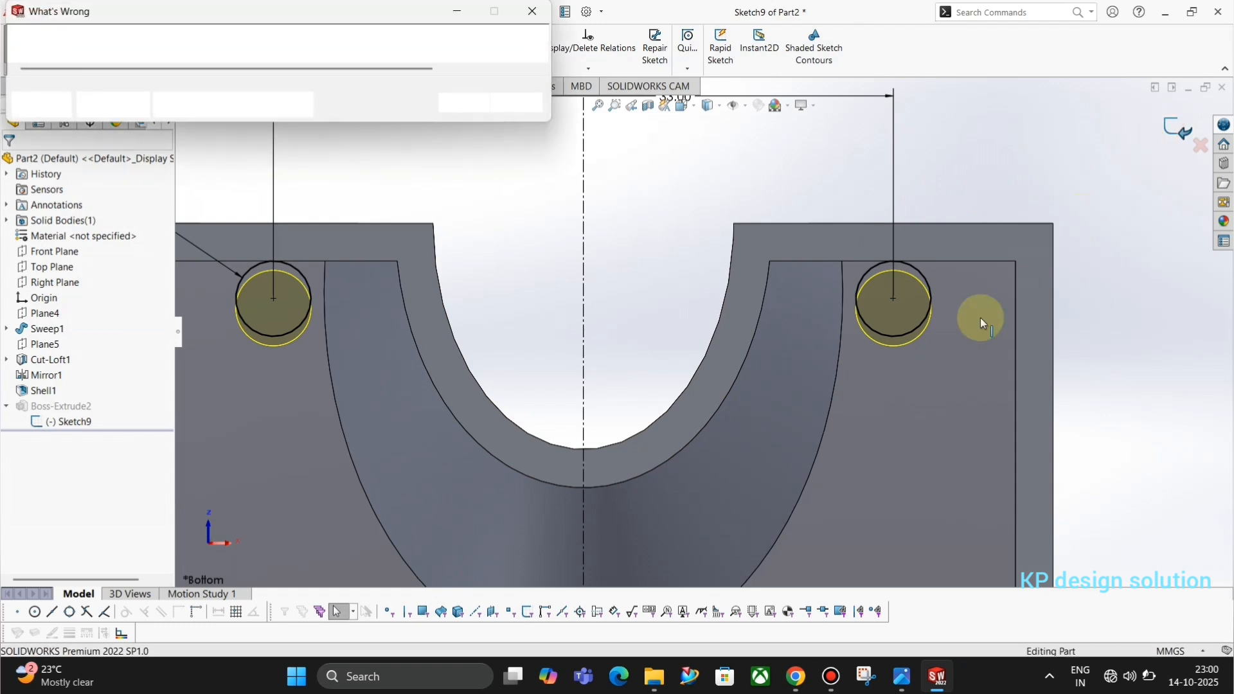
{"action": "left_click", "coordinate": [473, 103]}
{"action": "scroll", "coordinate": [727, 383], "scroll_direction": "up", "scroll_amount": 3}
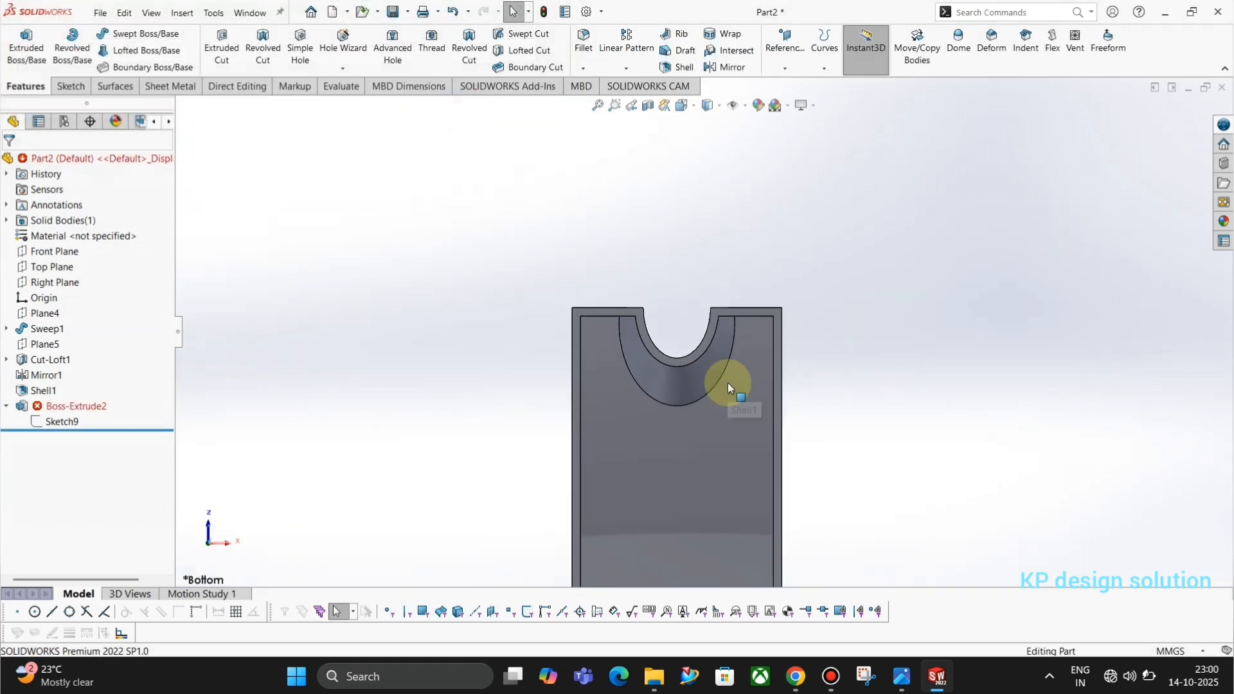
- Return to the pin sketch and undo the tangent relation and the deletion of the flanking circles' edge dimension
{"action": "key", "text": "ctrl+z"}
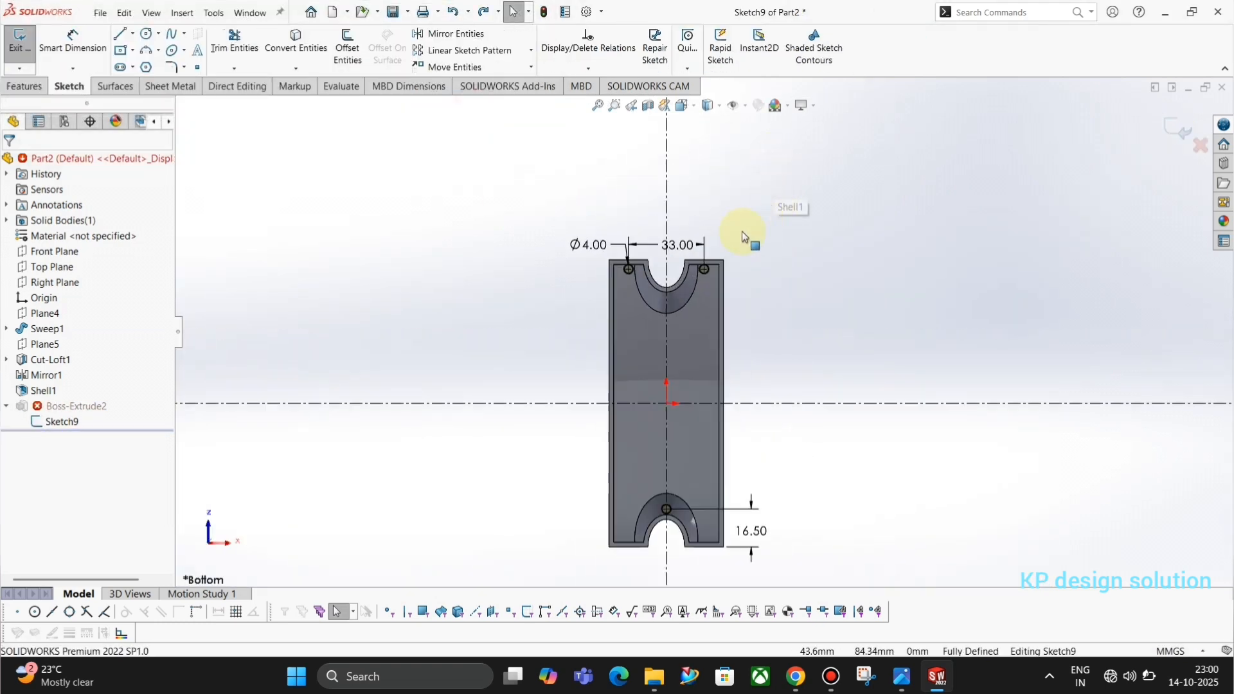
{"action": "scroll", "coordinate": [707, 270], "scroll_direction": "down", "scroll_amount": 5}
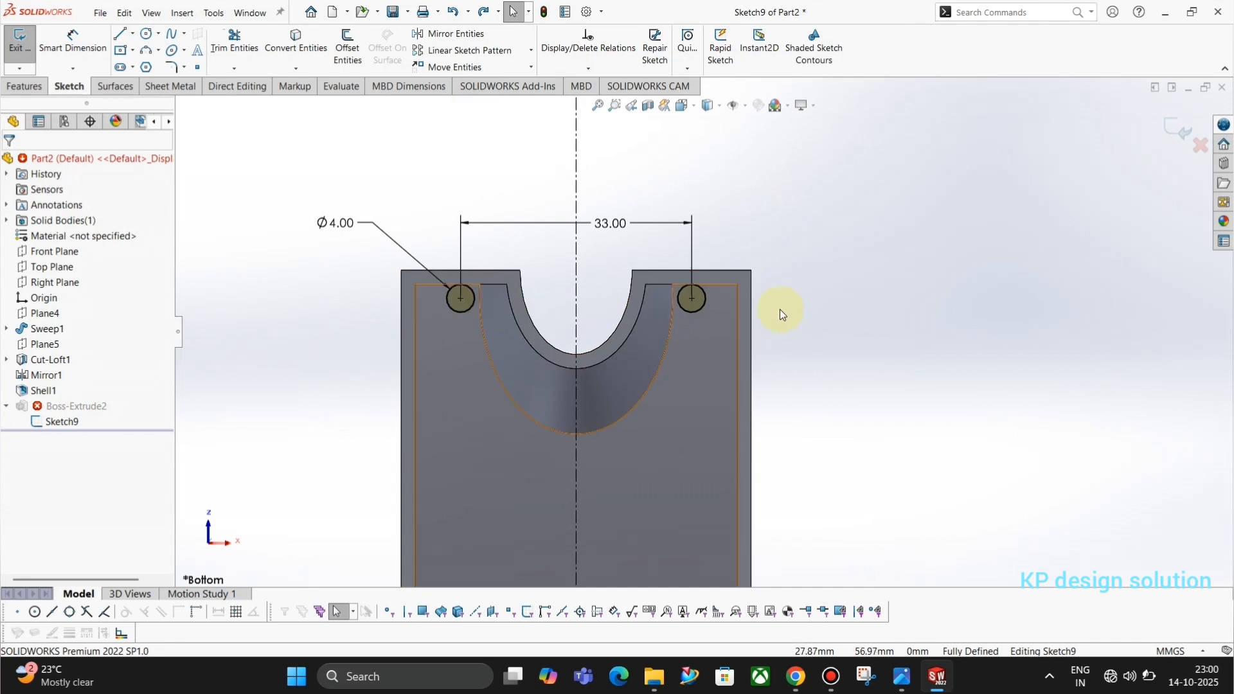
{"action": "key", "text": "ctrl+z"}
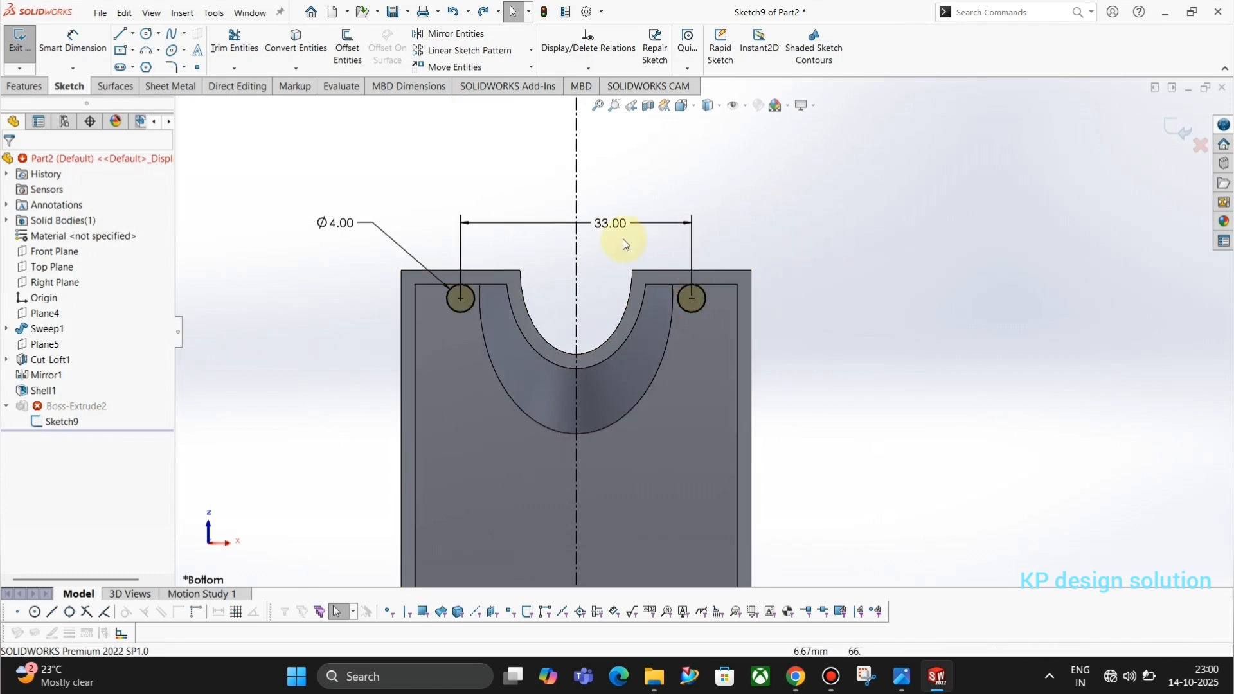
{"action": "left_click", "coordinate": [785, 311]}
{"action": "key", "text": "ctrl+z"}
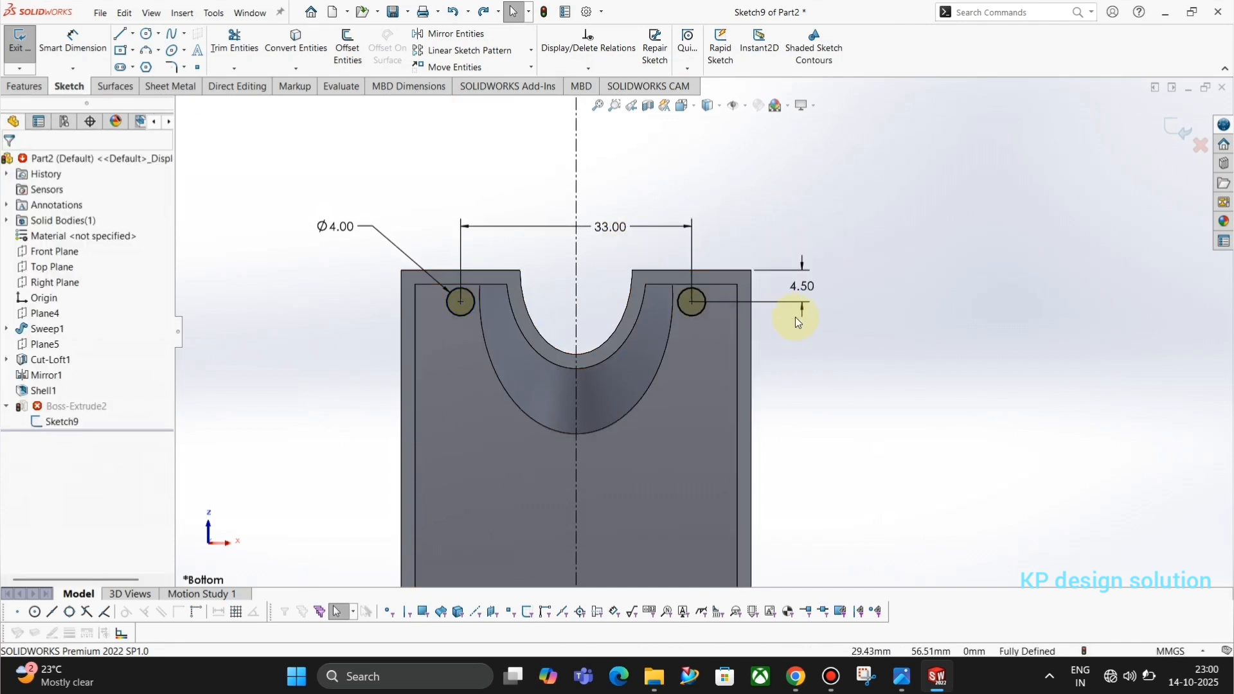
{"action": "left_click", "coordinate": [835, 318]}
- Set the flanking circles' distance from the adjacent short end edge to 4.2 mm
{"action": "scroll", "coordinate": [770, 292], "scroll_direction": "down", "scroll_amount": 5}
{"action": "double_click", "coordinate": [845, 293]}
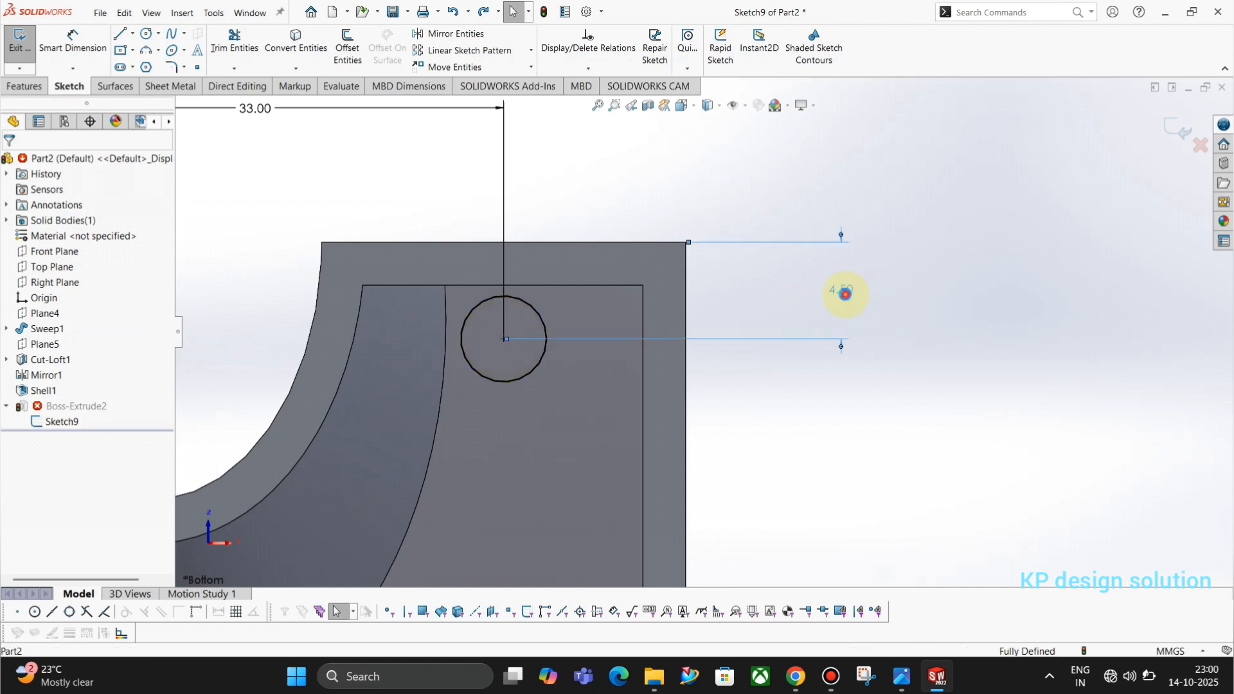
{"action": "type", "text": "4.2"}
{"action": "key", "text": "Return"}
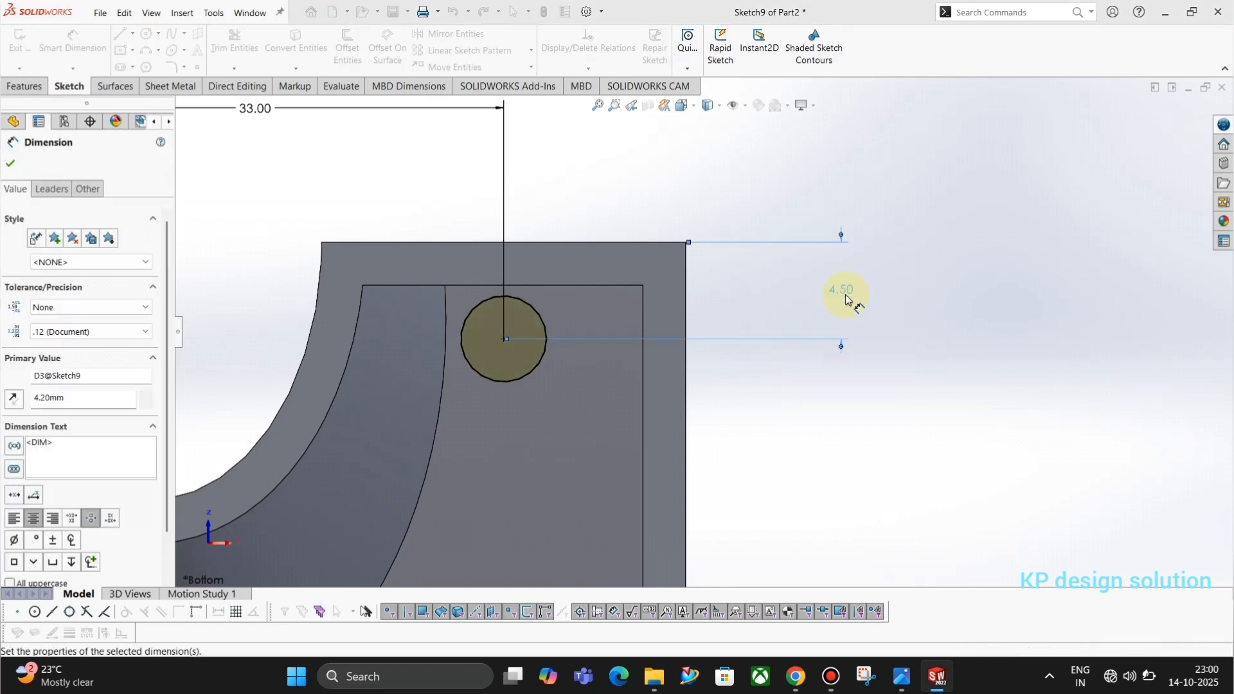
- Set the flanking circles' distance from the adjacent short end edge to 4.1 mm and rebuild the pins
{"action": "double_click", "coordinate": [845, 294]}
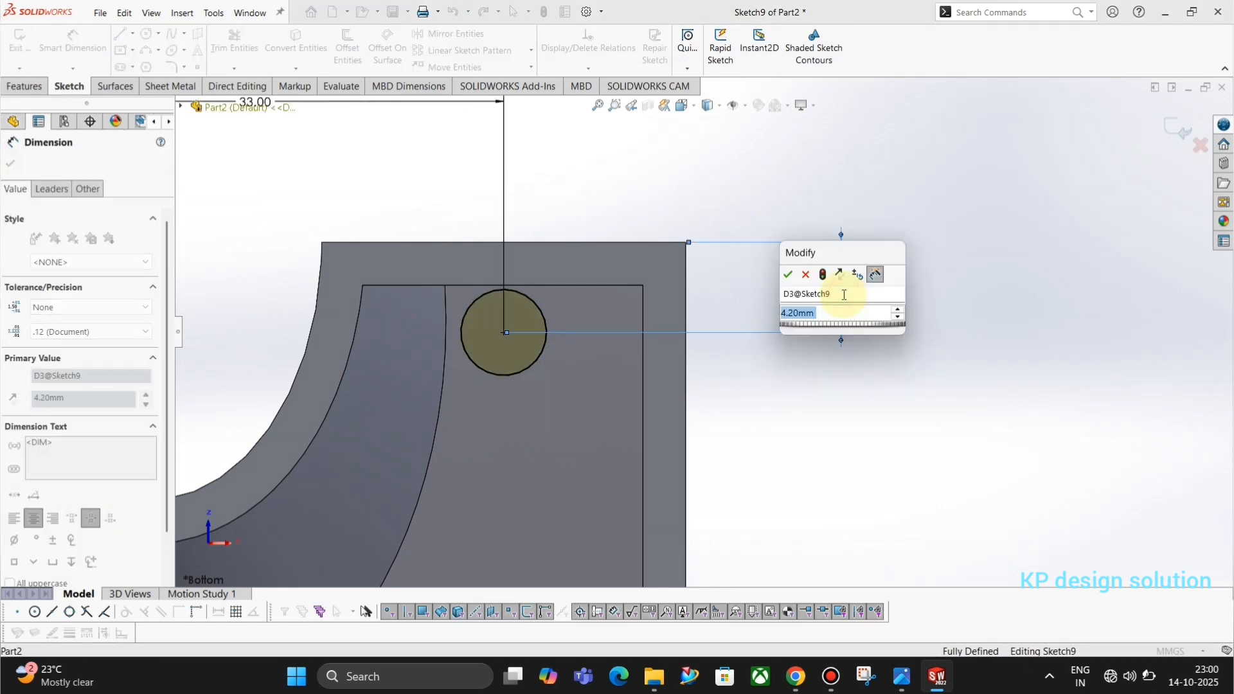
{"action": "type", "text": "4.1"}
{"action": "key", "text": "Return"}
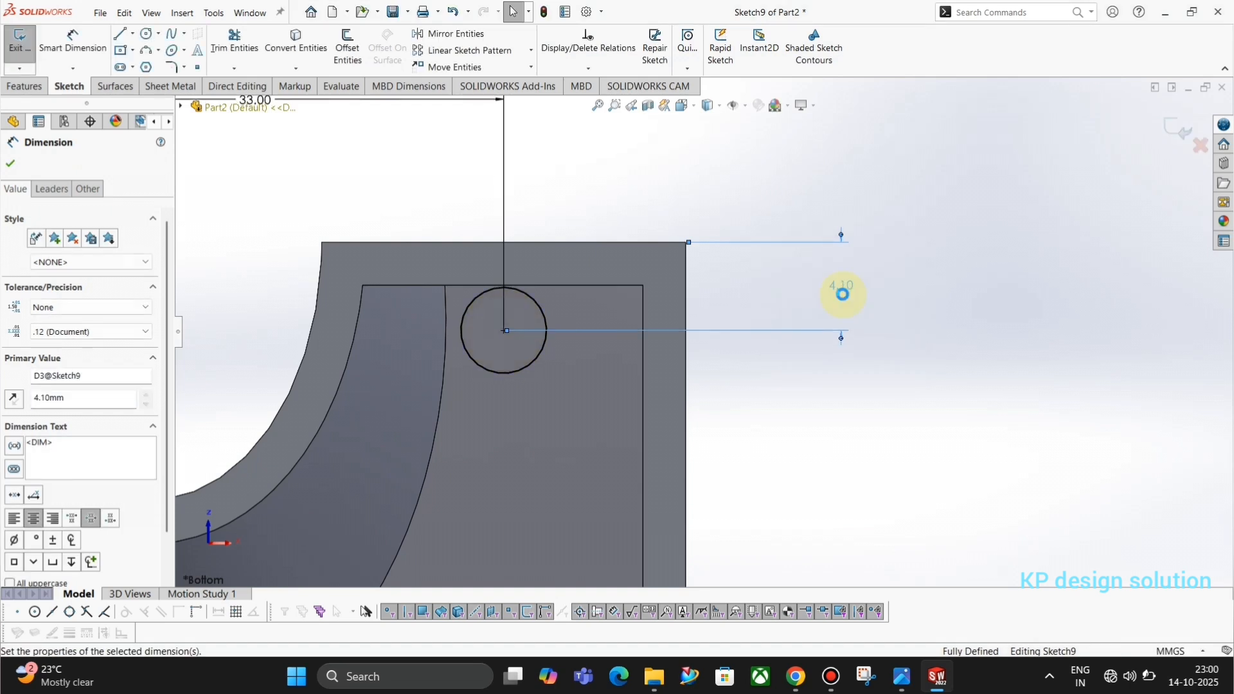
{"action": "left_click", "coordinate": [952, 283]}
{"action": "scroll", "coordinate": [692, 311], "scroll_direction": "up", "scroll_amount": 9}
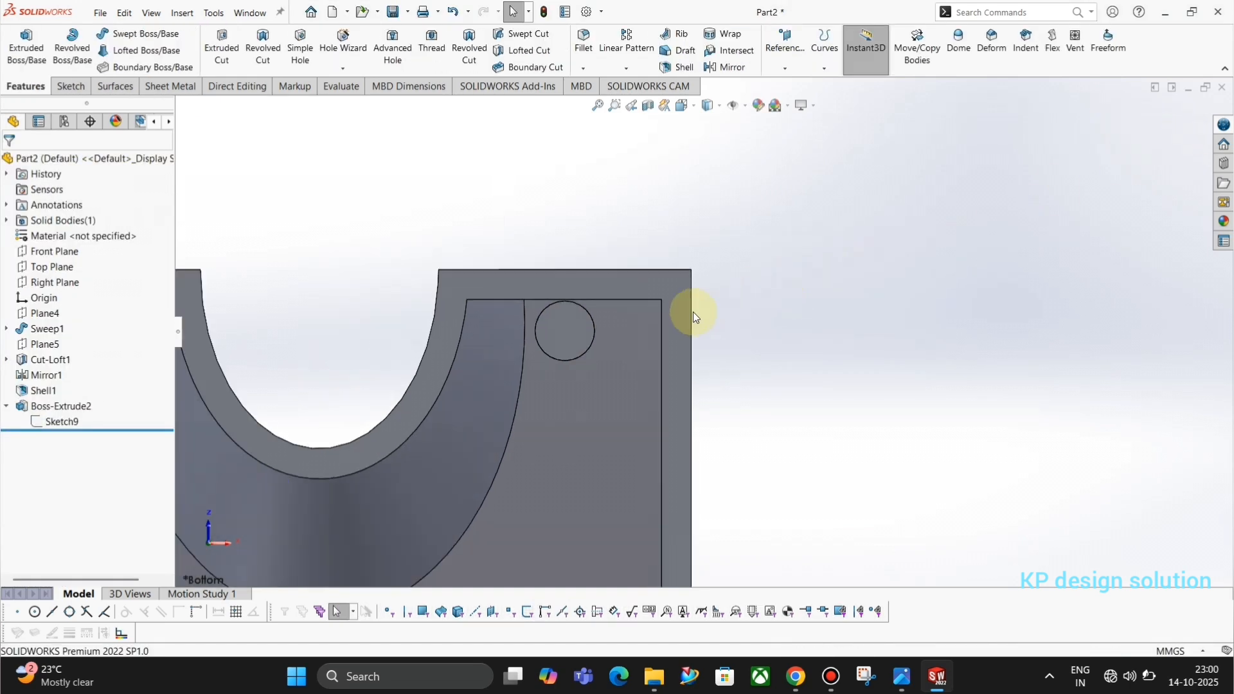
{"action": "middle_click_drag", "start_coordinate": [669, 382], "coordinate": [662, 383]}
{"action": "scroll", "coordinate": [566, 367], "scroll_direction": "down", "scroll_amount": 7}
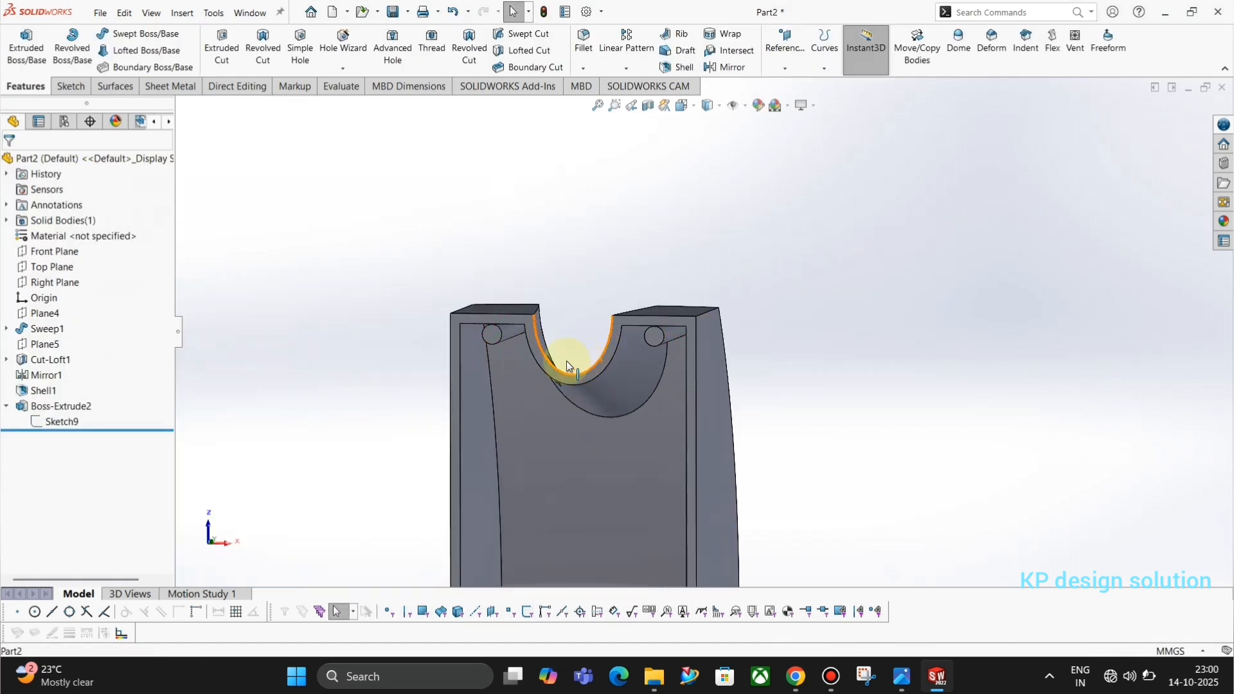
- Reopen the pin sketch, set the flanking circles' distance from the adjacent short end edge to 4.05 mm, and exit the sketch
{"action": "left_click", "coordinate": [71, 422]}
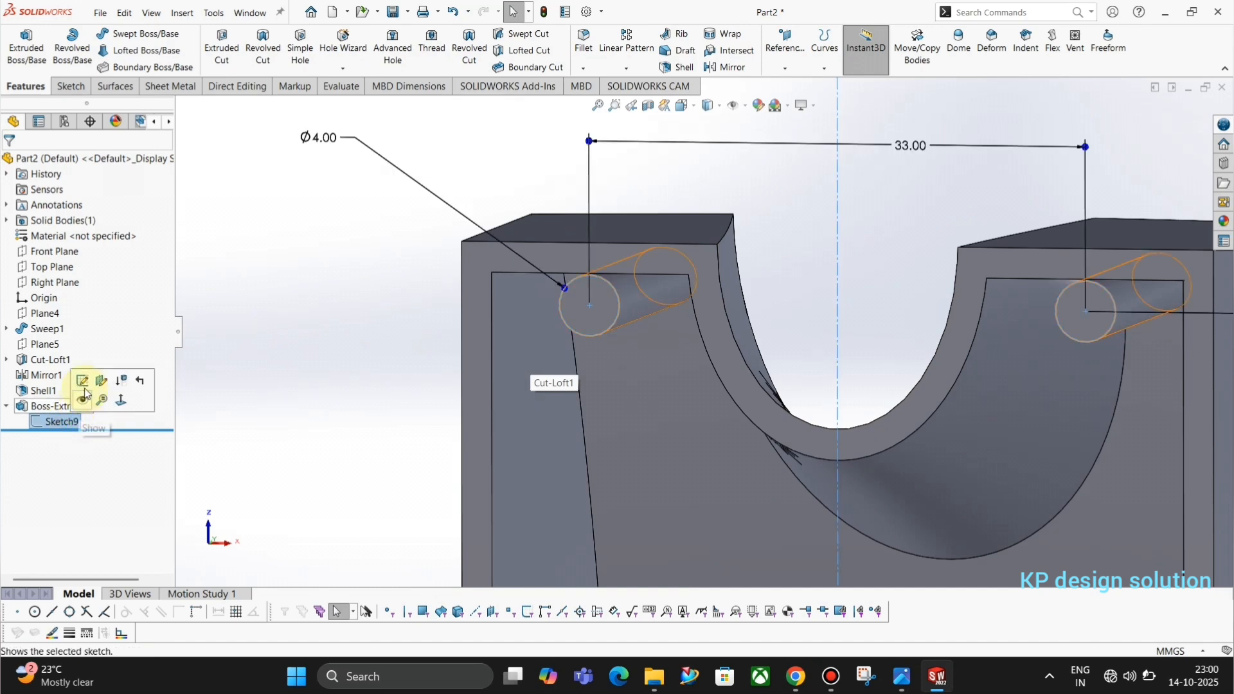
{"action": "left_click", "coordinate": [82, 381]}
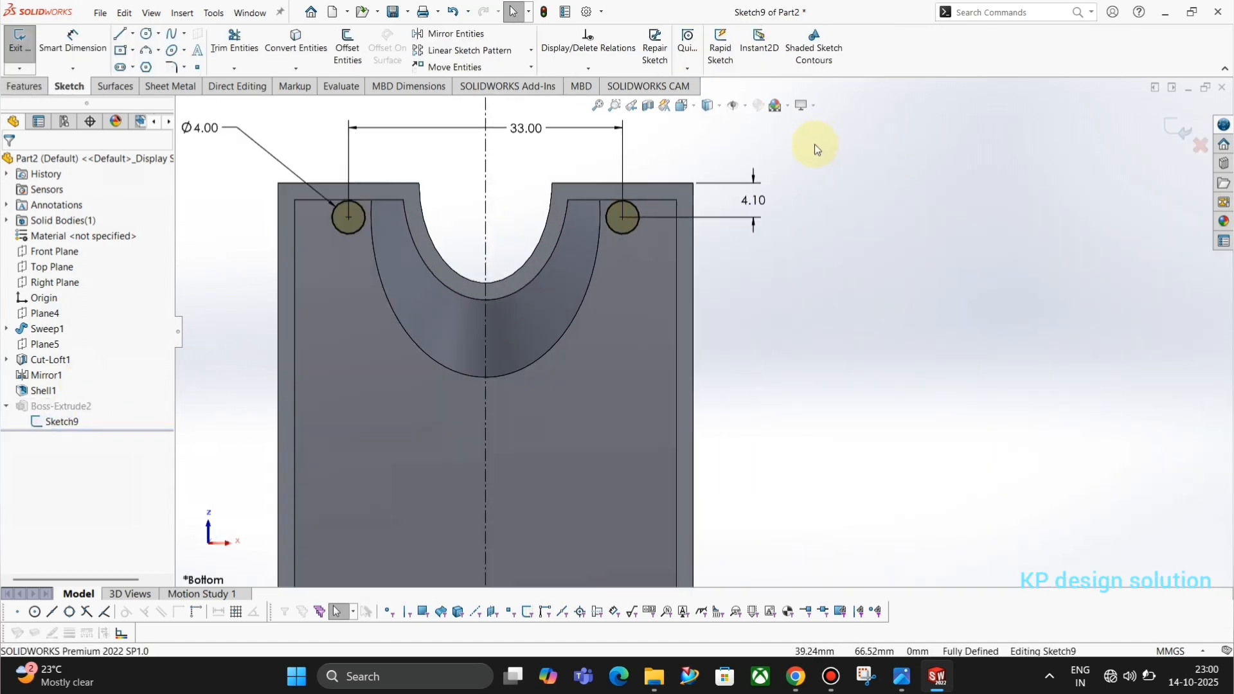
{"action": "double_click", "coordinate": [739, 239]}
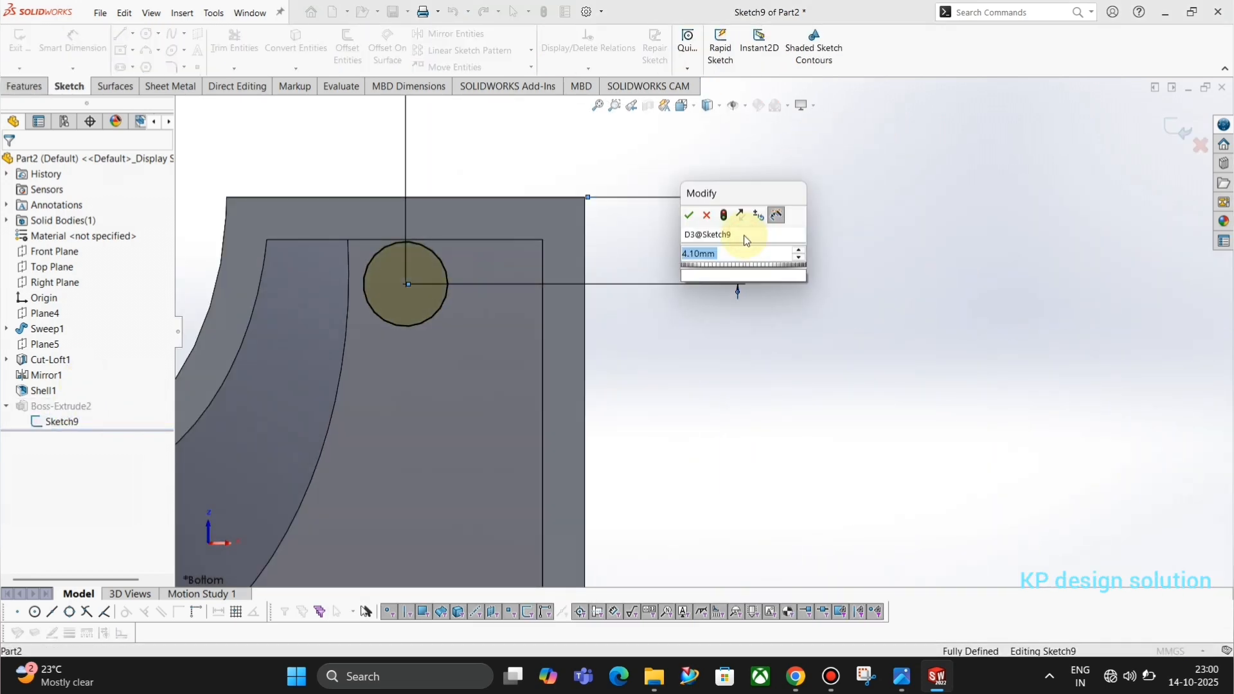
{"action": "type", "text": "4.05"}
{"action": "key", "text": "Return"}
{"action": "left_click", "coordinate": [940, 247]}
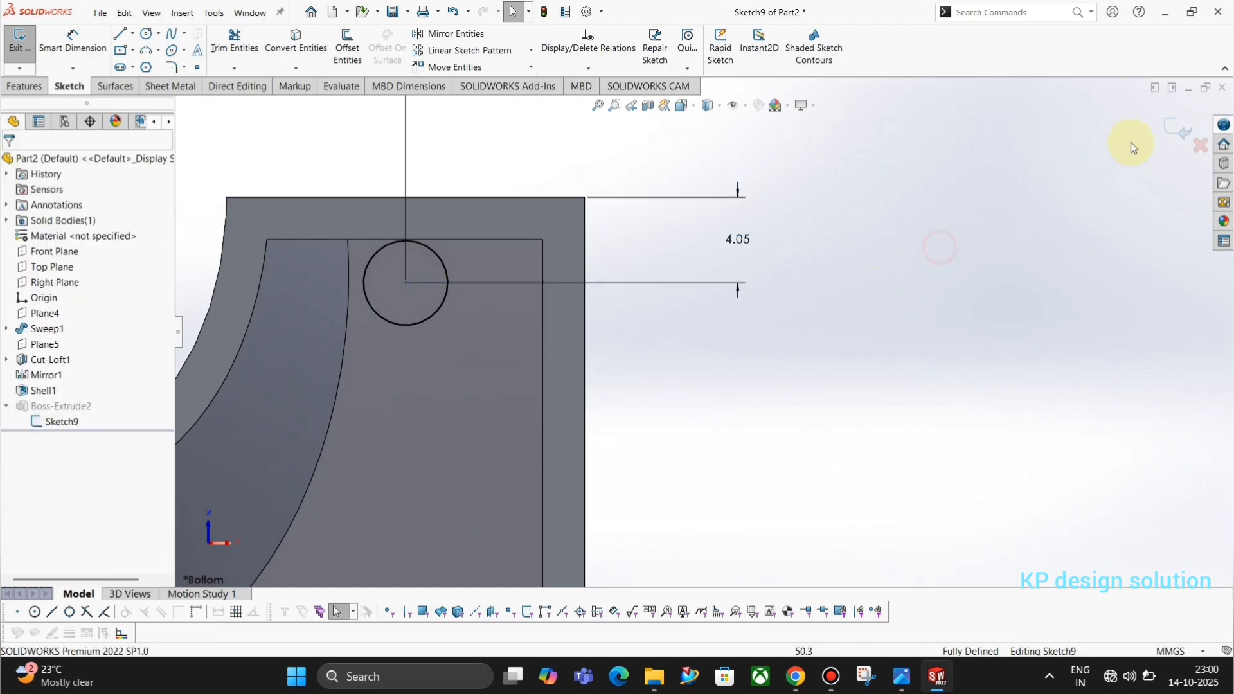
{"action": "left_click", "coordinate": [1167, 130]}
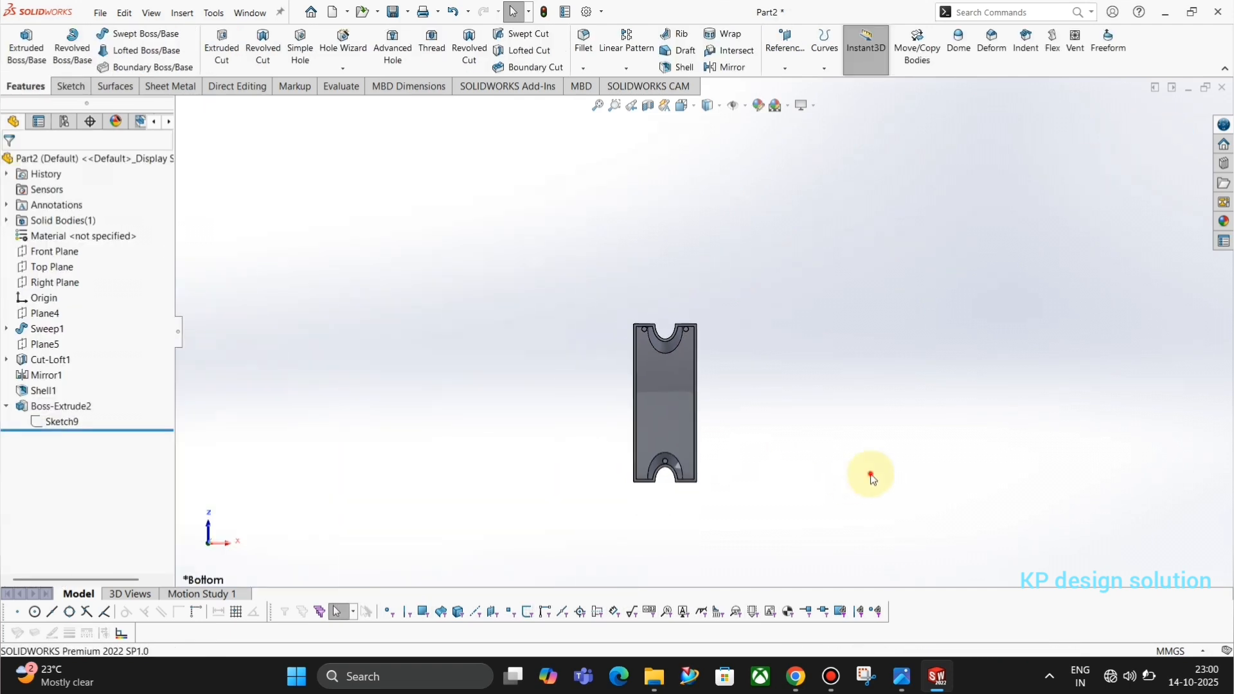
- In the pin sketch, set the single circle's distance from its nearest short end edge to 16.05 mm, then exit the sketch
{"action": "scroll", "coordinate": [690, 474], "scroll_direction": "down", "scroll_amount": 10}
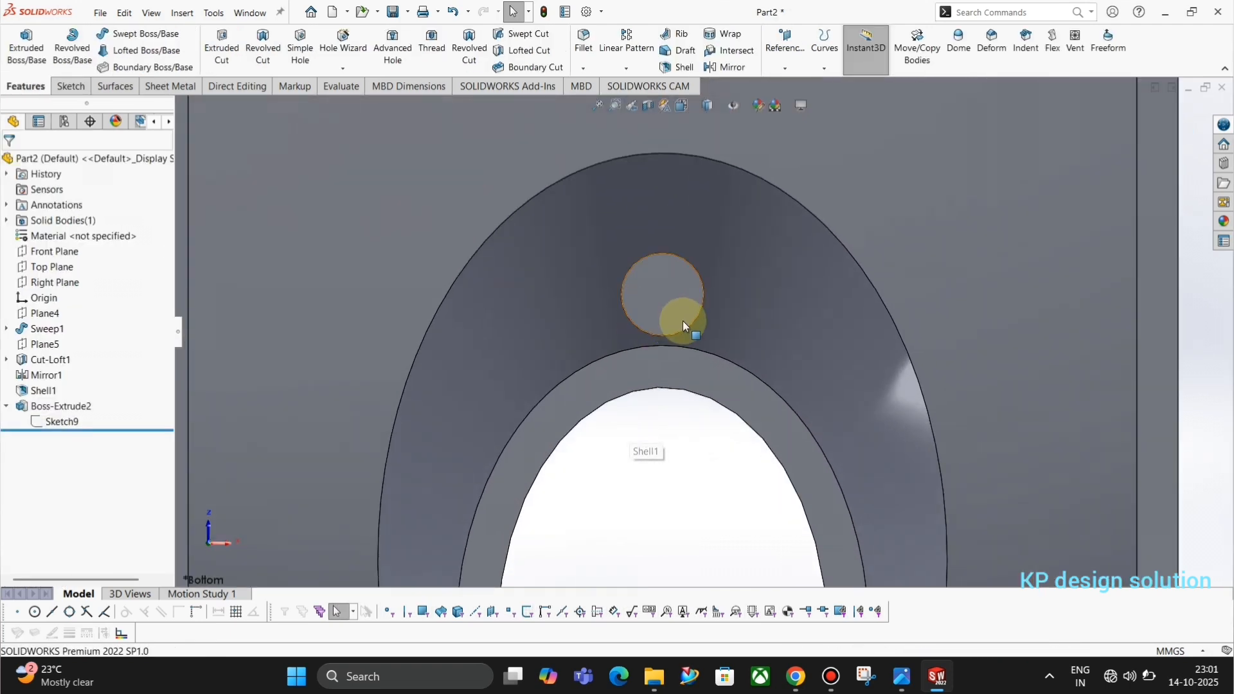
{"action": "scroll", "coordinate": [682, 321], "scroll_direction": "up", "scroll_amount": 3}
{"action": "left_click", "coordinate": [69, 423]}
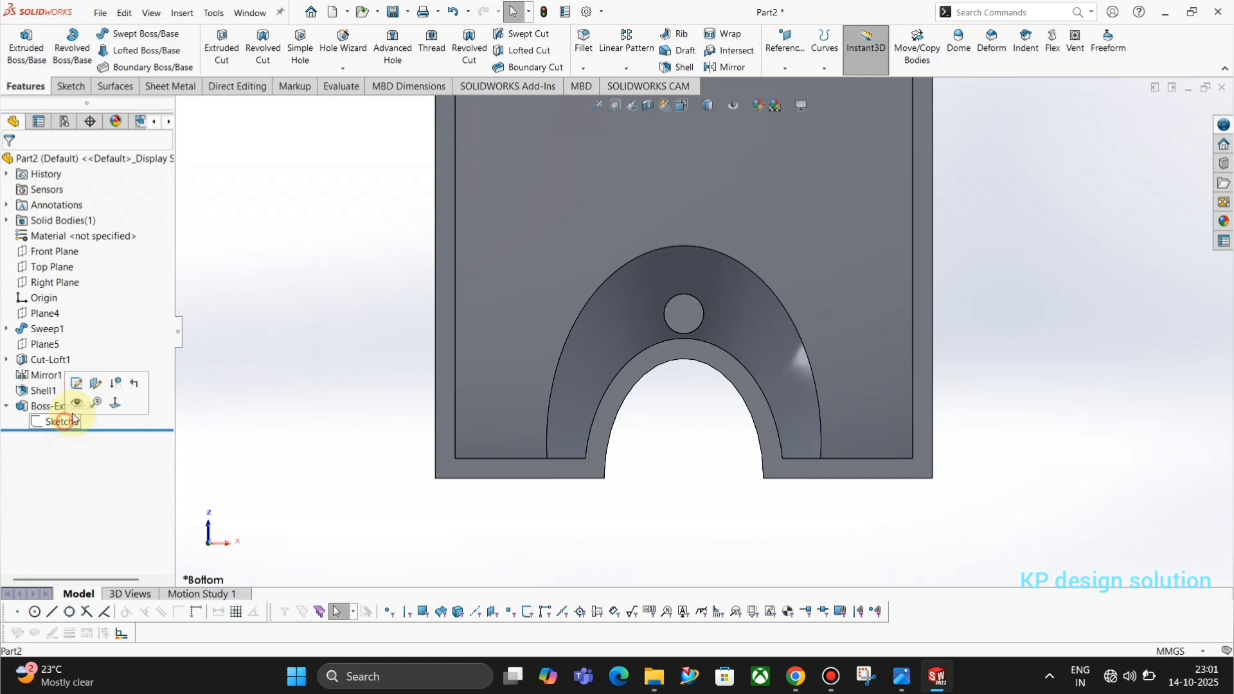
{"action": "left_click", "coordinate": [87, 384]}
{"action": "scroll", "coordinate": [770, 516], "scroll_direction": "down", "scroll_amount": 5}
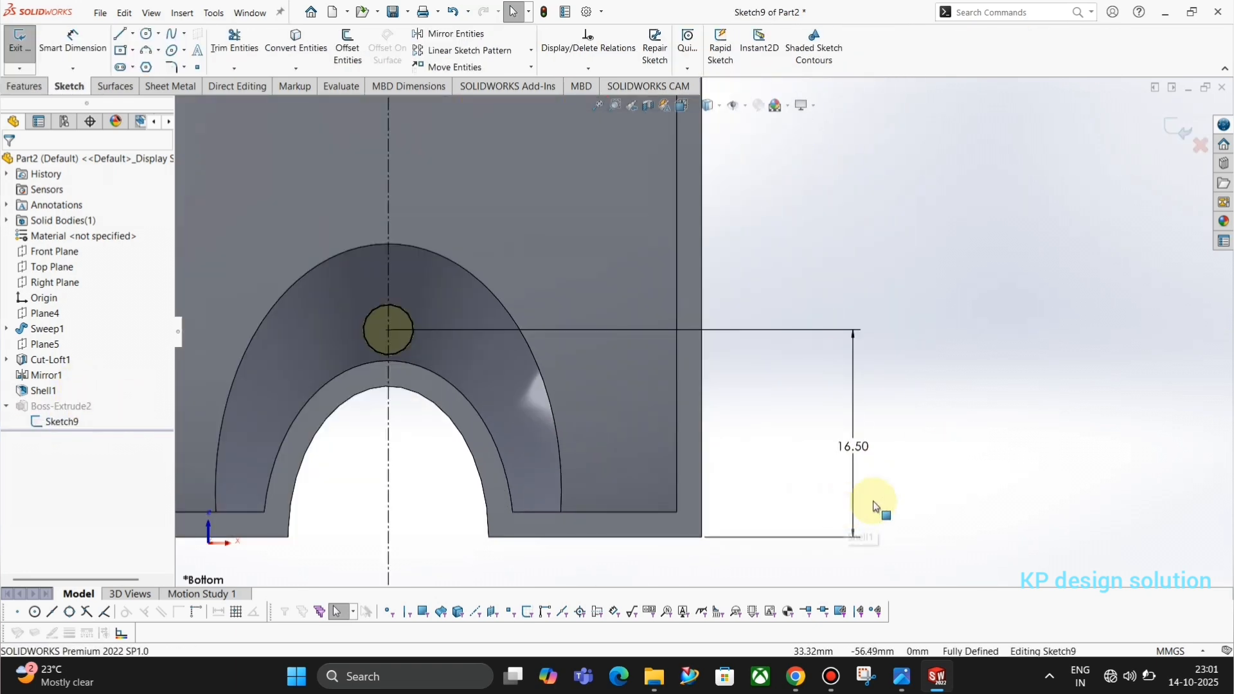
{"action": "double_click", "coordinate": [858, 447]}
{"action": "type", "text": "16."}
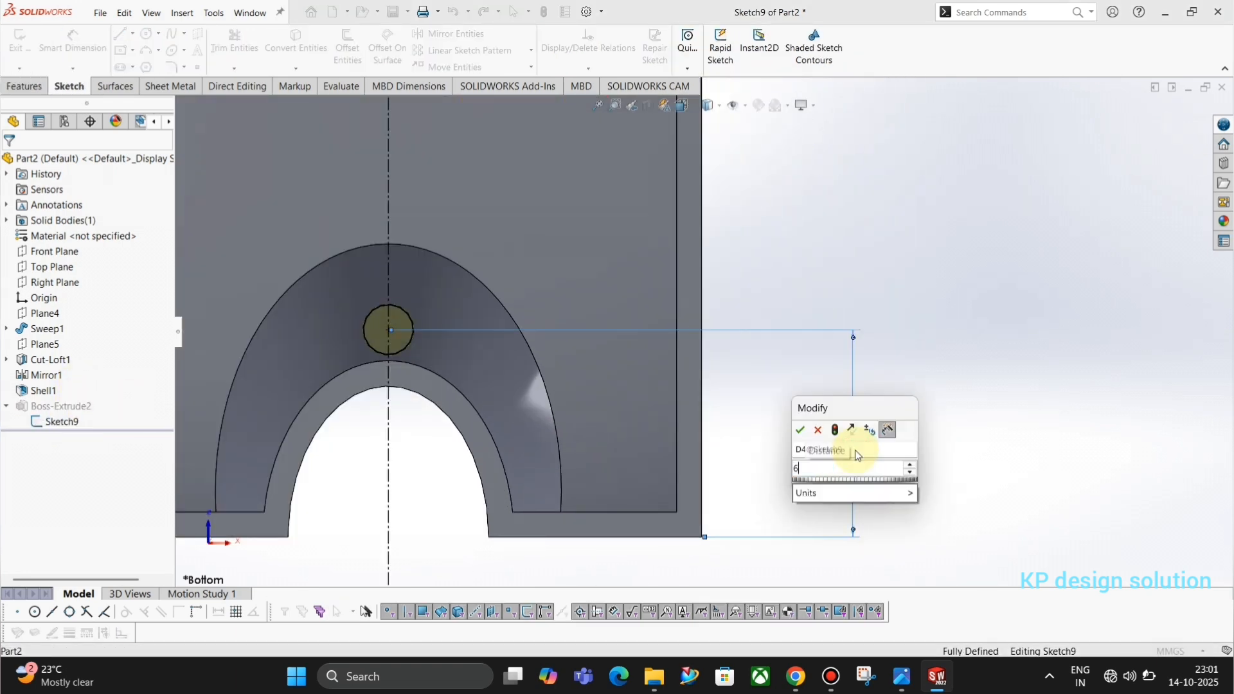
{"action": "type", "text": "05"}
{"action": "key", "text": "Return"}
{"action": "key", "text": "Escape"}
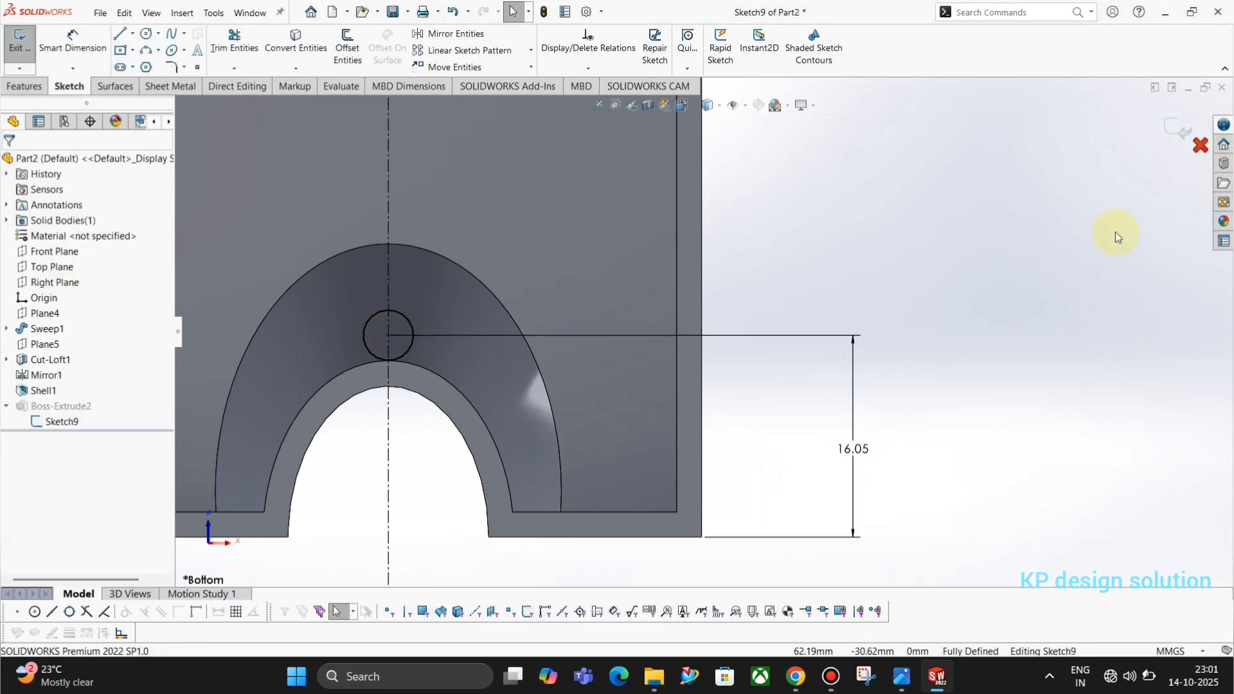
{"action": "left_click", "coordinate": [1162, 136]}
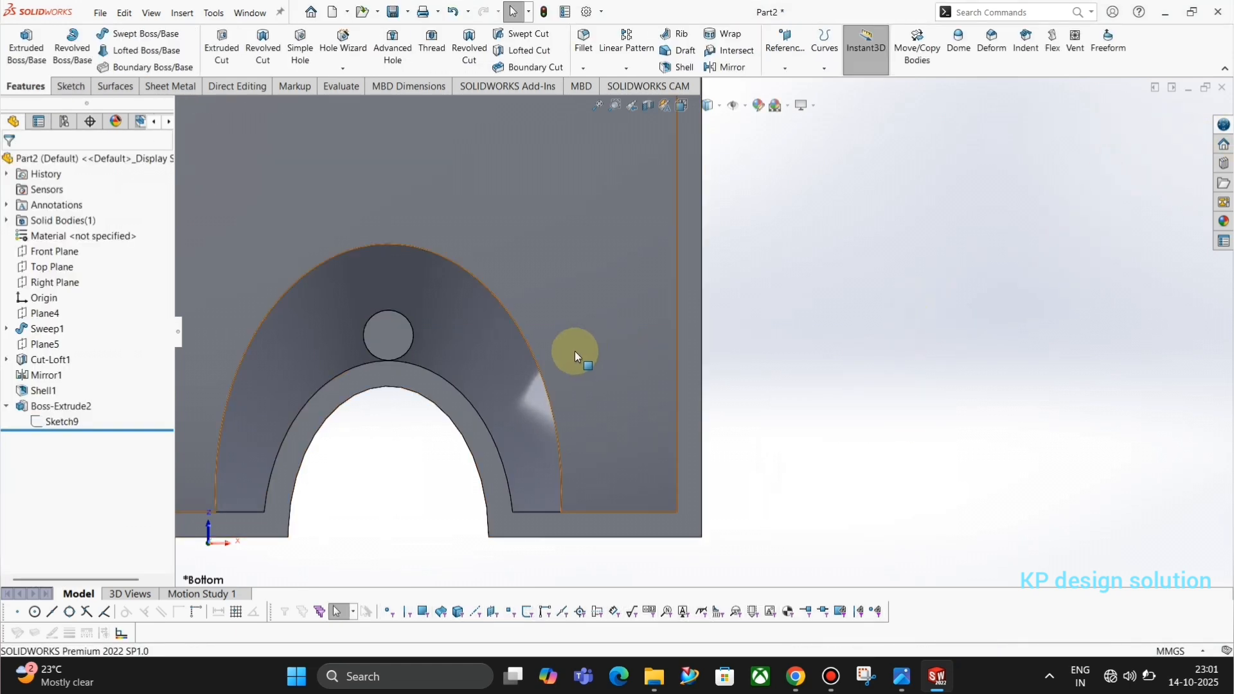
- Start a new sketch on the flat end face of one of the flanking pins
{"action": "scroll", "coordinate": [677, 288], "scroll_direction": "up", "scroll_amount": 6}
{"action": "middle_click_drag", "start_coordinate": [692, 252], "coordinate": [664, 226]}
{"action": "scroll", "coordinate": [649, 220], "scroll_direction": "down", "scroll_amount": 8}
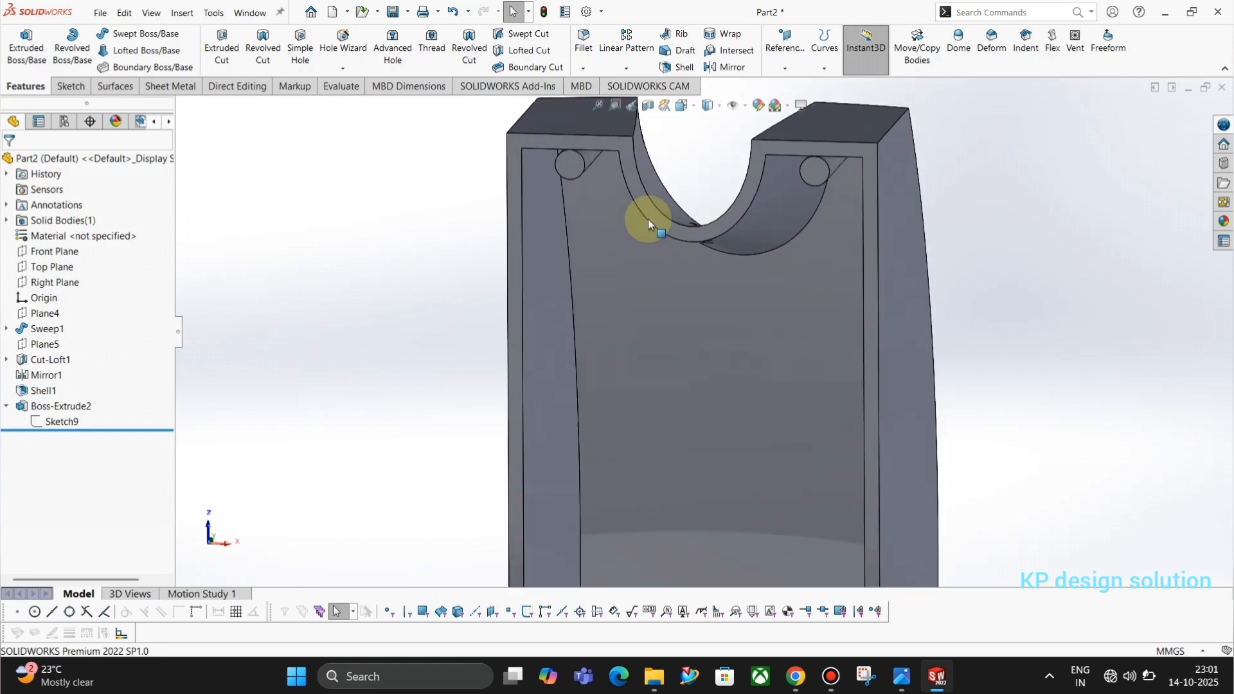
{"action": "left_click", "coordinate": [380, 198]}
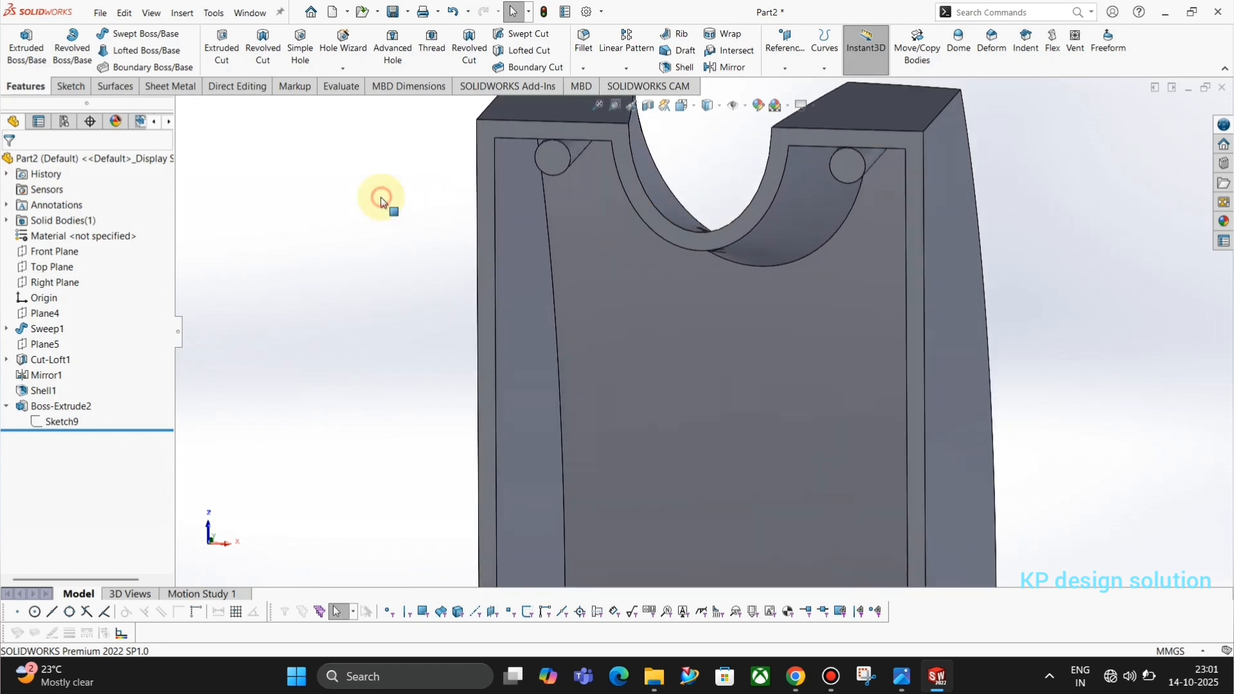
{"action": "left_click", "coordinate": [69, 86]}
{"action": "left_click", "coordinate": [20, 40]}
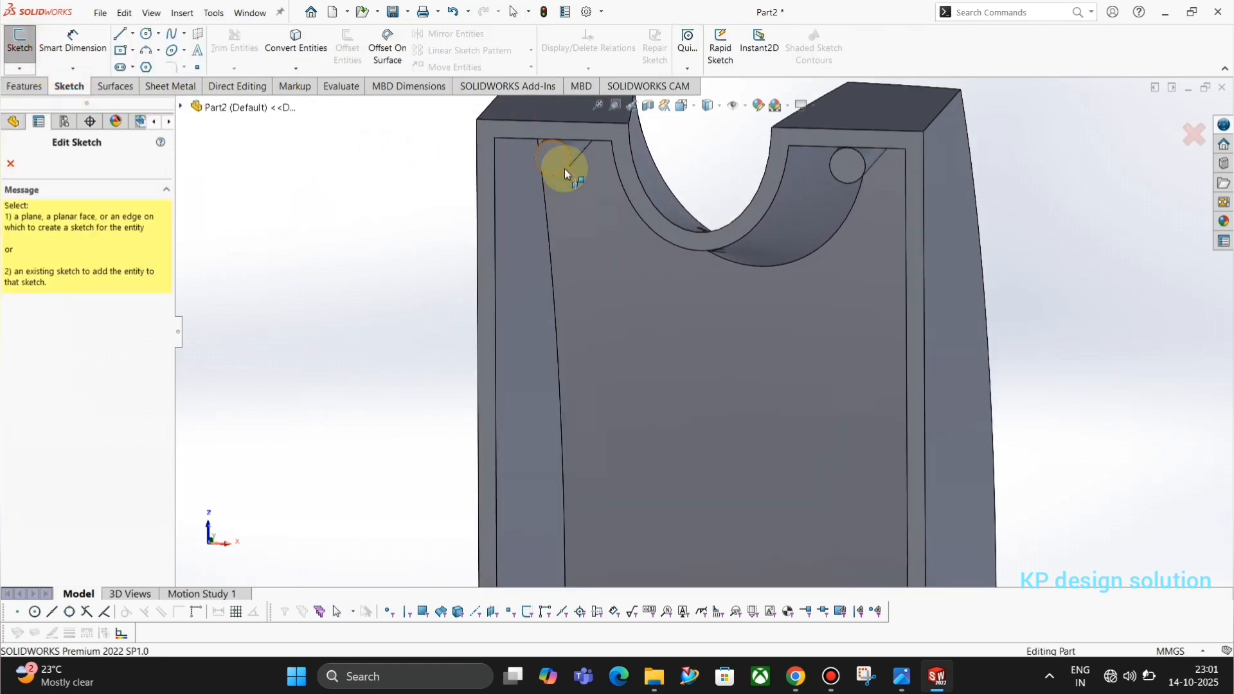
{"action": "left_click", "coordinate": [564, 168]}
{"action": "scroll", "coordinate": [642, 194], "scroll_direction": "down", "scroll_amount": 4}
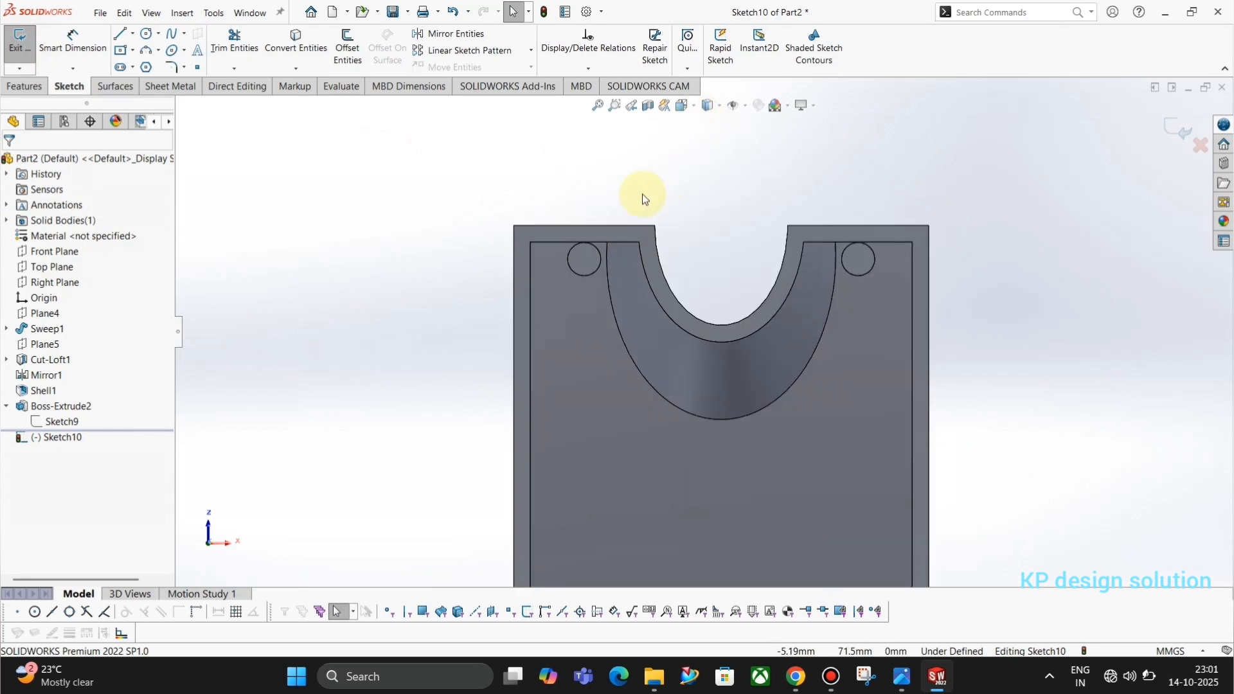
- Sketch one circle concentric with each of the three pin faces, about 2.1 to 2.2 mm in diameter
{"action": "left_click", "coordinate": [147, 35]}
{"action": "scroll", "coordinate": [584, 218], "scroll_direction": "down", "scroll_amount": 4}
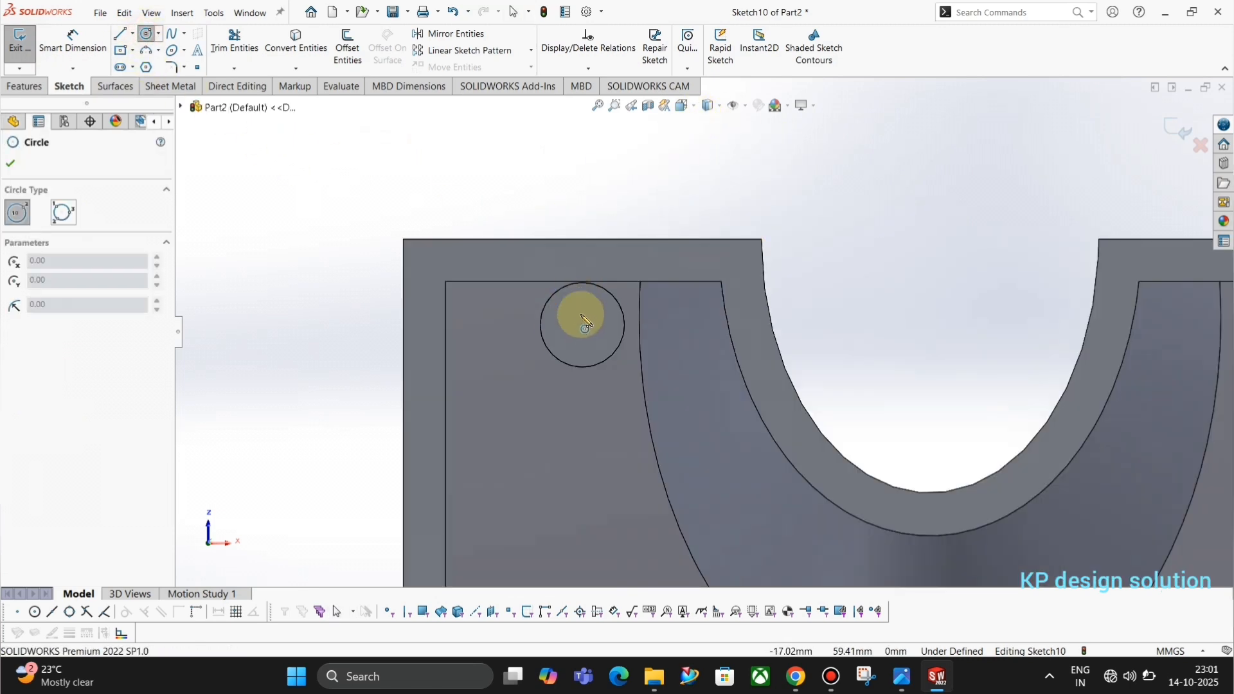
{"action": "left_click", "coordinate": [583, 326]}
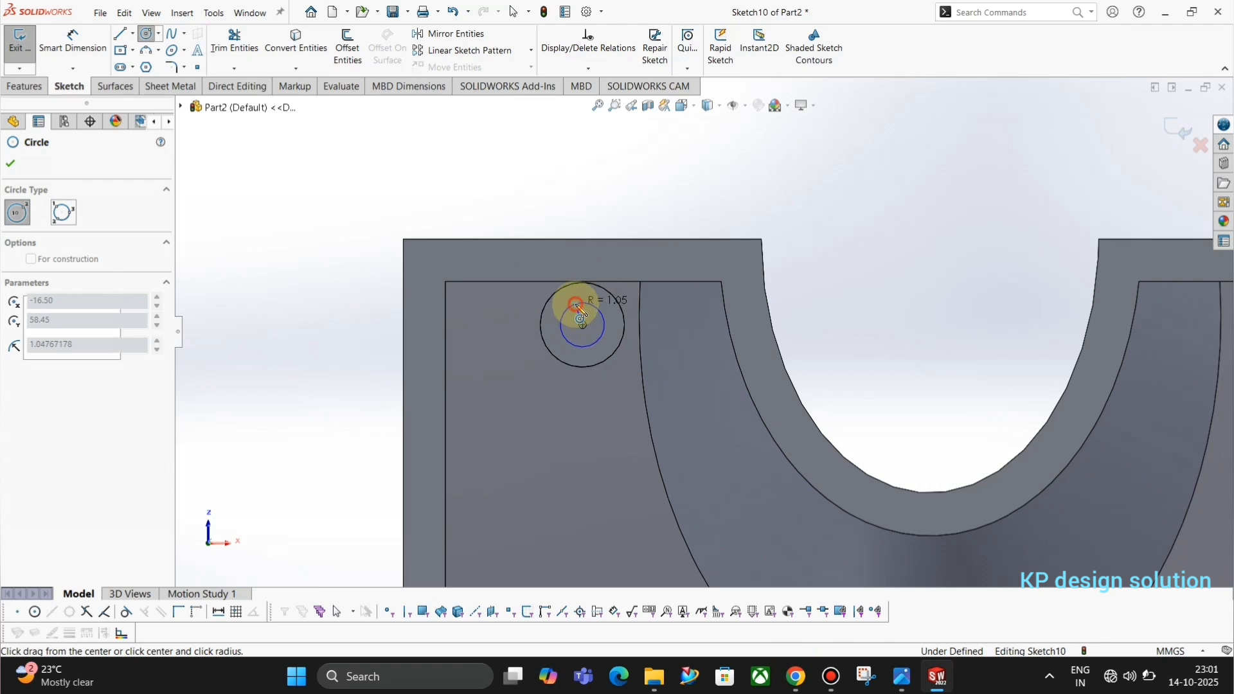
{"action": "left_click", "coordinate": [577, 306]}
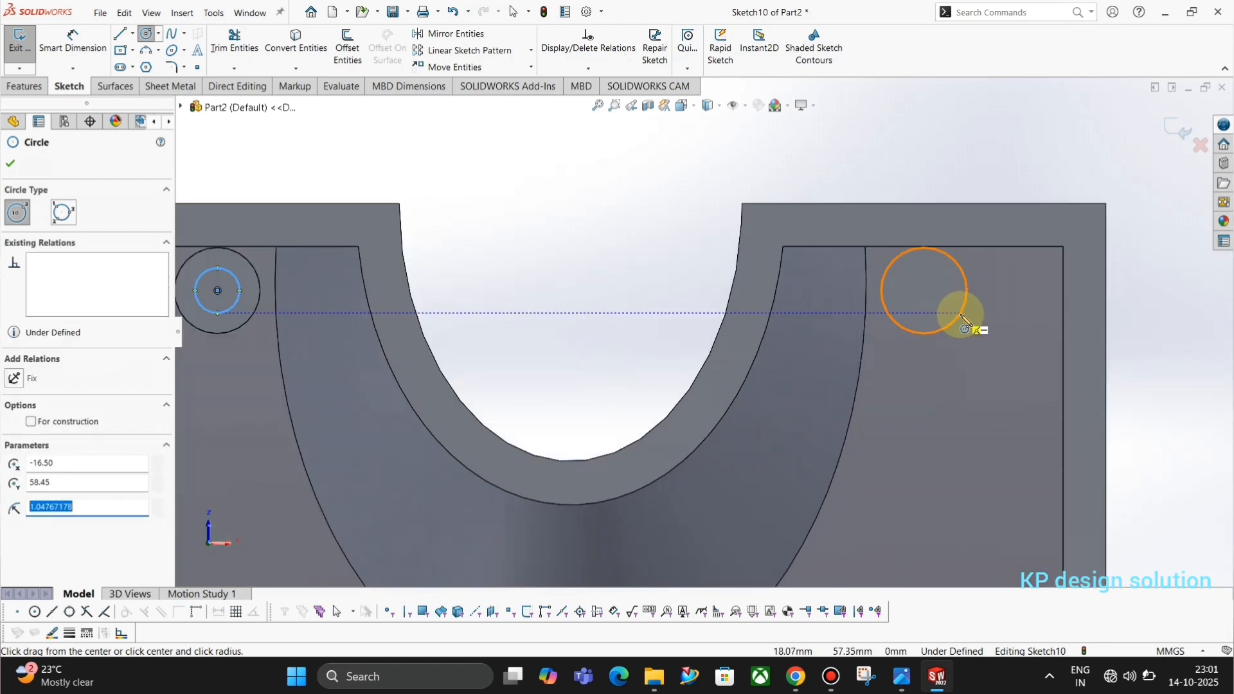
{"action": "left_click", "coordinate": [924, 293]}
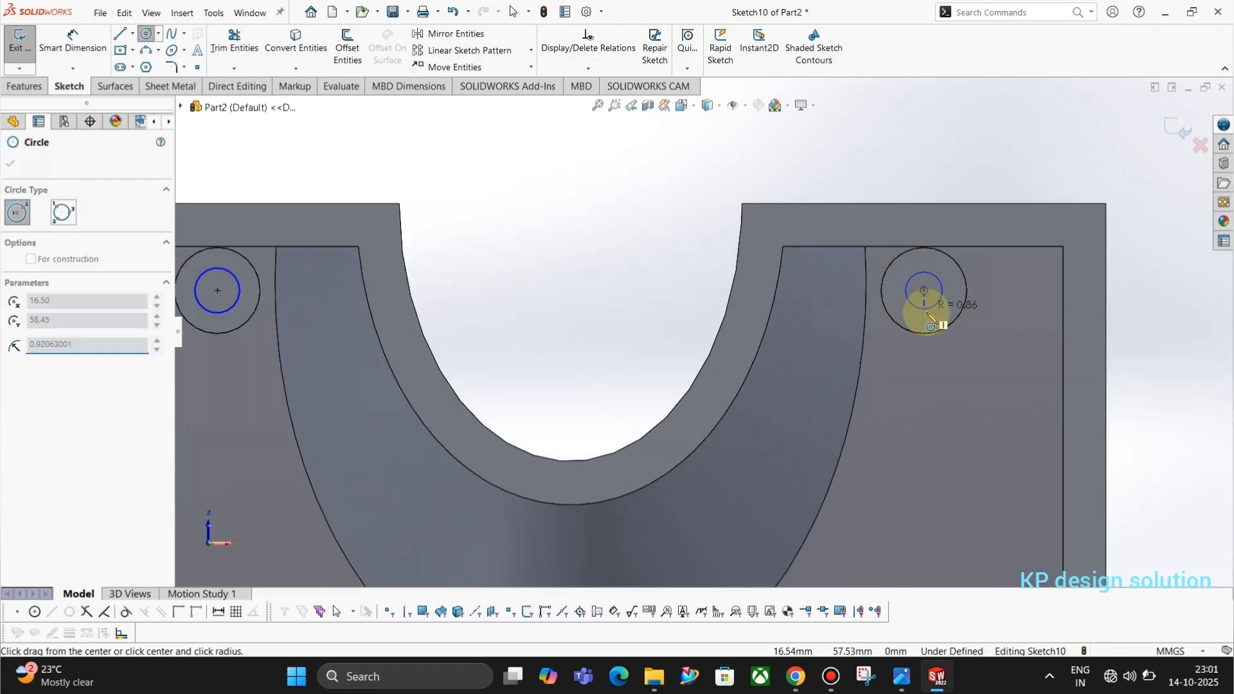
{"action": "left_click", "coordinate": [923, 316]}
{"action": "scroll", "coordinate": [835, 418], "scroll_direction": "up", "scroll_amount": 5}
{"action": "scroll", "coordinate": [692, 498], "scroll_direction": "down", "scroll_amount": 6}
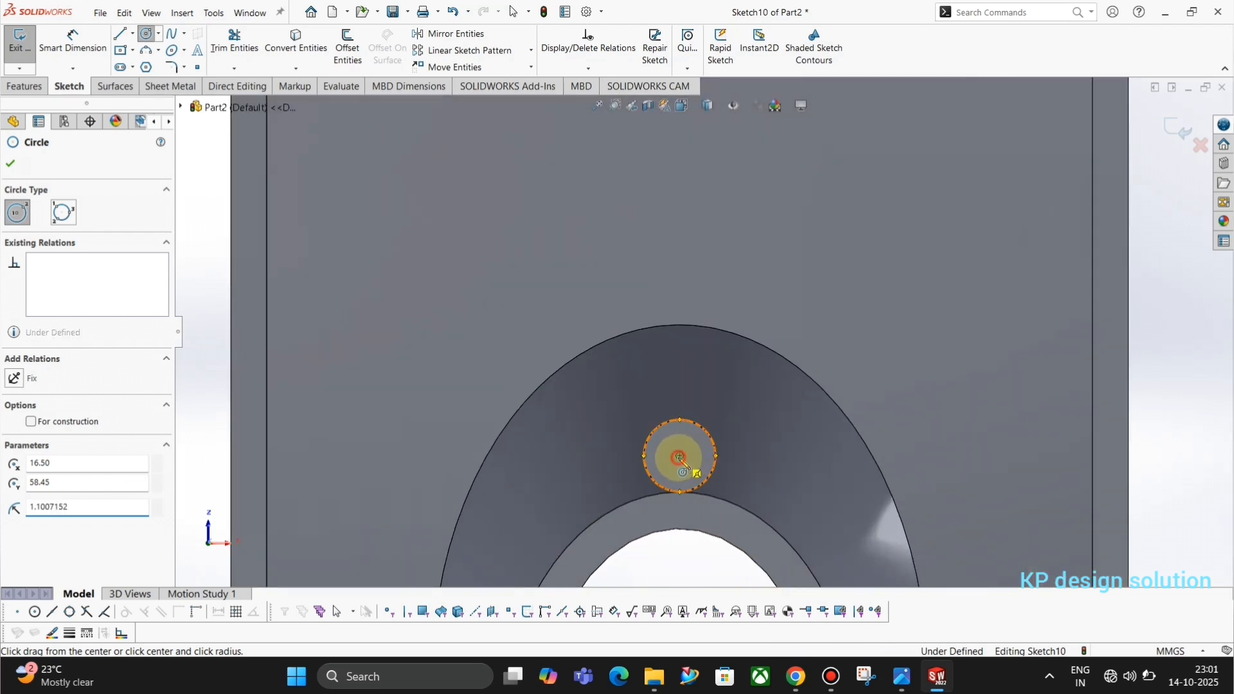
{"action": "left_click", "coordinate": [680, 456]}
{"action": "left_click", "coordinate": [680, 475]}
{"action": "key", "text": "Escape"}
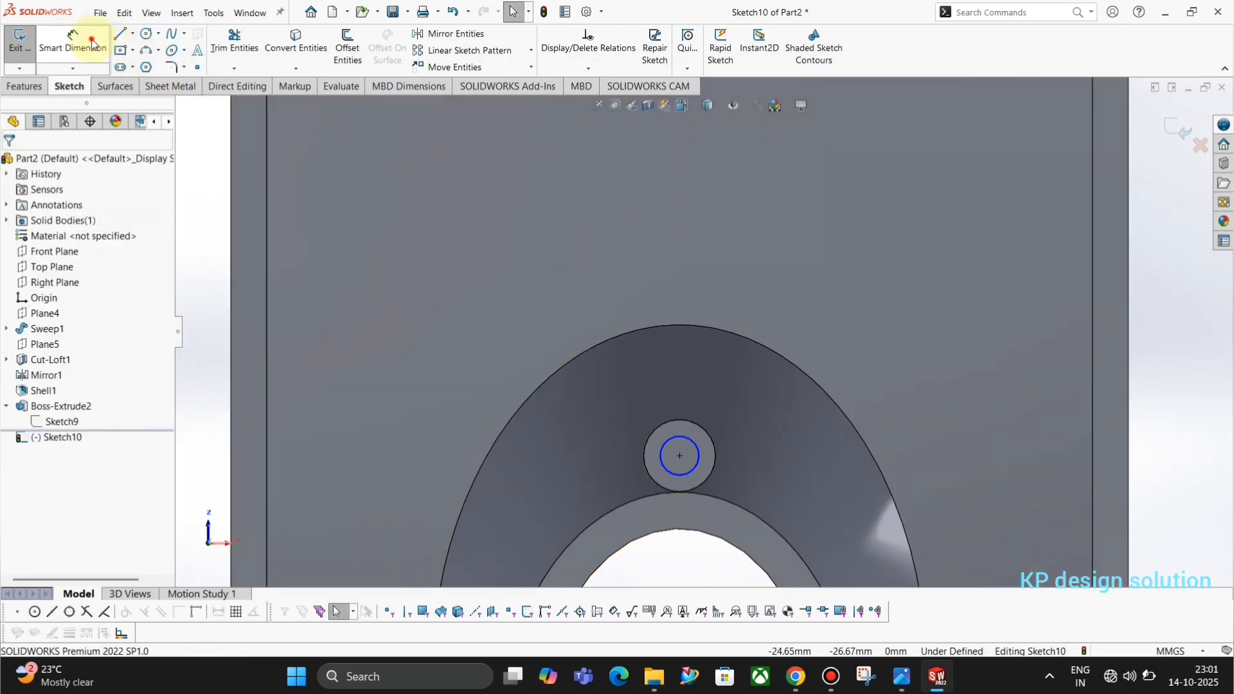
- Dimension the circle on the single pin beside the elliptical cutout to a 2 mm diameter
{"action": "left_click", "coordinate": [94, 43]}
{"action": "left_click", "coordinate": [692, 440]}
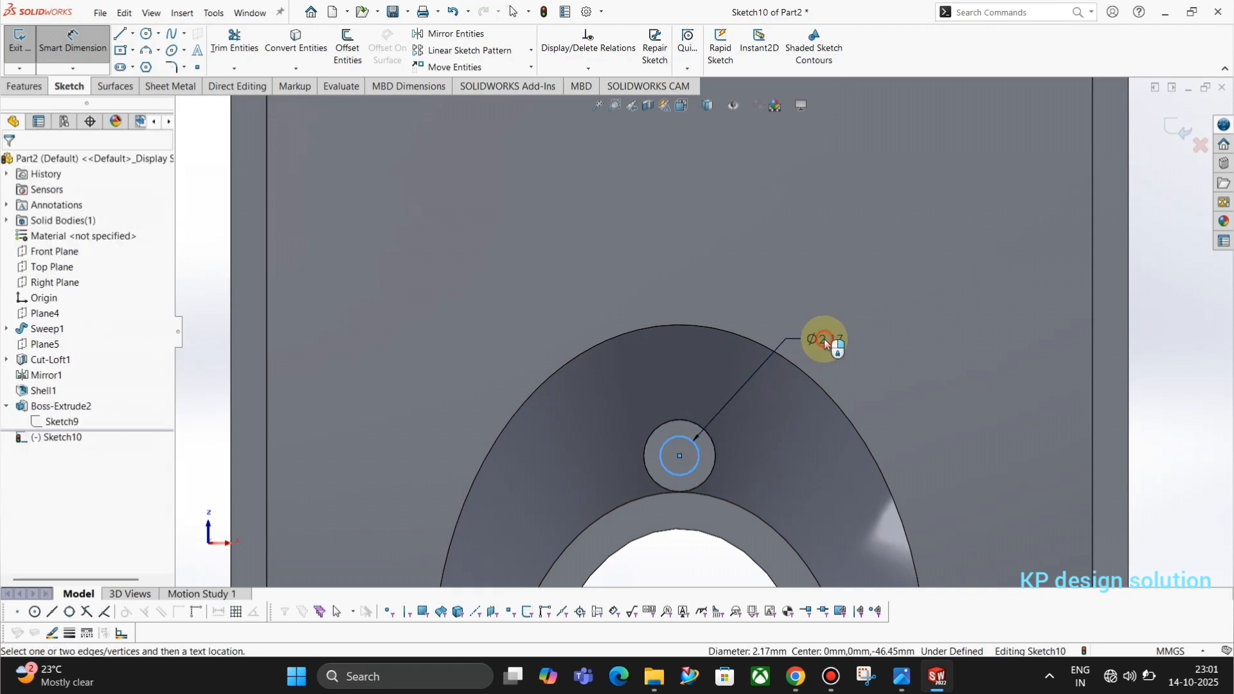
{"action": "left_click", "coordinate": [824, 338]}
{"action": "type", "text": "2.00mm"}
{"action": "key", "text": "Return"}
{"action": "key", "text": "f"}
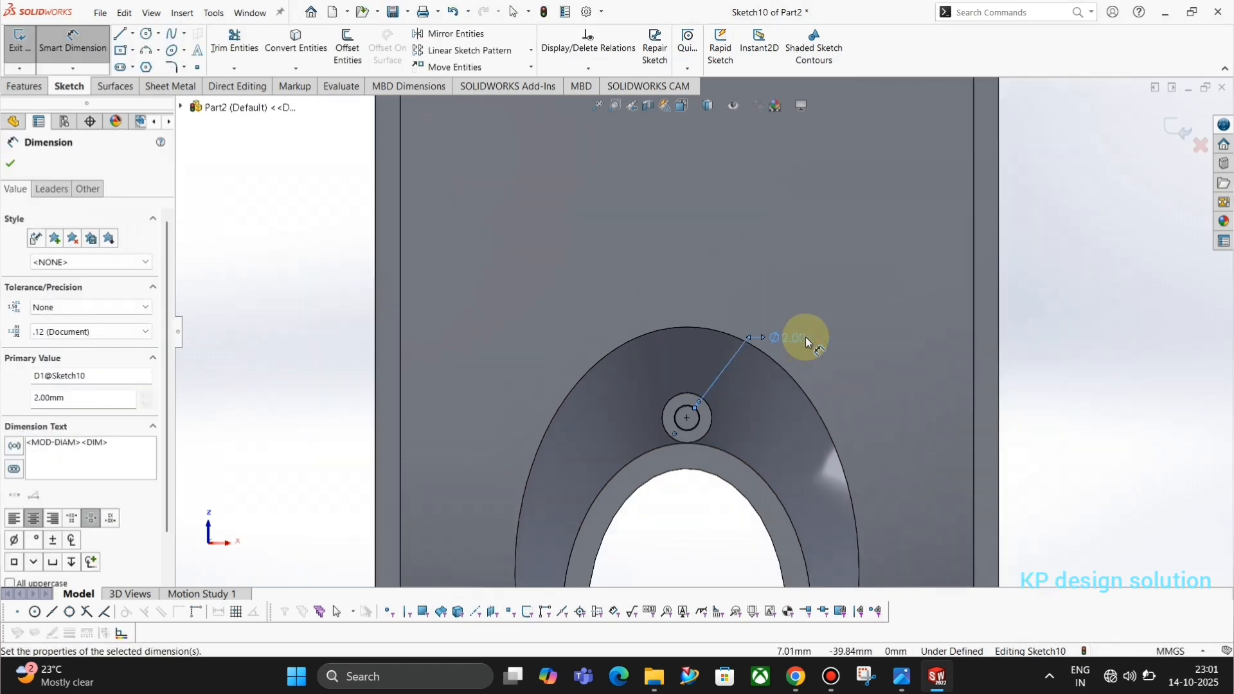
- Dimension the circles on both flanking pins to a 2 mm diameter
{"action": "scroll", "coordinate": [723, 160], "scroll_direction": "down", "scroll_amount": 5}
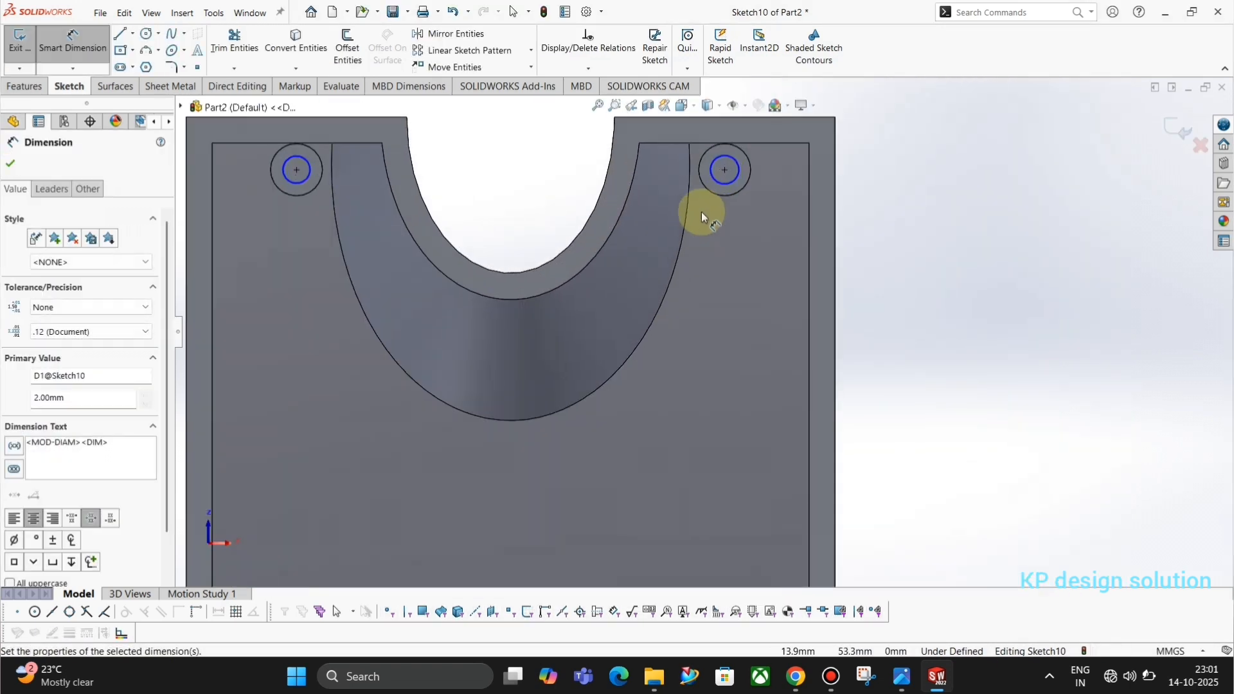
{"action": "left_click", "coordinate": [734, 176]}
{"action": "left_click", "coordinate": [889, 148]}
{"action": "type", "text": "2"}
{"action": "key", "text": "Return"}
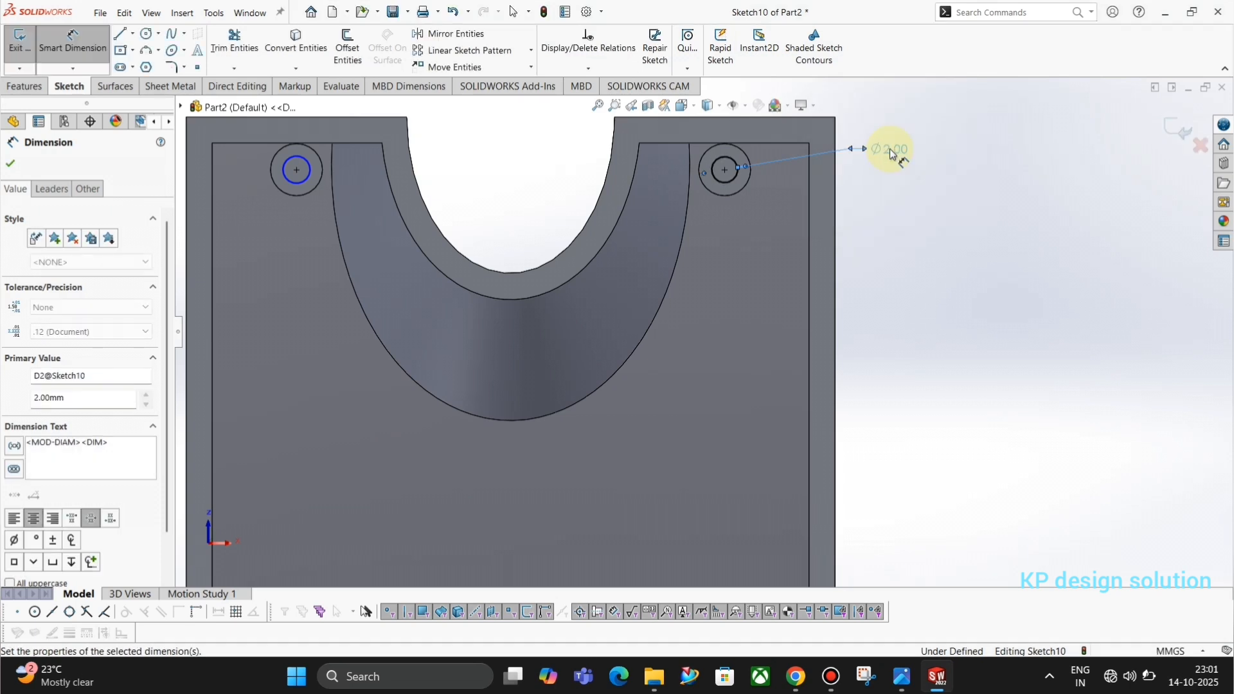
{"action": "scroll", "coordinate": [193, 173], "scroll_direction": "up", "scroll_amount": 4}
{"action": "scroll", "coordinate": [280, 235], "scroll_direction": "down", "scroll_amount": 5}
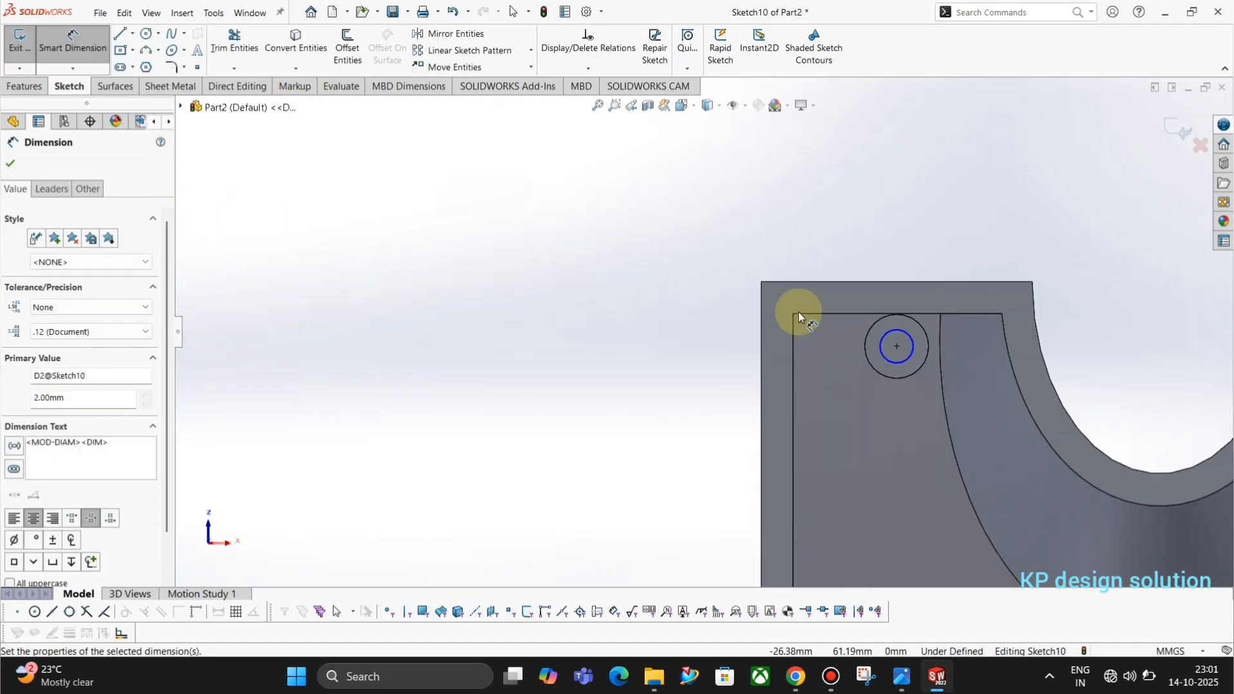
{"action": "left_click", "coordinate": [886, 338]}
{"action": "left_click", "coordinate": [730, 272]}
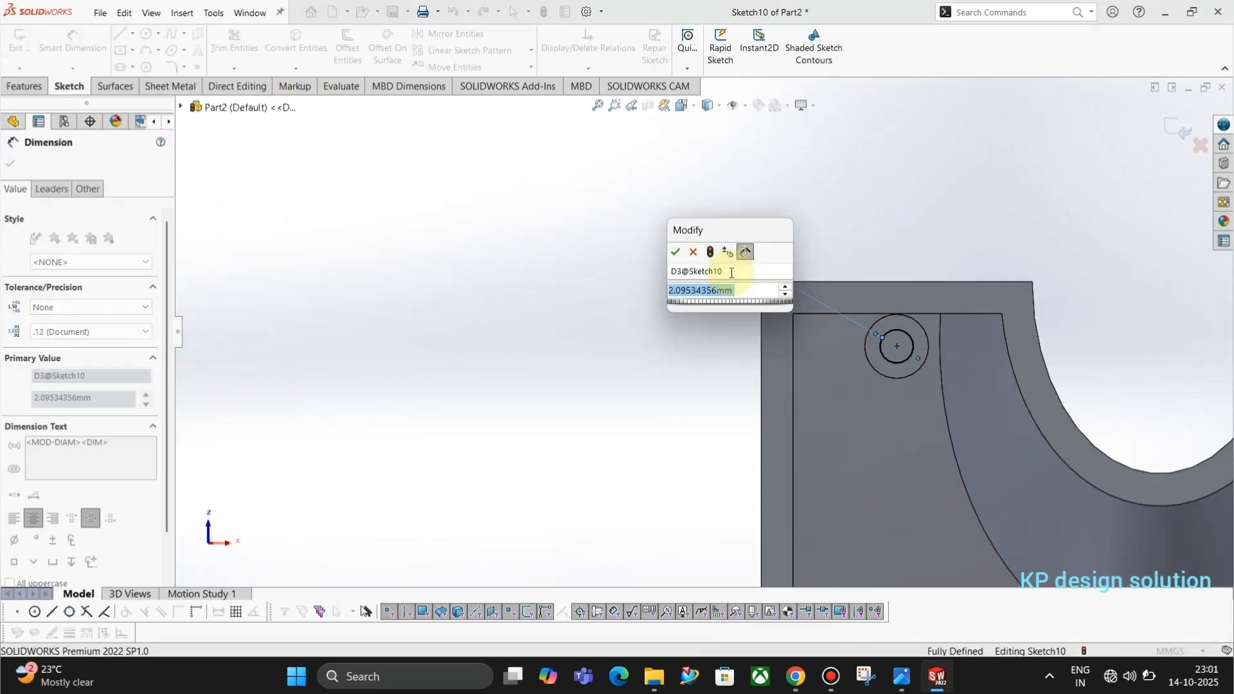
- Cut-extrude the three pin-face circles to a blind depth of 5 mm, consulting the reference drawing before and after the cut
{"action": "key", "text": "alt+Tab"}
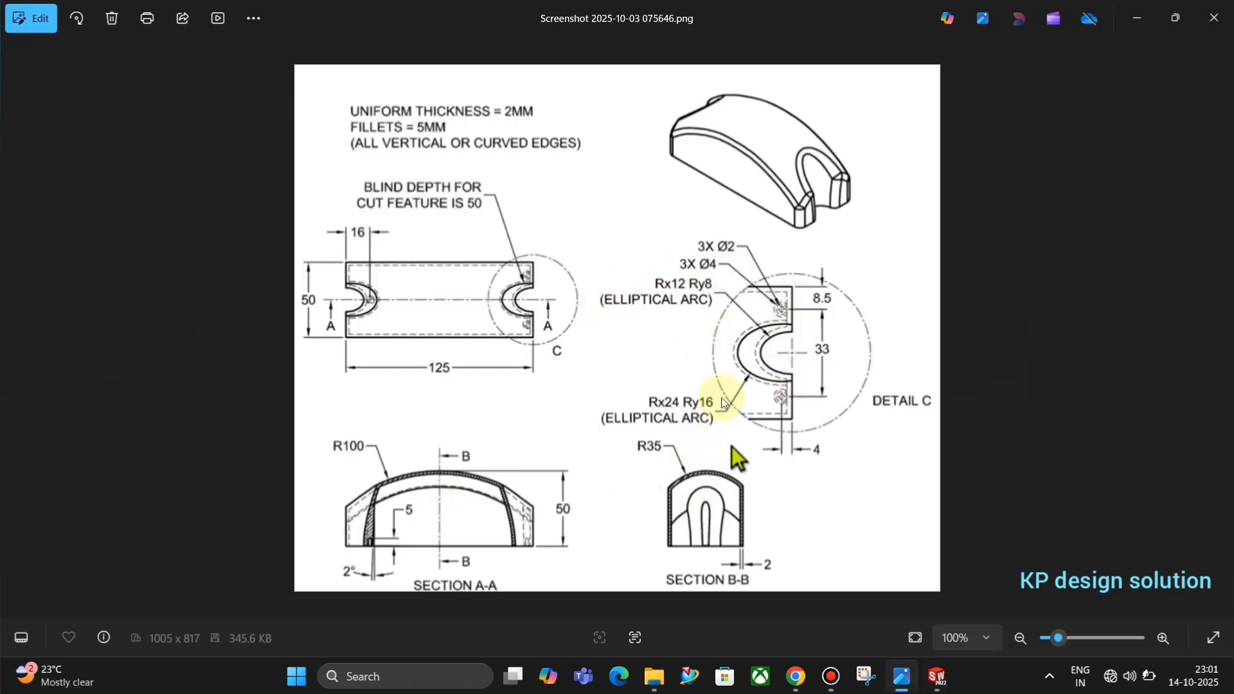
{"action": "key", "text": "alt+Tab"}
{"action": "key", "text": "alt+Tab"}
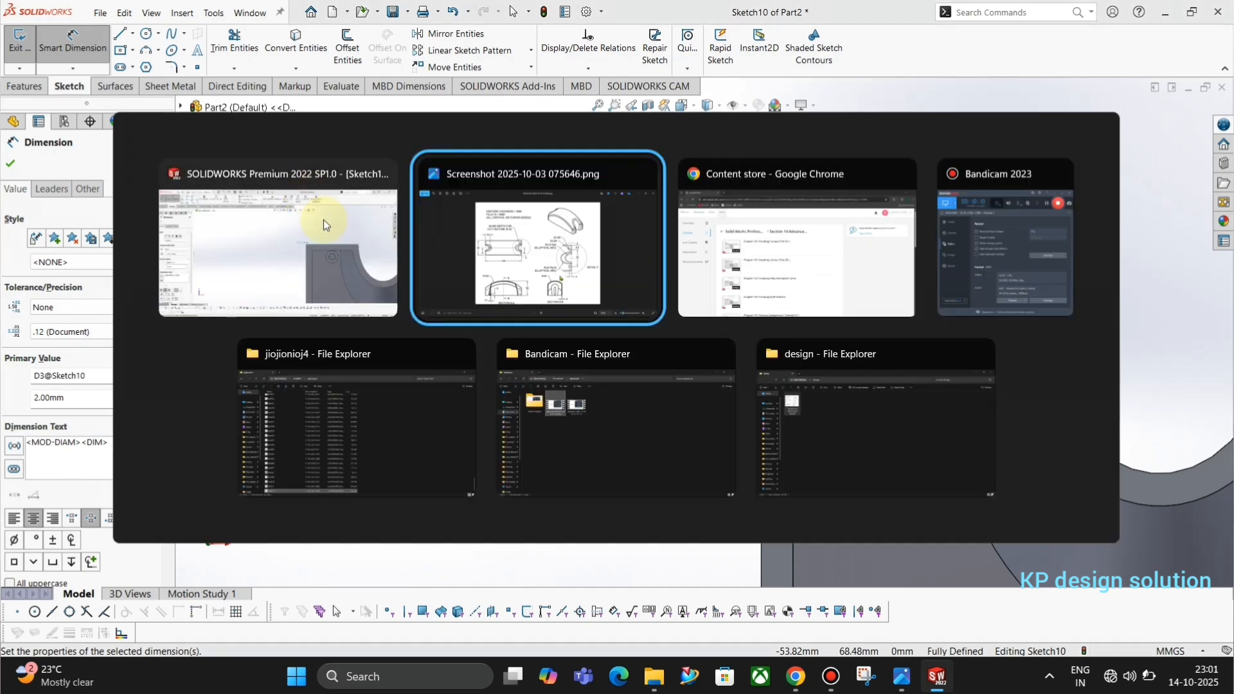
{"action": "key", "text": "alt+Tab"}
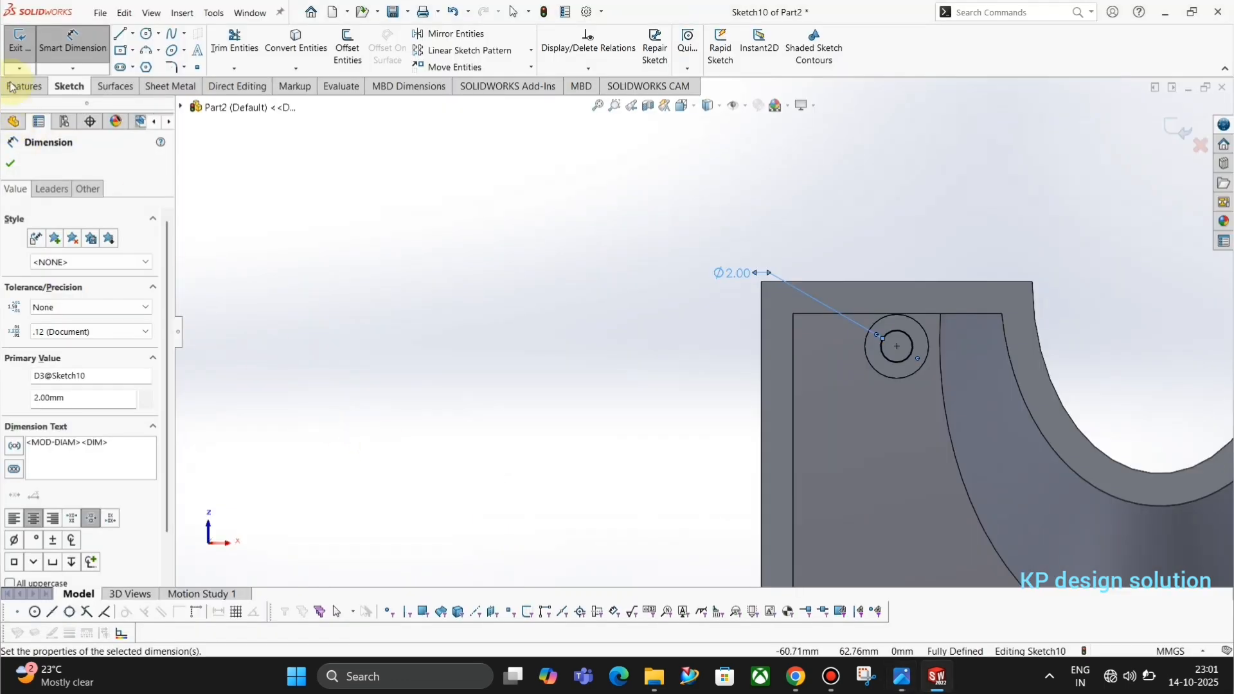
{"action": "left_click", "coordinate": [21, 43]}
{"action": "left_click", "coordinate": [24, 86]}
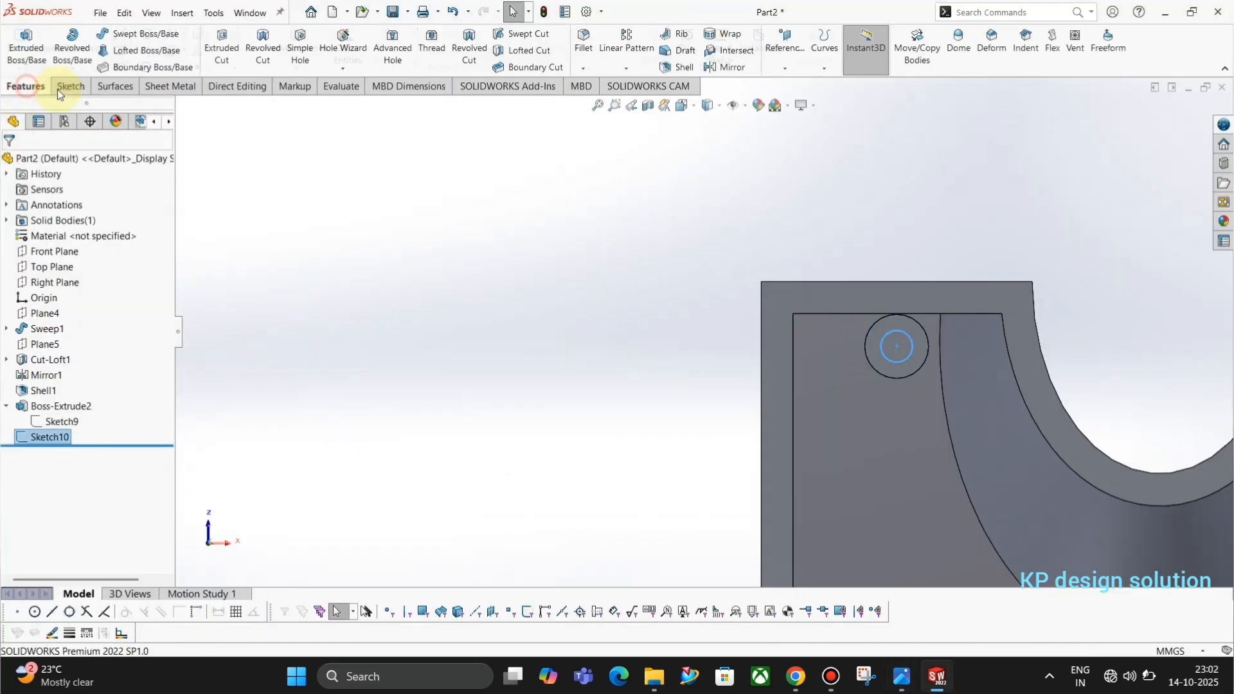
{"action": "left_click", "coordinate": [206, 48]}
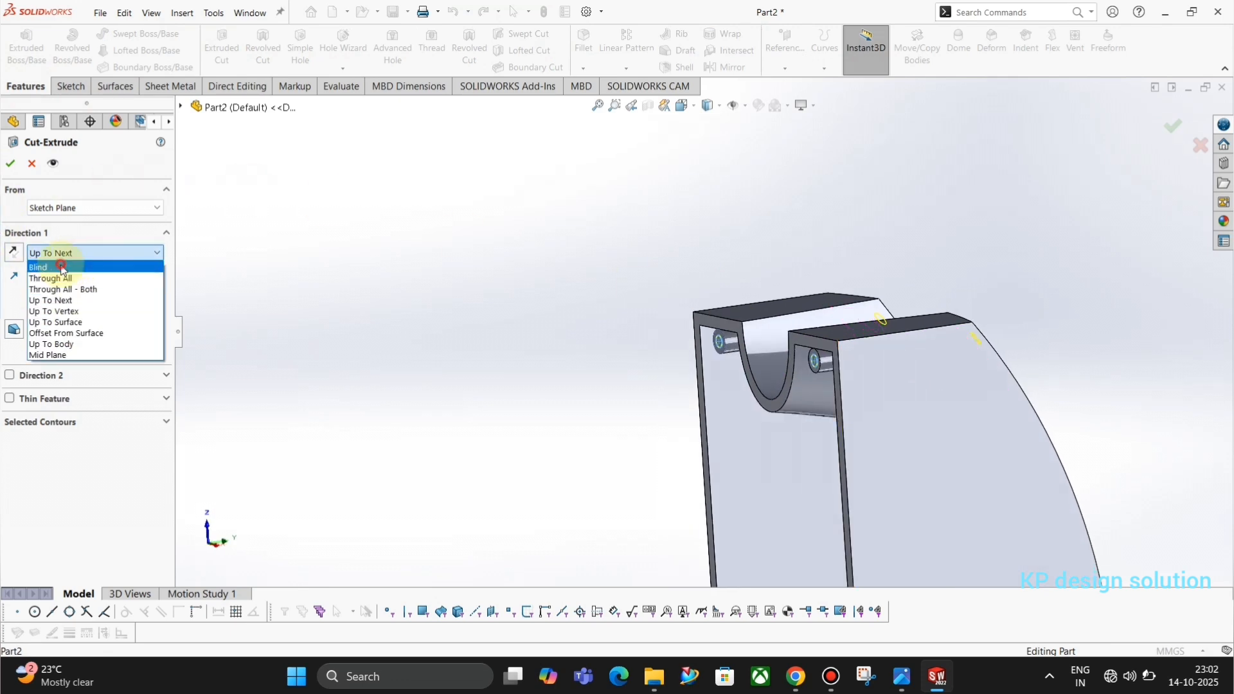
{"action": "left_click", "coordinate": [73, 270]}
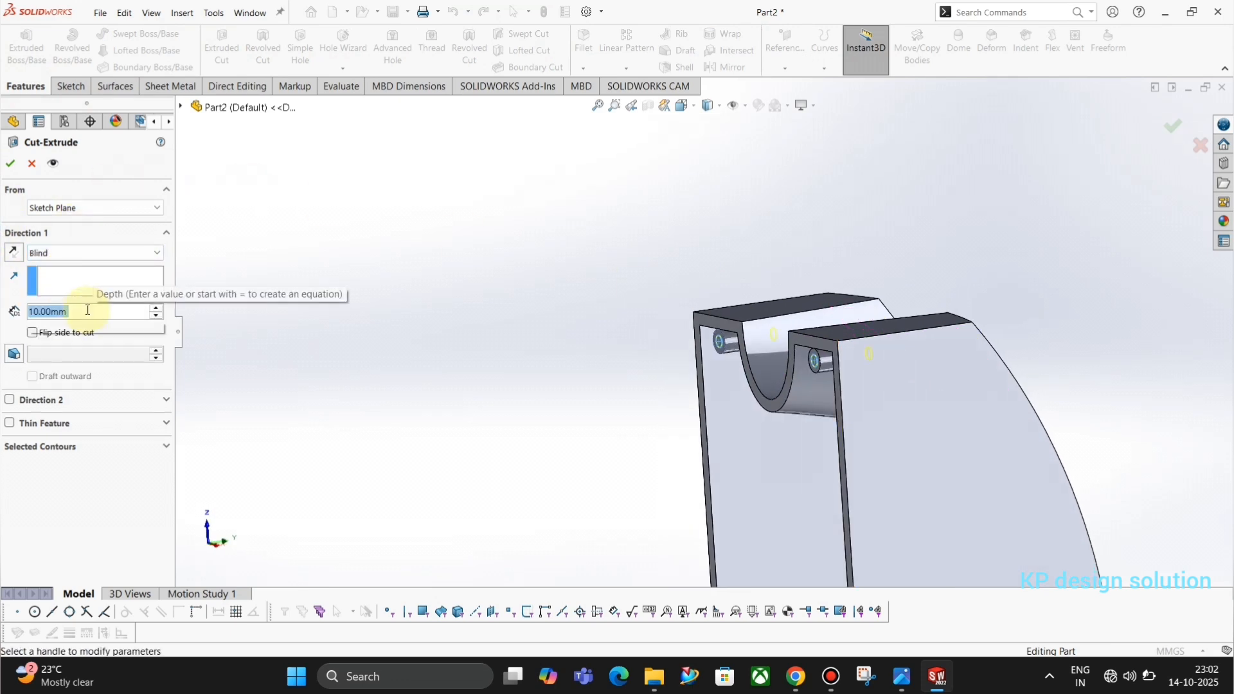
{"action": "type", "text": "5"}
{"action": "key", "text": "Return"}
{"action": "left_click", "coordinate": [13, 165]}
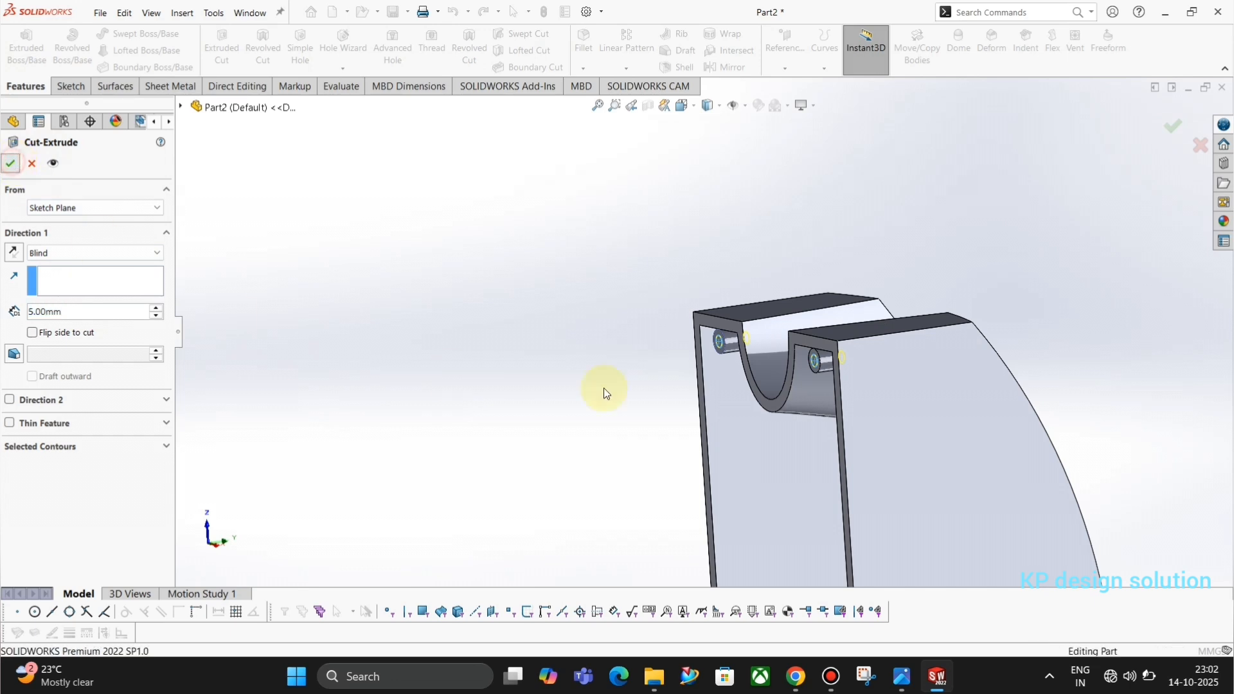
{"action": "mouse_move", "coordinate": [603, 387]}
{"action": "middle_mouse_down"}
{"action": "mouse_move", "coordinate": [725, 463]}
{"action": "mouse_move", "coordinate": [830, 413]}
{"action": "middle_mouse_up"}
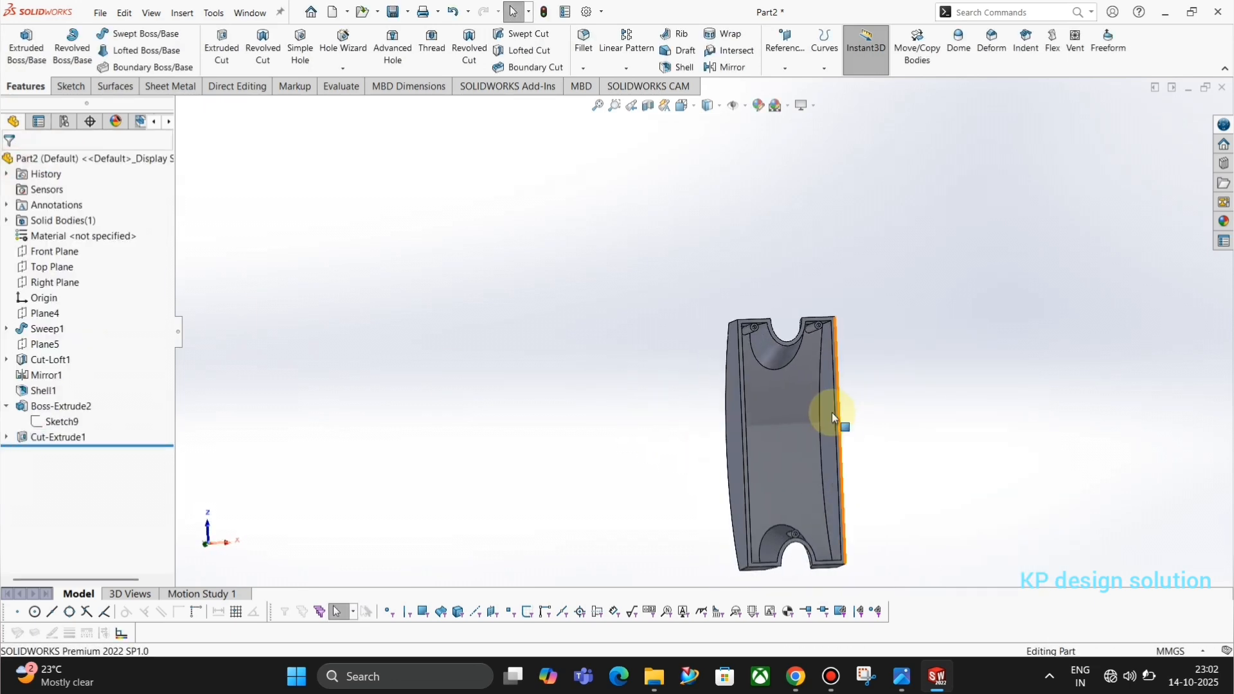
{"action": "key", "text": "alt+Tab"}
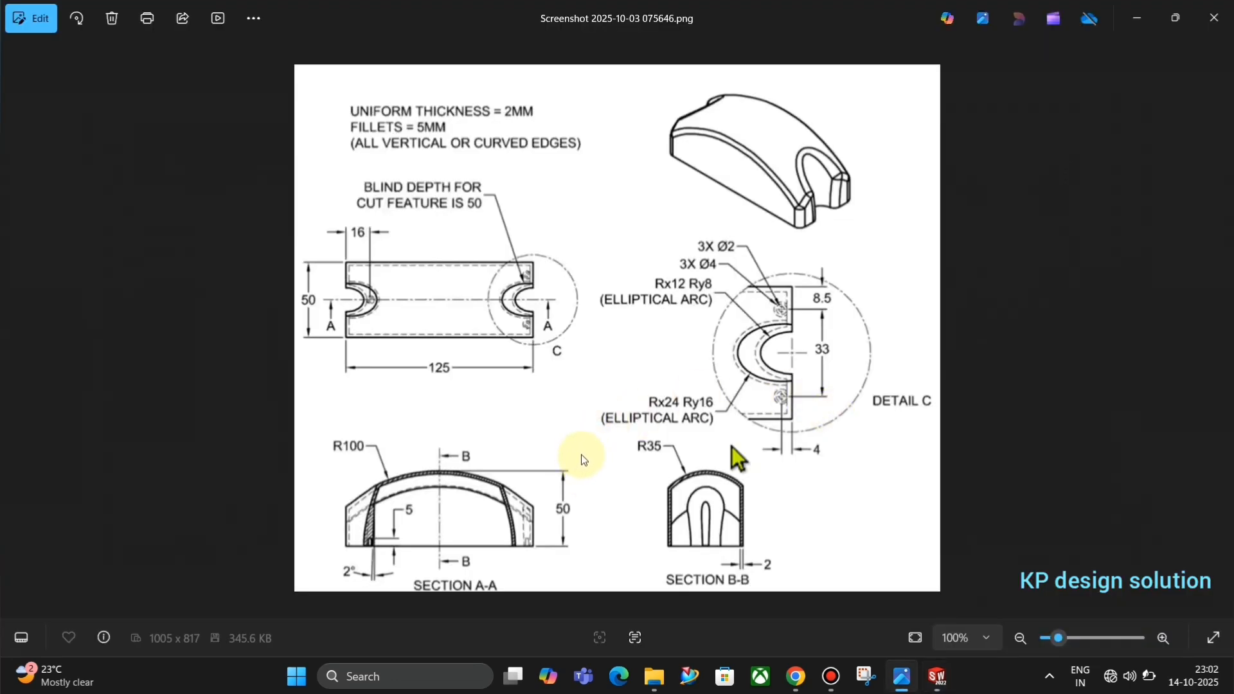